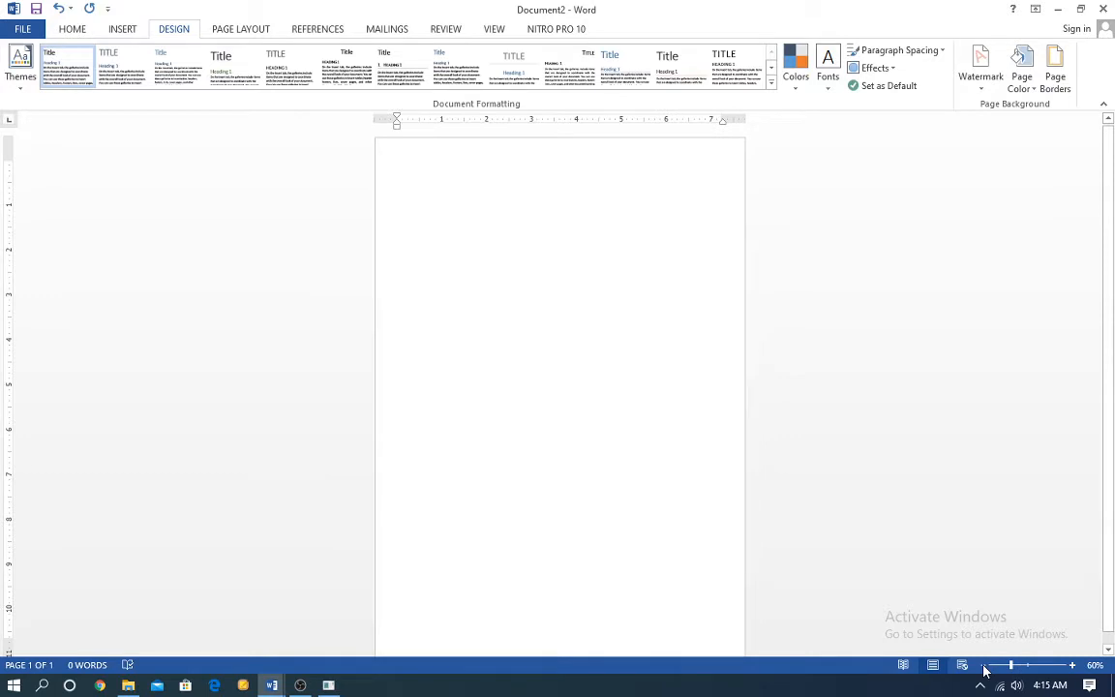
# Set the document's paper size to A4
pyautogui.click(983, 666)
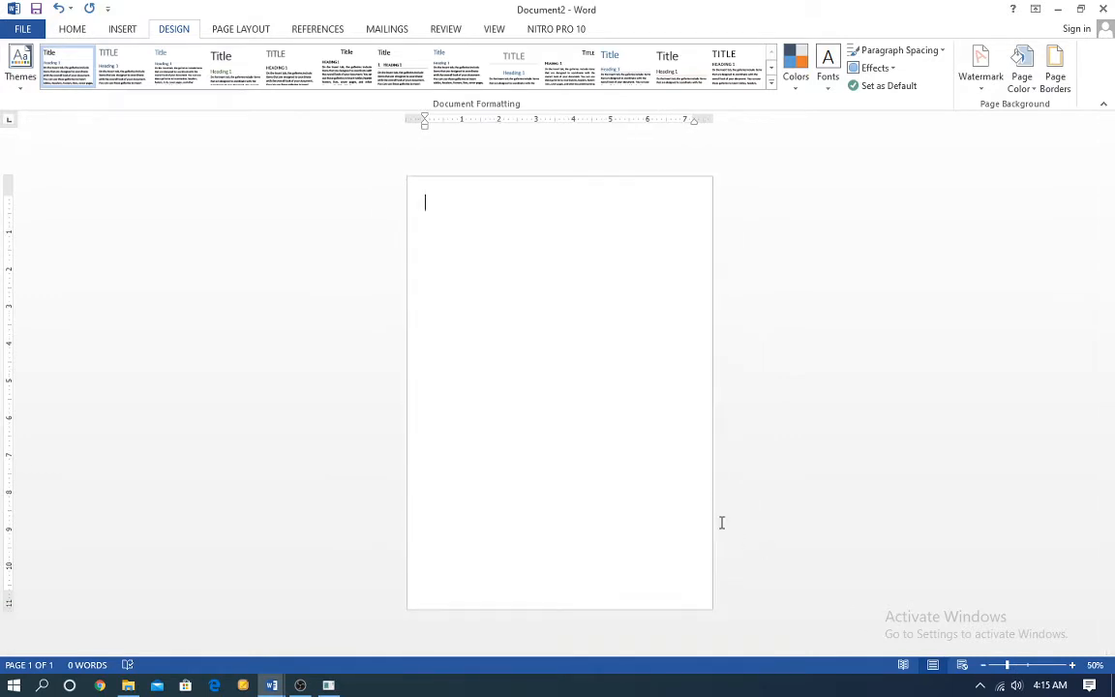
pyautogui.scroll(1, 722, 523)
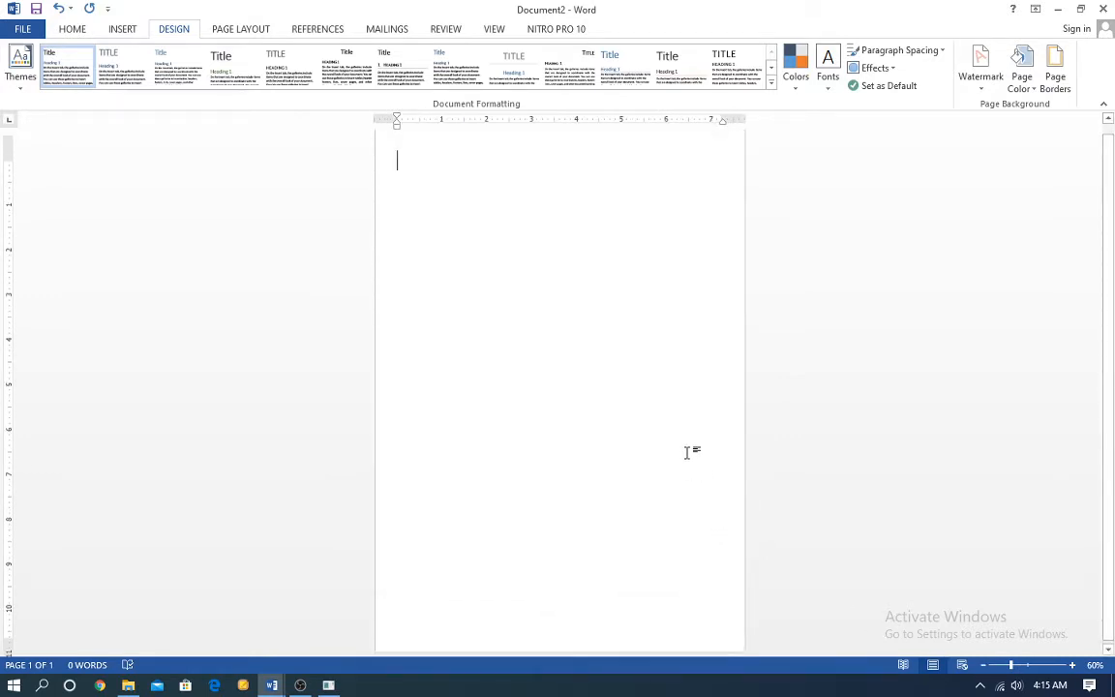
pyautogui.scroll(1, 686, 451)
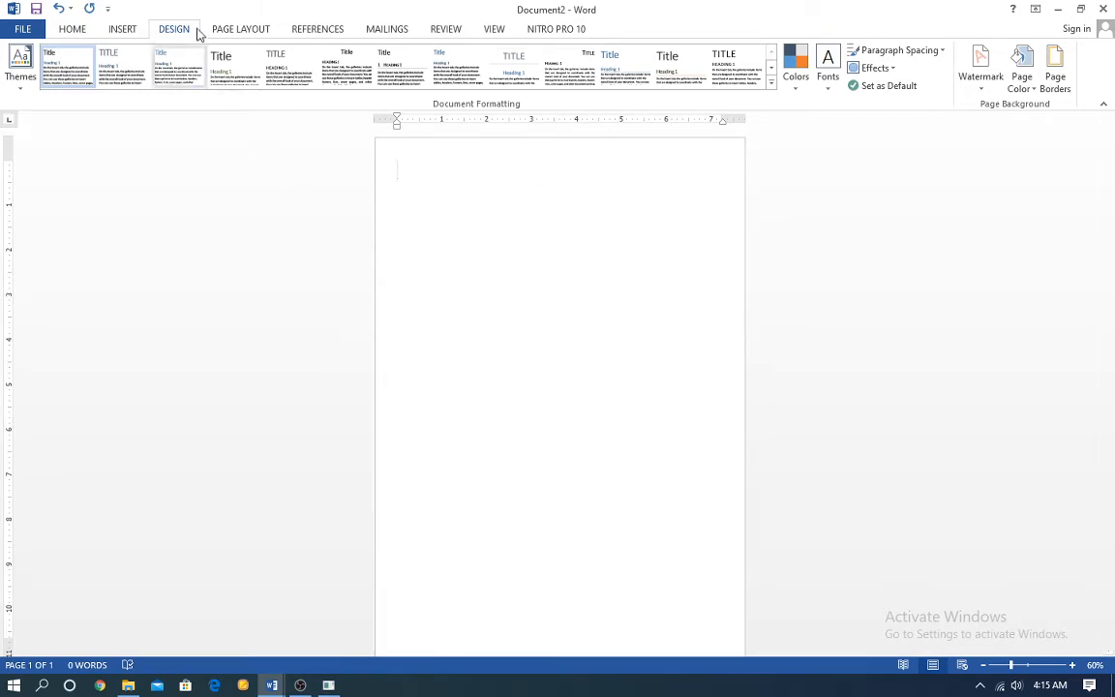
pyautogui.click(230, 33)
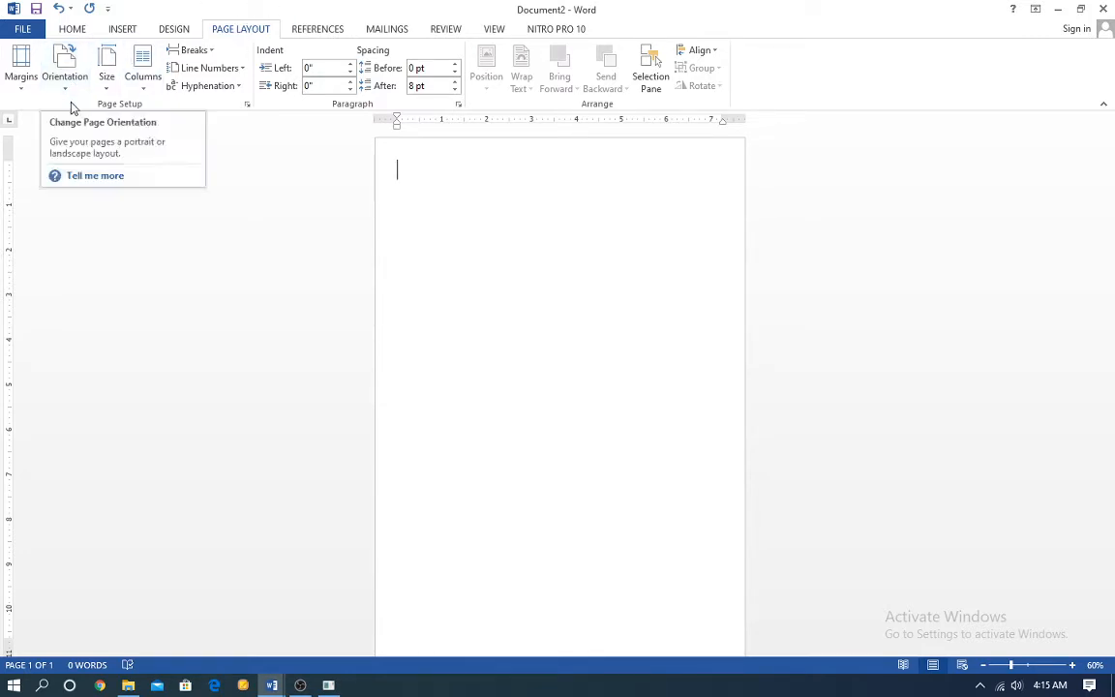
pyautogui.click(106, 85)
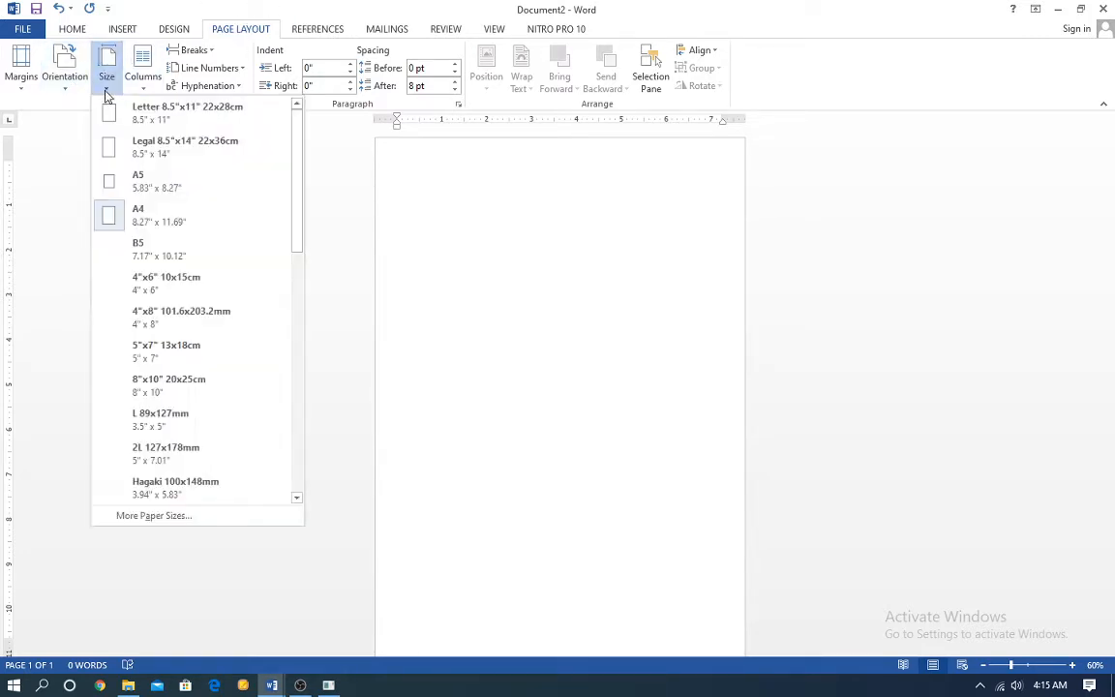
pyautogui.click(112, 215)
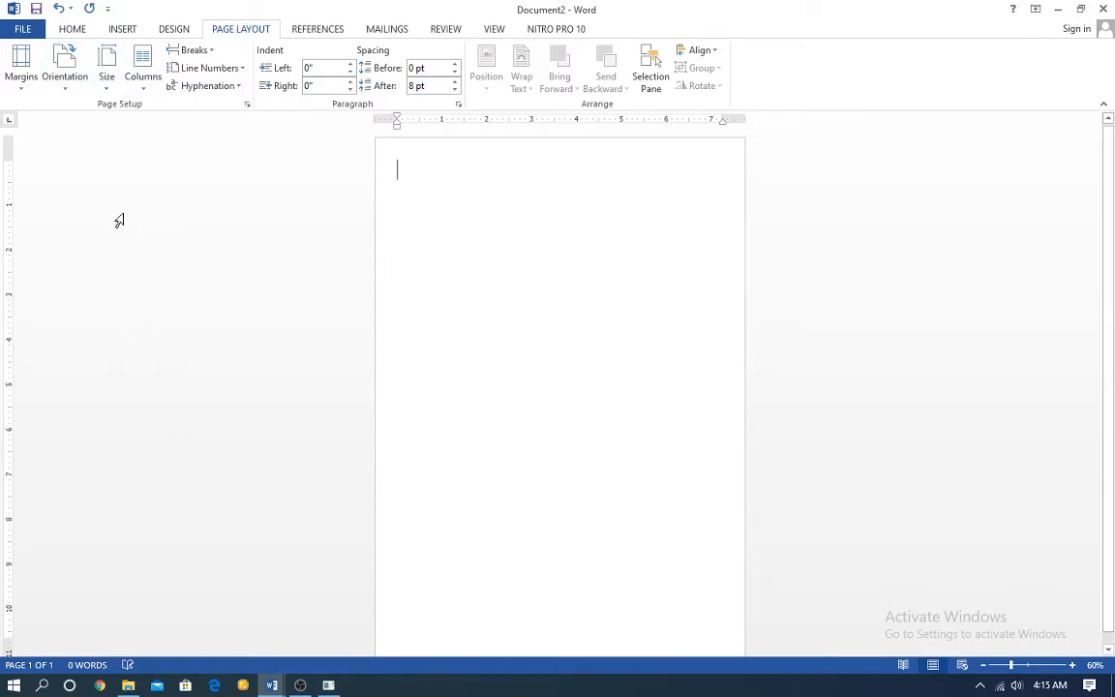
# Set the page to portrait orientation with Narrow 0.5" margins
pyautogui.click(66, 85)
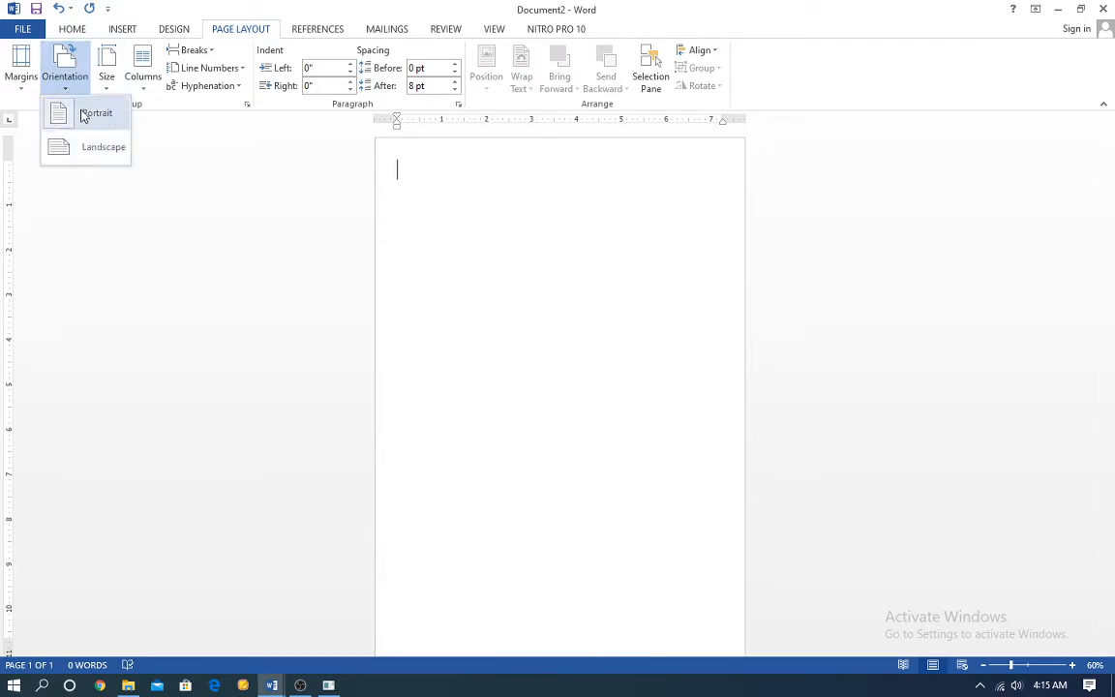
pyautogui.click(84, 112)
pyautogui.click(8, 83)
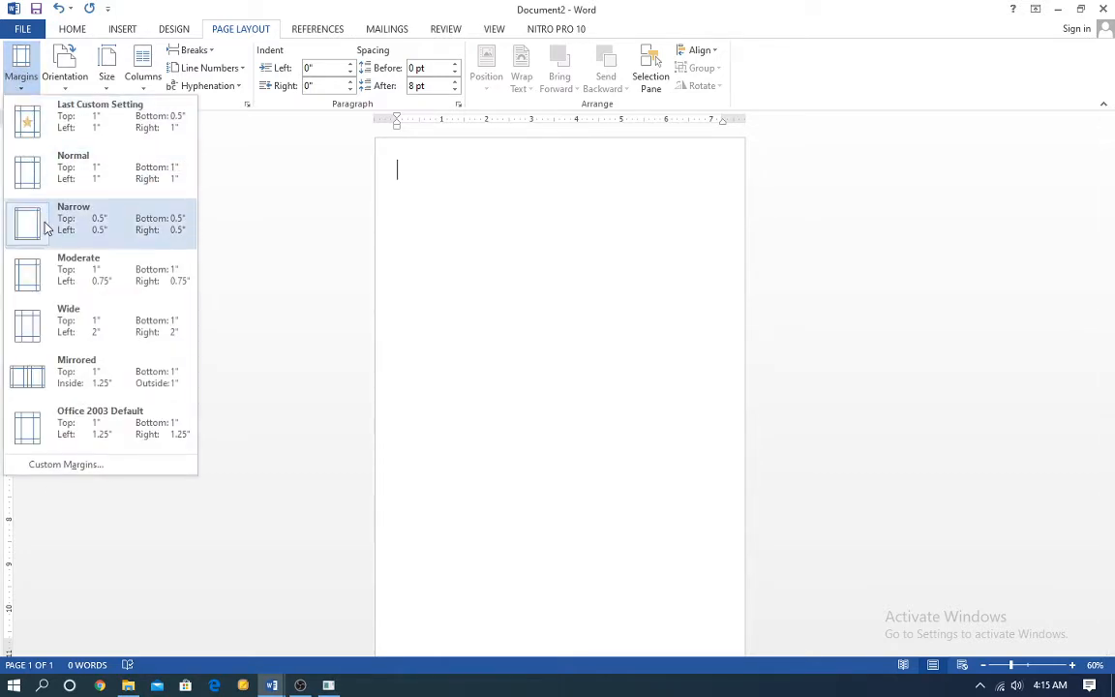
pyautogui.click(70, 214)
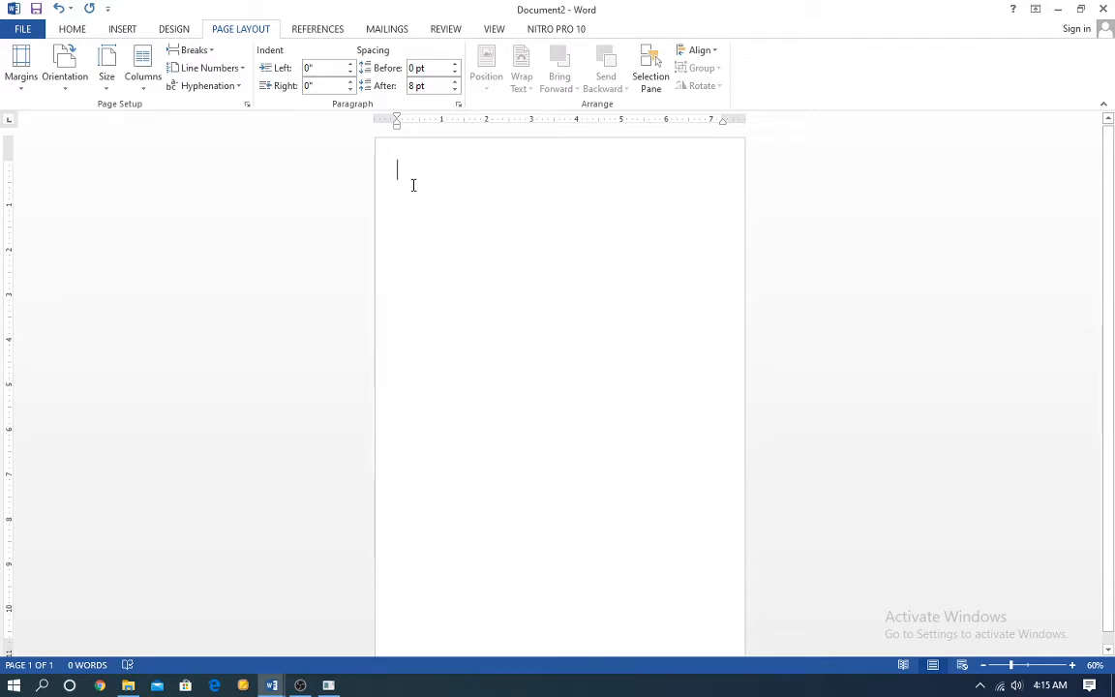
# Open the fill effects for the page color and choose the Peacock preset gradient
pyautogui.click(174, 29)
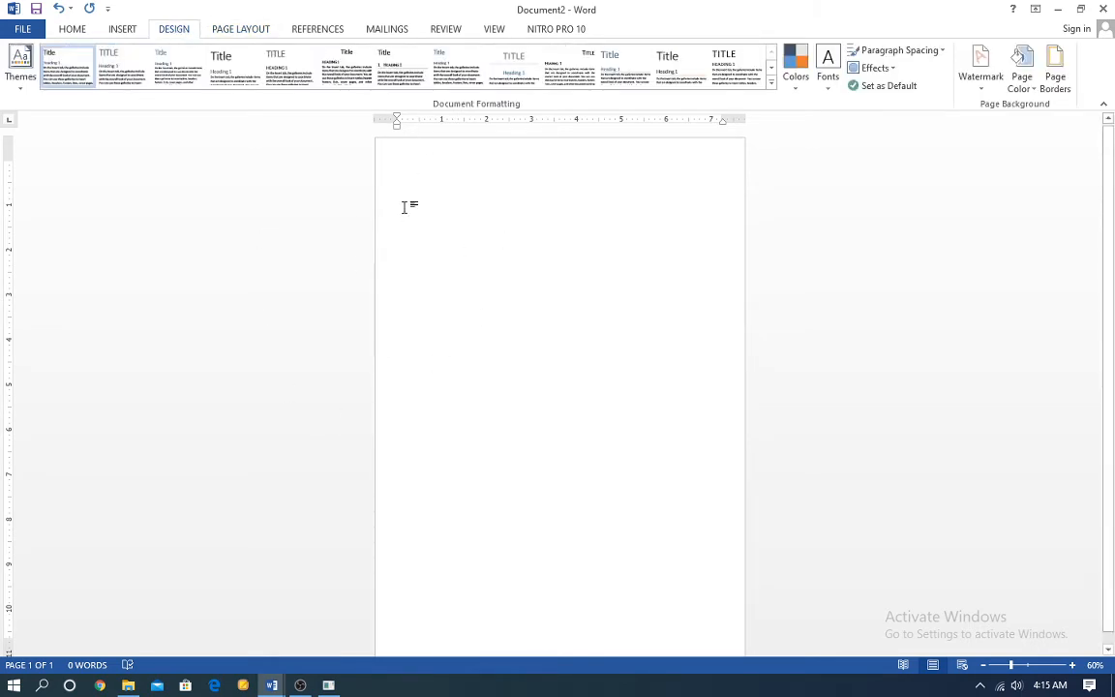
pyautogui.click(1035, 92)
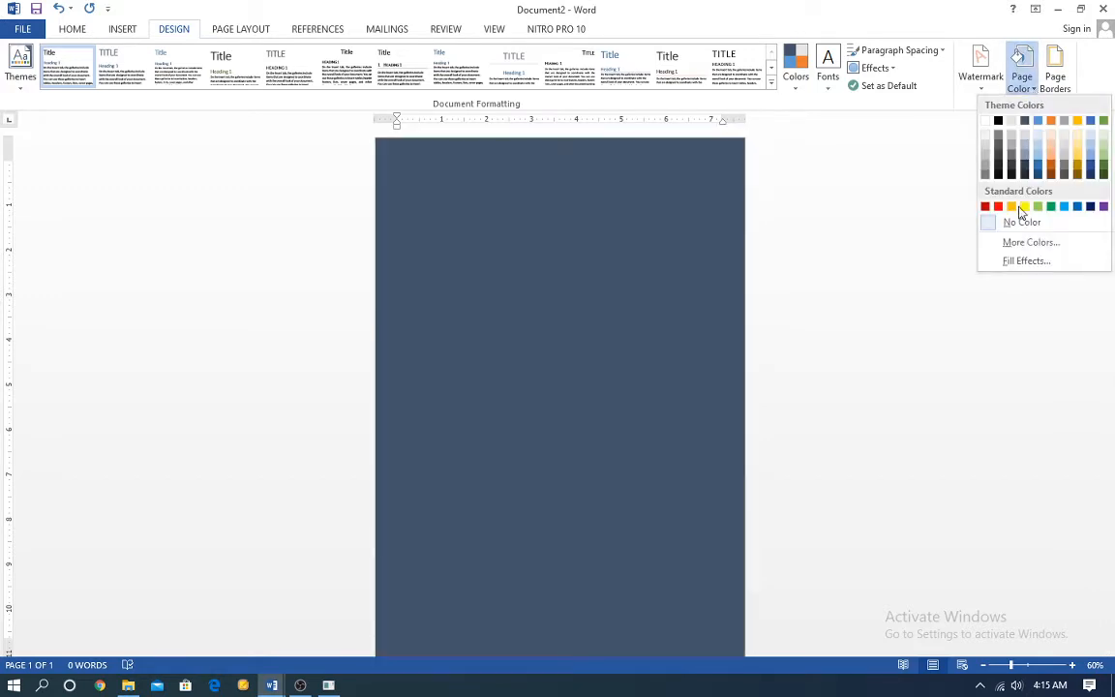
pyautogui.click(1013, 260)
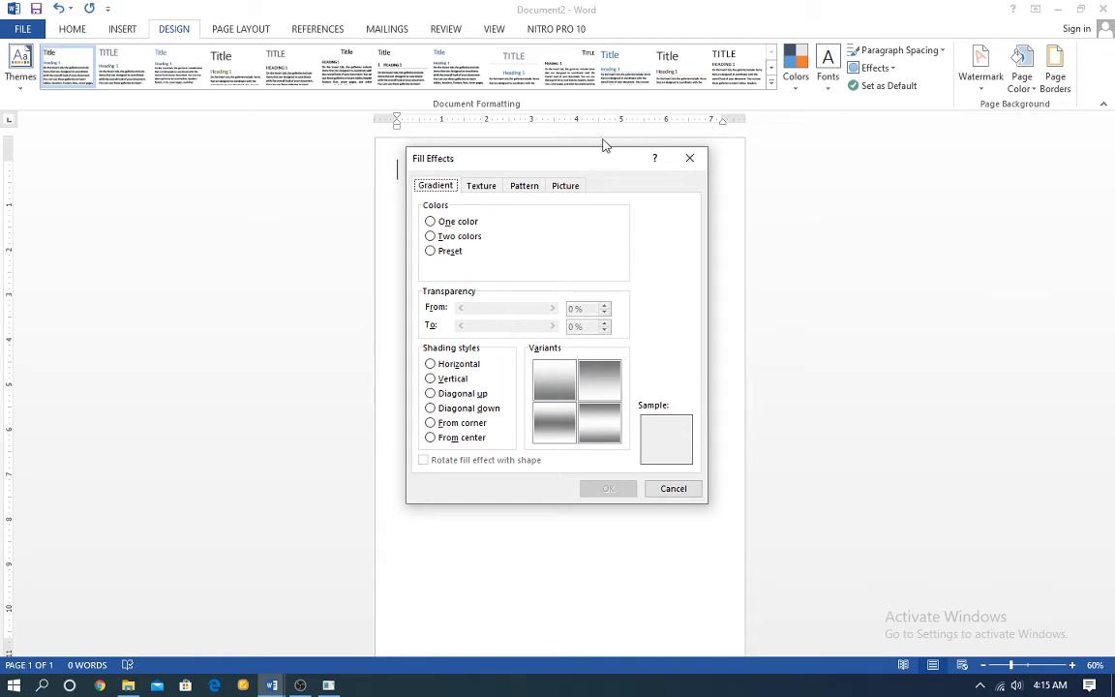
pyautogui.click(439, 250)
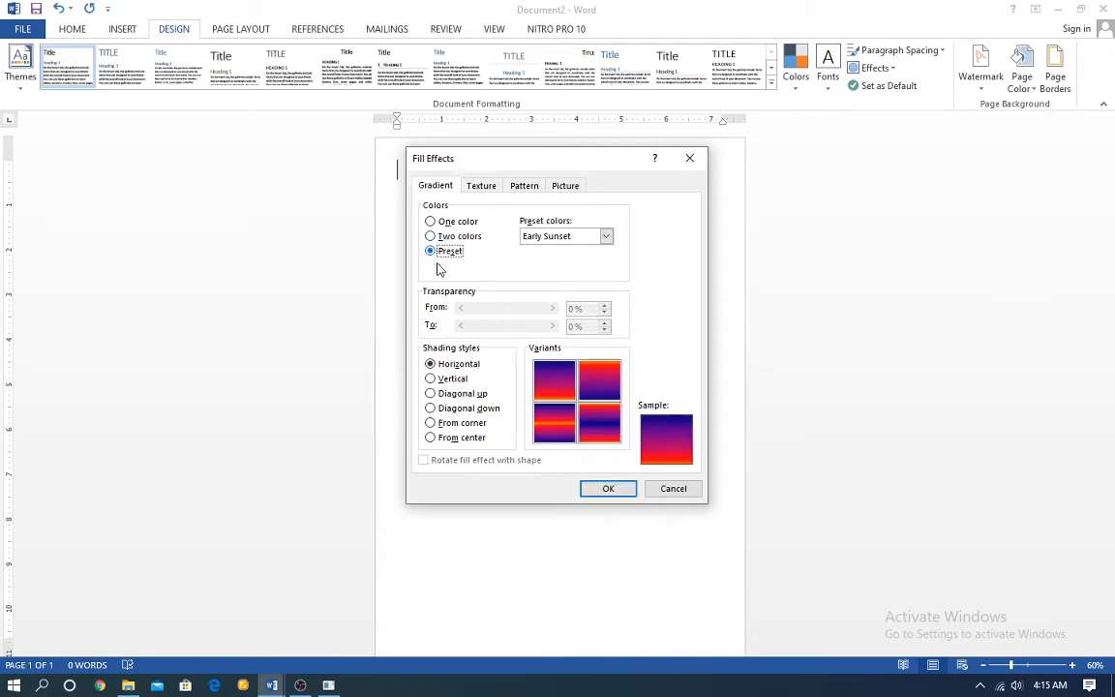
pyautogui.click(604, 237)
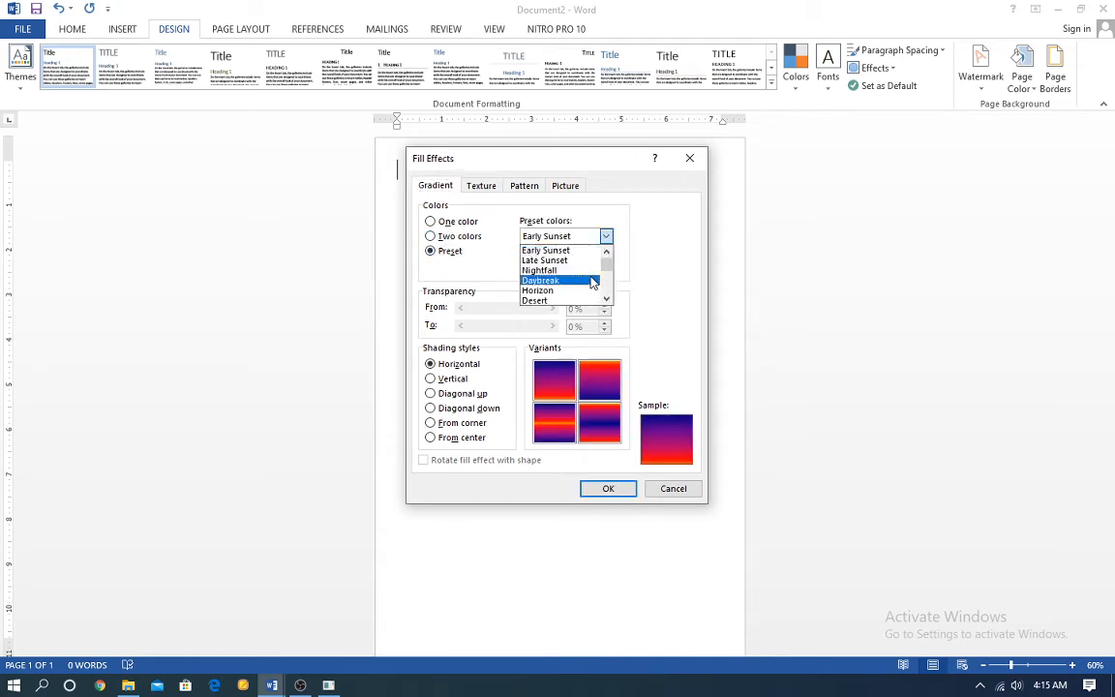
pyautogui.click(597, 301)
pyautogui.click(606, 236)
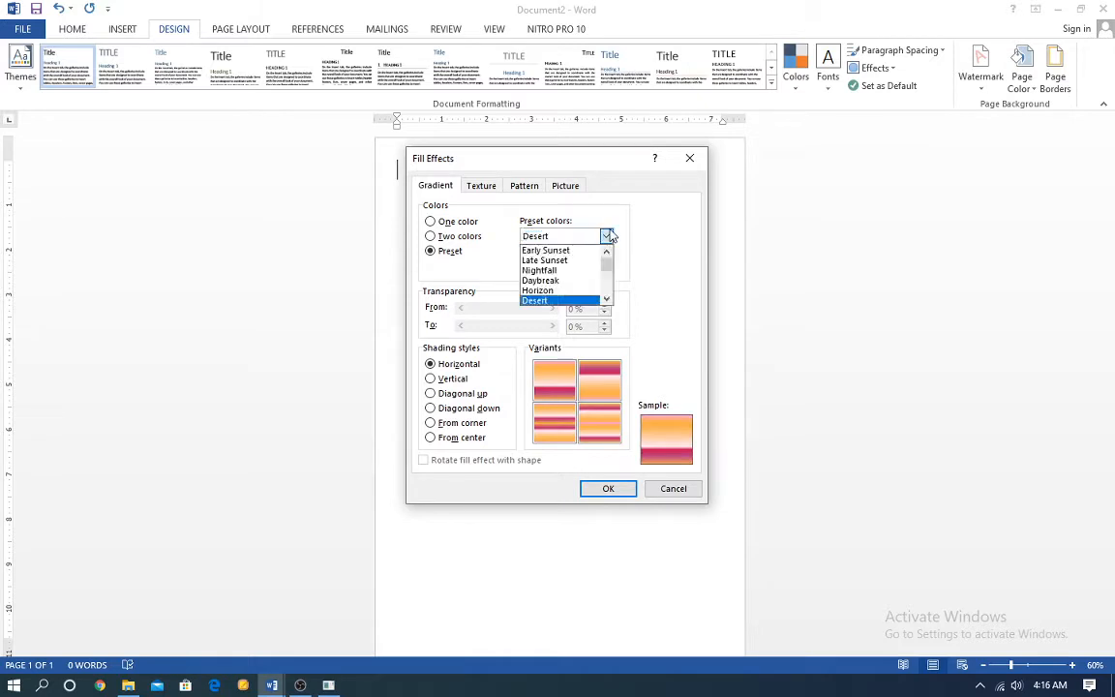
pyautogui.click(607, 300)
pyautogui.click(606, 300)
pyautogui.click(607, 299)
pyautogui.click(606, 299)
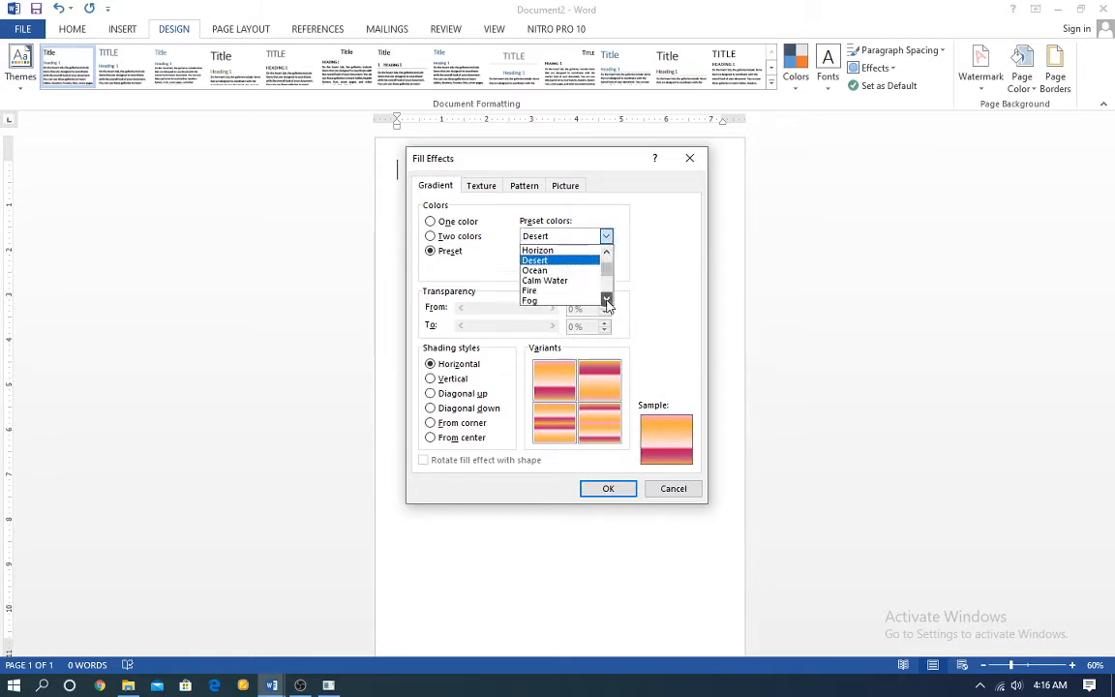
pyautogui.click(607, 300)
pyautogui.click(607, 300)
pyautogui.click(607, 300)
pyautogui.click(546, 280)
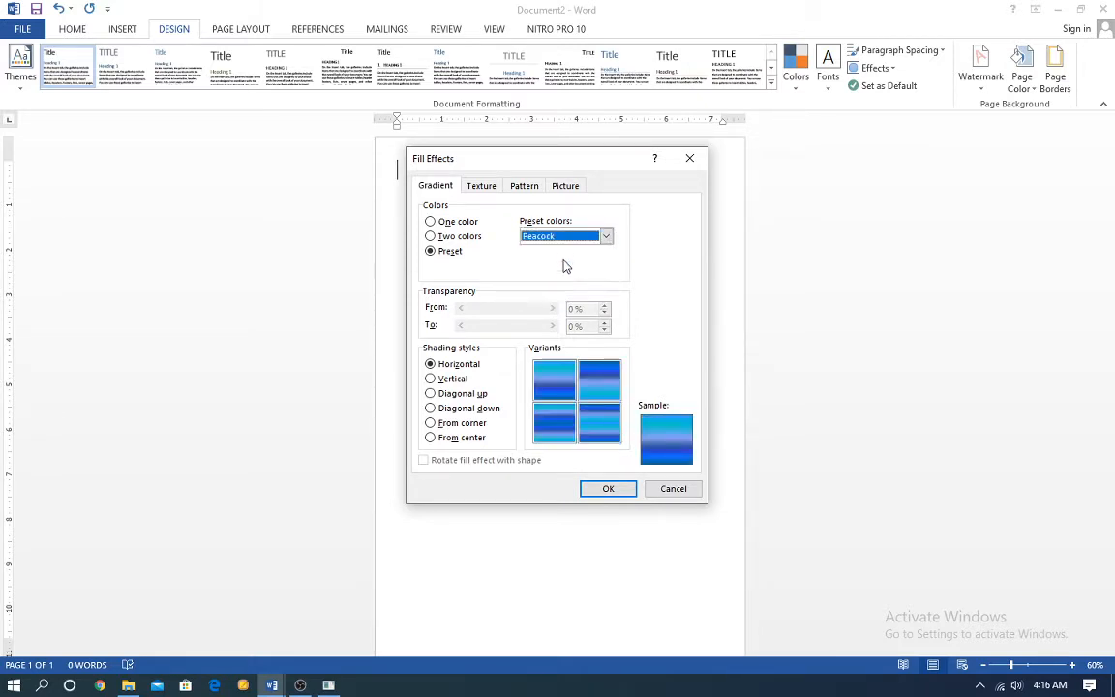
# Choose the third variant of the horizontal shading style and apply the gradient to the page
pyautogui.click(559, 377)
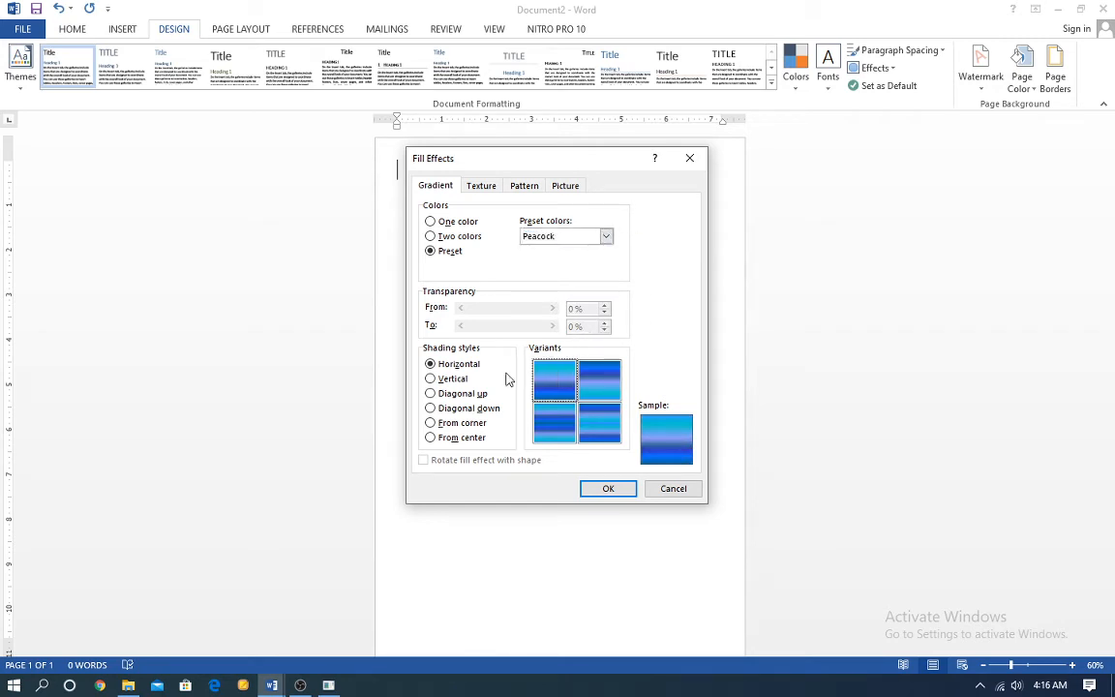
pyautogui.click(553, 435)
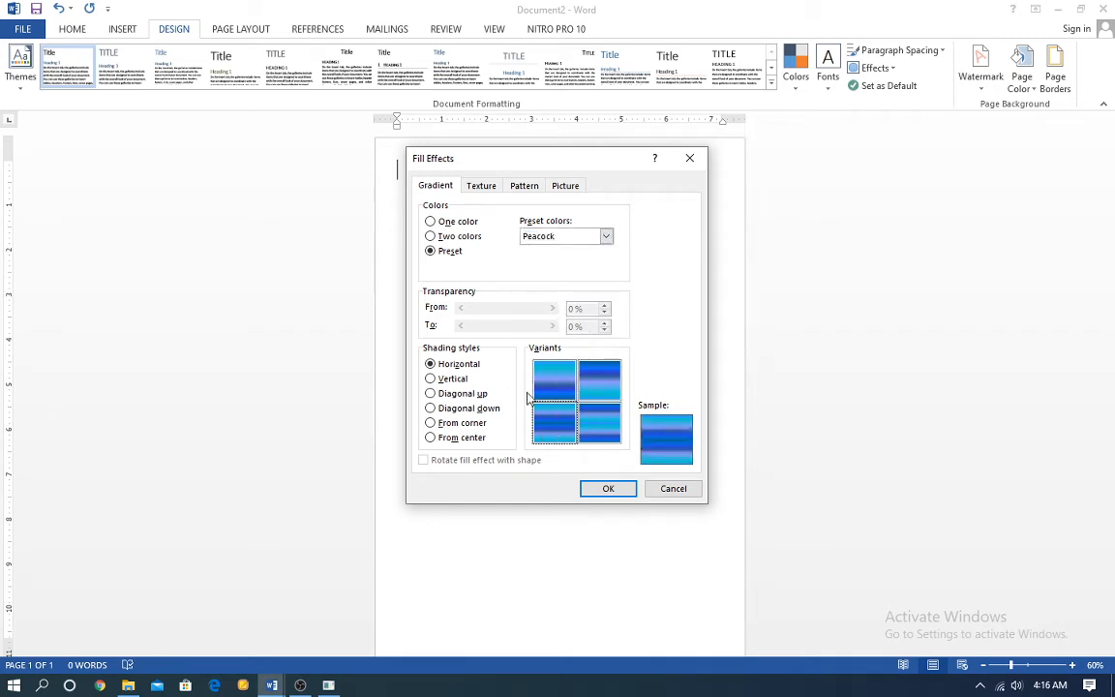
pyautogui.click(608, 490)
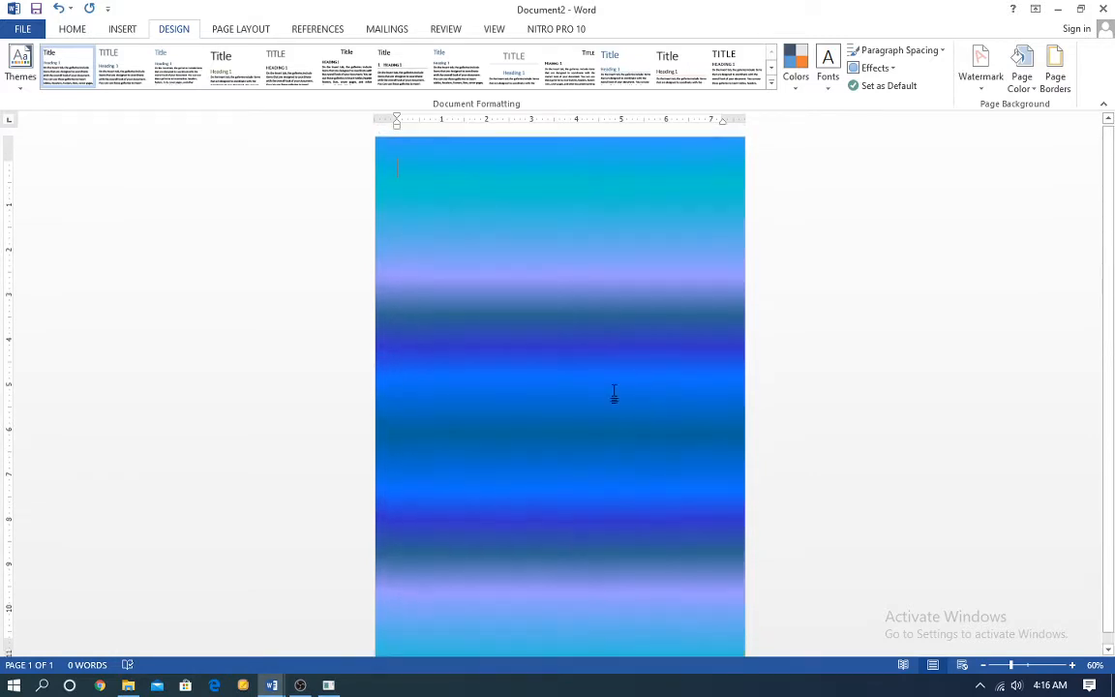
# Draw a rectangle about 8.17" wide and 3.4" high across the page's upper part, reaching its top edge
pyautogui.click(122, 29)
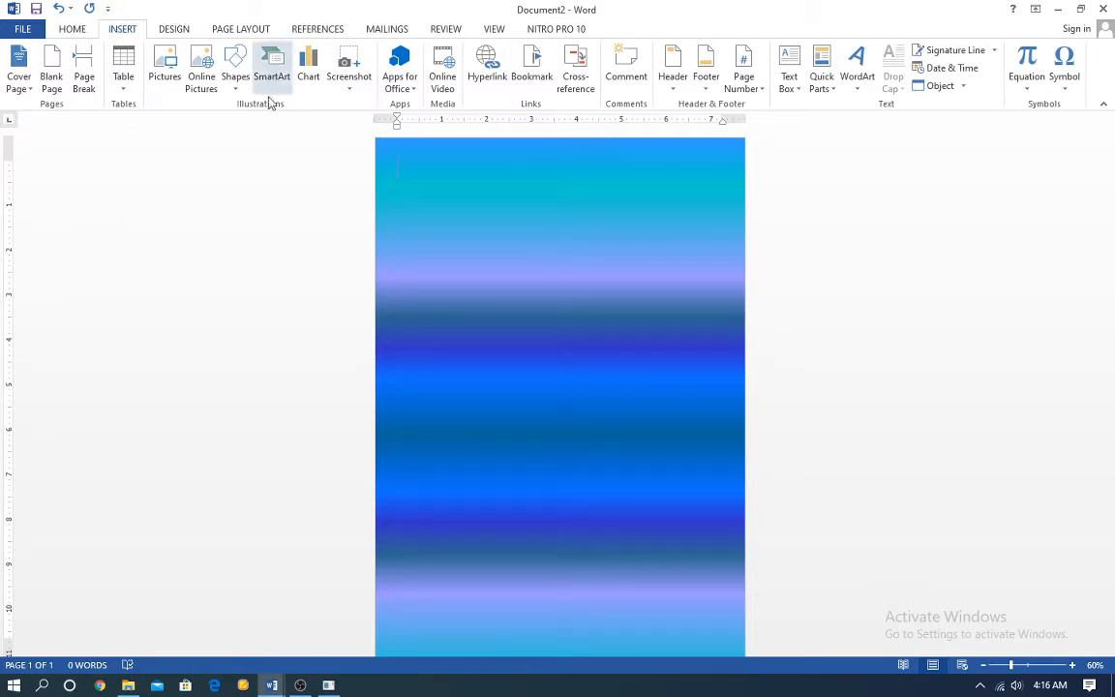
pyautogui.click(236, 82)
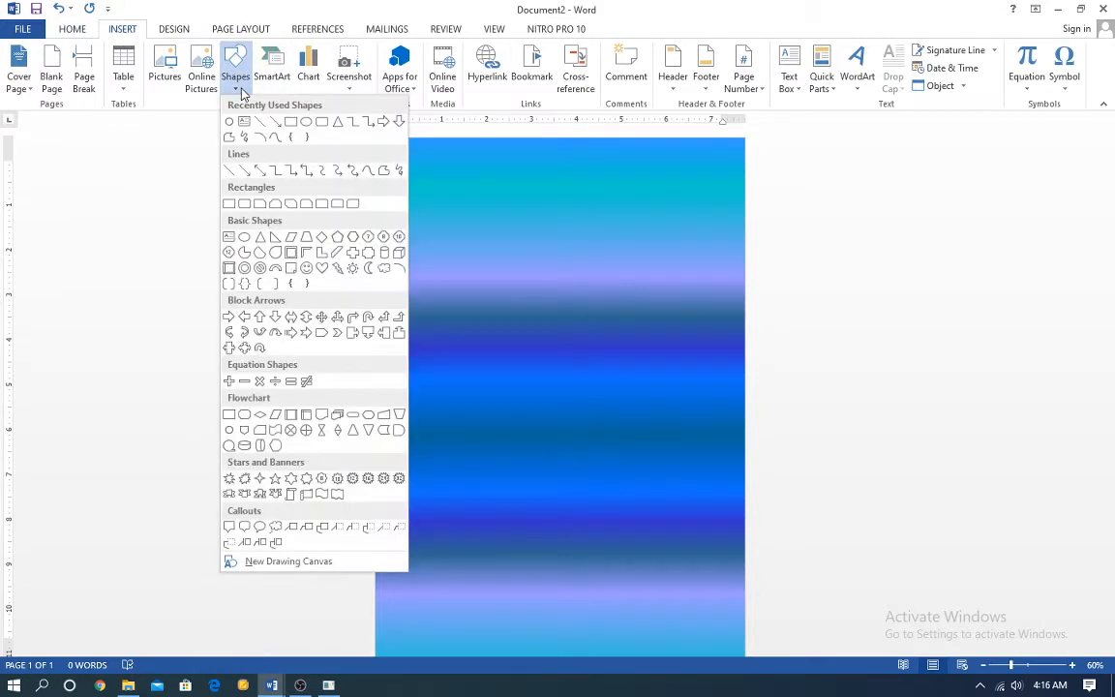
pyautogui.click(292, 124)
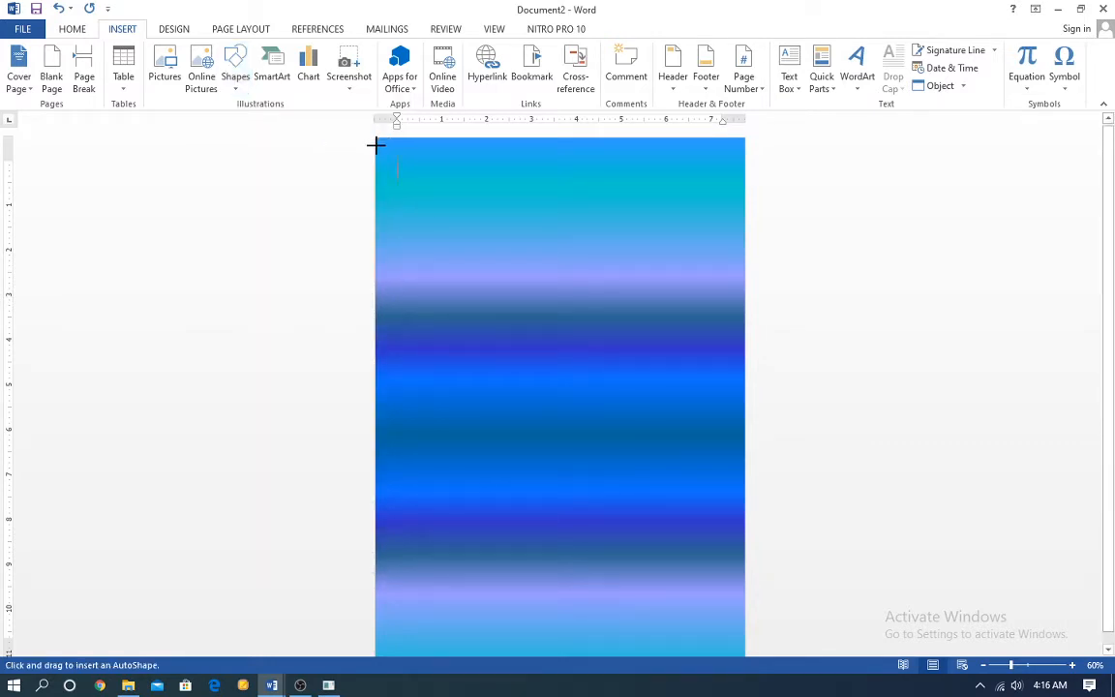
pyautogui.moveTo(376, 145); pyautogui.dragTo(743, 291)
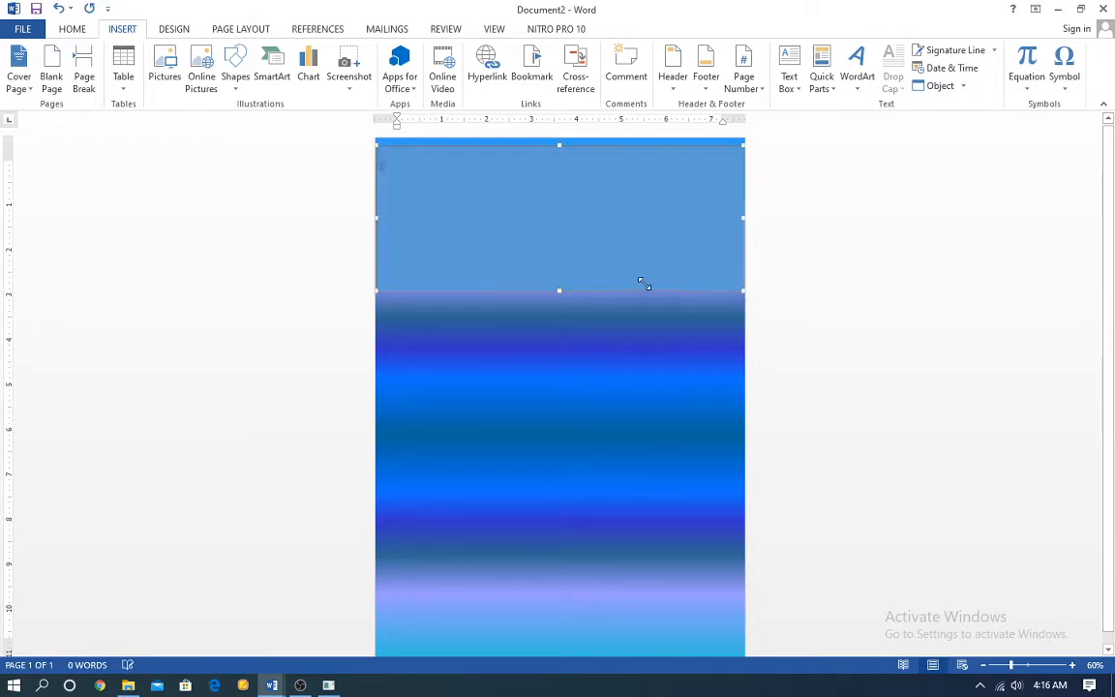
pyautogui.moveTo(622, 288); pyautogui.dragTo(559, 289)
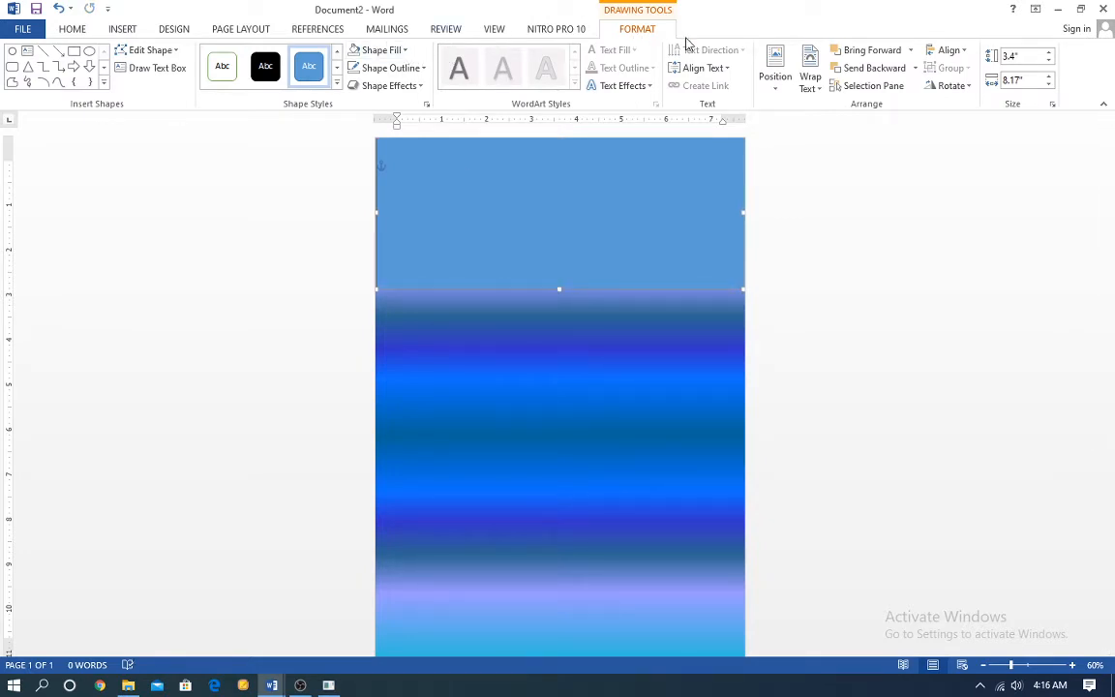
# Fill the rectangle with solid yellow and set the fill transparency to 49%
pyautogui.click(398, 49)
pyautogui.click(392, 171)
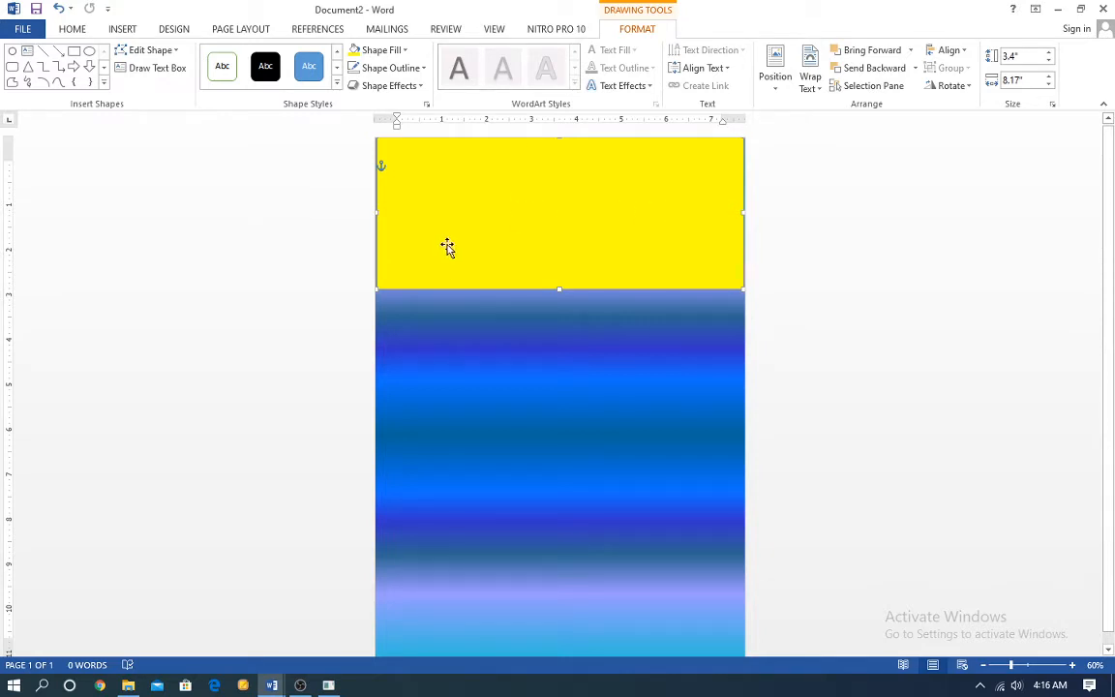
pyautogui.rightClick(494, 217)
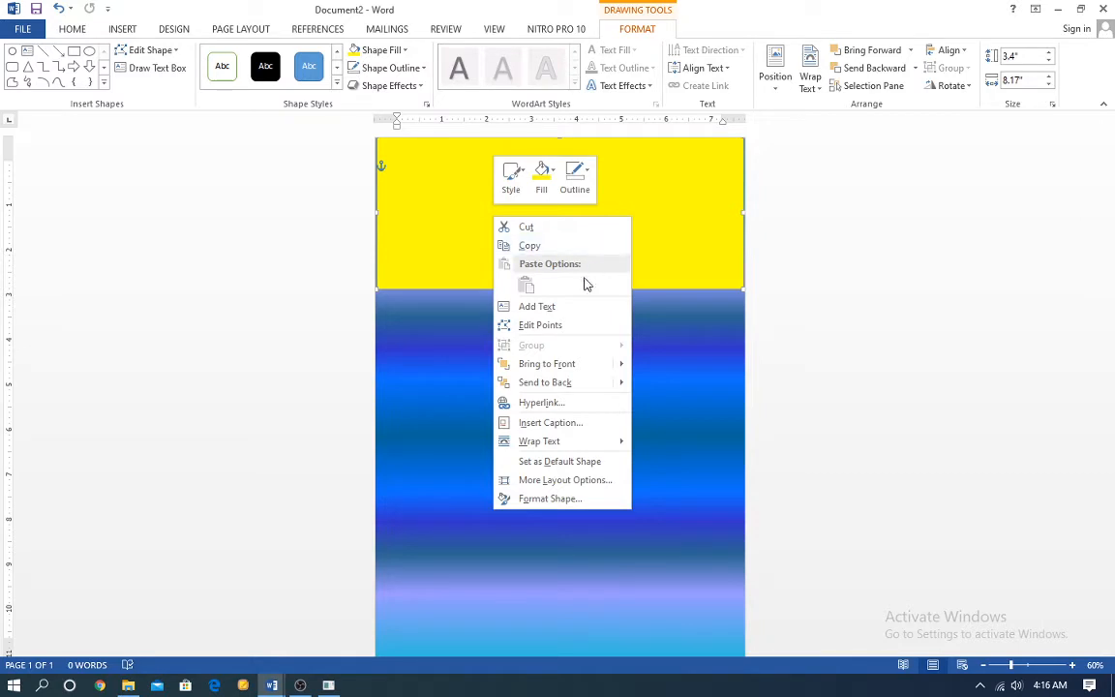
pyautogui.click(578, 500)
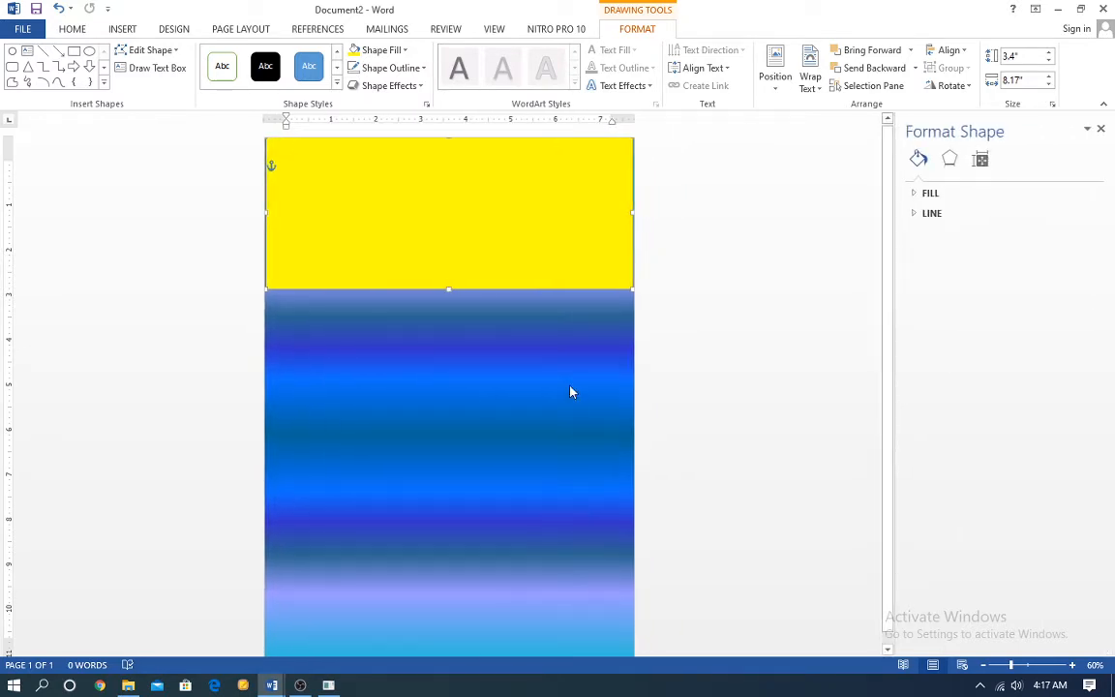
pyautogui.click(929, 194)
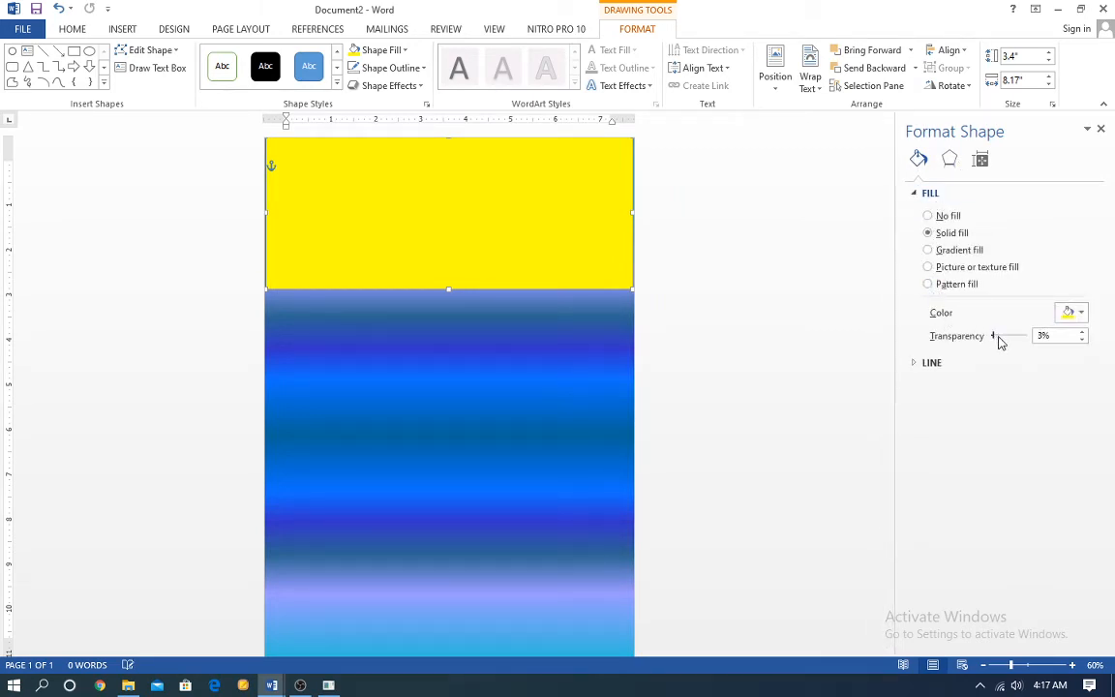
pyautogui.moveTo(1000, 342); pyautogui.dragTo(1010, 344)
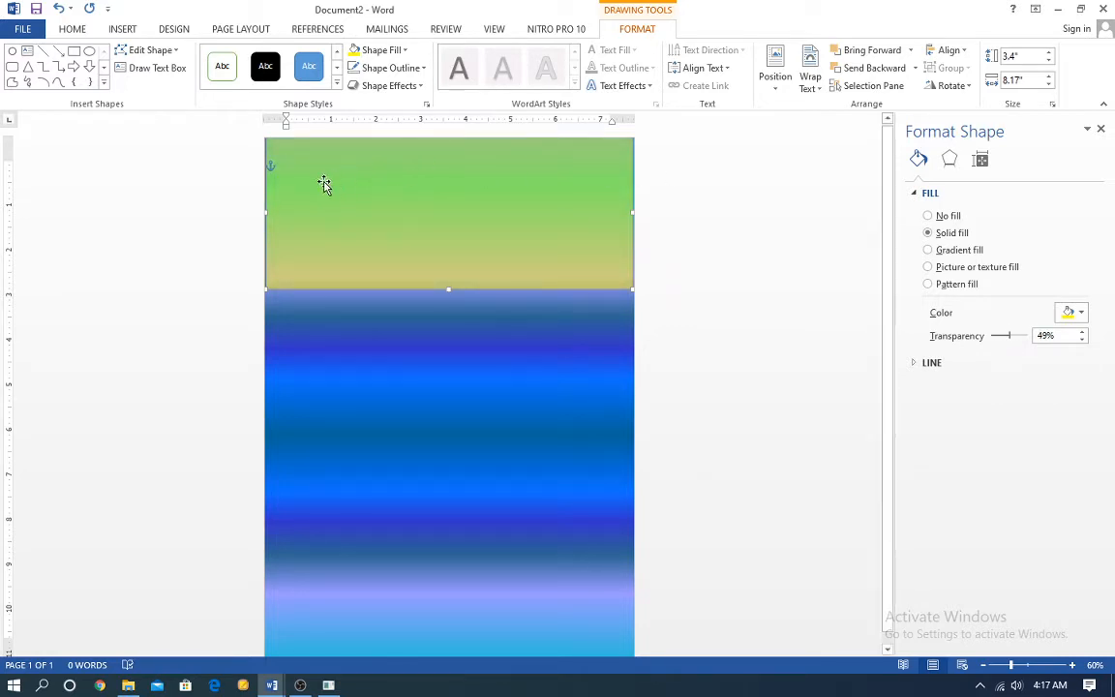
# Widen the rectangle on both sides to about 8.43" so it spans the page, and close the shape formatting options
pyautogui.moveTo(267, 211); pyautogui.dragTo(261, 211)
pyautogui.moveTo(632, 212); pyautogui.dragTo(640, 212)
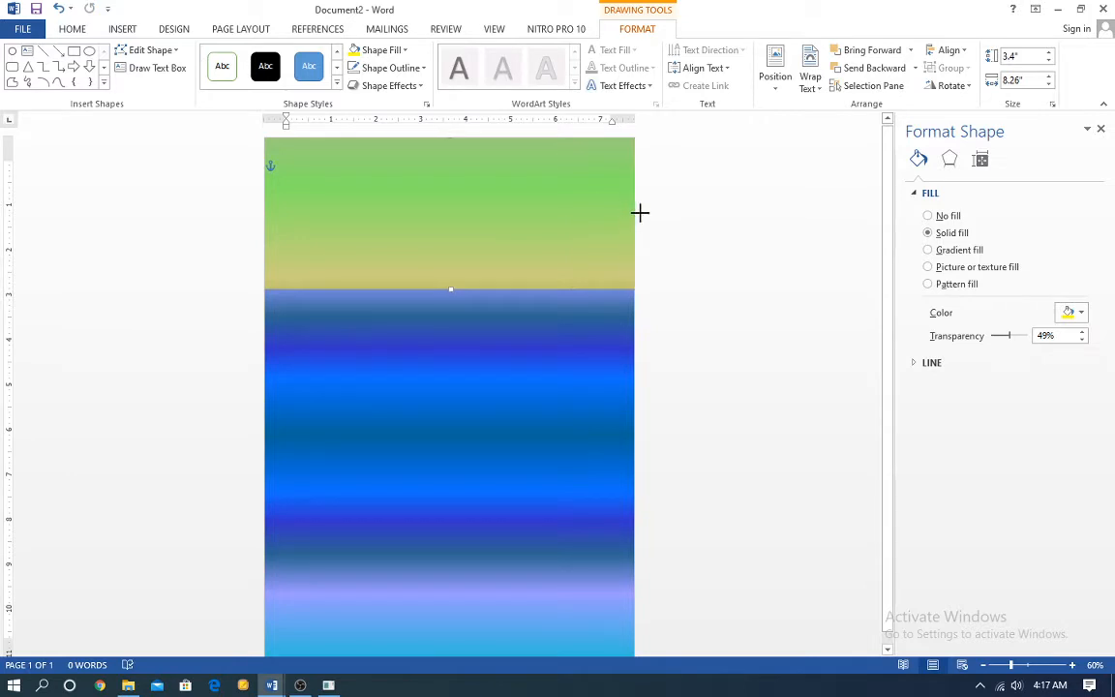
pyautogui.click(1100, 131)
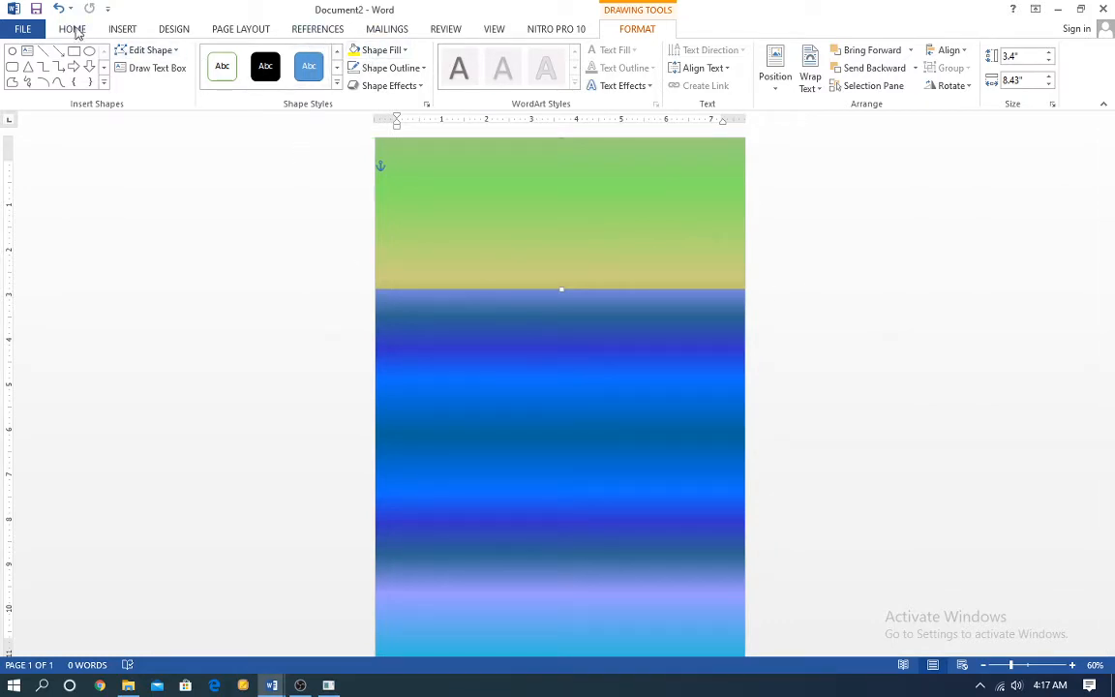
# Draw a circle about 3.03" wide and 2.93" high at the page's left edge, overlapping the lower edge of the rectangle
pyautogui.click(74, 29)
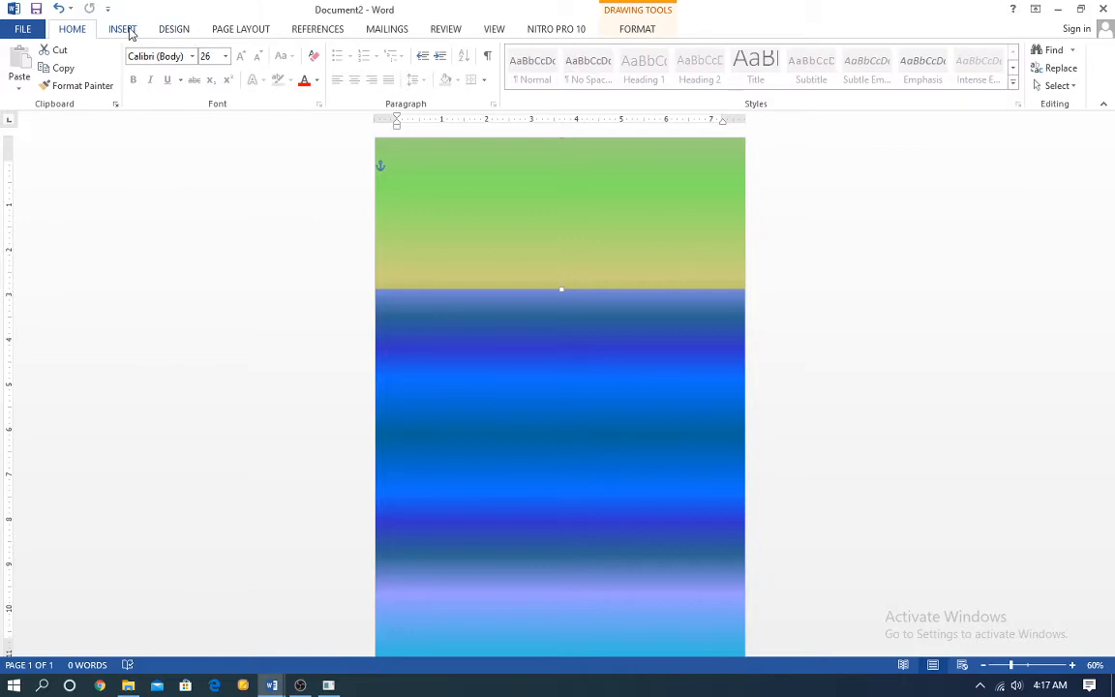
pyautogui.click(129, 30)
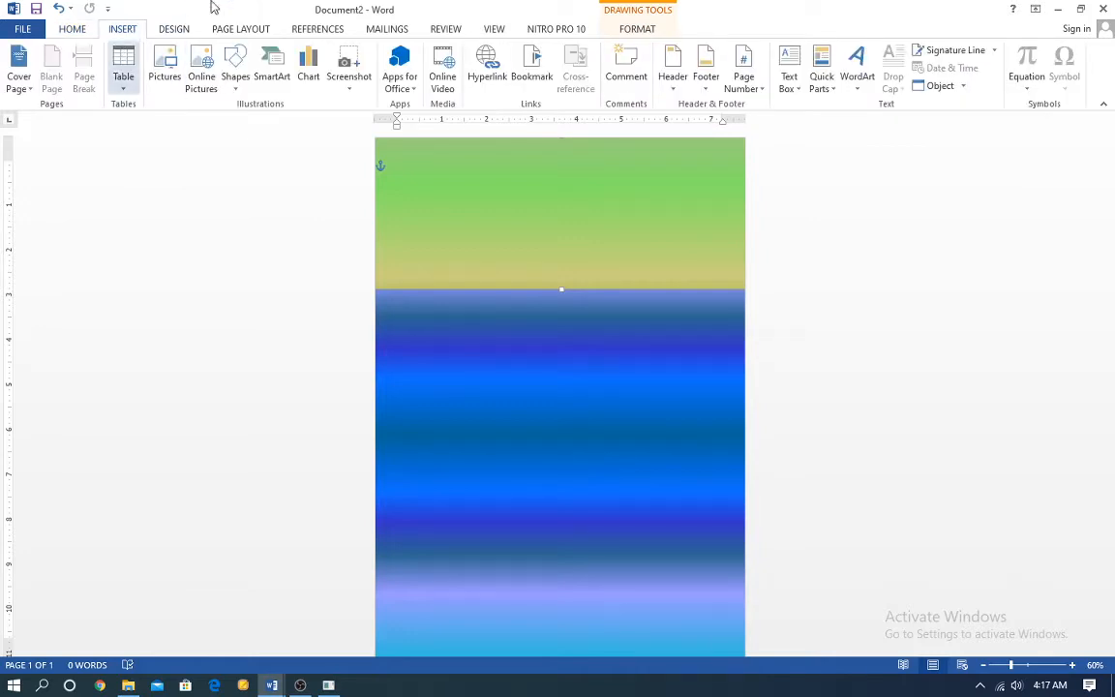
pyautogui.click(242, 85)
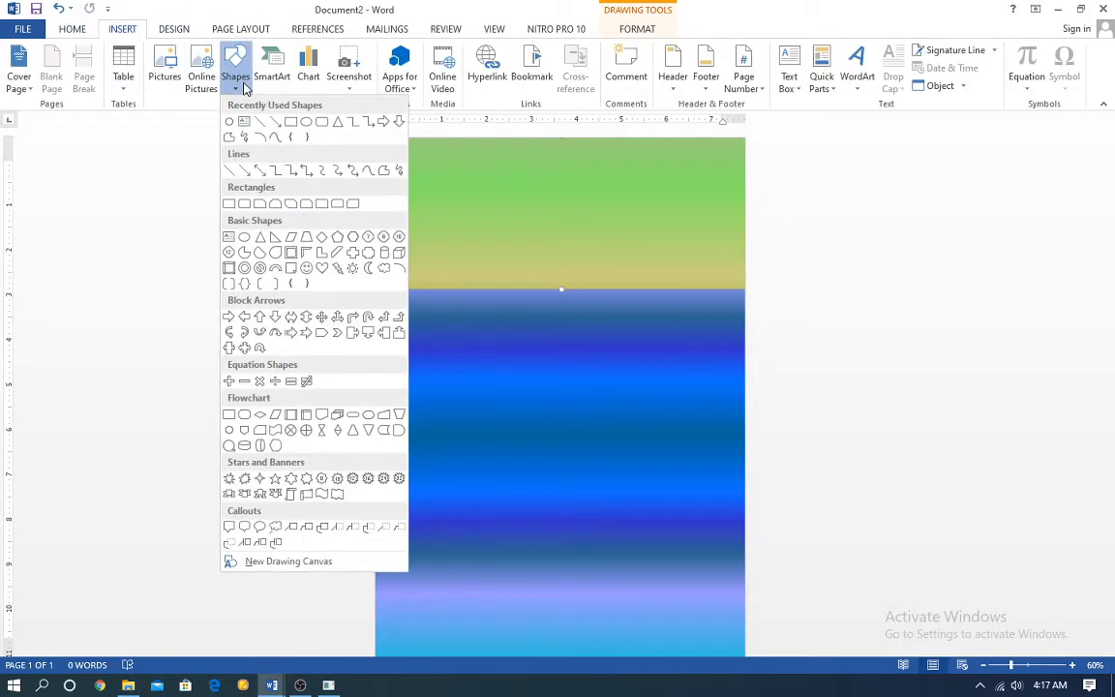
pyautogui.click(228, 432)
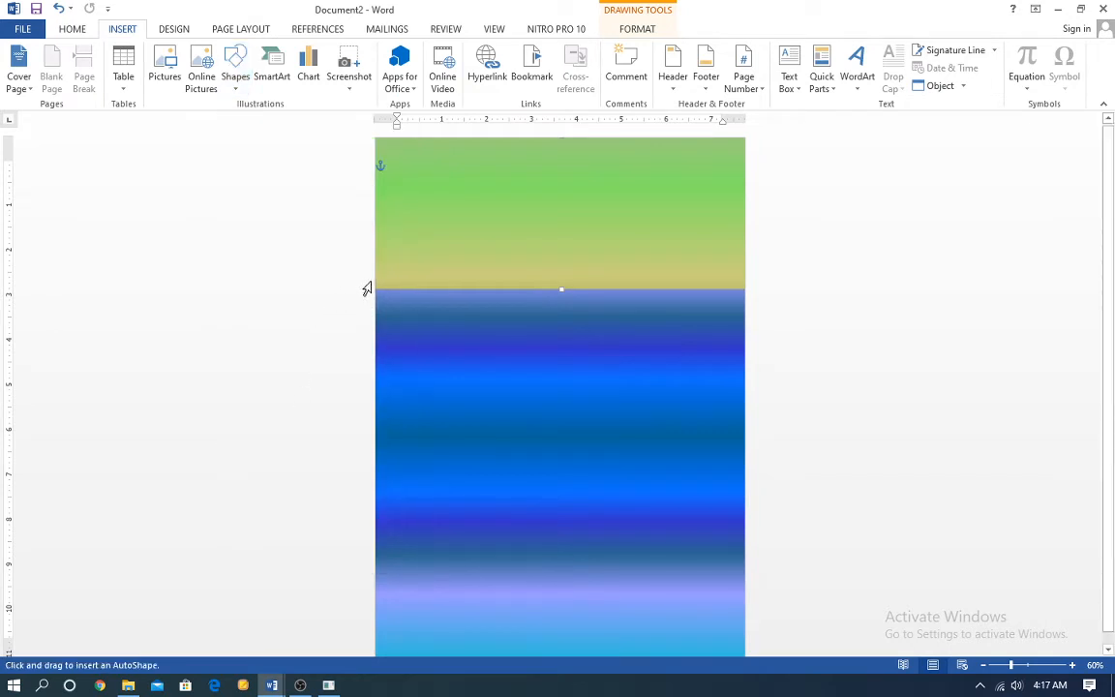
pyautogui.moveTo(375, 243); pyautogui.dragTo(448, 336)
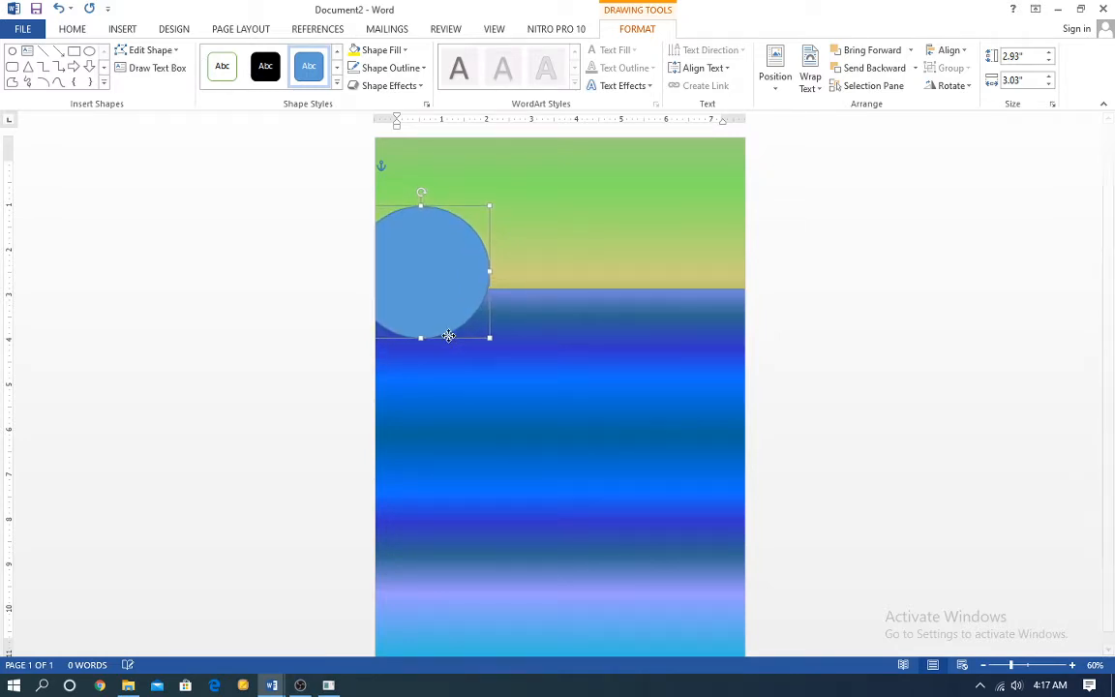
# Fill the circle with yellow and enlarge it to about 3.22" wide and 3.12" high
pyautogui.click(406, 51)
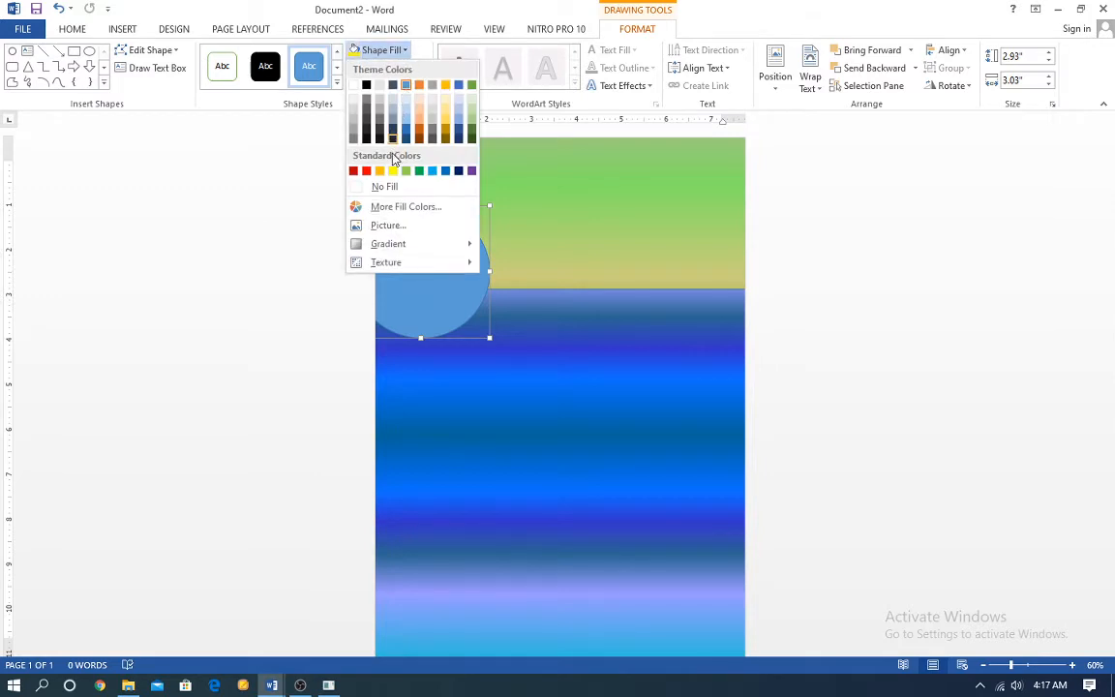
pyautogui.click(379, 170)
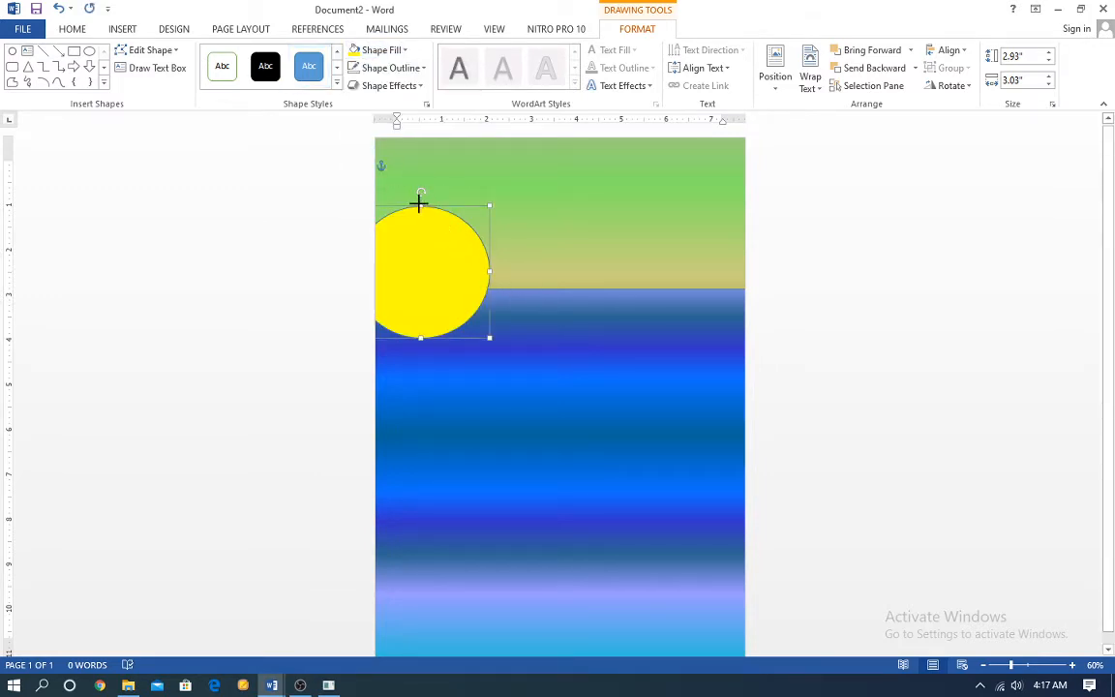
pyautogui.moveTo(419, 202); pyautogui.dragTo(417, 198)
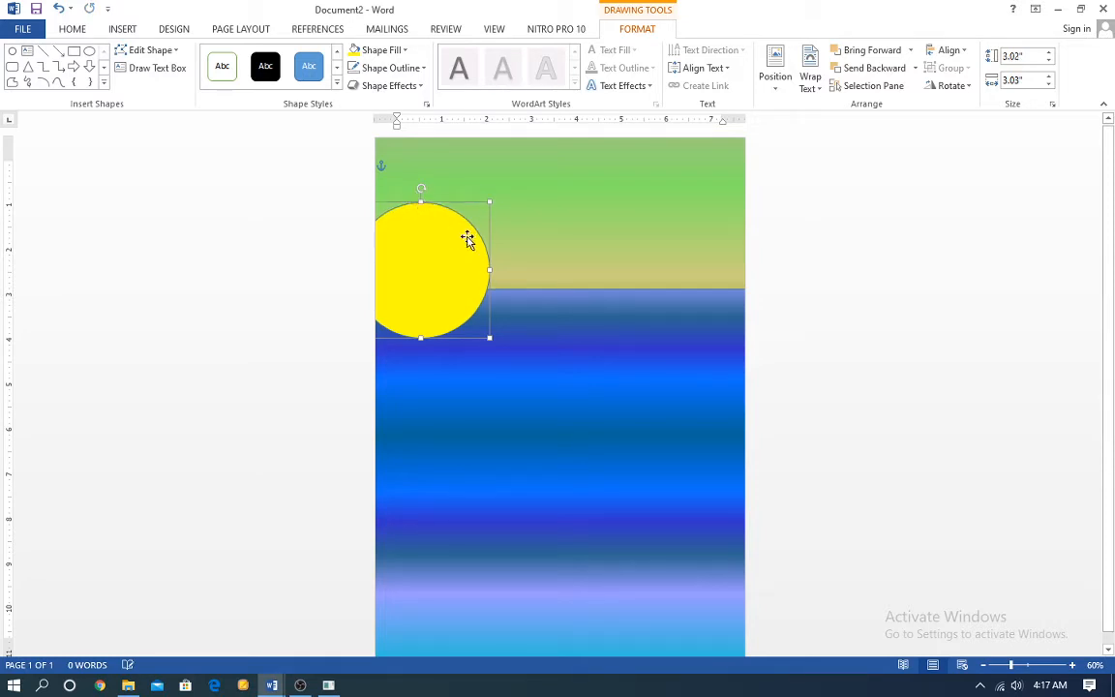
pyautogui.moveTo(489, 269); pyautogui.dragTo(494, 268)
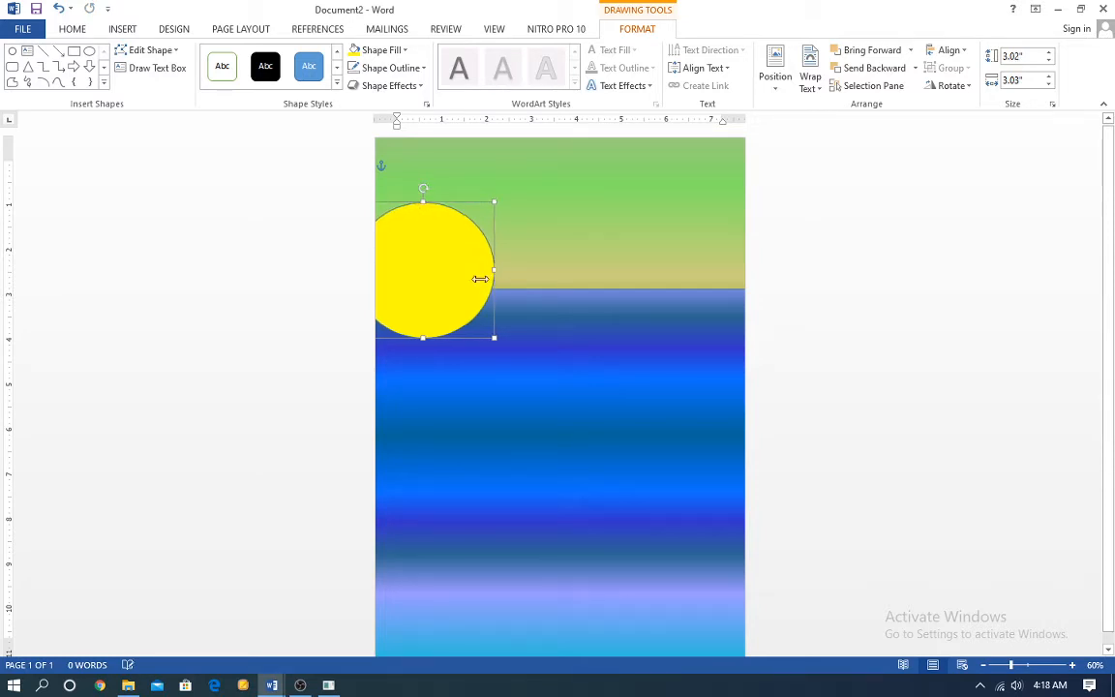
pyautogui.moveTo(423, 336); pyautogui.dragTo(421, 340)
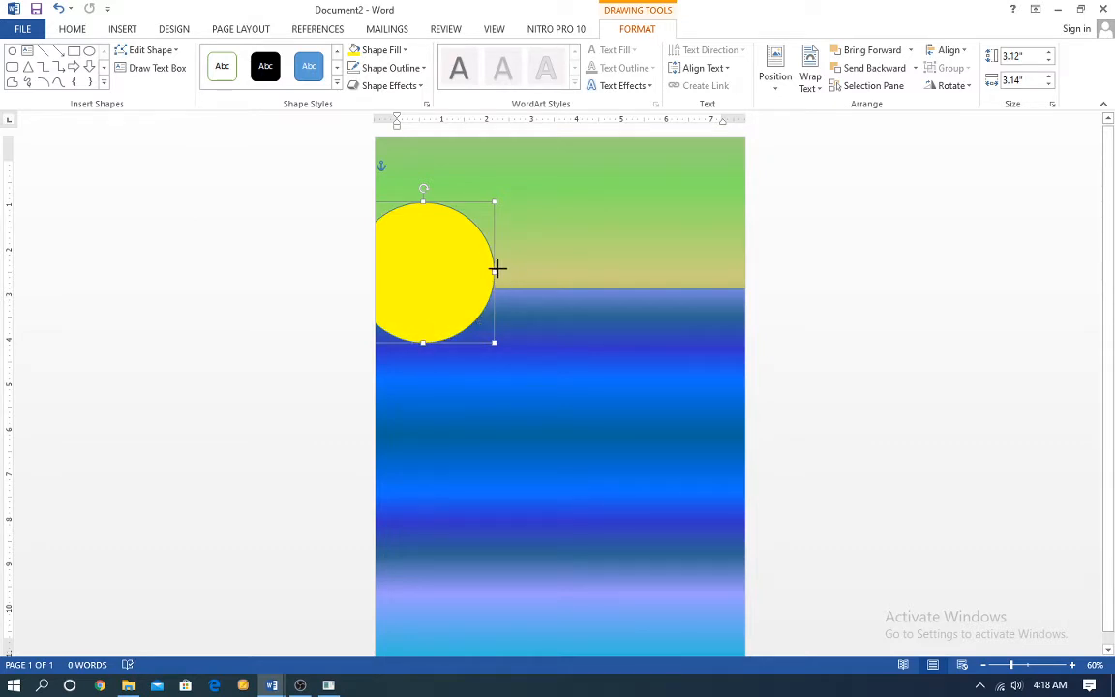
pyautogui.moveTo(496, 269); pyautogui.dragTo(495, 262)
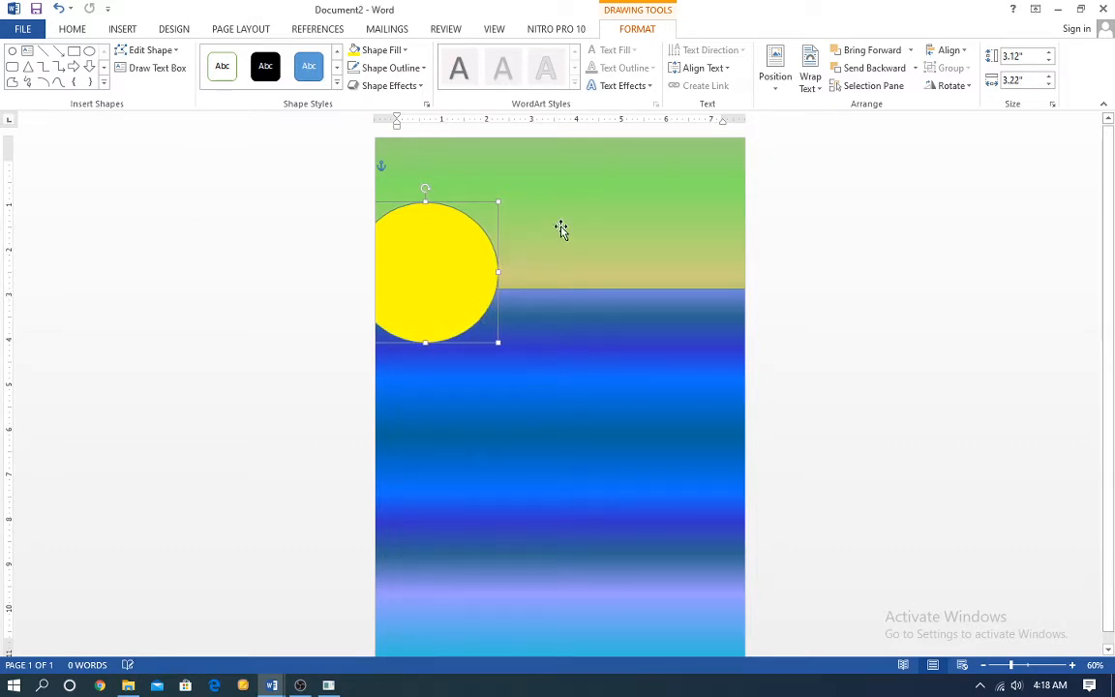
# Remove the outline from the semi-transparent rectangle across the page's upper part and deselect it
pyautogui.click(530, 219)
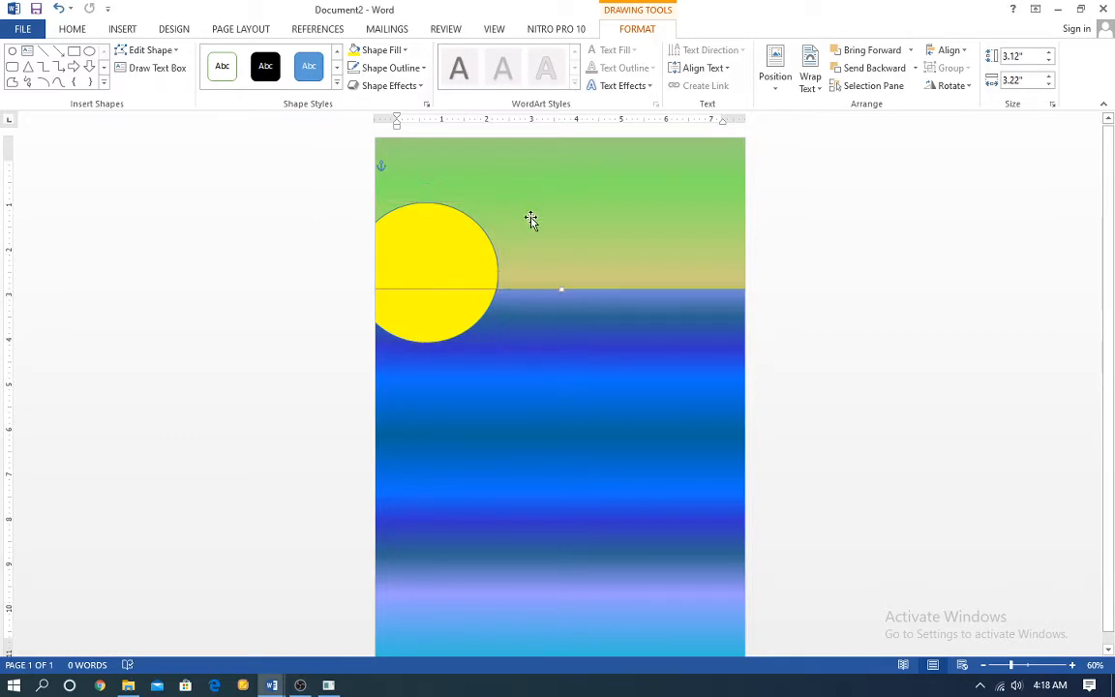
pyautogui.click(590, 322)
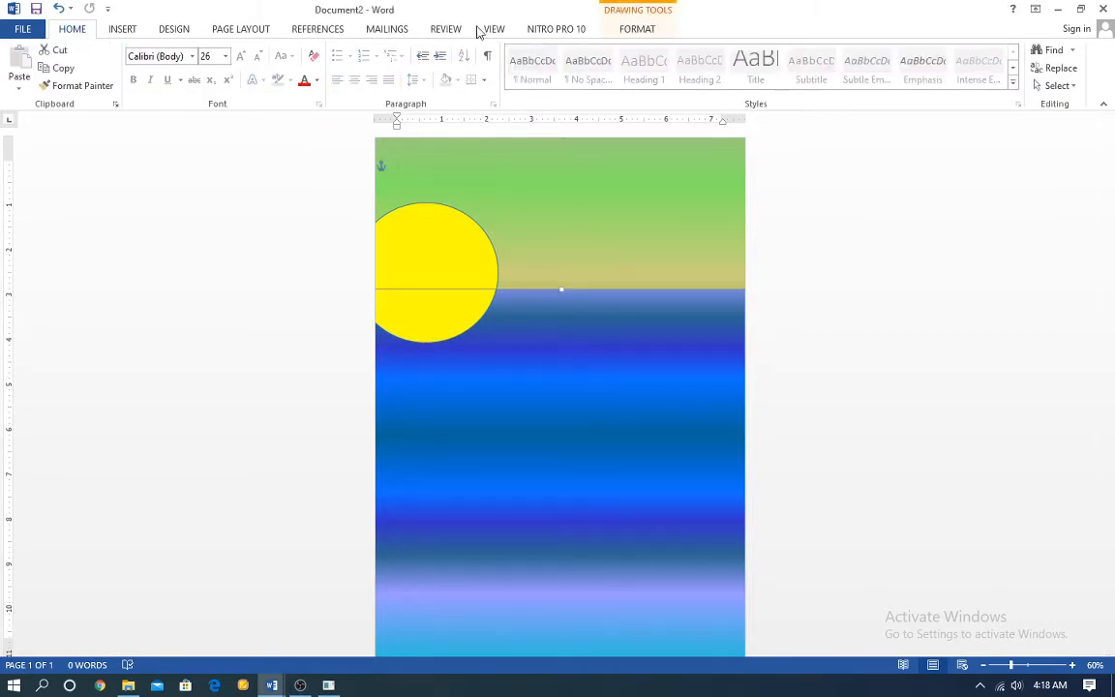
pyautogui.click(634, 31)
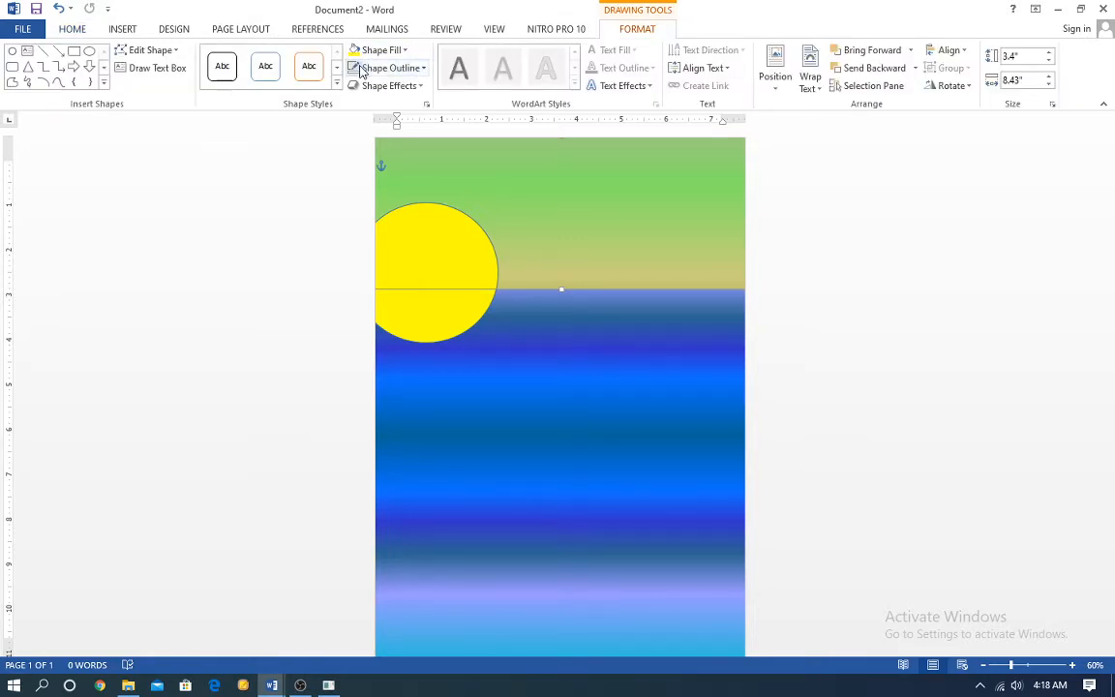
pyautogui.click(627, 352)
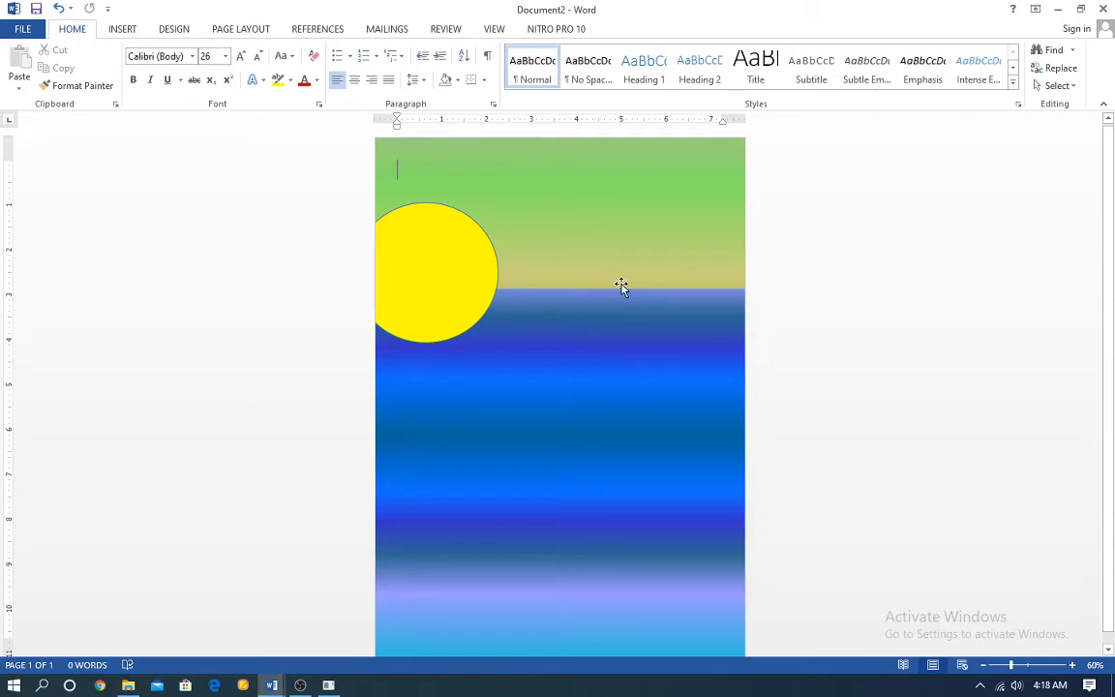
# Insert the picture "Pak Dokter" from the Gambar Poster folder
pyautogui.click(121, 29)
pyautogui.click(175, 77)
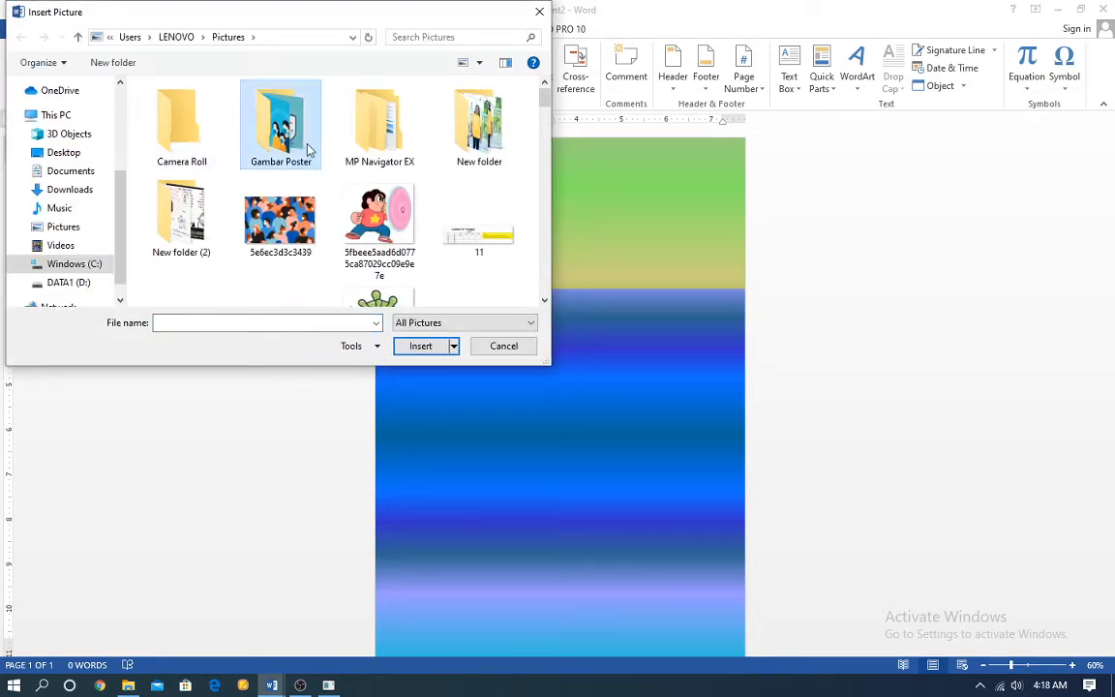
pyautogui.doubleClick(307, 150)
pyautogui.click(436, 144)
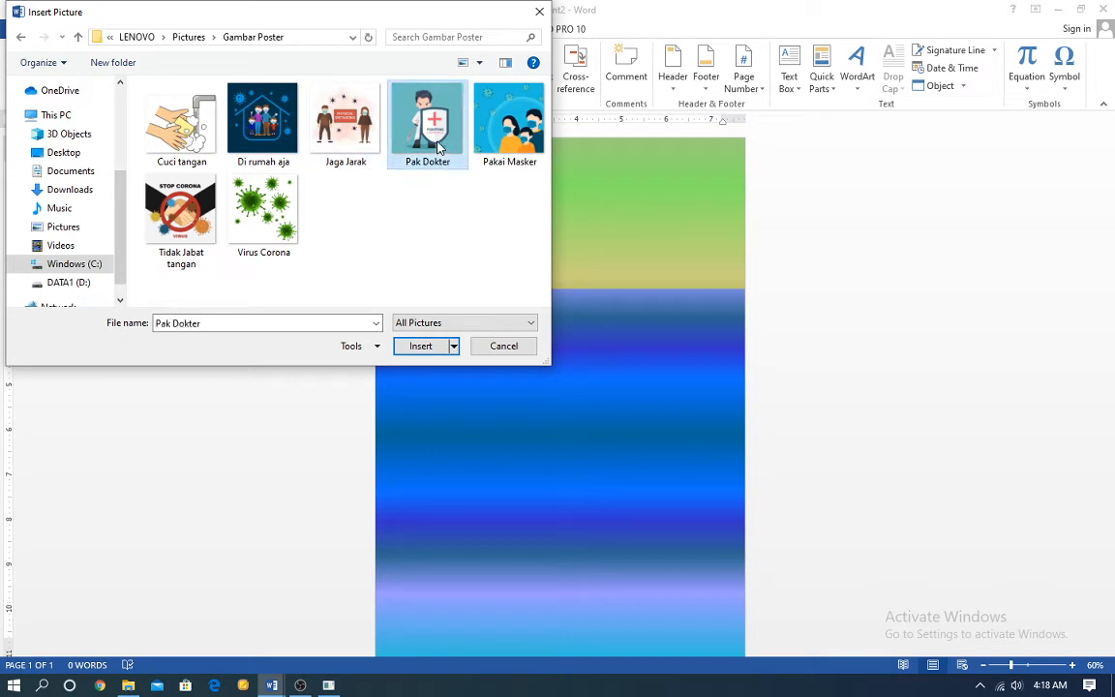
pyautogui.click(422, 346)
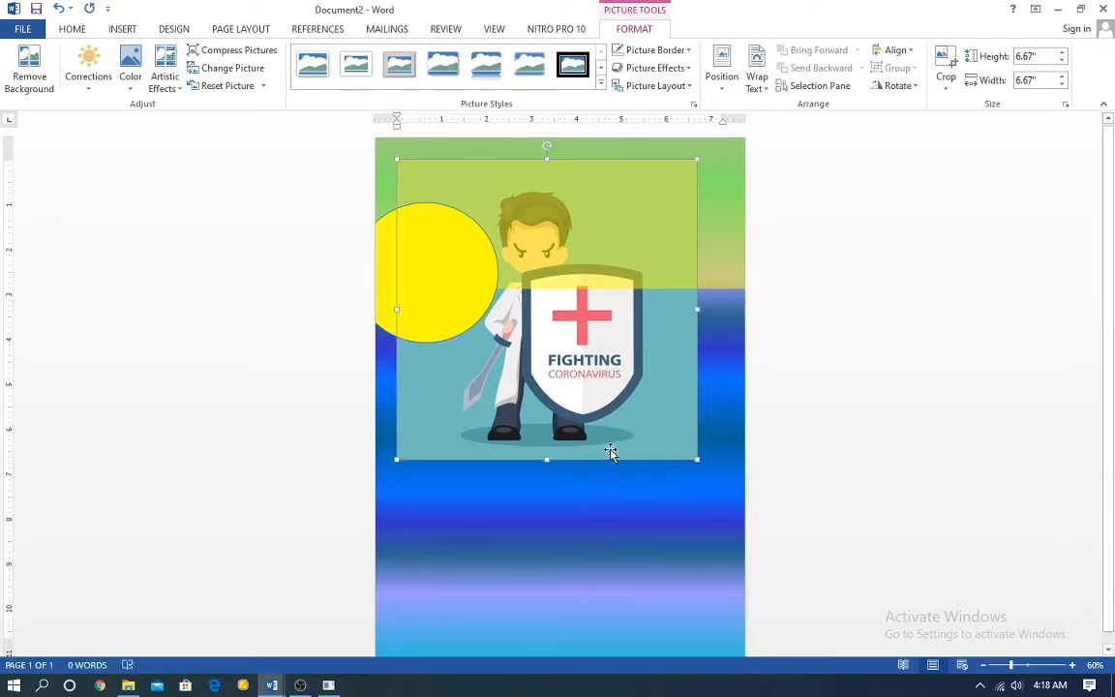
# Set the doctor picture's text wrapping to In Front of Text and move it slightly down the page
pyautogui.moveTo(619, 404)
pyautogui.mouseDown()
pyautogui.moveTo(627, 495)
pyautogui.moveTo(634, 395)
pyautogui.mouseUp()
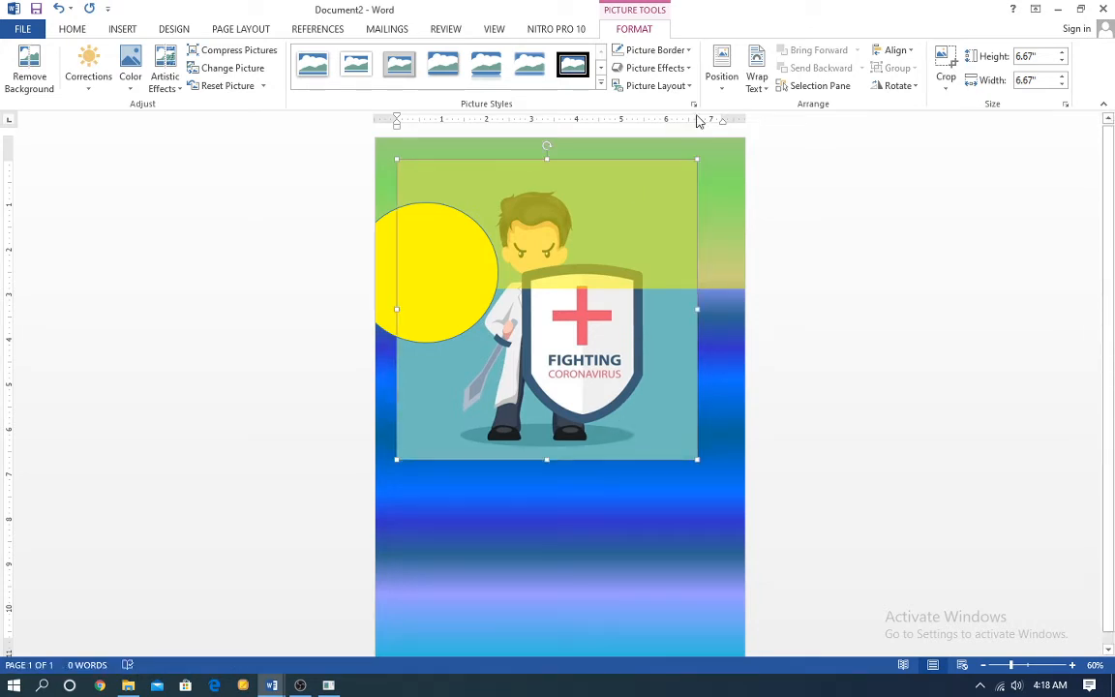
pyautogui.click(756, 78)
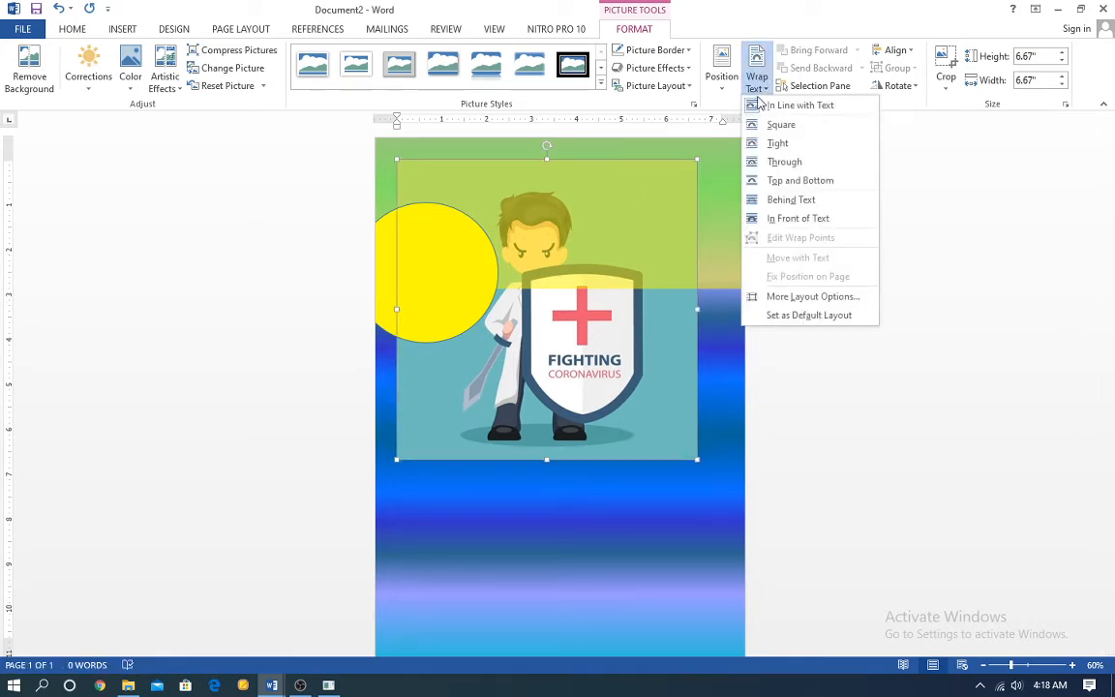
pyautogui.click(791, 221)
pyautogui.moveTo(520, 314)
pyautogui.mouseDown()
pyautogui.moveTo(505, 318)
pyautogui.moveTo(510, 396)
pyautogui.moveTo(535, 388)
pyautogui.moveTo(522, 339)
pyautogui.mouseUp()
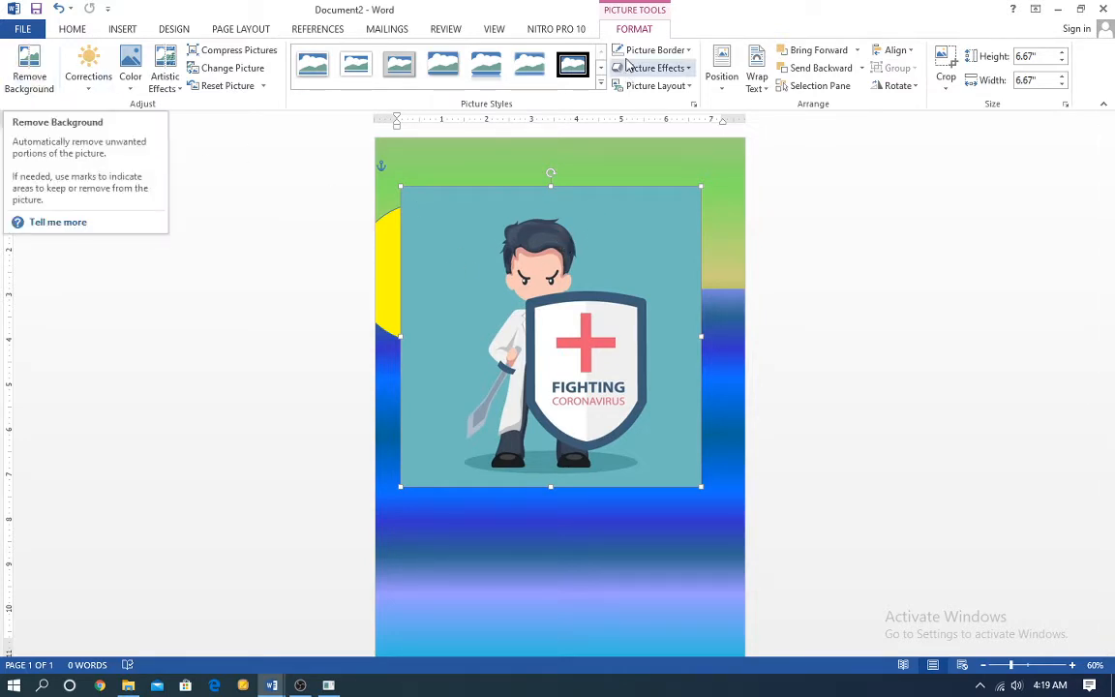
# Remove the doctor picture's background, extending the kept area downward to include the feet and the oval shadow
pyautogui.click(32, 76)
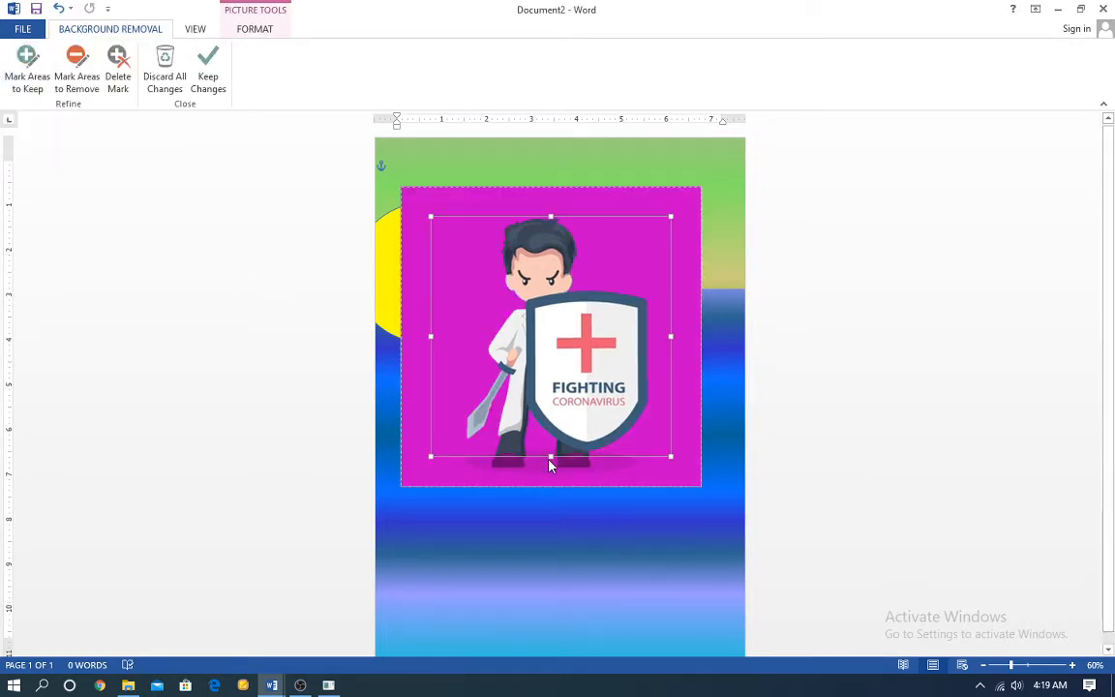
pyautogui.moveTo(550, 459); pyautogui.dragTo(544, 481)
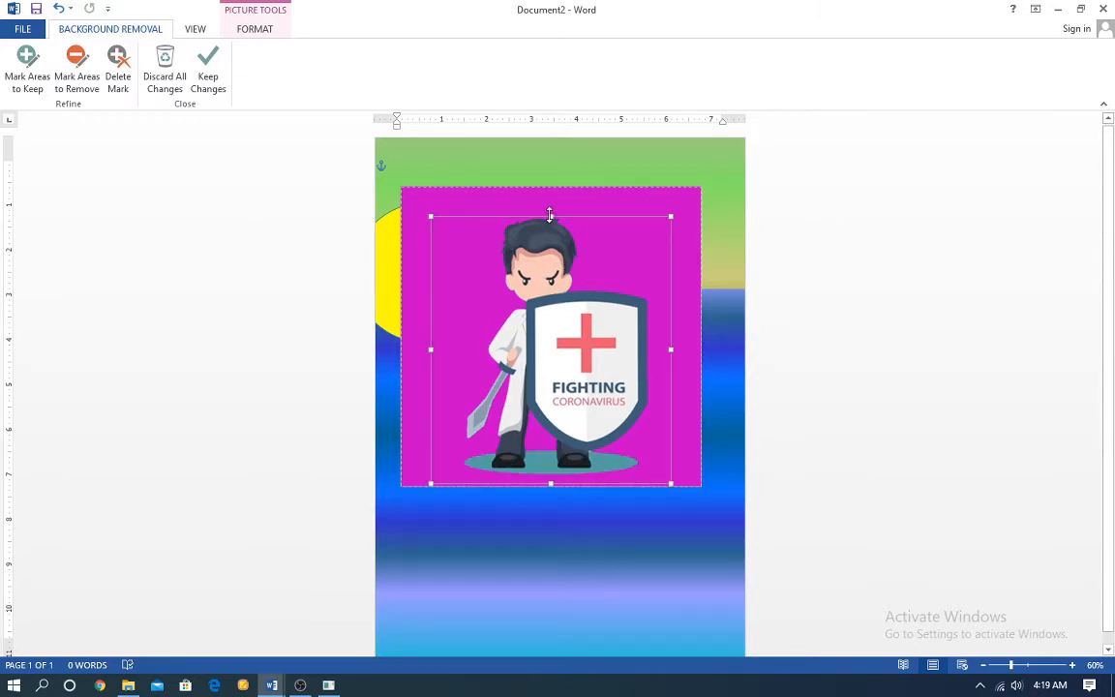
pyautogui.moveTo(548, 215); pyautogui.dragTo(553, 207)
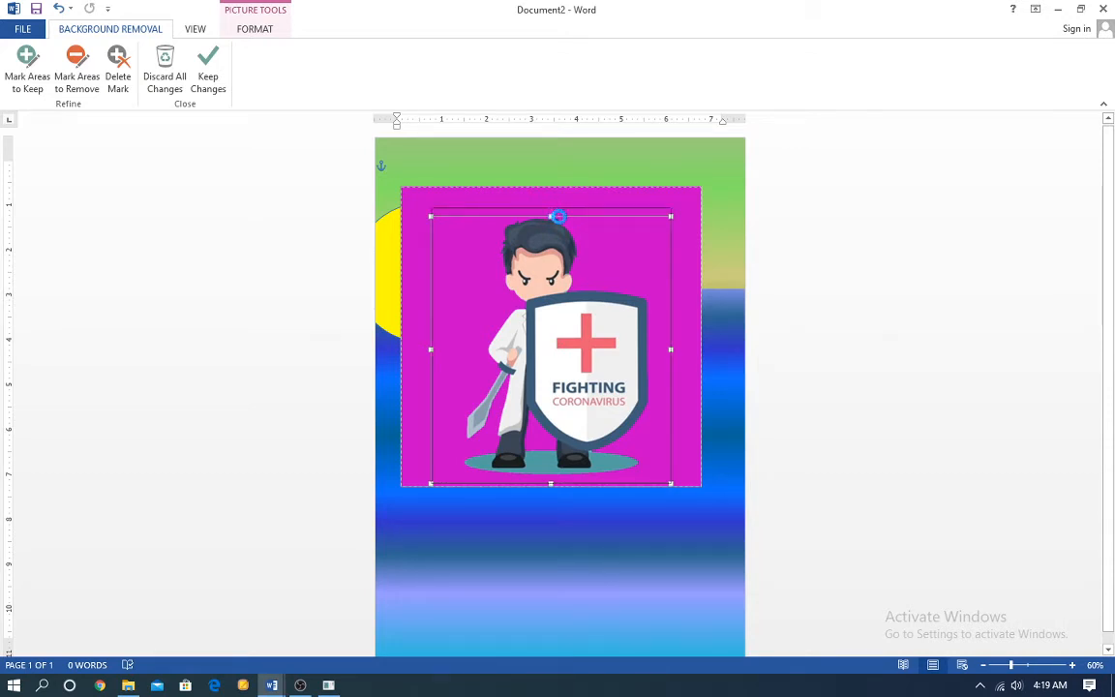
pyautogui.click(209, 83)
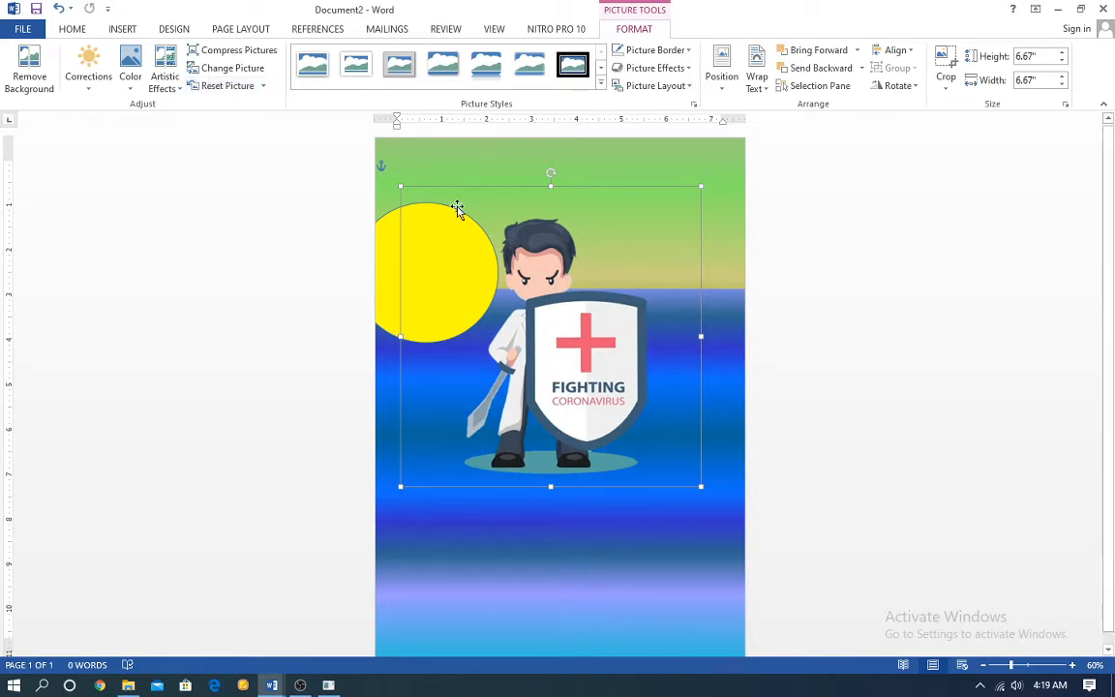
# Shrink the doctor picture to about 3.38" square and tilt it counterclockwise over the yellow circle
pyautogui.moveTo(558, 297); pyautogui.dragTo(537, 323)
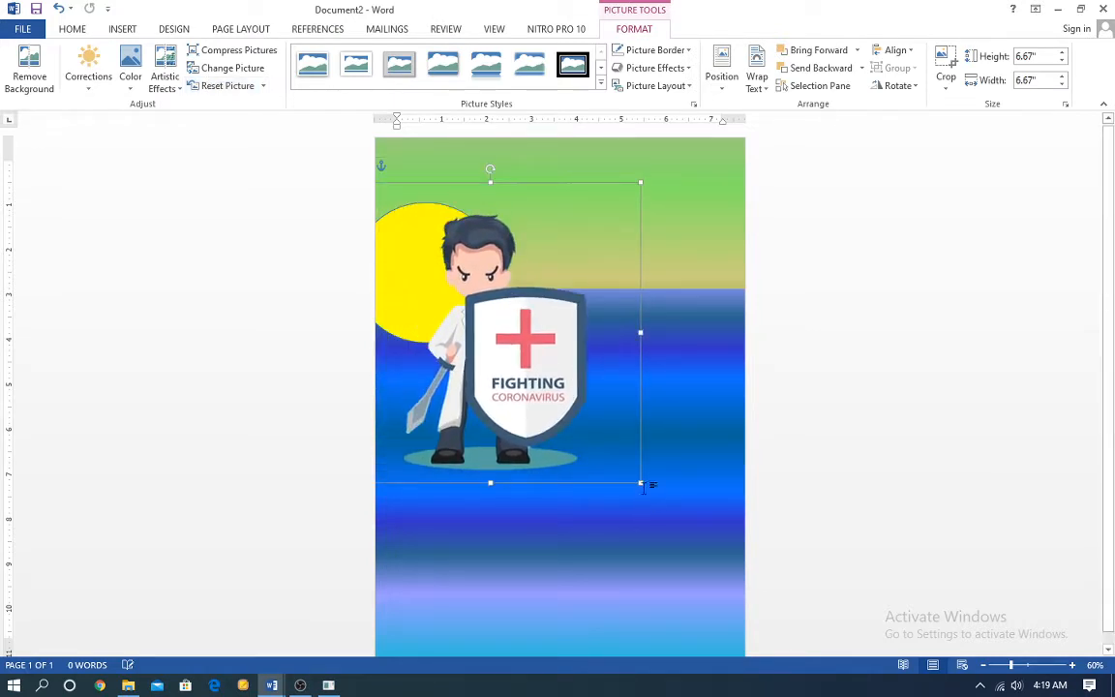
pyautogui.moveTo(640, 482); pyautogui.dragTo(493, 334)
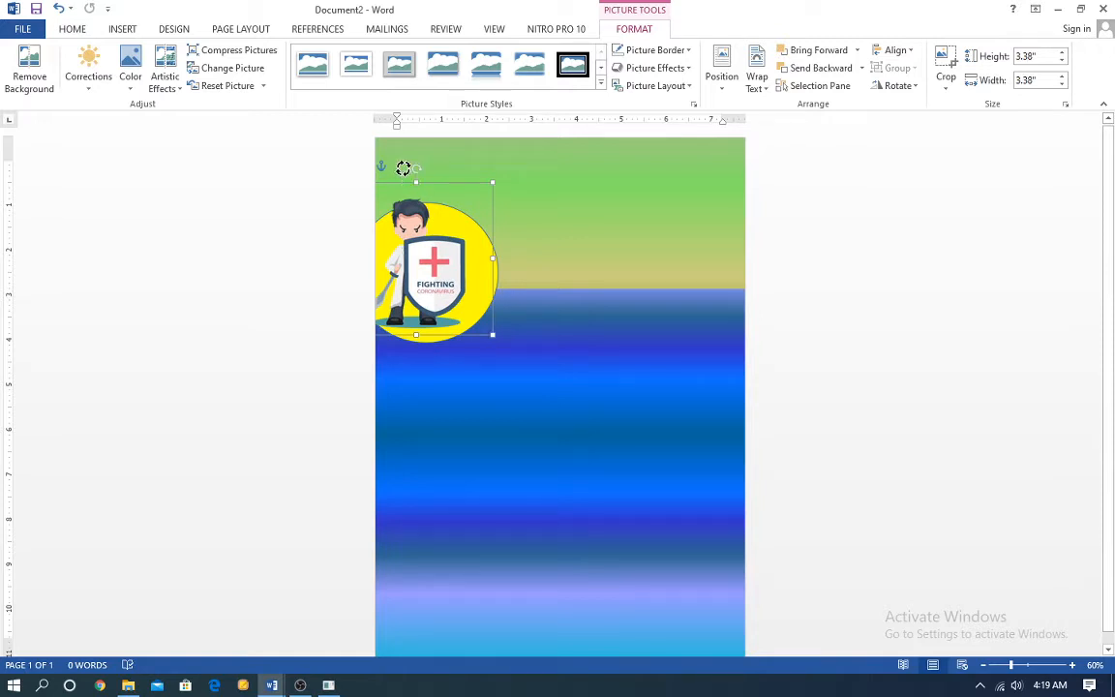
pyautogui.moveTo(403, 167); pyautogui.dragTo(381, 172)
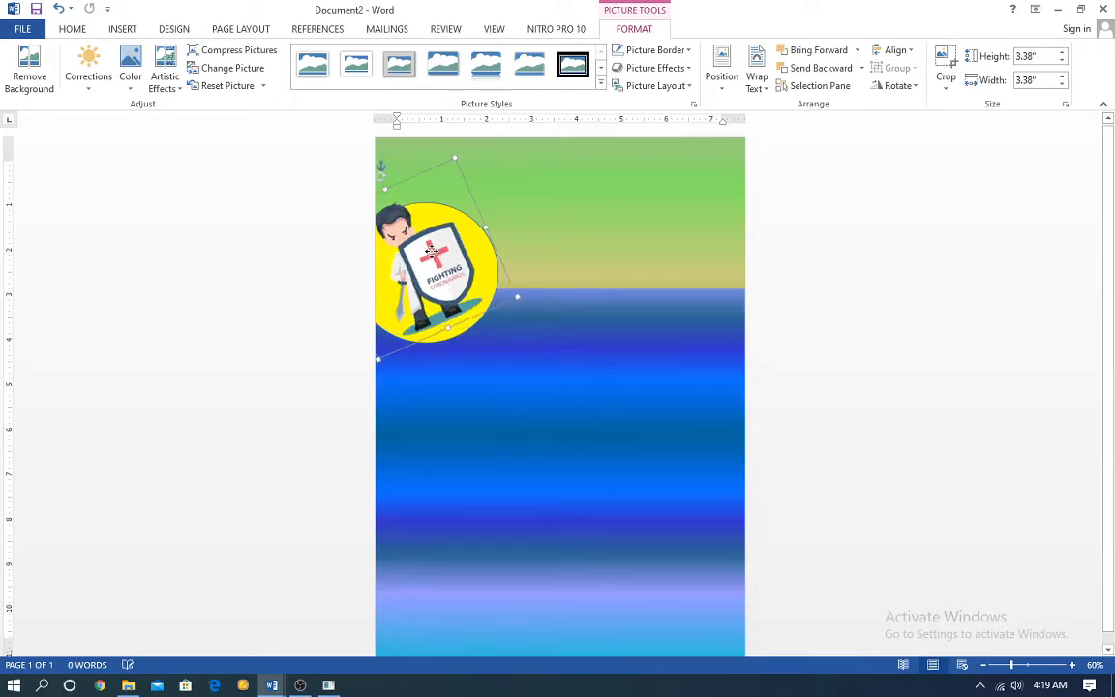
pyautogui.moveTo(431, 250); pyautogui.dragTo(439, 263)
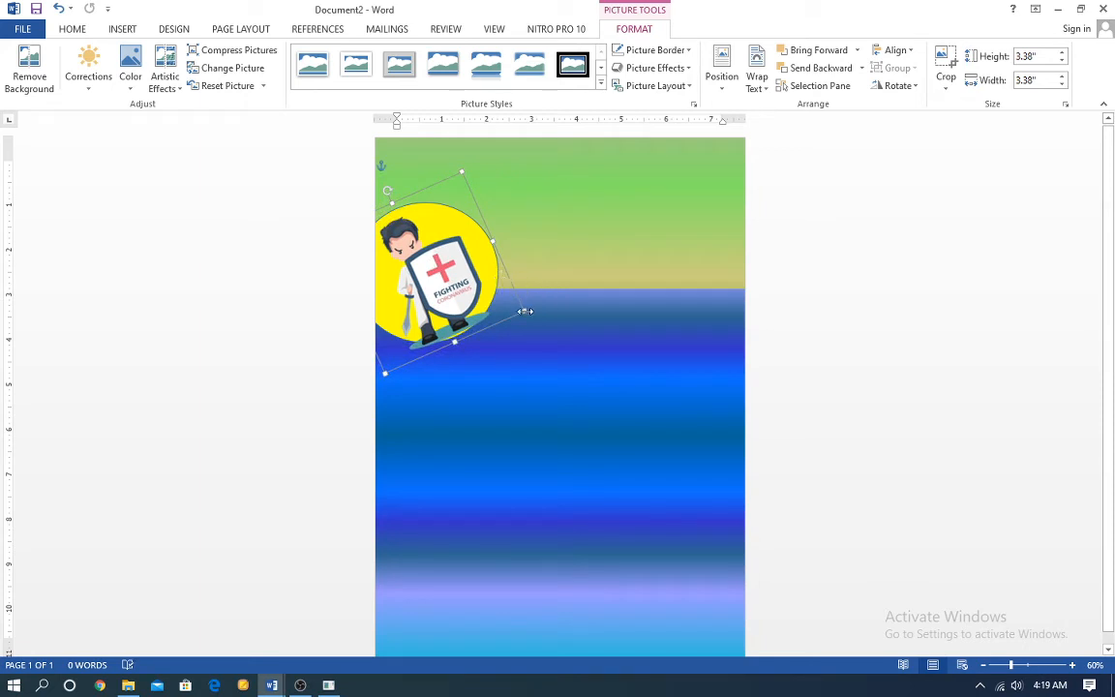
# Reduce the tilted doctor picture to about 2.97" square, fit it inside the yellow circle, and deselect it
pyautogui.moveTo(516, 308); pyautogui.dragTo(500, 303)
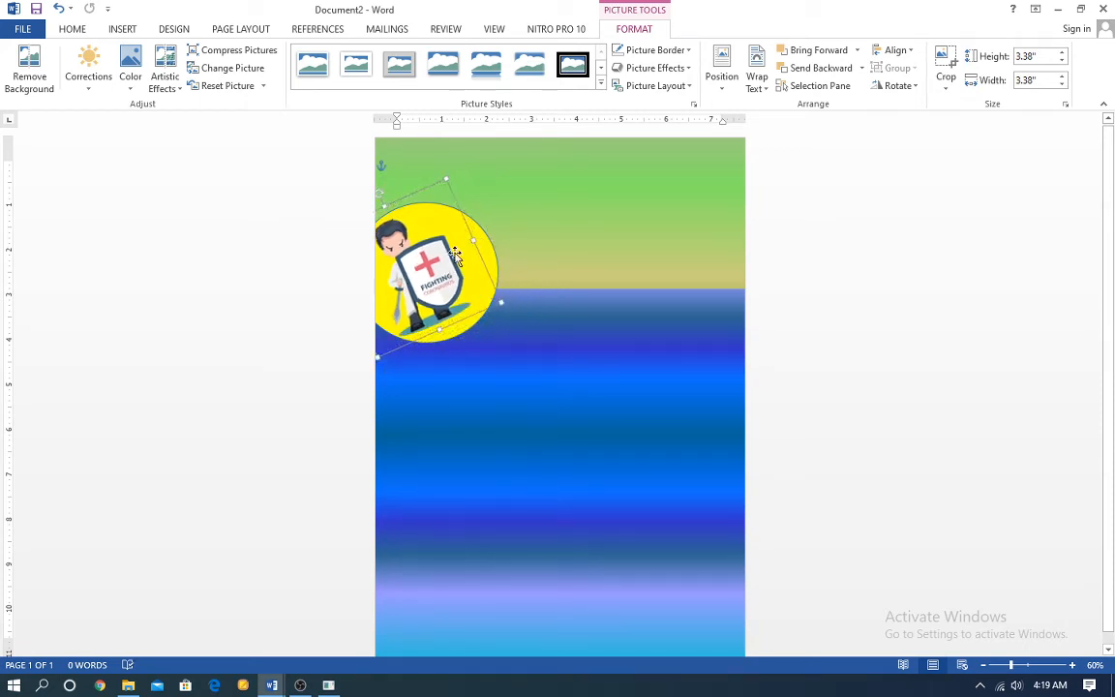
pyautogui.moveTo(440, 218); pyautogui.dragTo(452, 215)
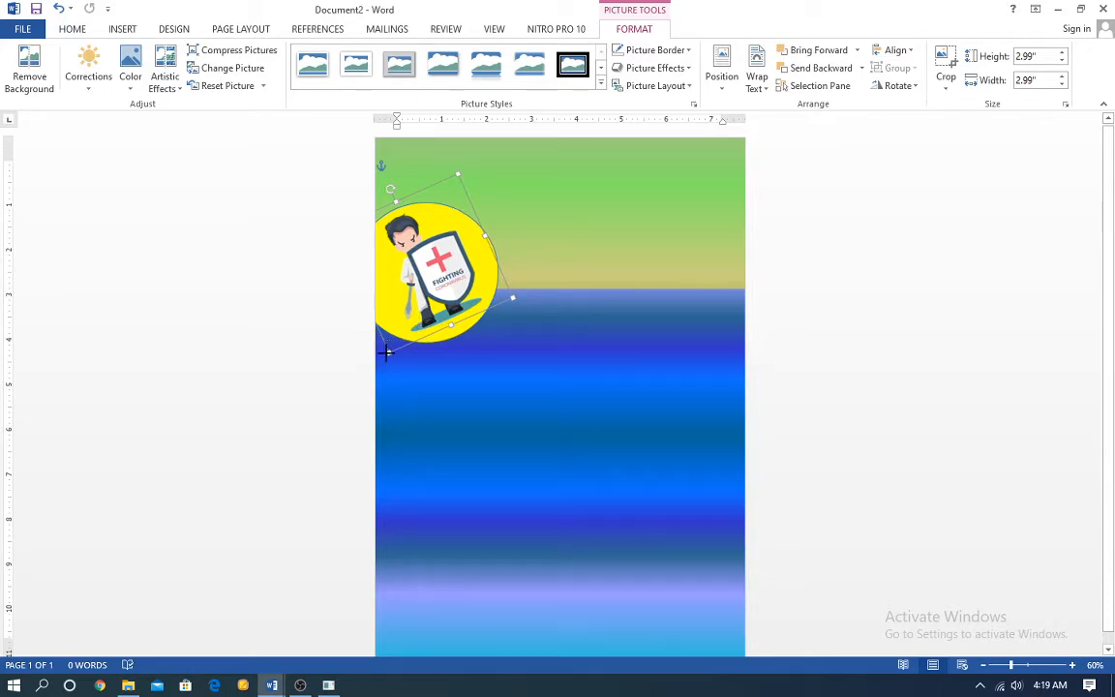
pyautogui.moveTo(386, 353)
pyautogui.mouseDown()
pyautogui.moveTo(378, 364)
pyautogui.moveTo(385, 339)
pyautogui.mouseUp()
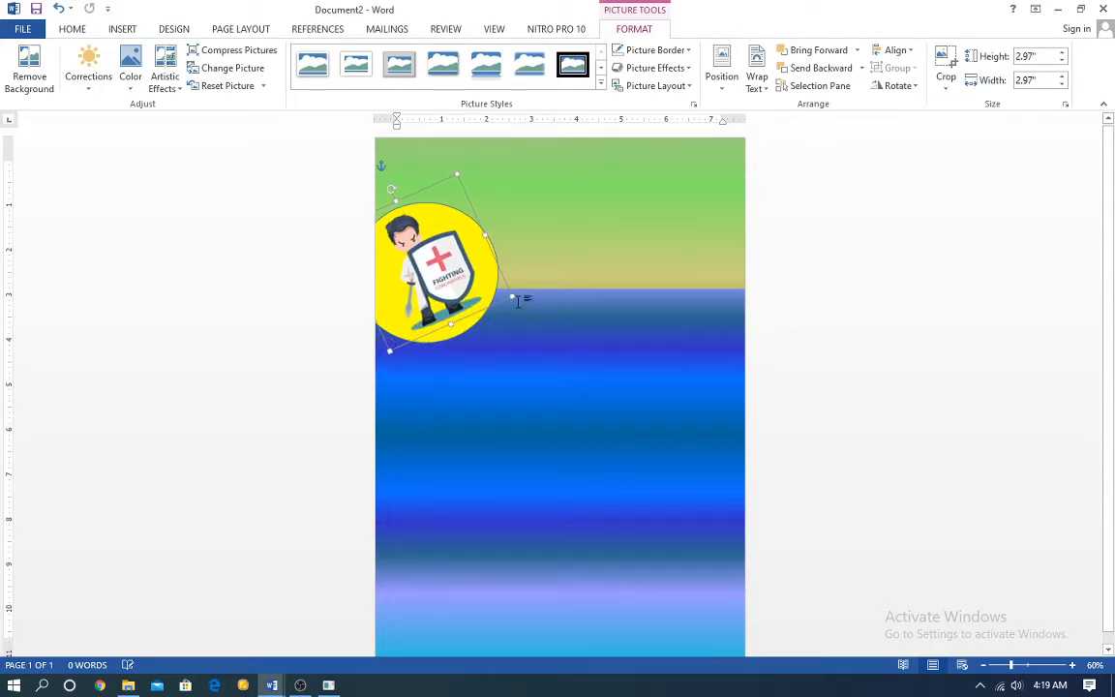
pyautogui.click(792, 224)
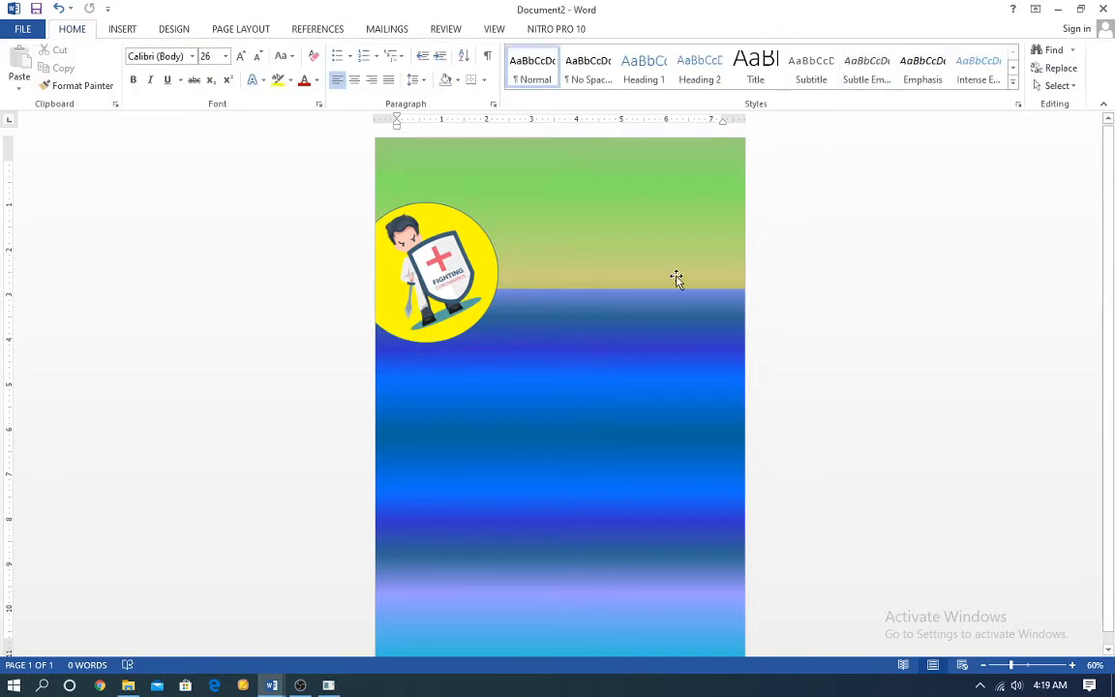
# Insert the Virus Corona picture from the Gambar Poster folder
pyautogui.click(124, 29)
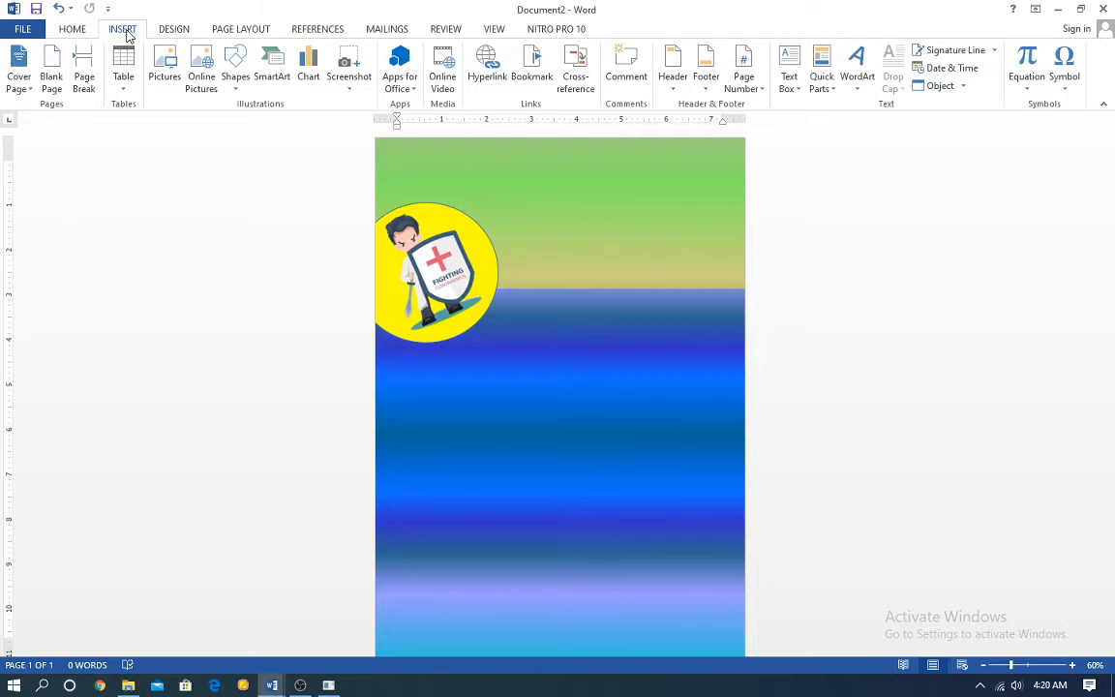
pyautogui.click(165, 81)
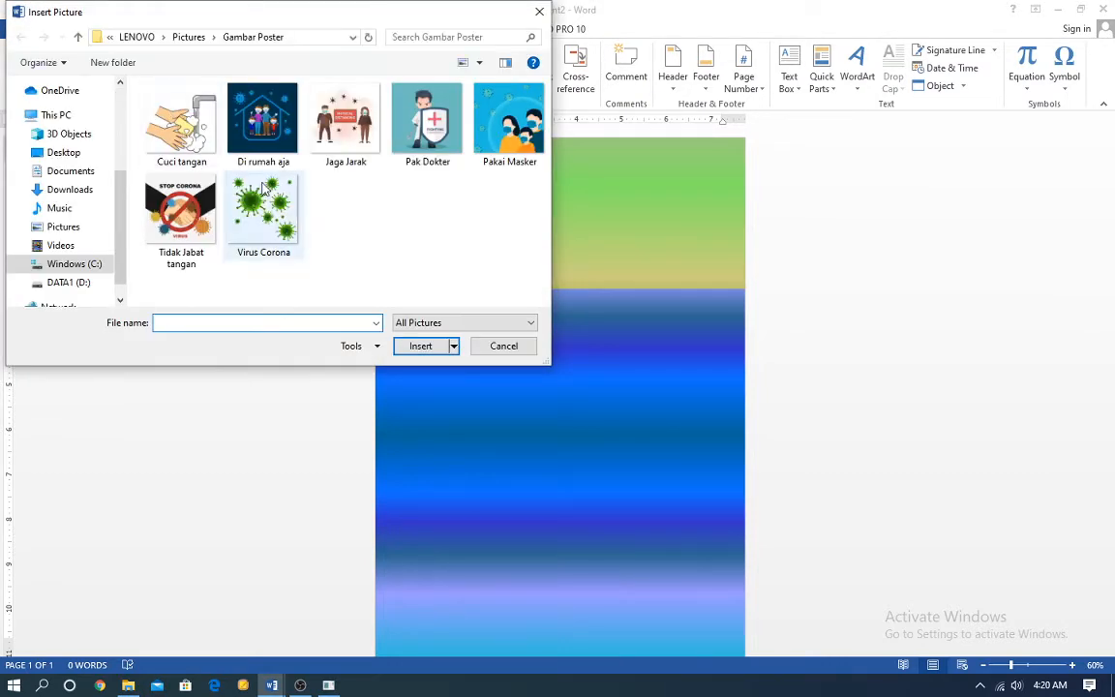
pyautogui.click(281, 226)
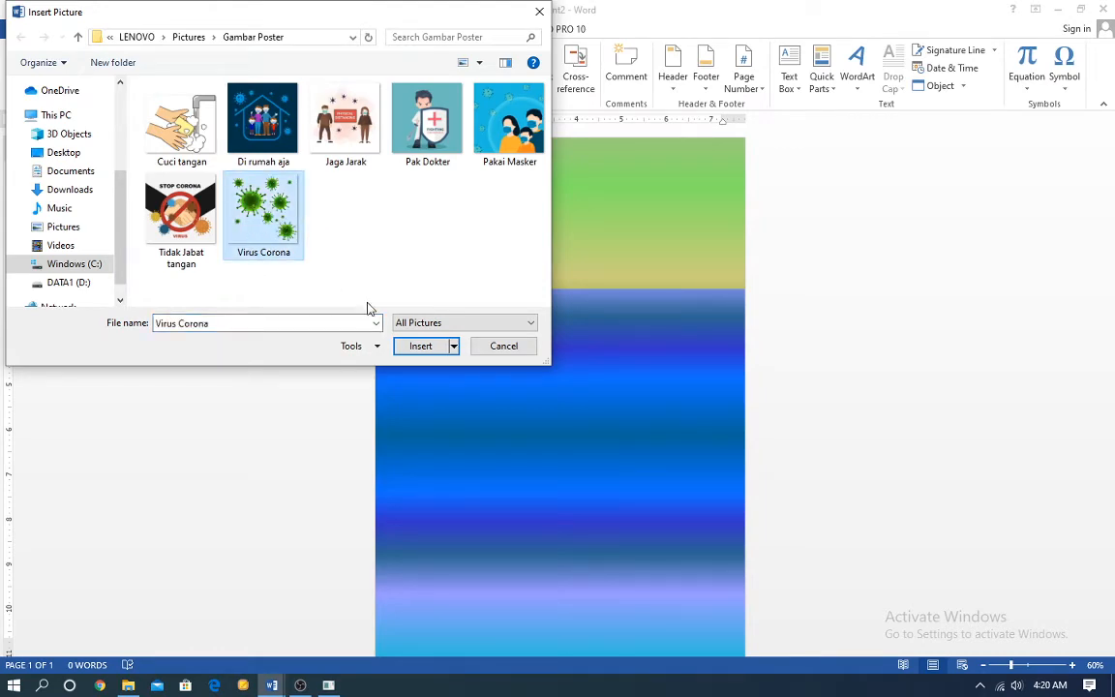
pyautogui.click(420, 345)
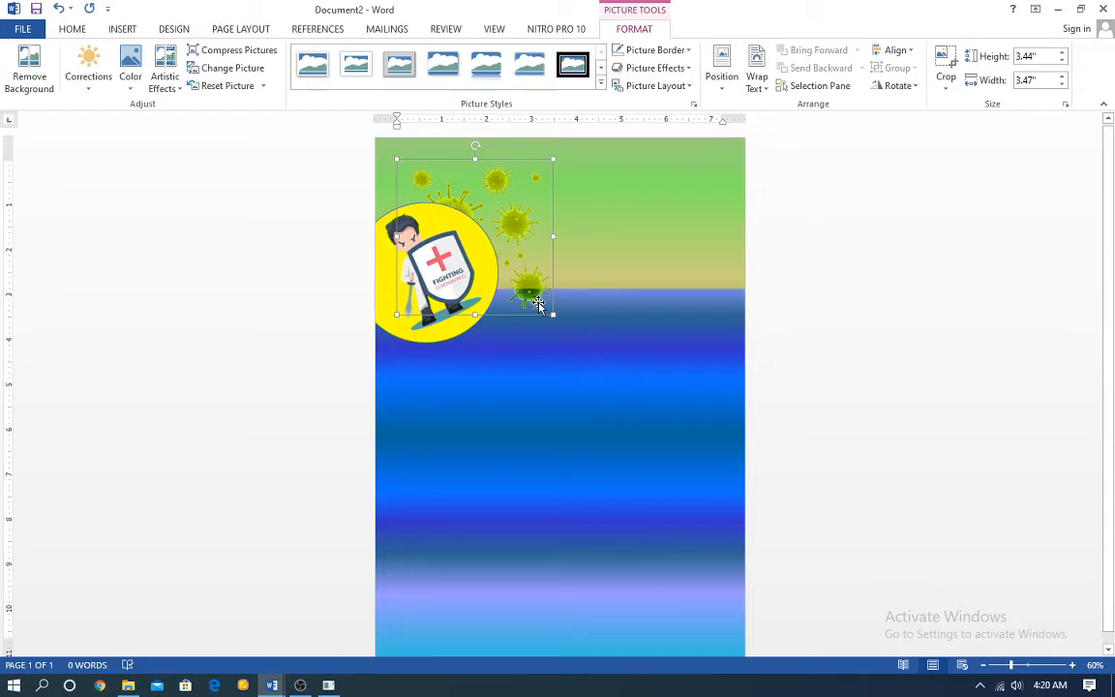
# Set the virus picture's text wrapping to In Front of Text
pyautogui.click(532, 345)
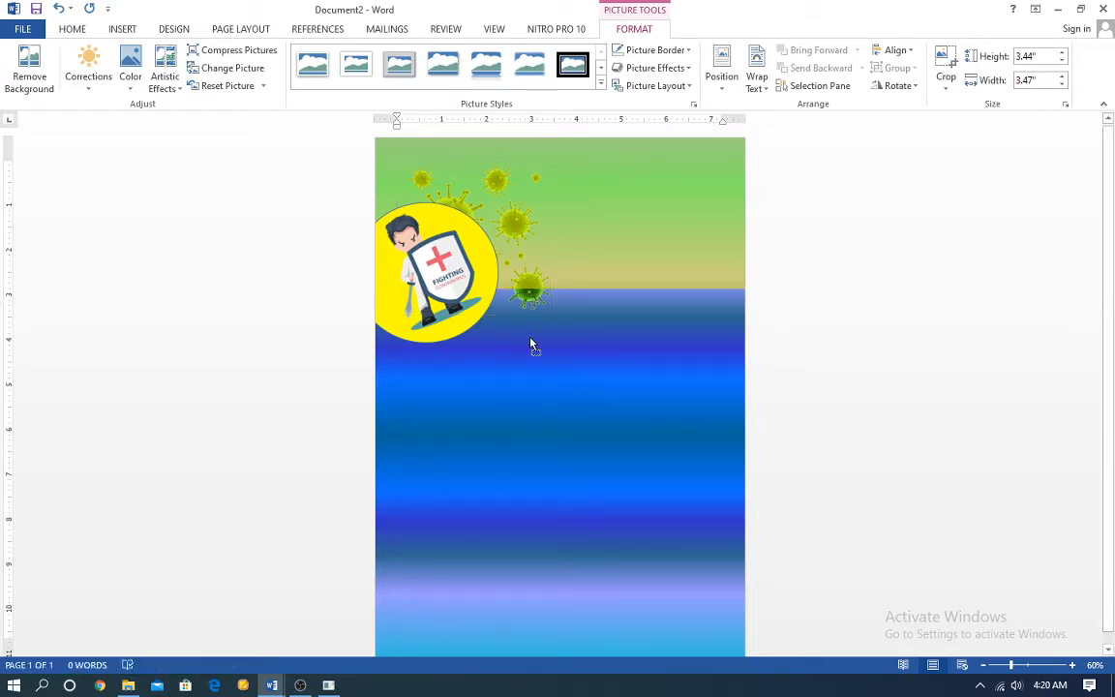
pyautogui.click(528, 290)
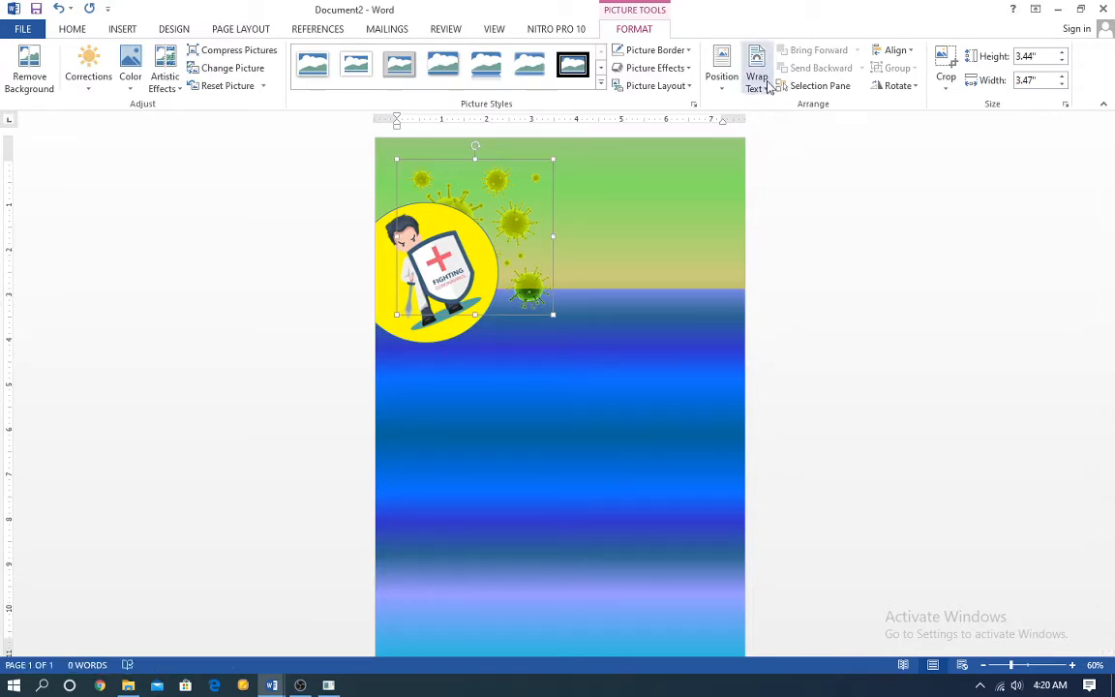
pyautogui.click(767, 87)
pyautogui.click(789, 222)
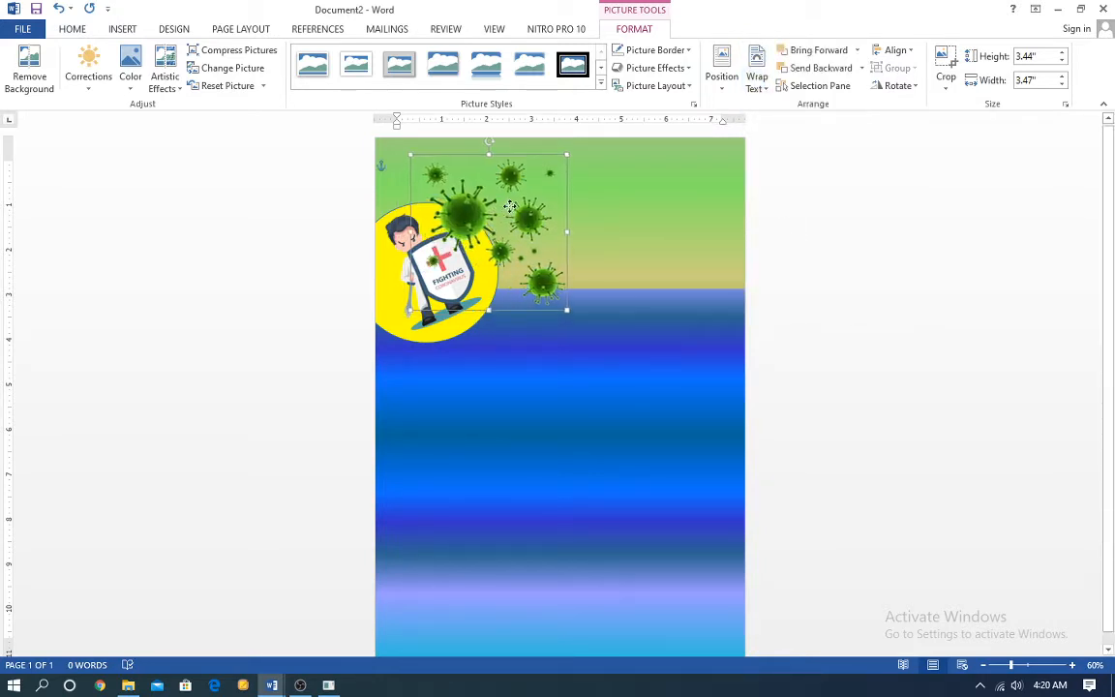
# Move the virus picture right of the doctor's head, enlarge it to about 3.6" by 3.63", and deselect it
pyautogui.moveTo(509, 207)
pyautogui.mouseDown()
pyautogui.moveTo(557, 191)
pyautogui.moveTo(579, 198)
pyautogui.moveTo(563, 222)
pyautogui.moveTo(523, 188)
pyautogui.moveTo(572, 198)
pyautogui.moveTo(560, 218)
pyautogui.moveTo(522, 208)
pyautogui.moveTo(524, 194)
pyautogui.mouseUp()
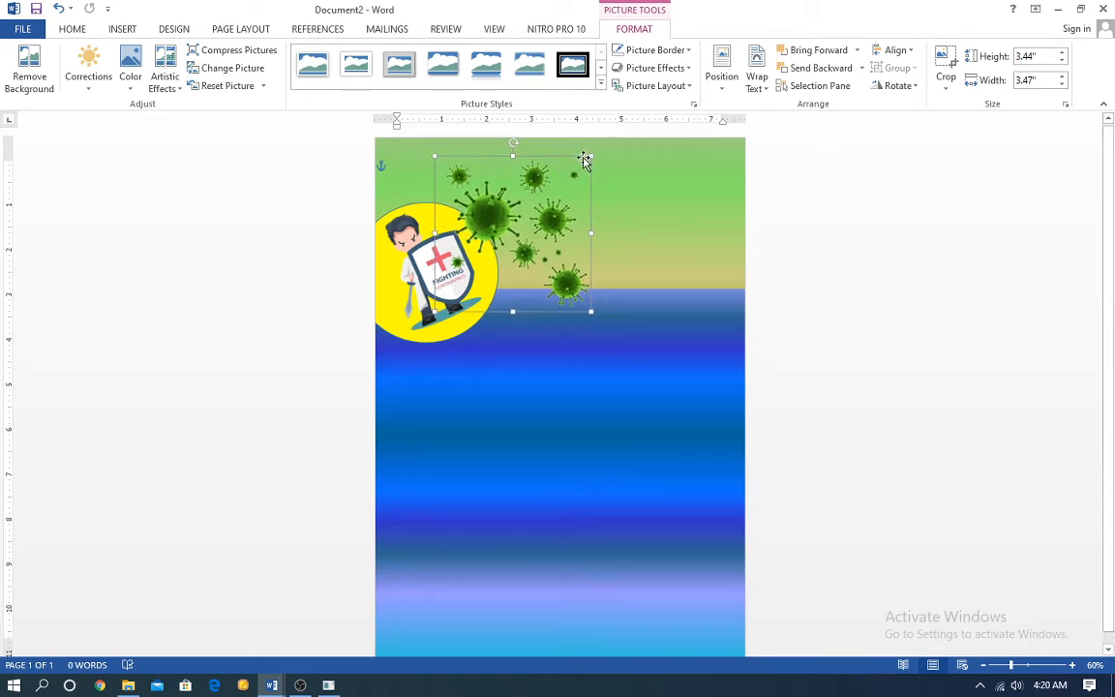
pyautogui.moveTo(590, 155); pyautogui.dragTo(591, 149)
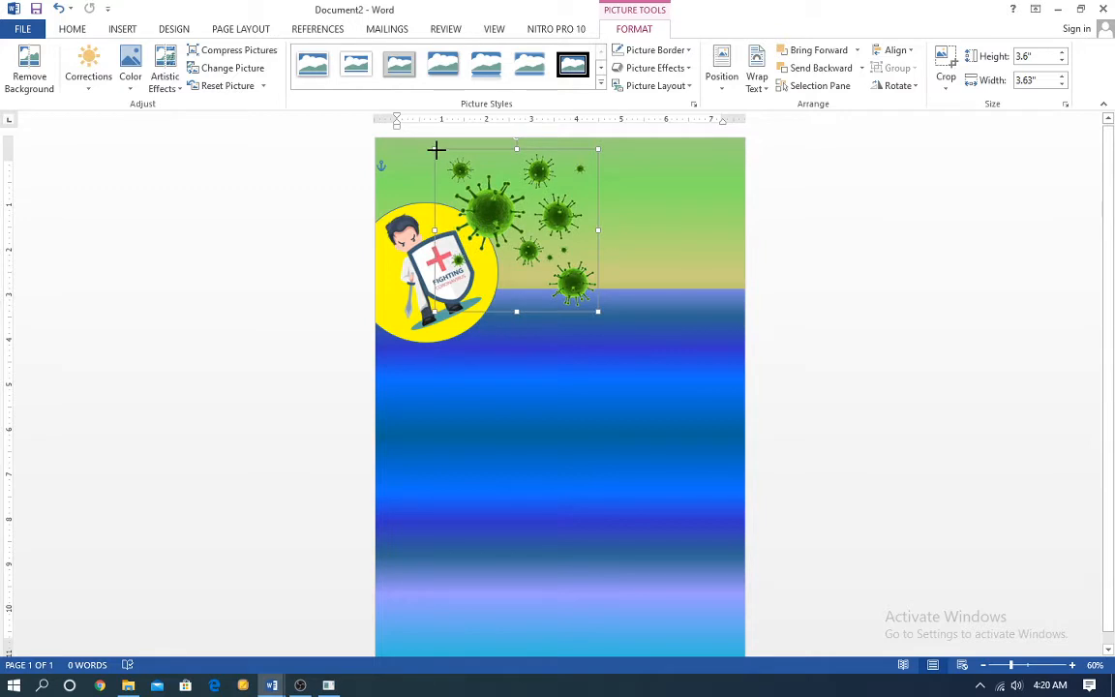
pyautogui.click(704, 246)
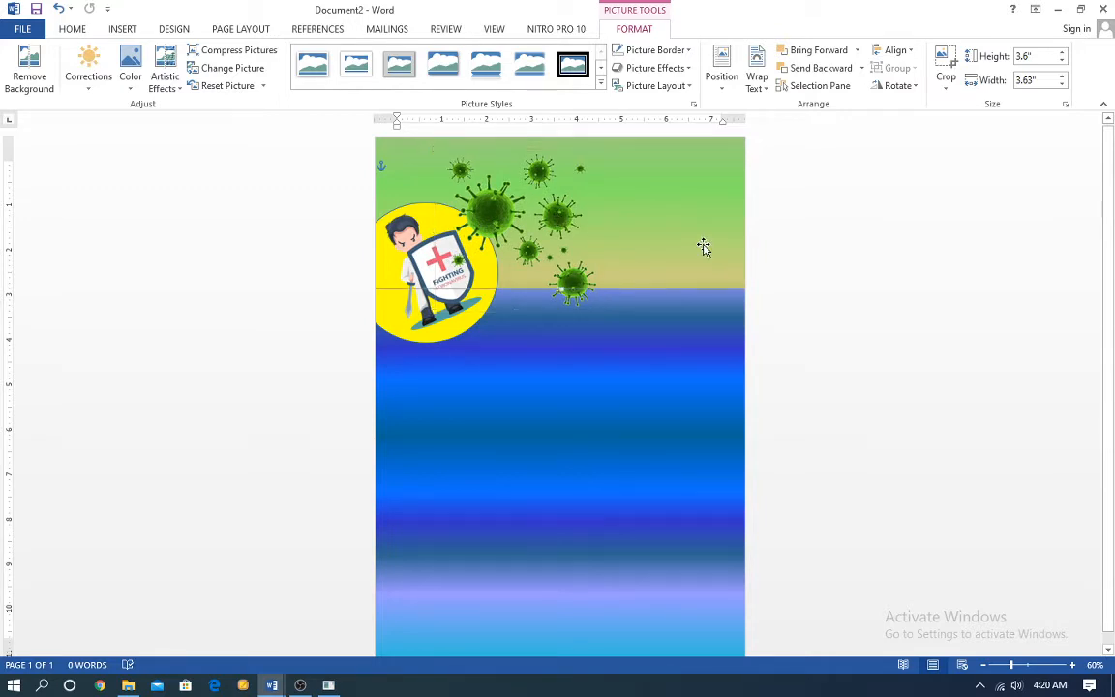
pyautogui.click(871, 305)
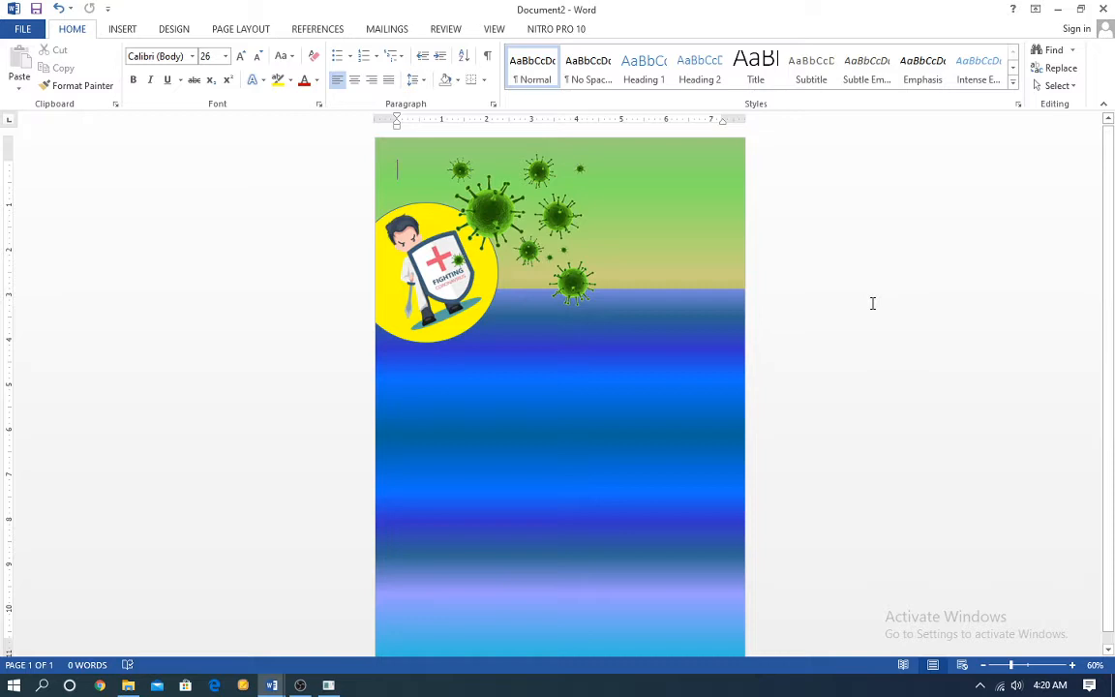
# Insert black WordArt with a white outline and blue hard shadow, enter the text 5, and select that text
pyautogui.click(123, 29)
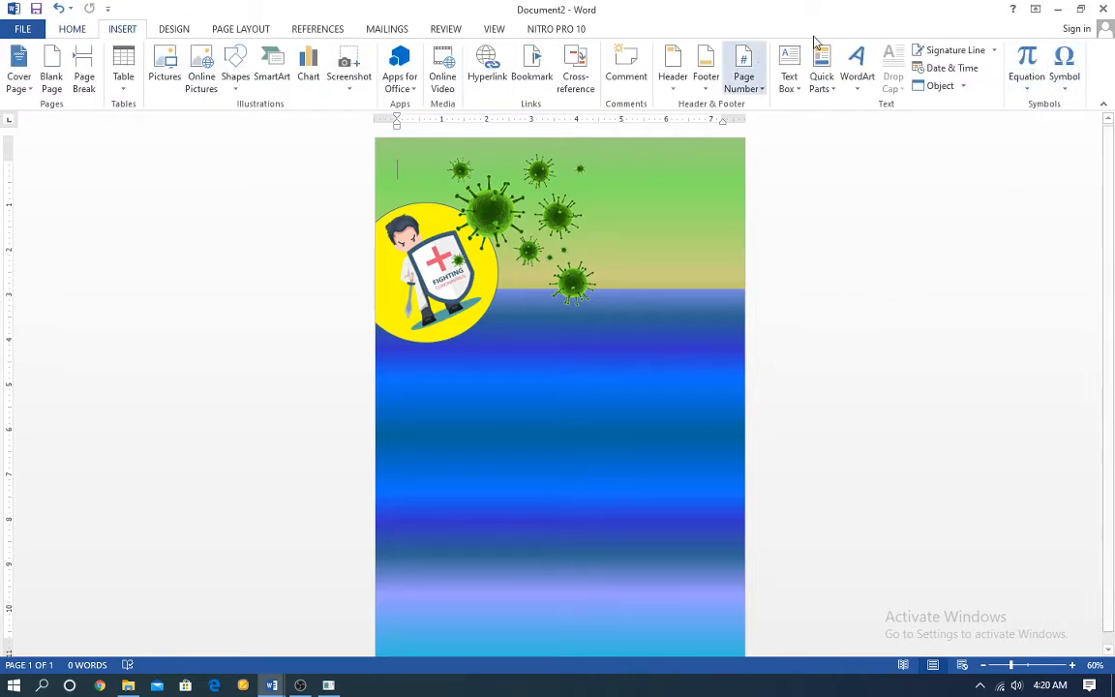
pyautogui.click(866, 89)
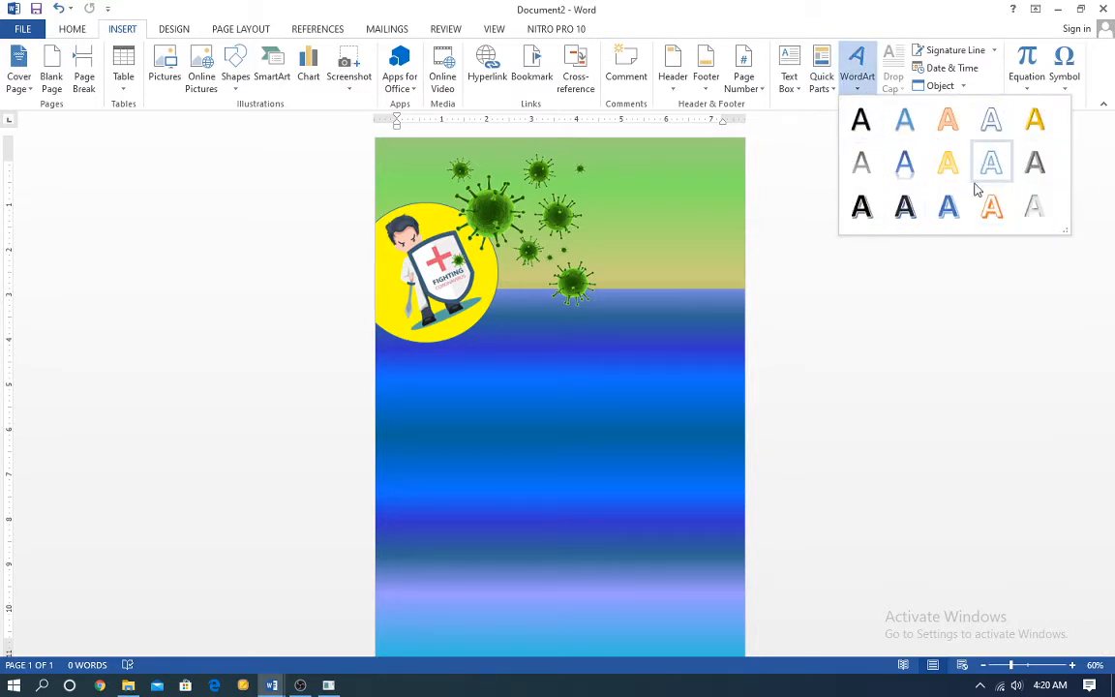
pyautogui.click(906, 207)
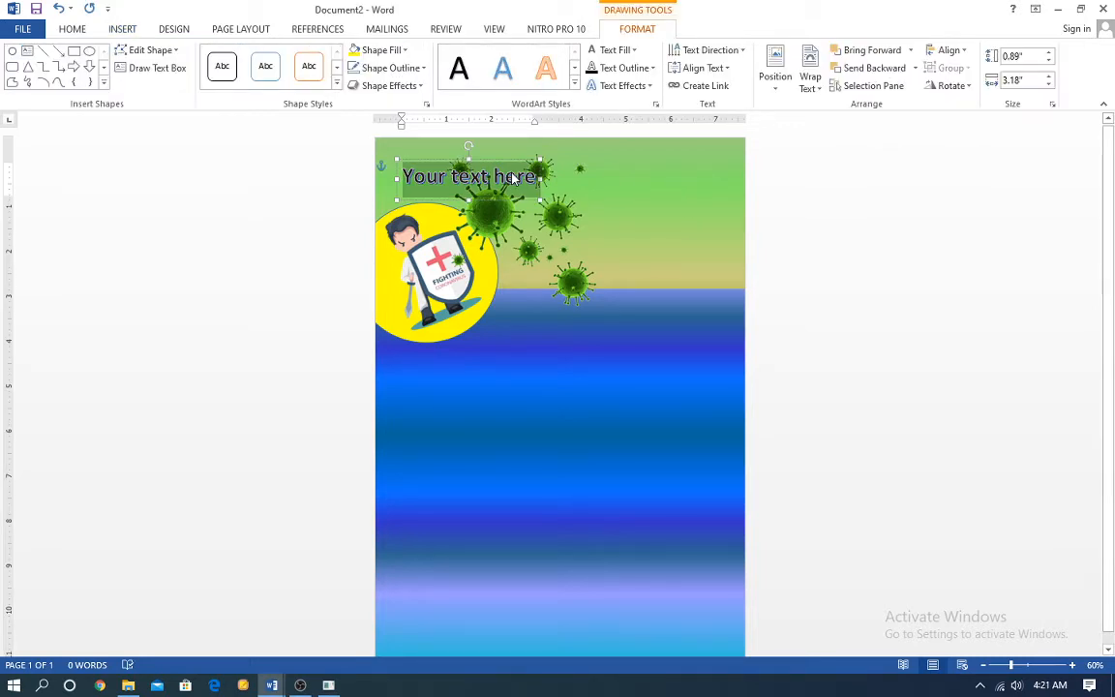
pyautogui.write('5')
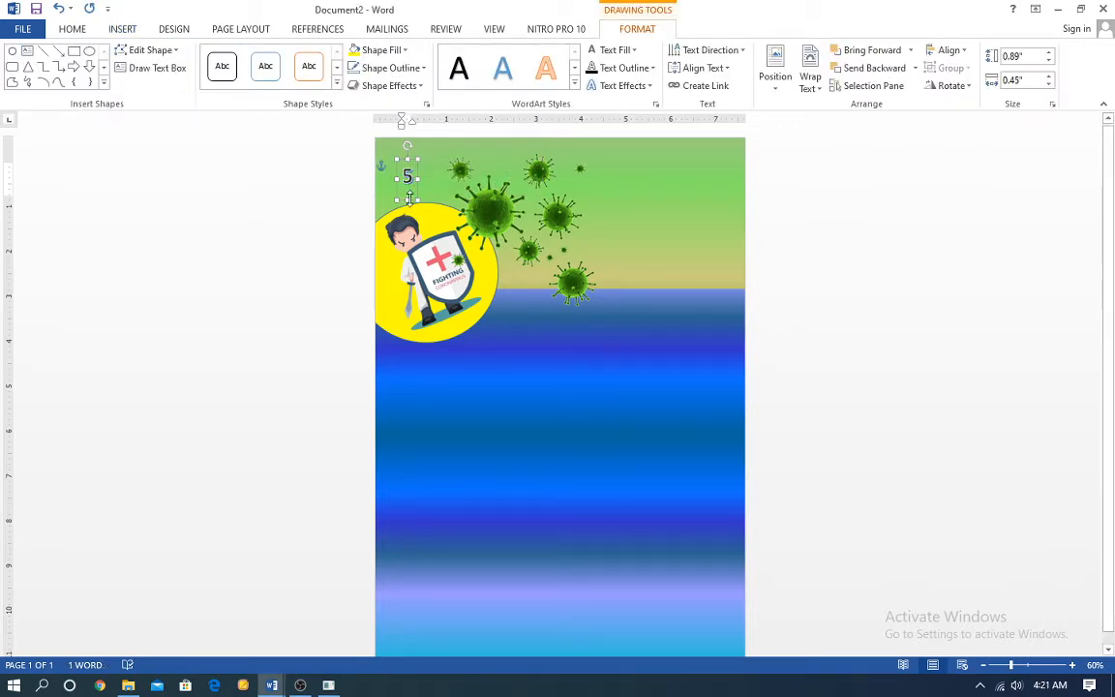
pyautogui.doubleClick(397, 173)
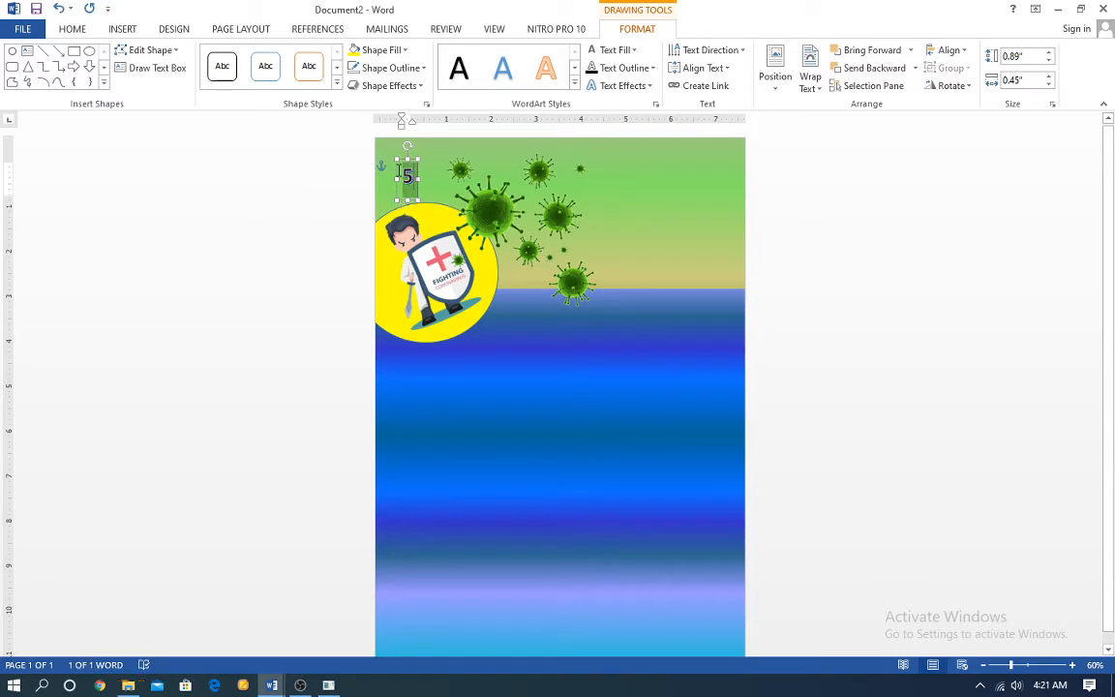
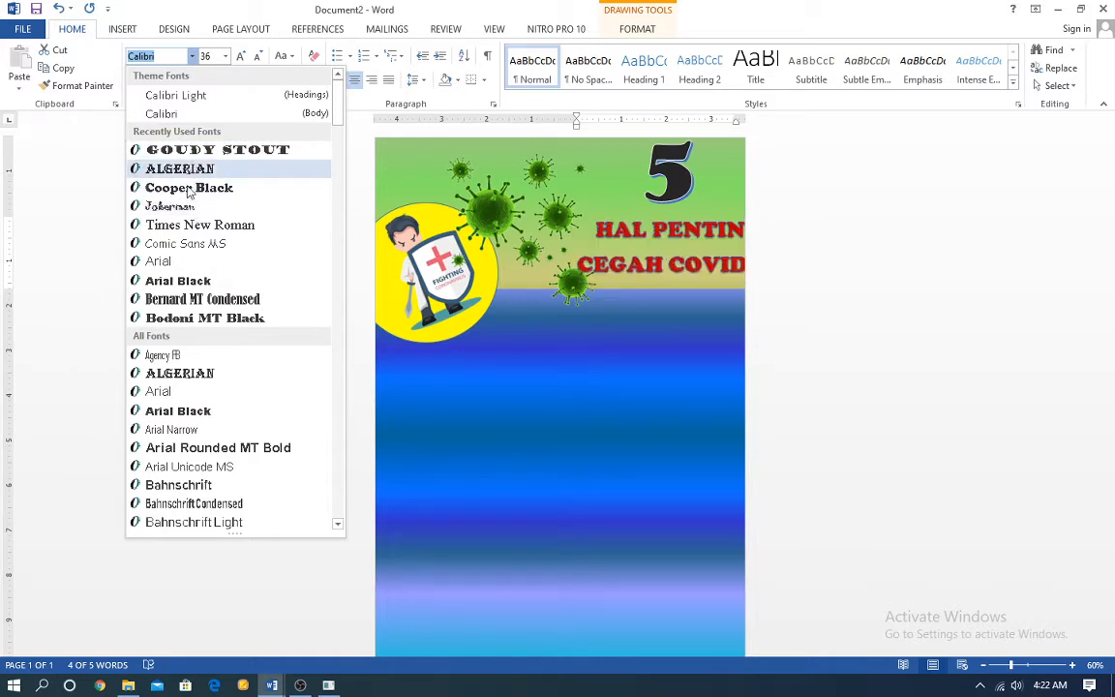
# Set the HAL PENTING CEGAH COVID-19 heading in Jokerman, then move and resize its box to fit two lines within the page
pyautogui.click(188, 208)
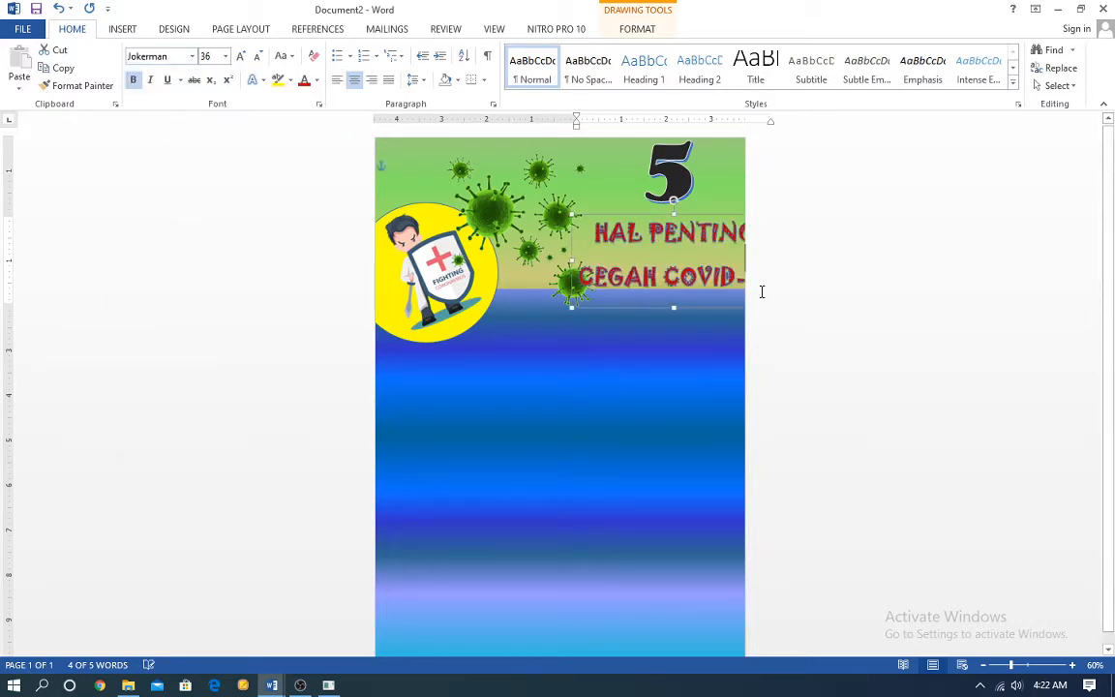
pyautogui.moveTo(639, 307); pyautogui.dragTo(605, 307)
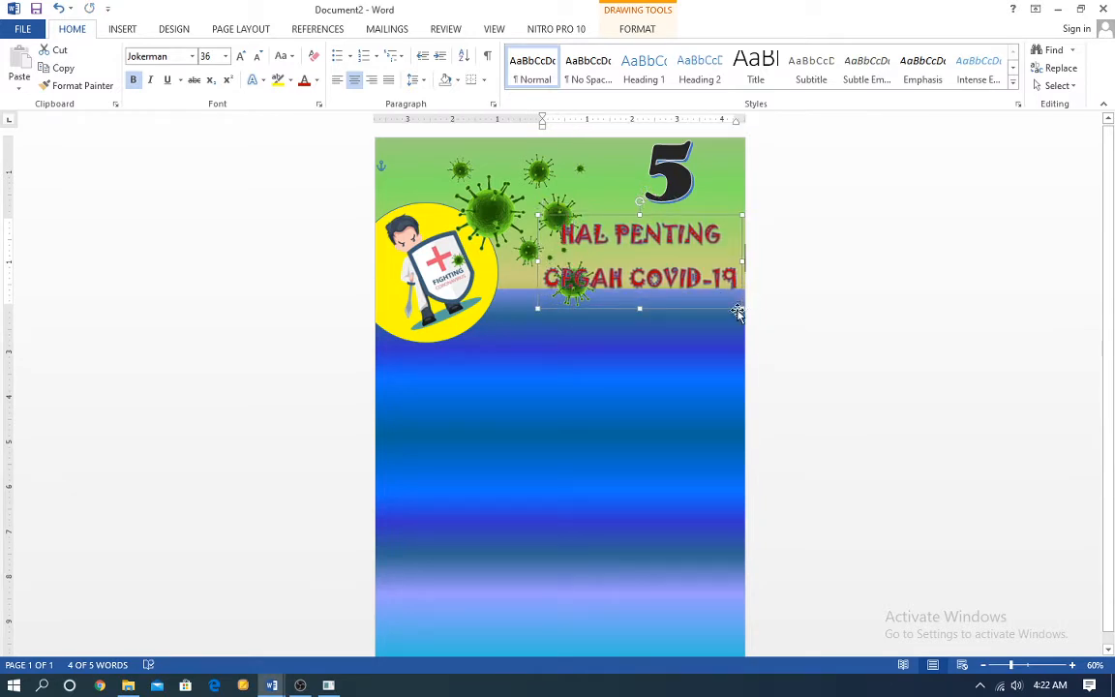
pyautogui.moveTo(737, 307)
pyautogui.mouseDown()
pyautogui.moveTo(704, 288)
pyautogui.moveTo(731, 280)
pyautogui.moveTo(739, 291)
pyautogui.mouseUp()
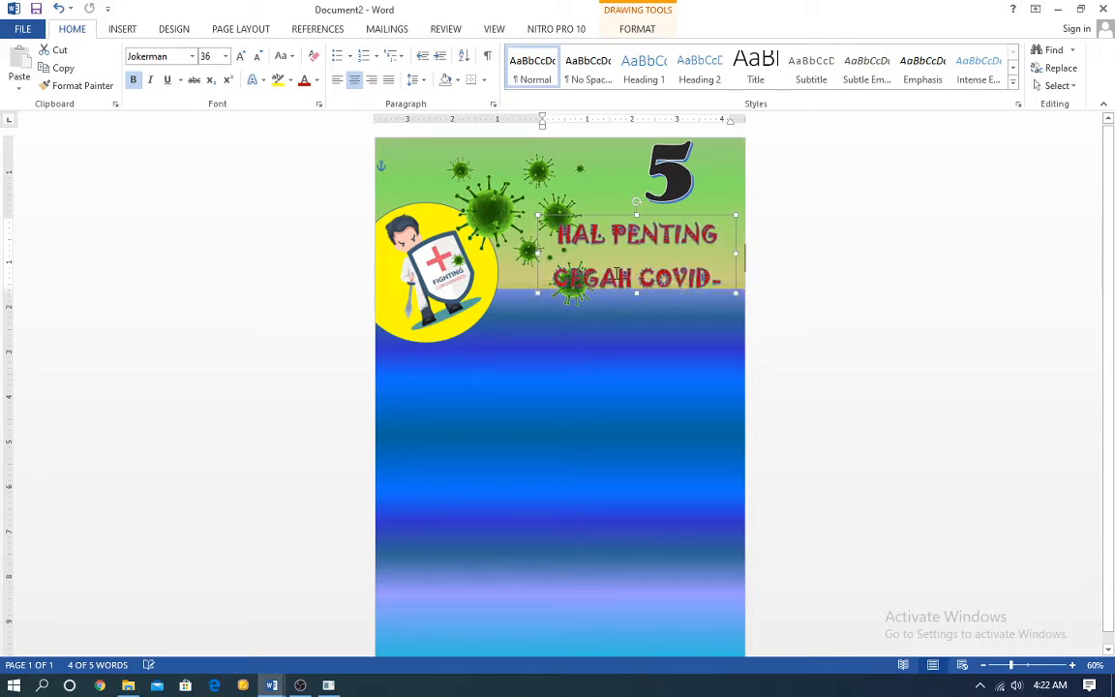
pyautogui.moveTo(538, 252); pyautogui.dragTo(522, 253)
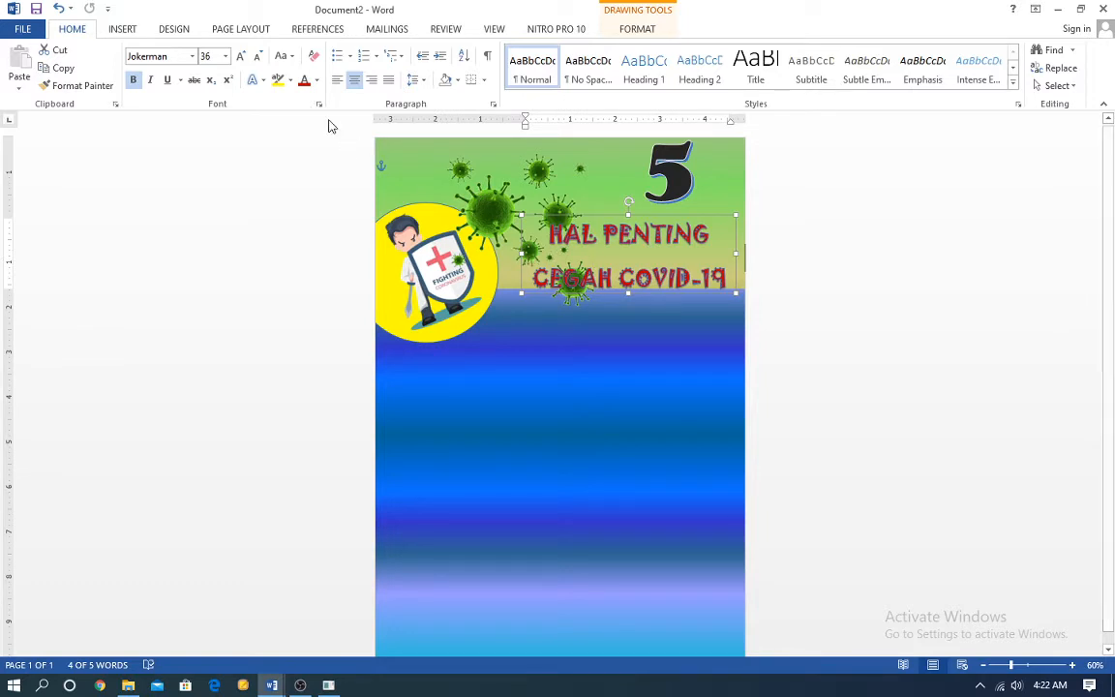
# Set the HAL PENTING CEGAH COVID-19 heading's font size to 30
pyautogui.click(238, 56)
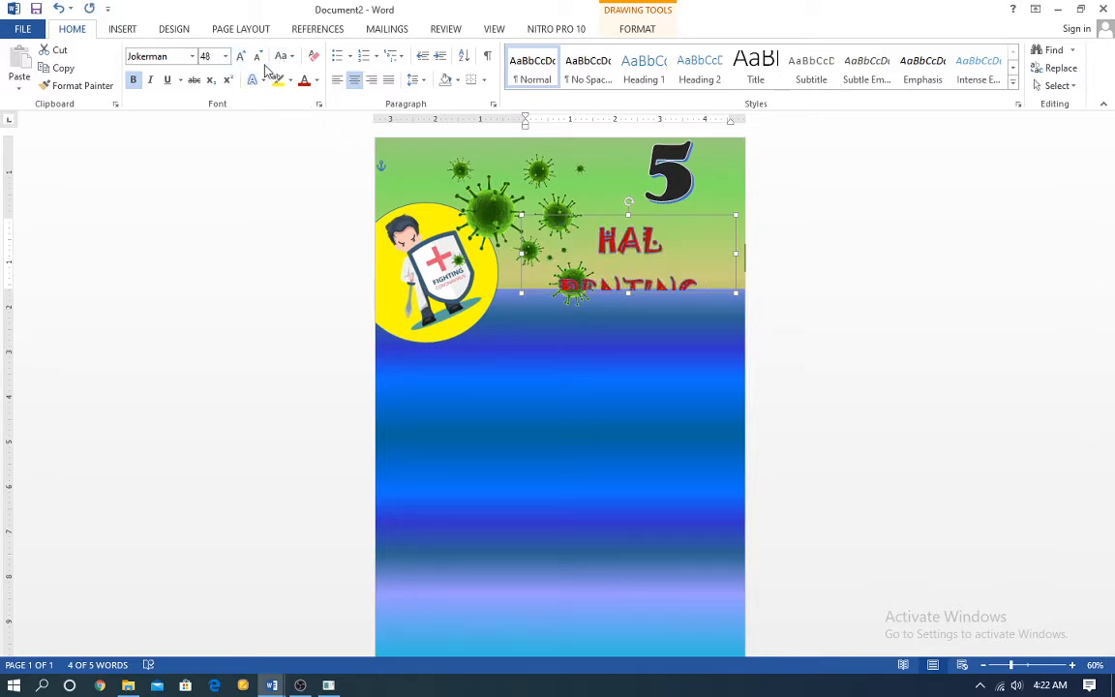
pyautogui.click(258, 59)
pyautogui.click(257, 59)
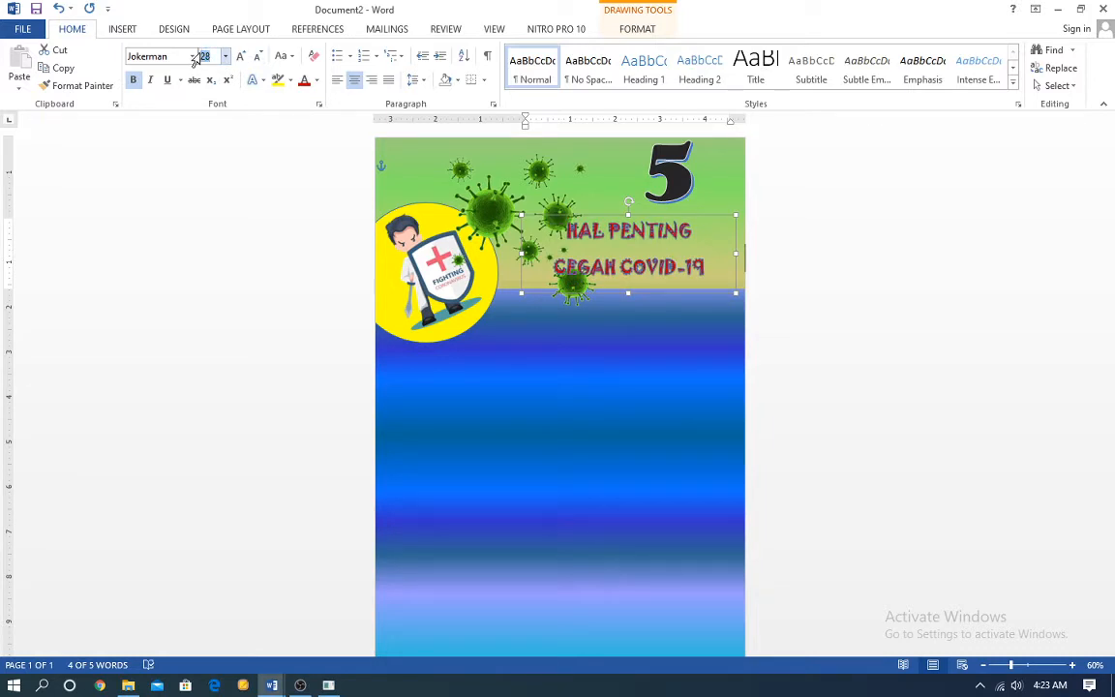
pyautogui.write('30')
pyautogui.press('Return')
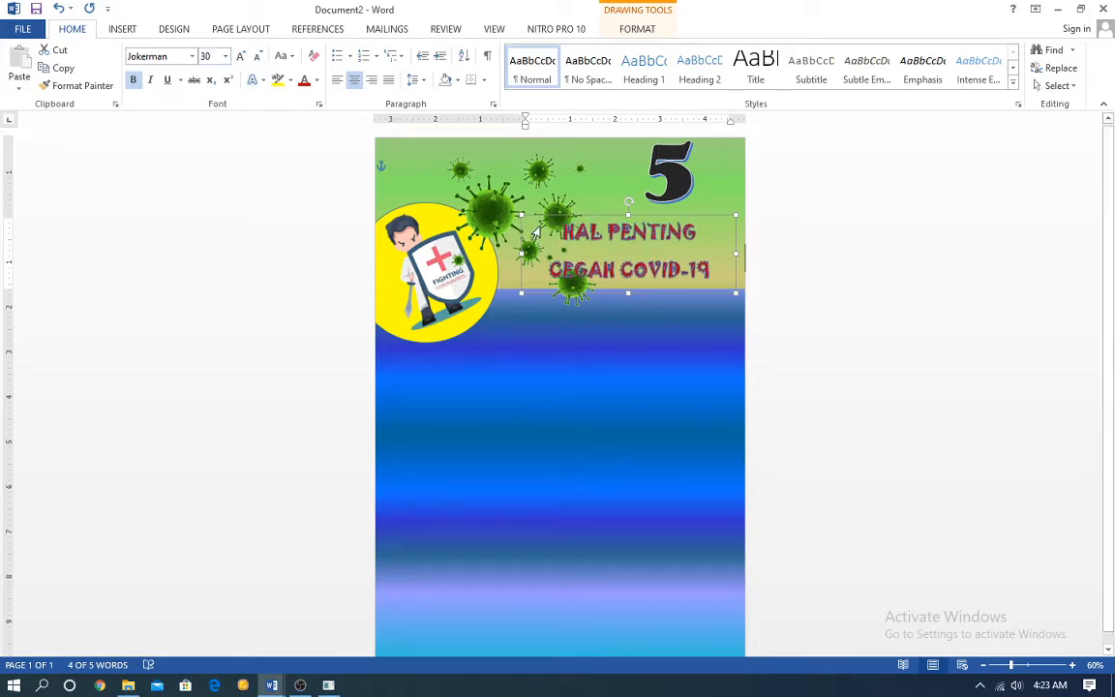
# Set the heading's line spacing to 1.0, position it just below the large 5 near the page's right edge, and deselect it
pyautogui.moveTo(655, 295); pyautogui.dragTo(684, 299)
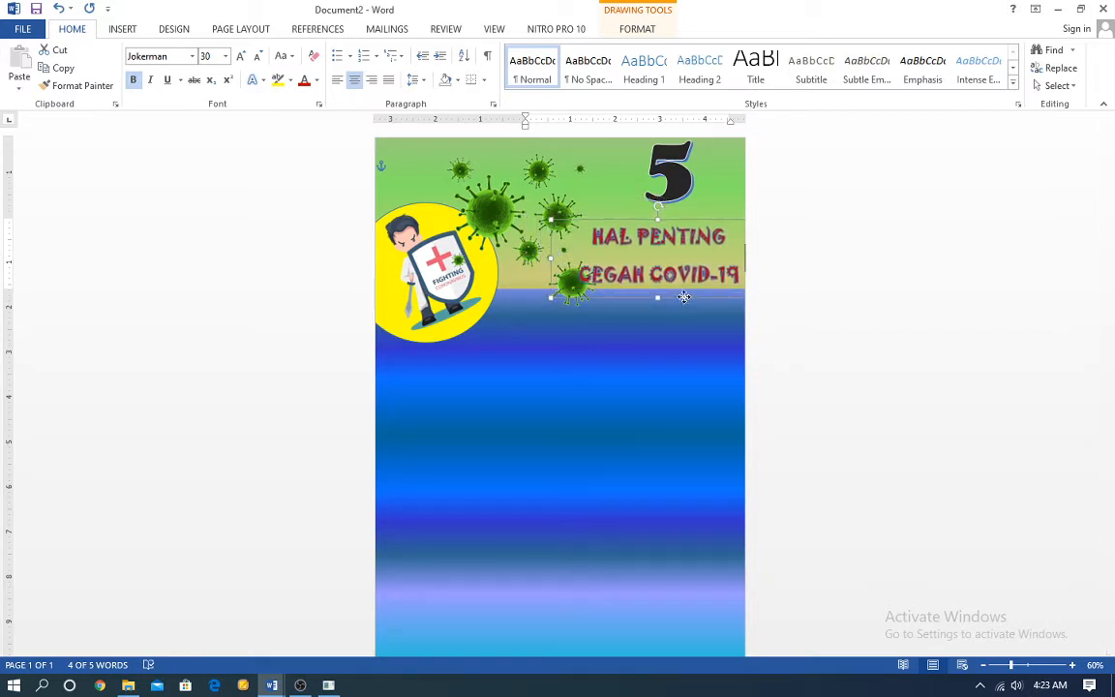
pyautogui.click(418, 81)
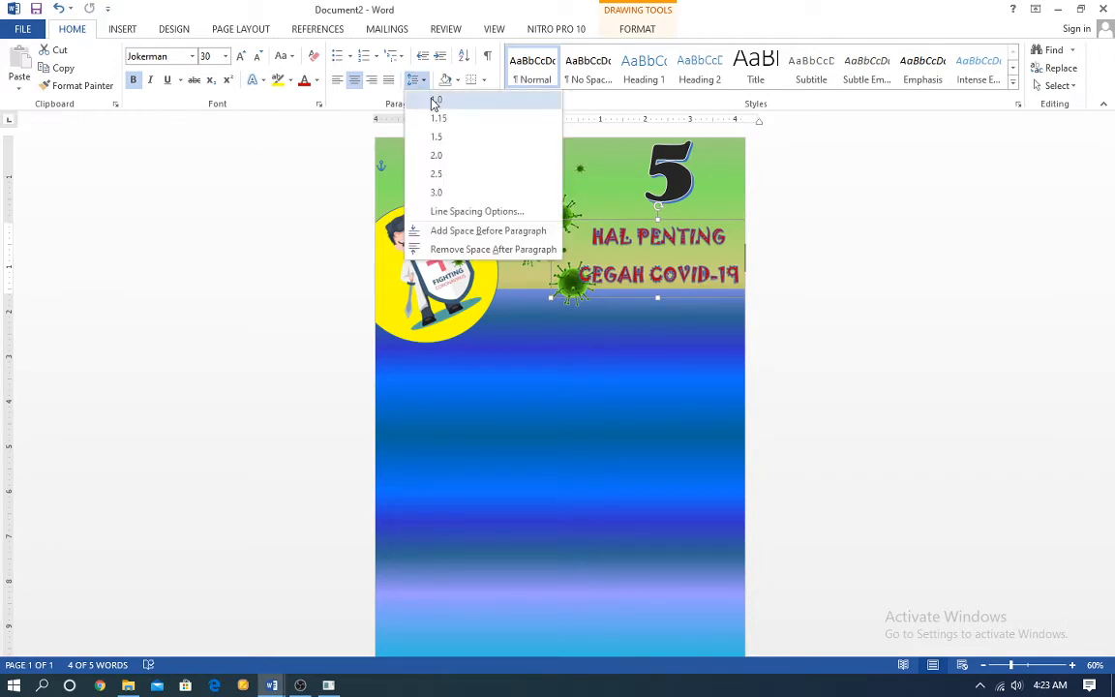
pyautogui.click(431, 102)
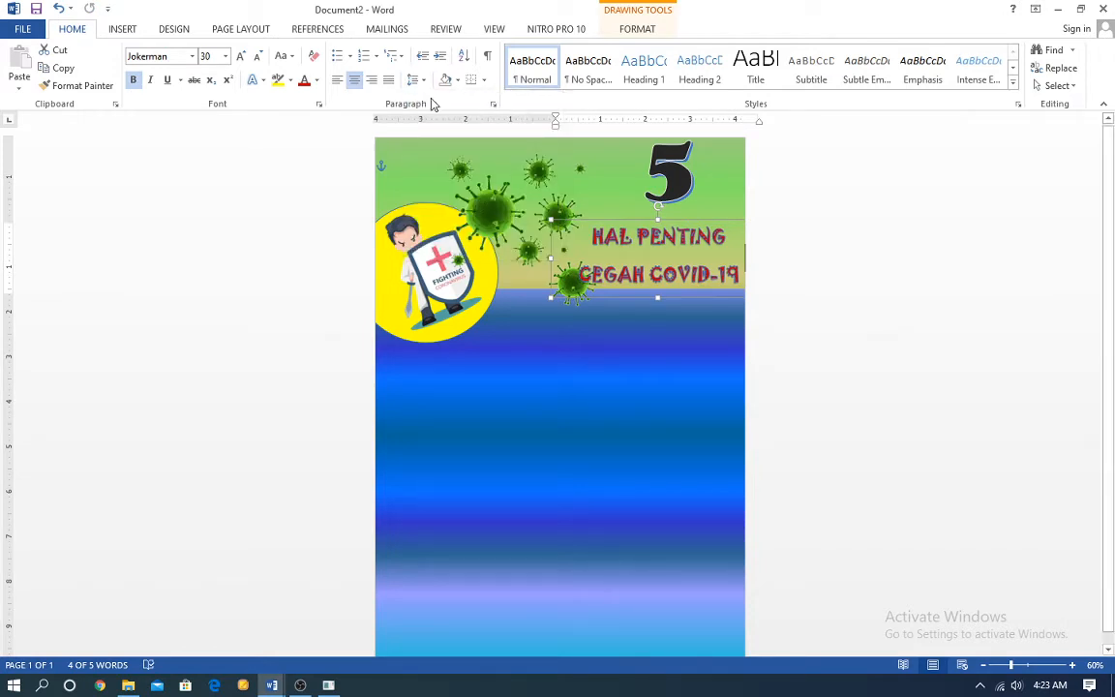
pyautogui.moveTo(692, 297); pyautogui.dragTo(692, 280)
pyautogui.click(698, 301)
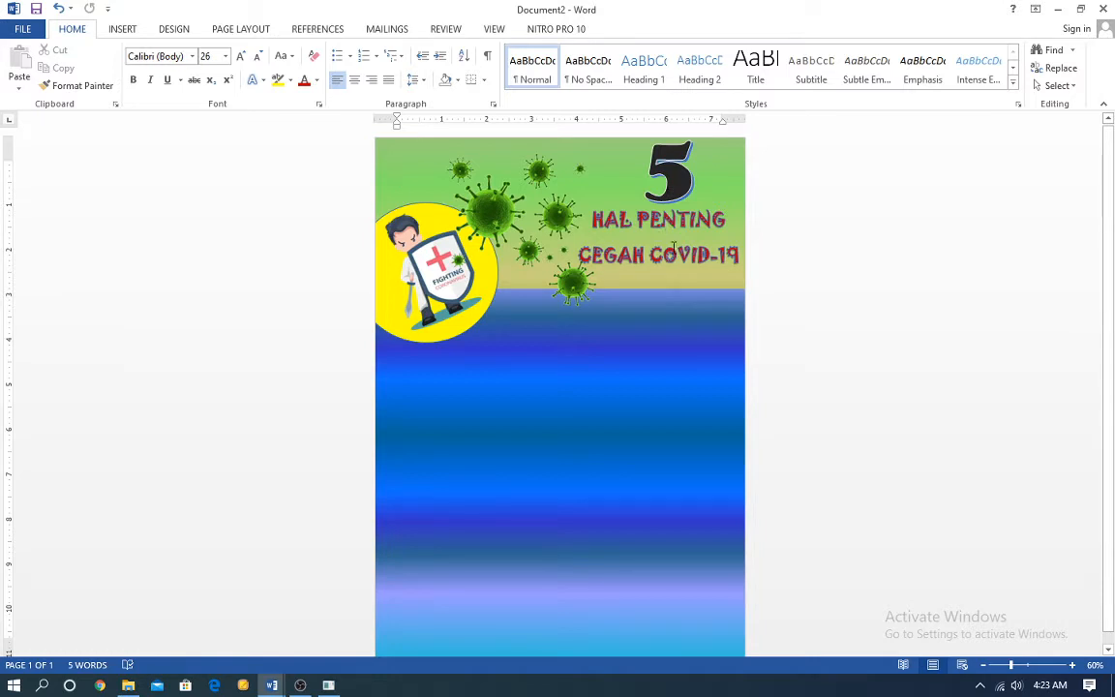
# Shift the virus picture slightly left, away from the heading text, and deselect it
pyautogui.click(561, 282)
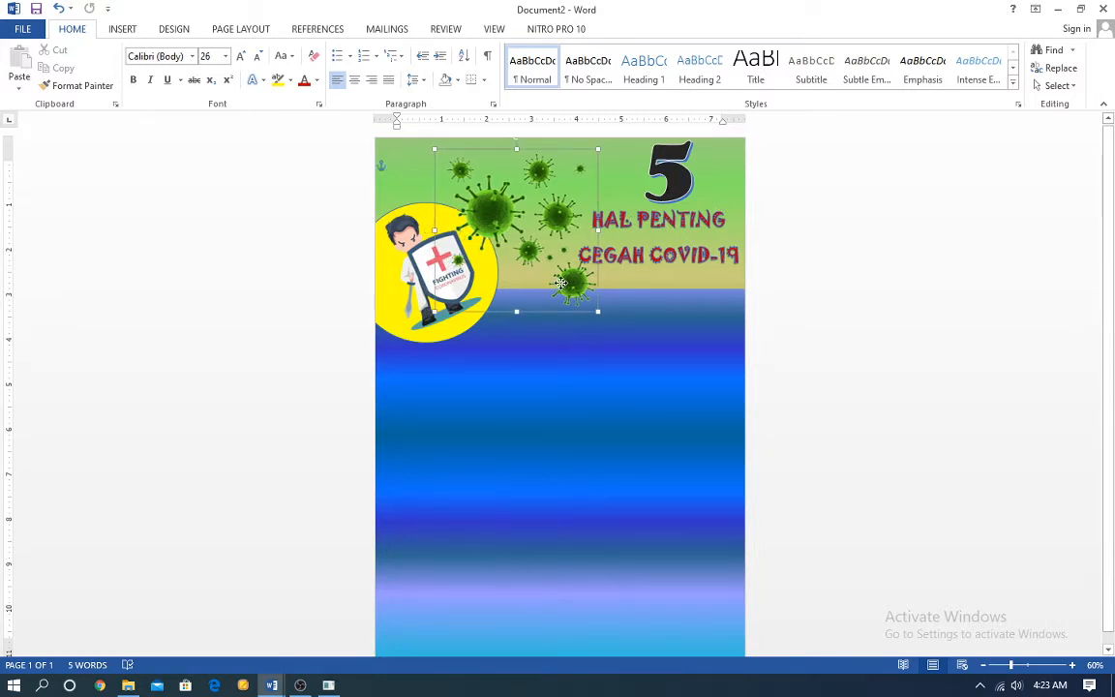
pyautogui.moveTo(561, 283)
pyautogui.mouseDown()
pyautogui.moveTo(555, 271)
pyautogui.moveTo(553, 285)
pyautogui.mouseUp()
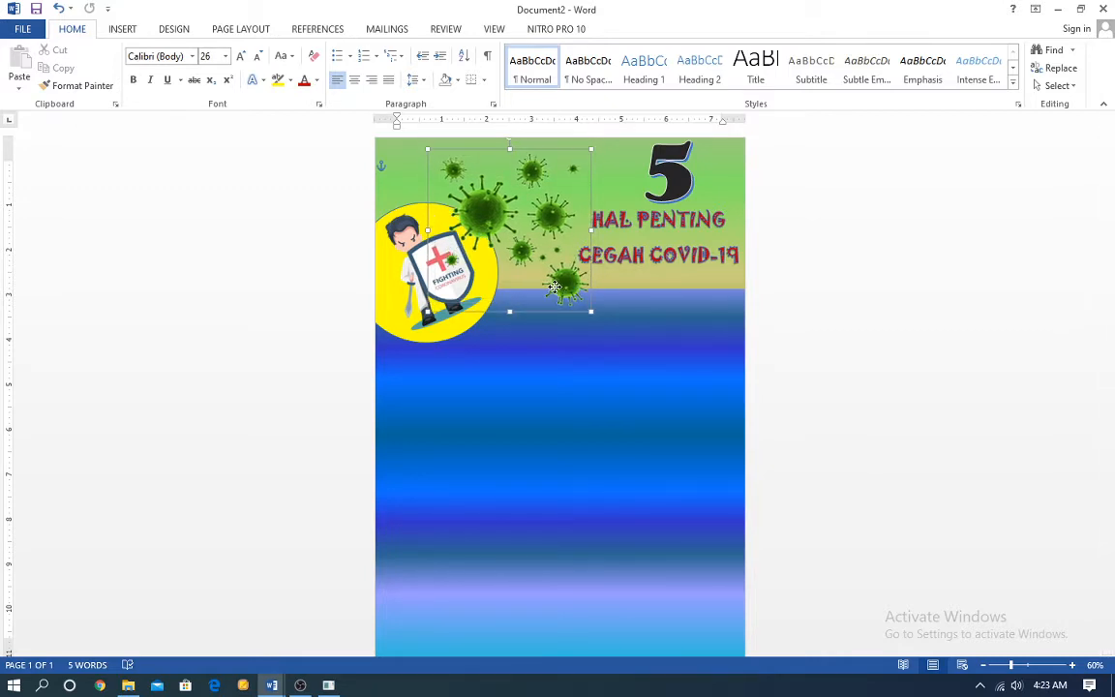
pyautogui.click(767, 359)
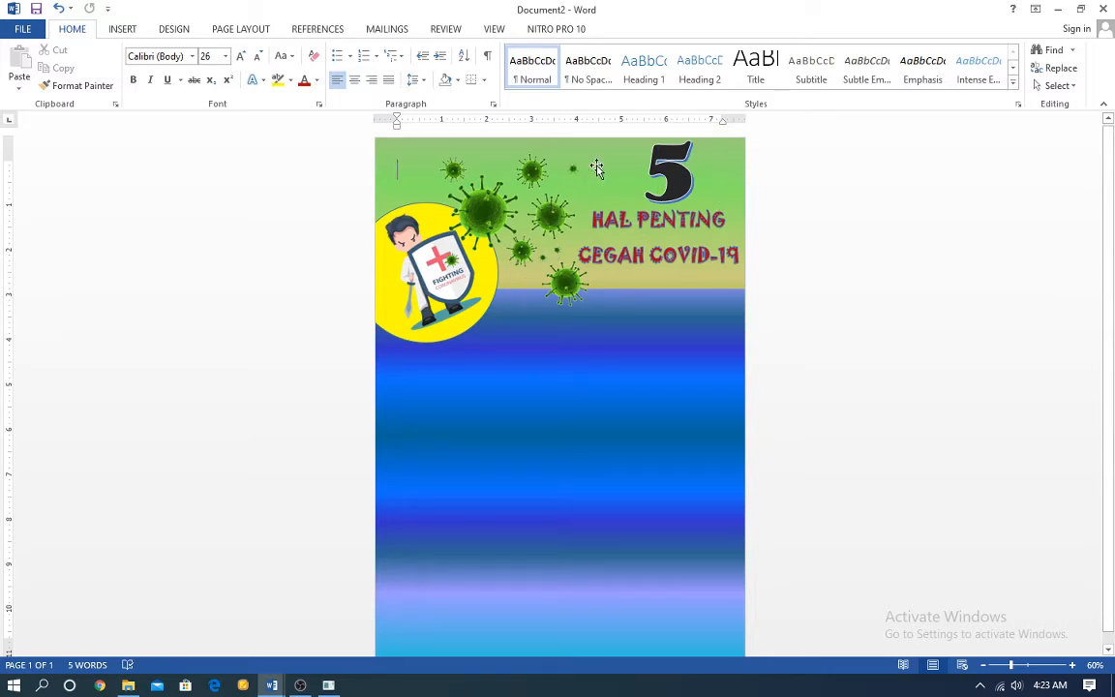
# Browse the SmartArt layouts and preview the Vertical Picture Accent List and Vertical Picture List designs
pyautogui.keyDown('ctrl'); pyautogui.scroll(-1, 660, 289); pyautogui.keyUp('ctrl')
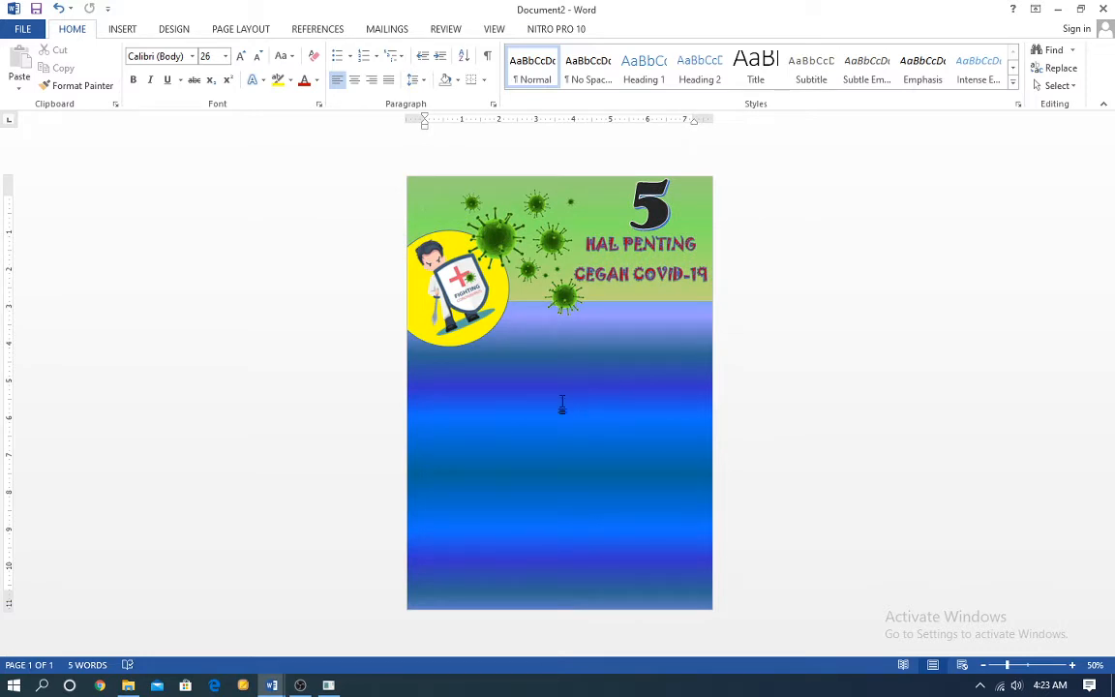
pyautogui.click(123, 29)
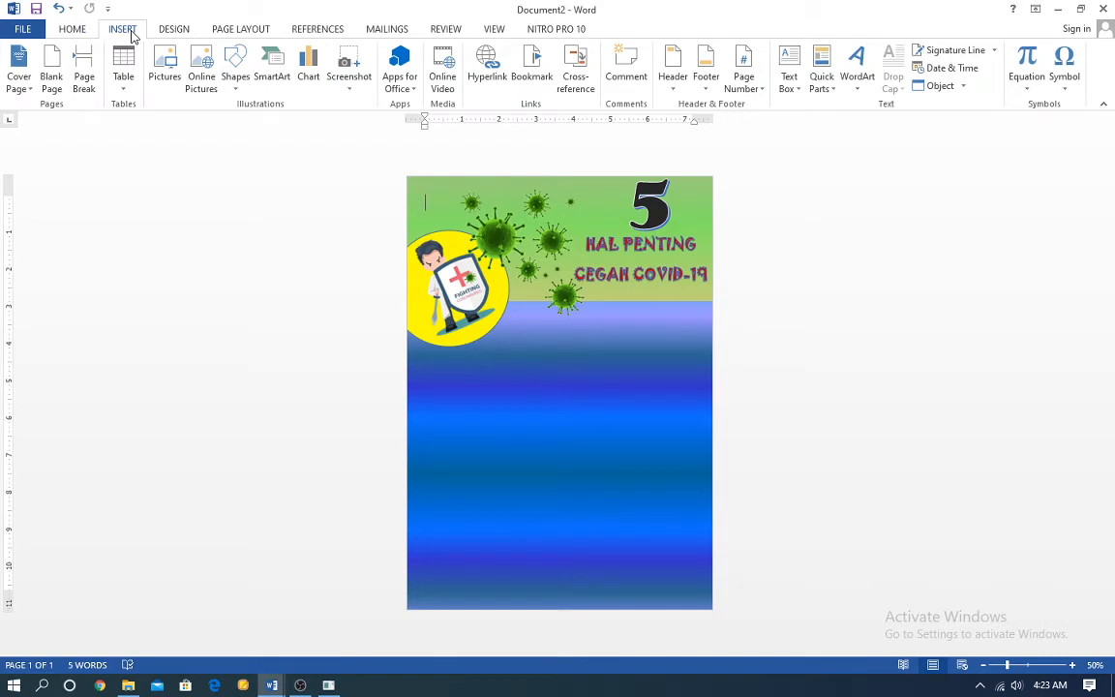
pyautogui.click(274, 83)
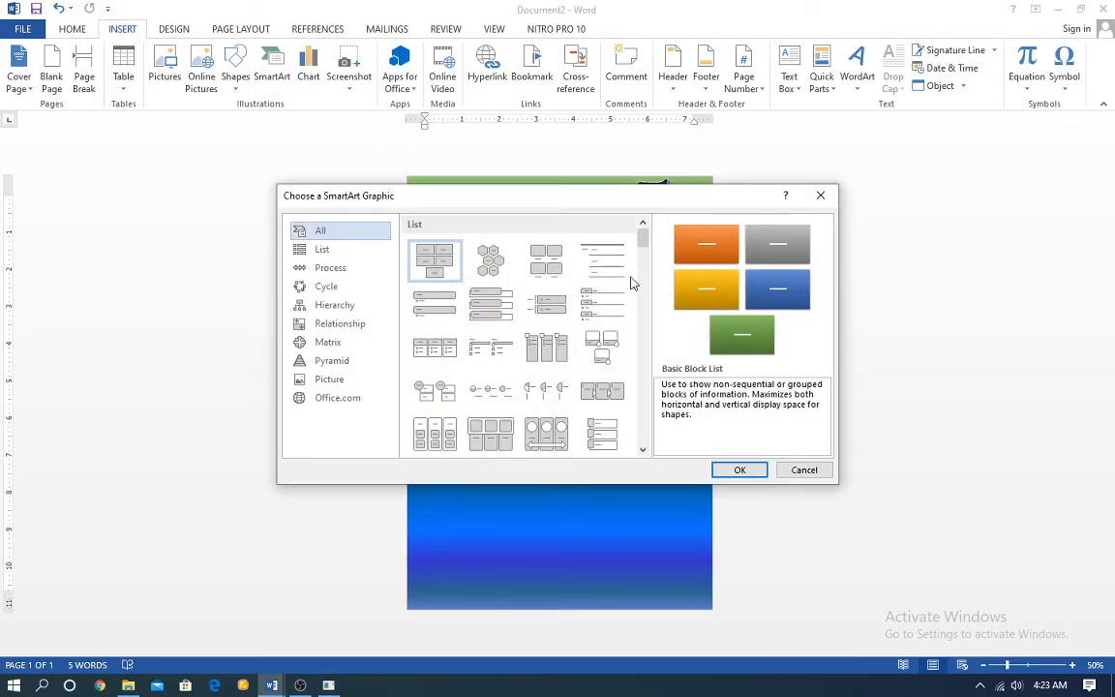
pyautogui.moveTo(642, 232)
pyautogui.mouseDown()
pyautogui.moveTo(644, 261)
pyautogui.moveTo(649, 240)
pyautogui.mouseUp()
pyautogui.click(641, 448)
pyautogui.click(642, 449)
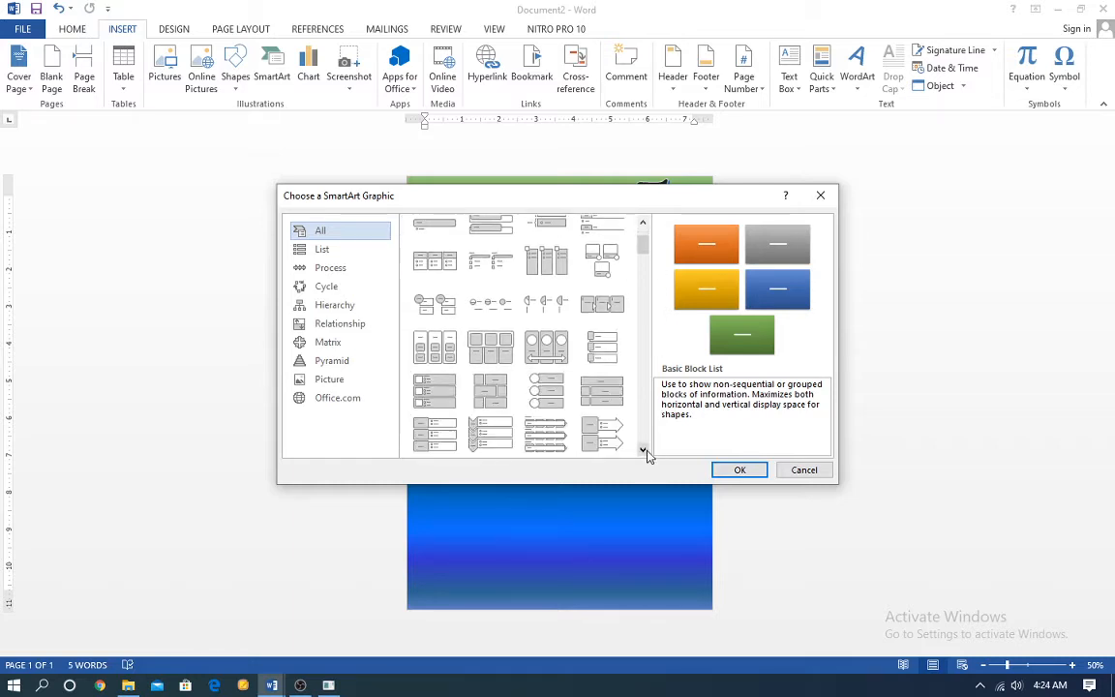
pyautogui.click(641, 449)
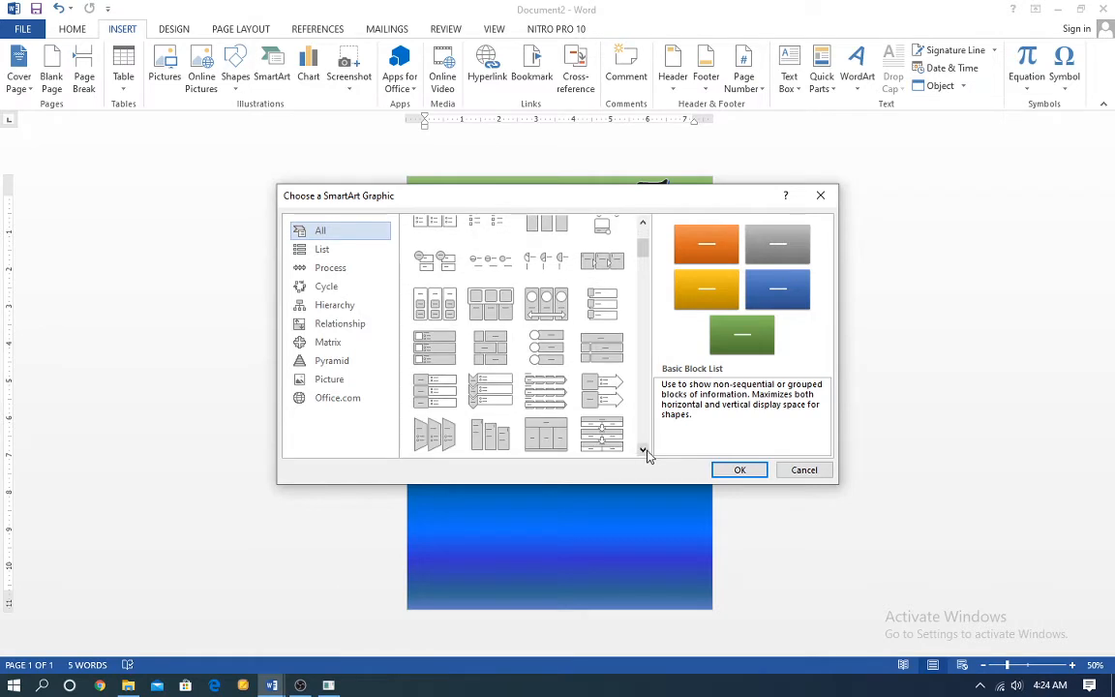
pyautogui.click(556, 360)
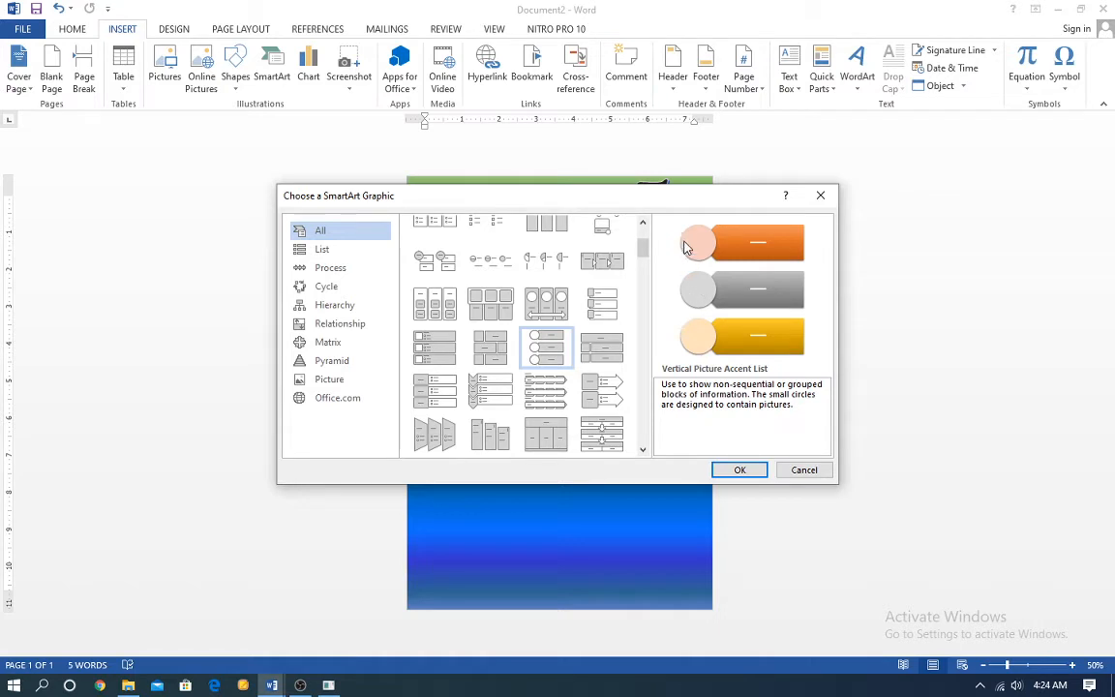
pyautogui.click(435, 346)
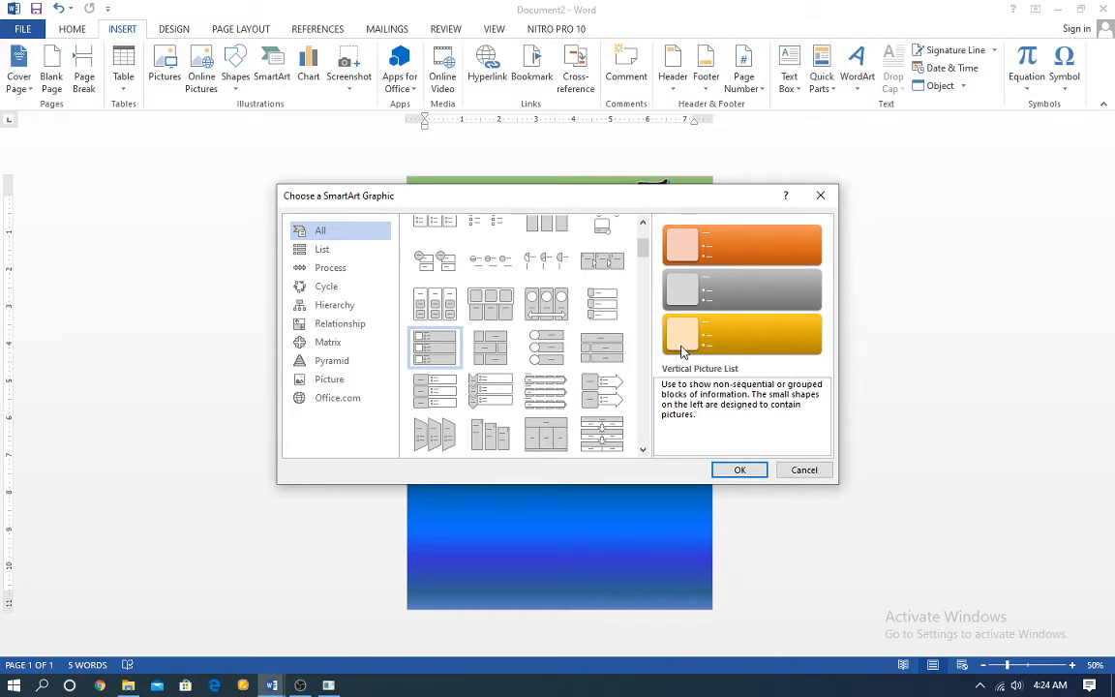
# Examine the List, Process, Cycle and Hierarchy SmartArt categories, previewing the Continuous Picture List and Bending Picture Accent List layouts
pyautogui.click(322, 249)
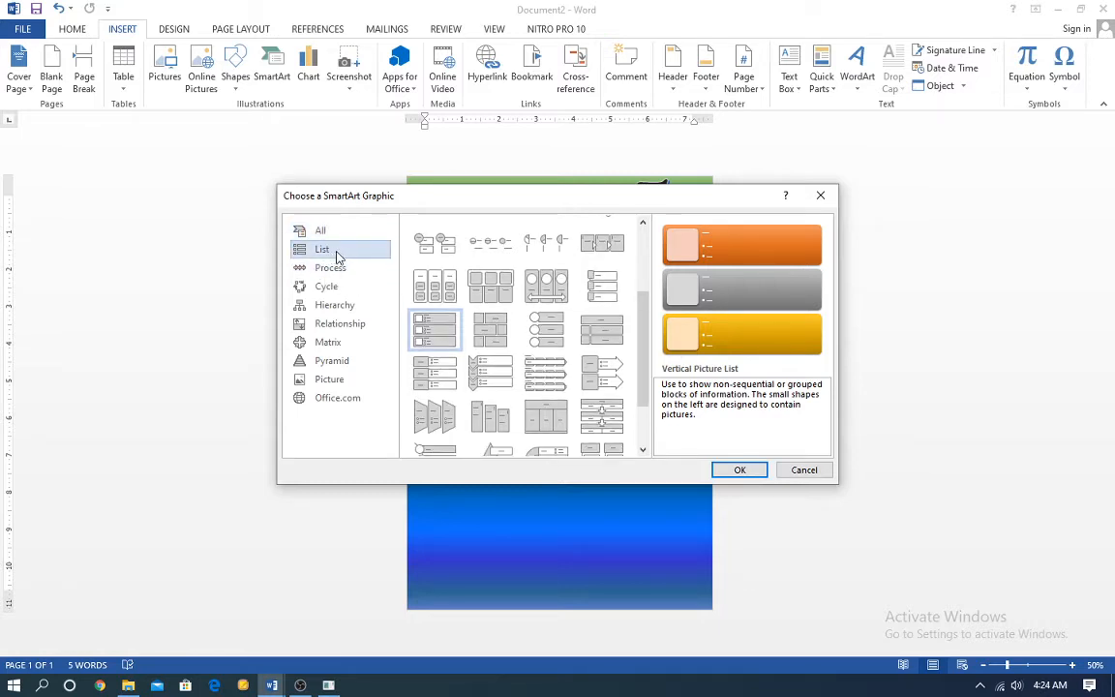
pyautogui.click(329, 268)
pyautogui.click(334, 288)
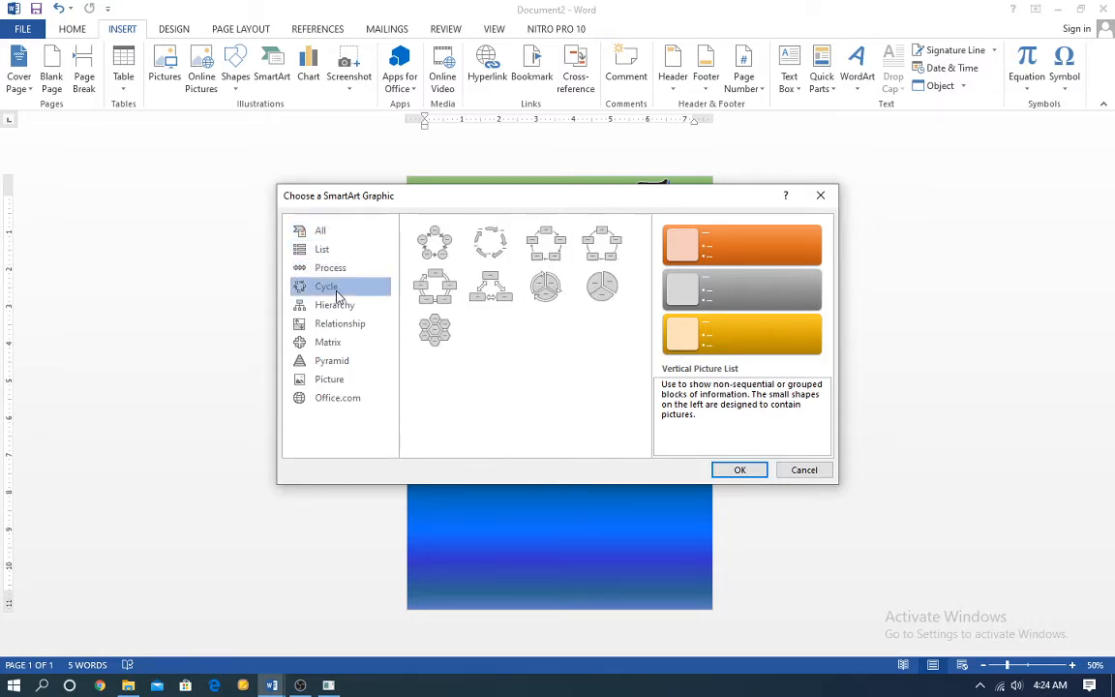
pyautogui.click(337, 307)
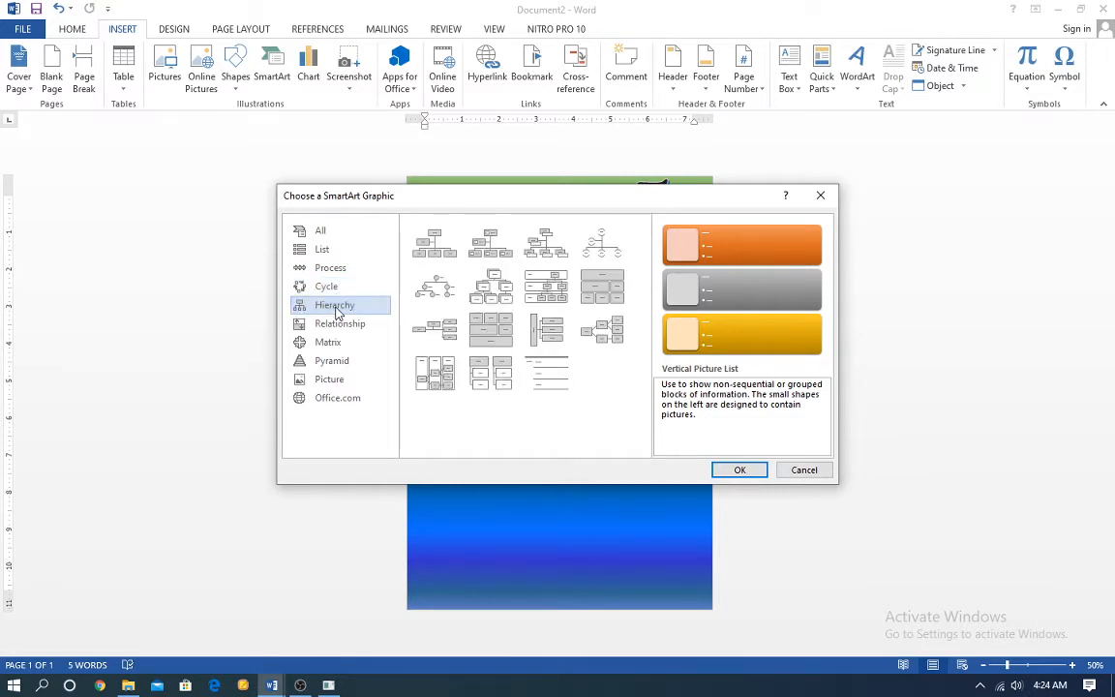
pyautogui.click(340, 250)
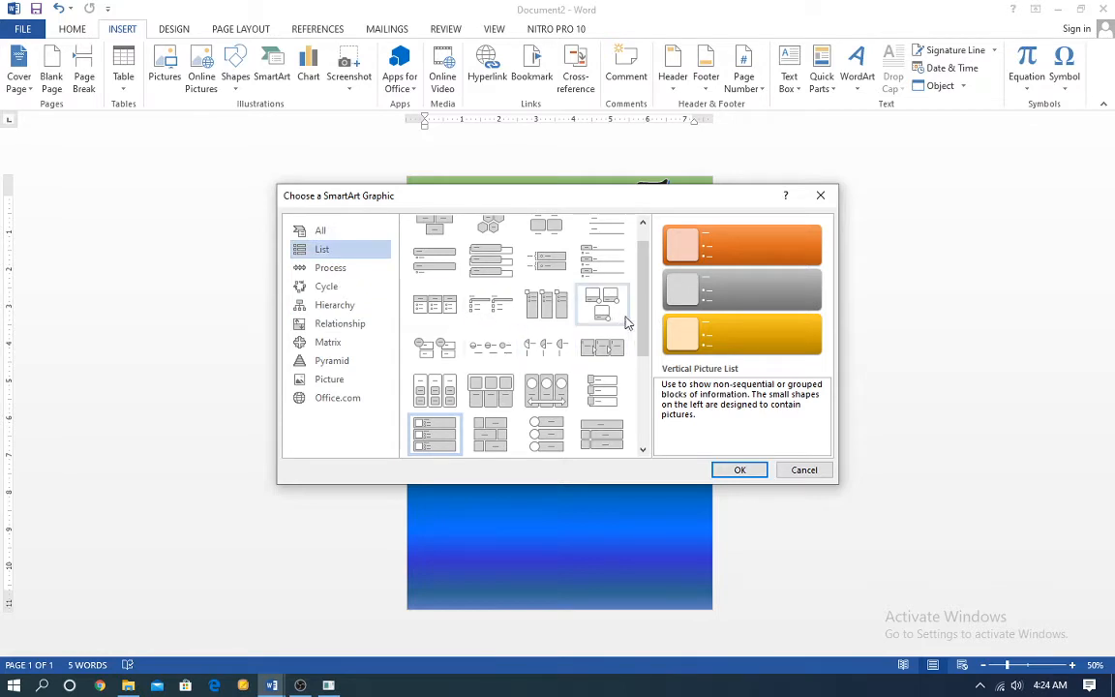
pyautogui.scroll(-3, 639, 315)
pyautogui.scroll(1, 642, 314)
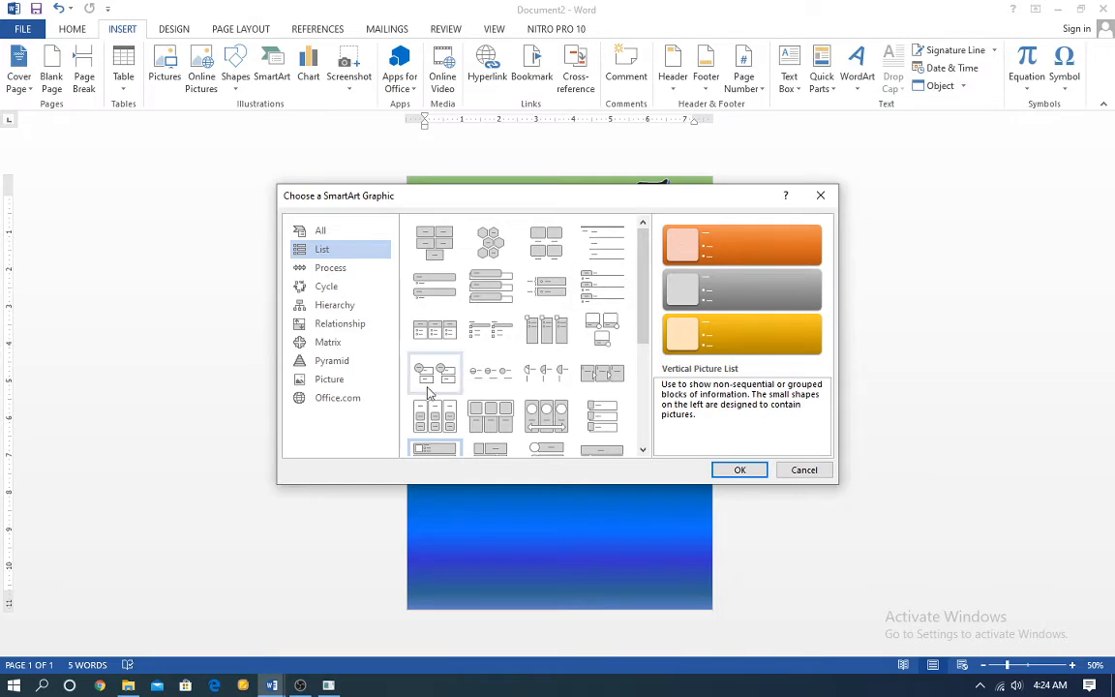
pyautogui.click(533, 418)
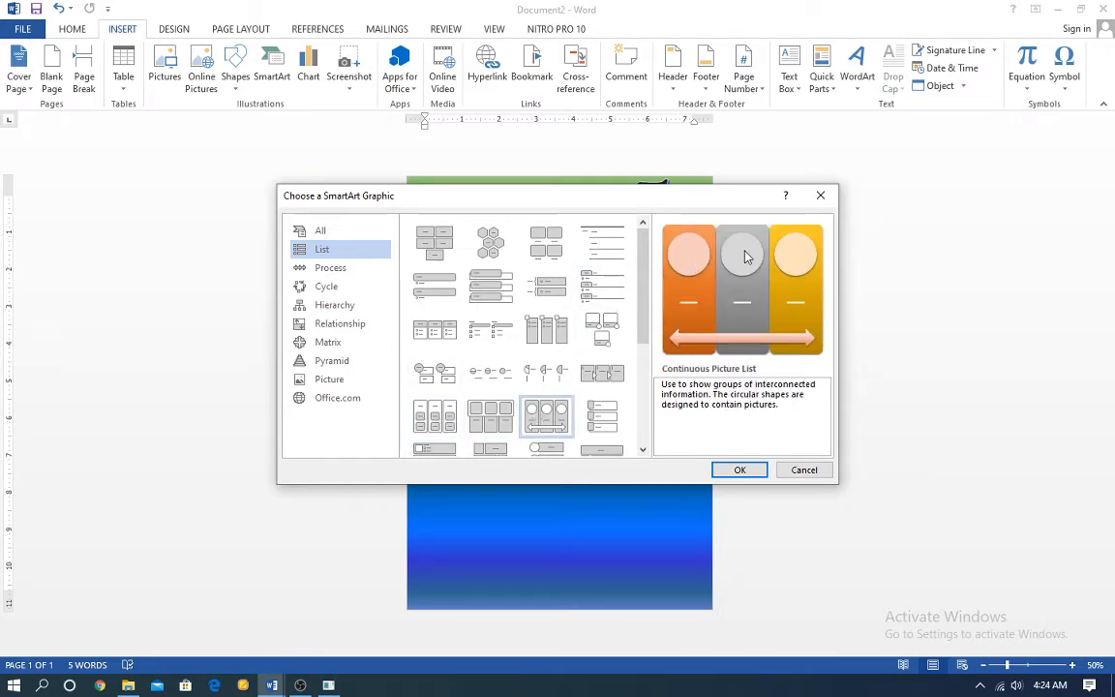
pyautogui.click(607, 329)
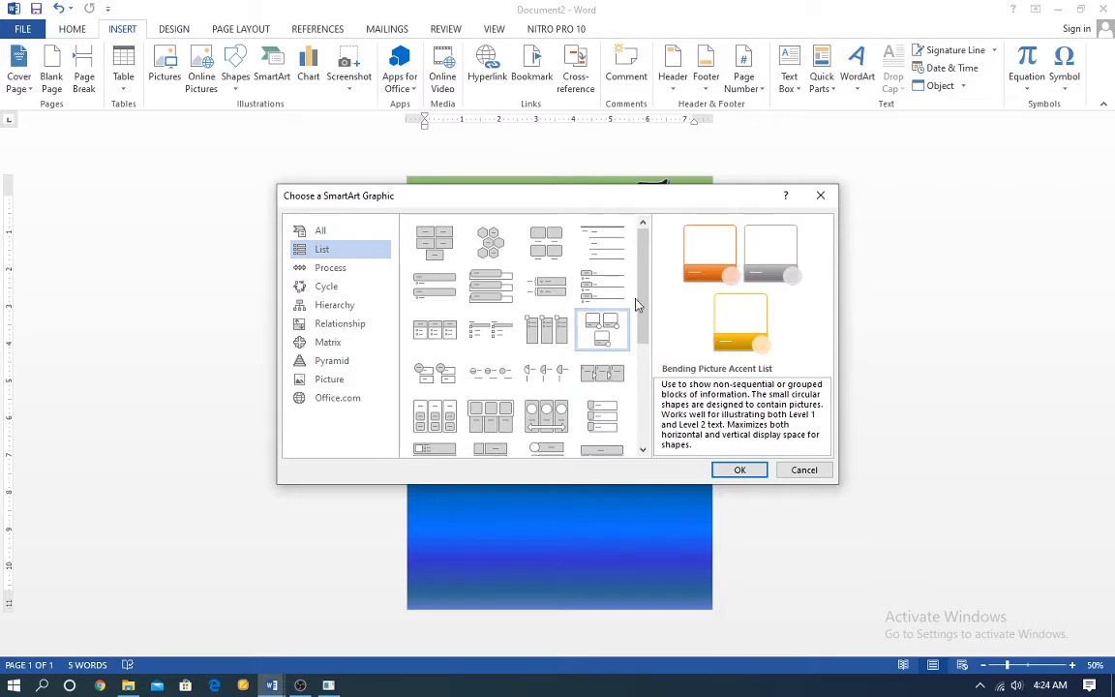
pyautogui.click(643, 450)
pyautogui.click(642, 450)
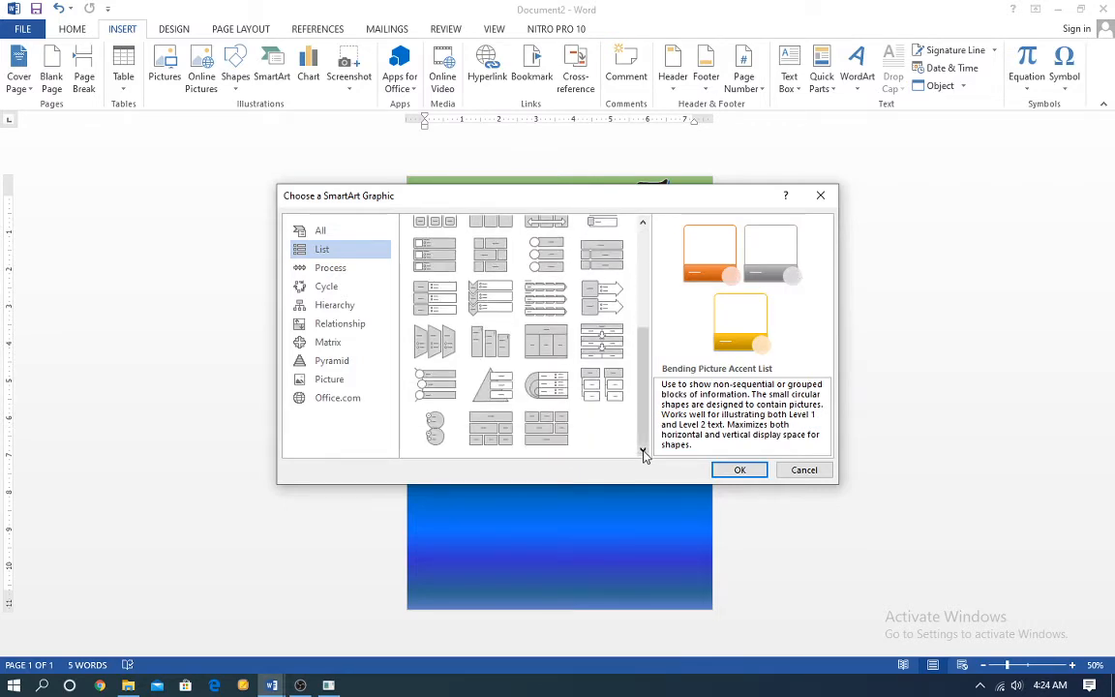
pyautogui.click(643, 224)
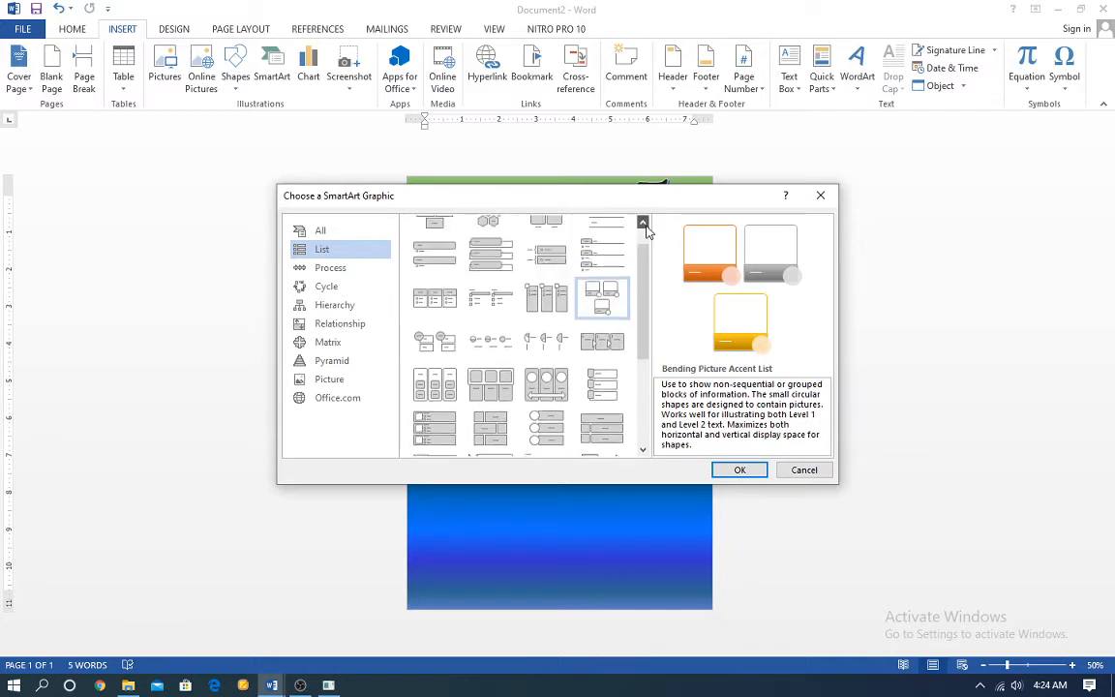
# Compare the Continuous Picture List with the Vertical Picture Accent List and insert the Vertical Picture Accent List SmartArt
pyautogui.scroll(-3, 639, 399)
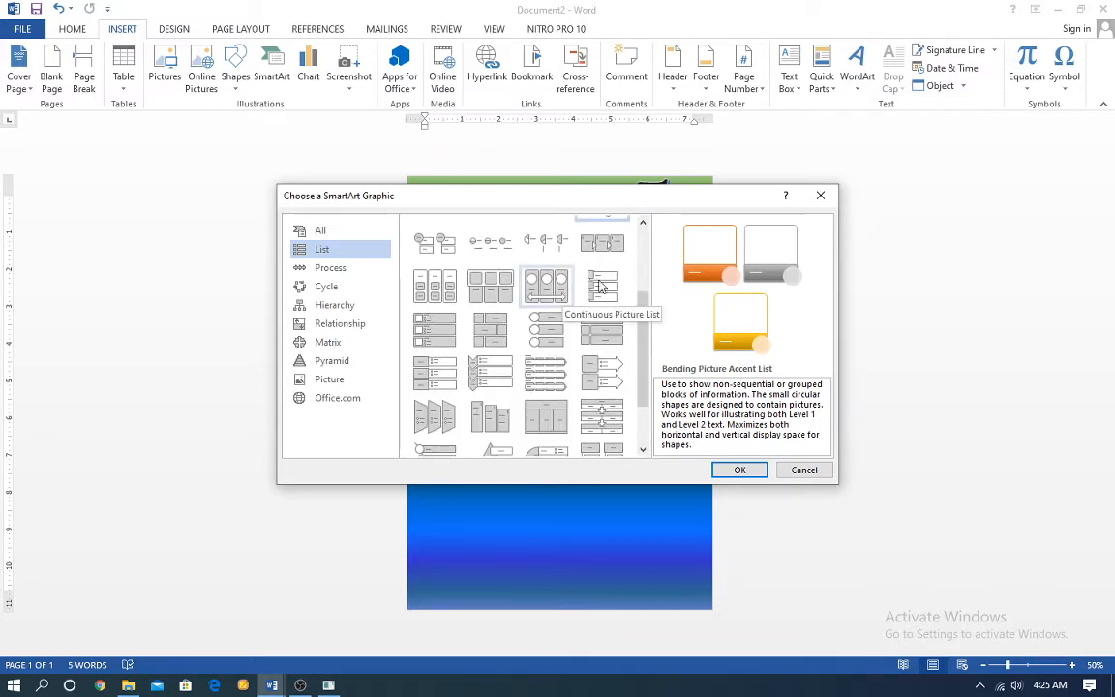
pyautogui.click(544, 281)
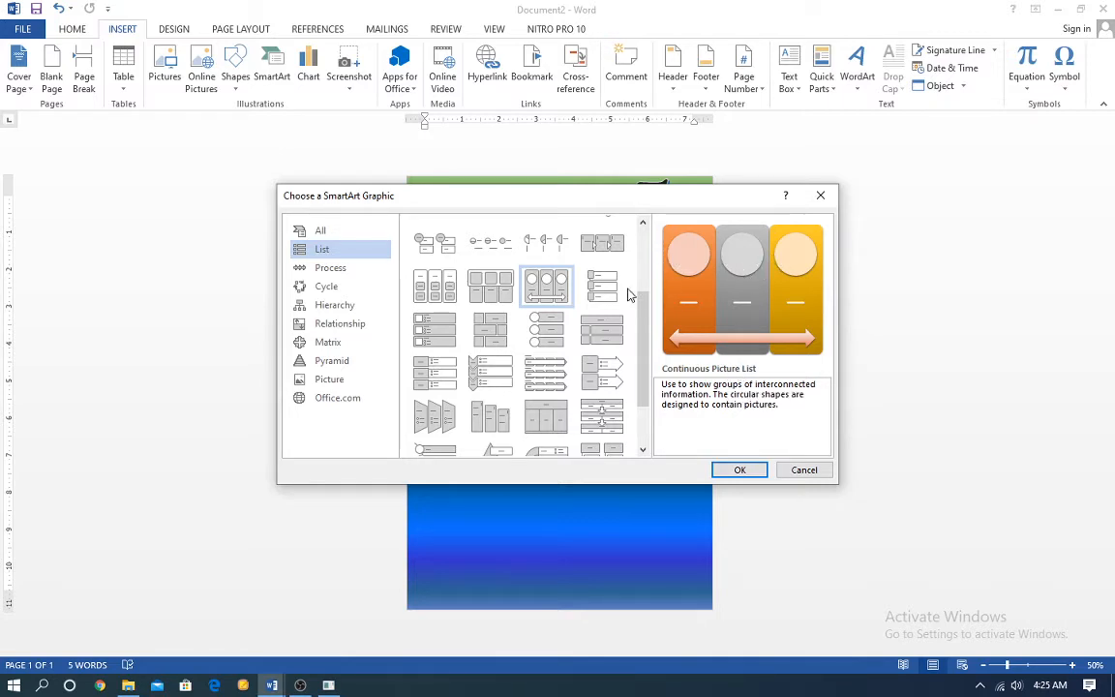
pyautogui.click(559, 339)
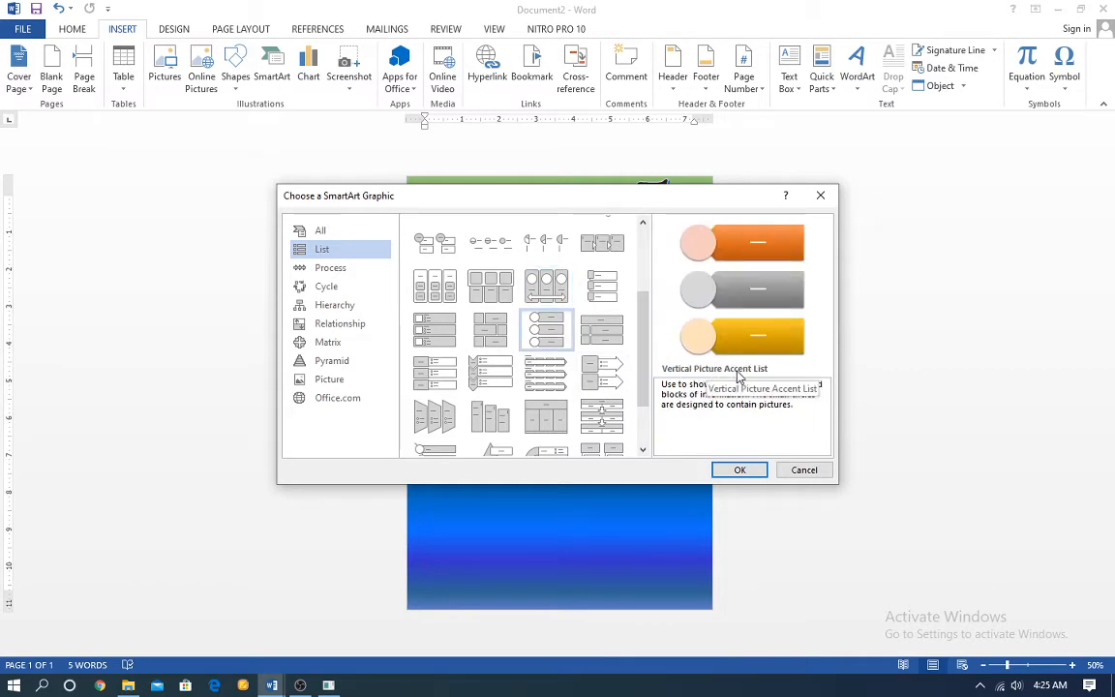
pyautogui.click(741, 468)
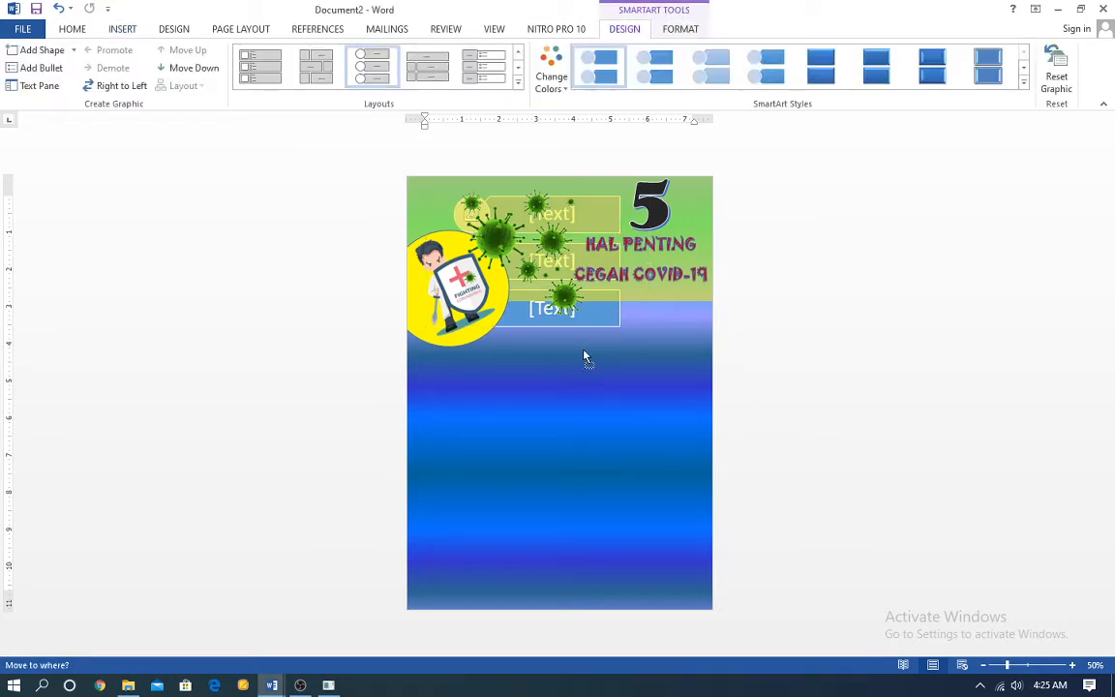
# Set the SmartArt's text wrapping to In Front of Text and move the graphic onto the blue area below the heading, near the page's right edge
pyautogui.click(587, 322)
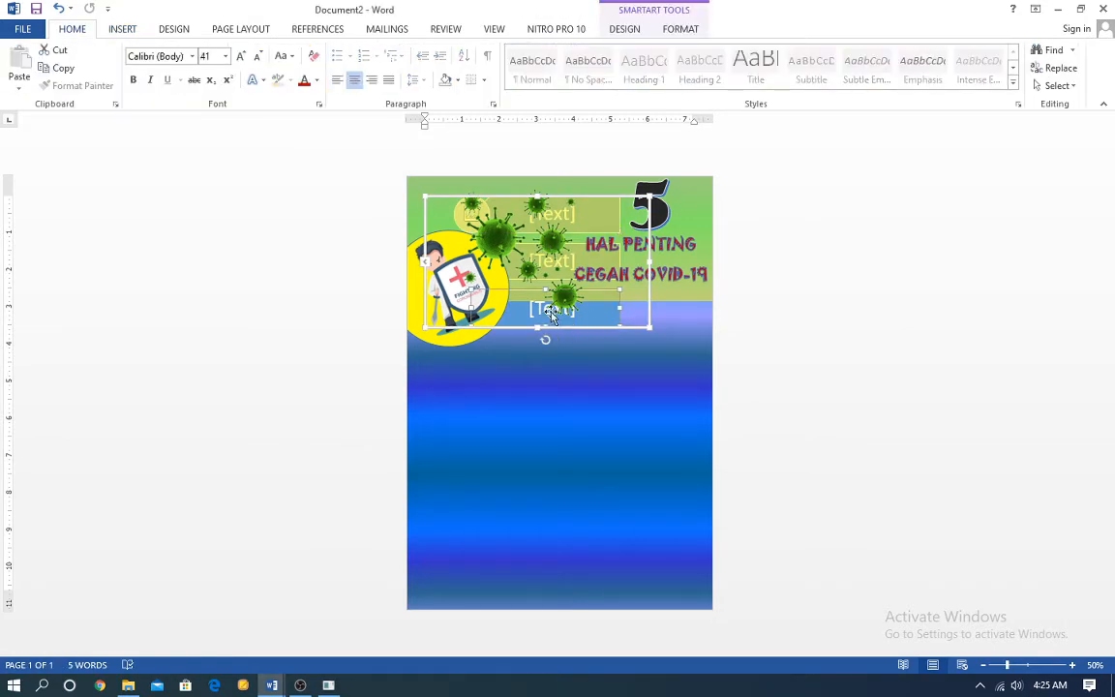
pyautogui.click(672, 30)
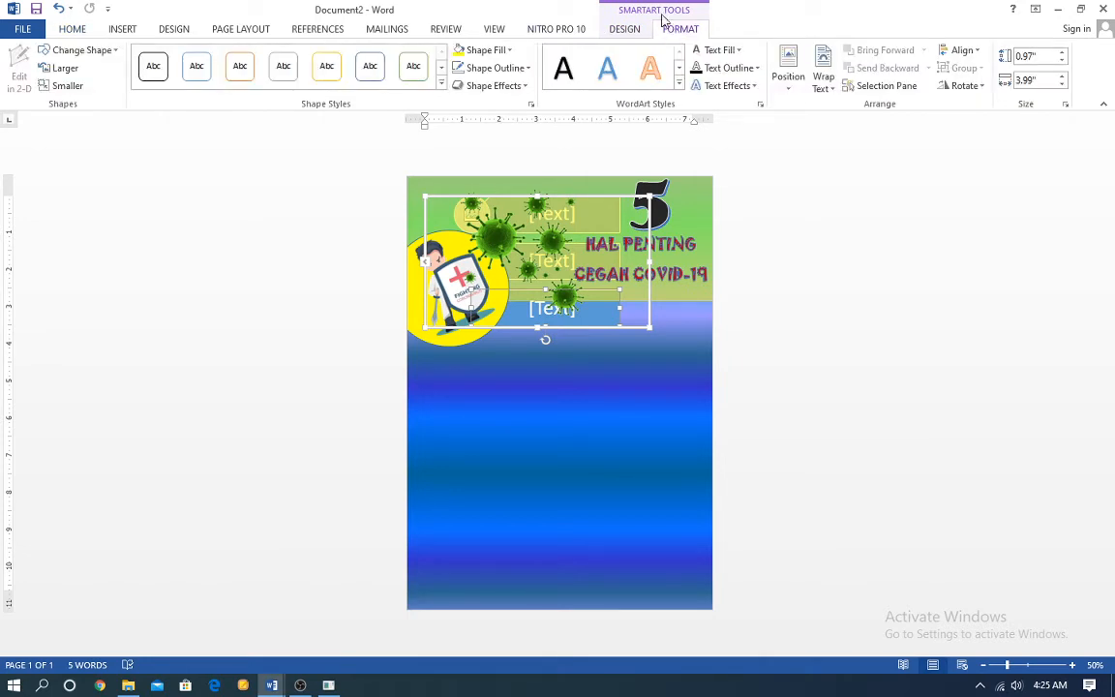
pyautogui.click(823, 75)
pyautogui.click(644, 329)
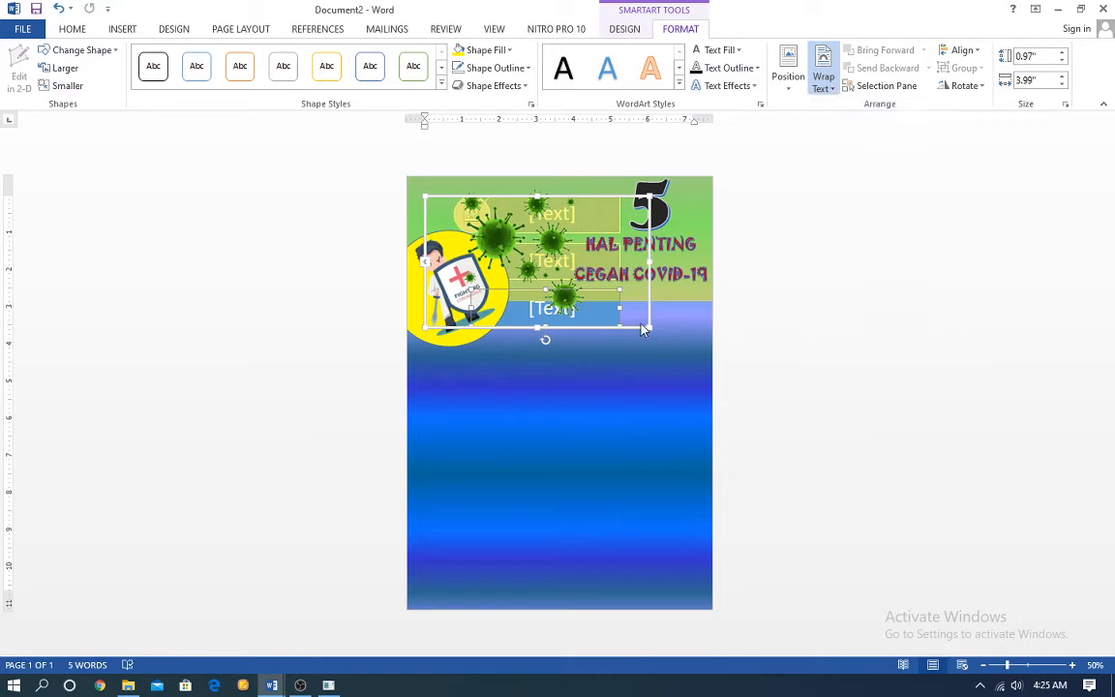
pyautogui.click(644, 329)
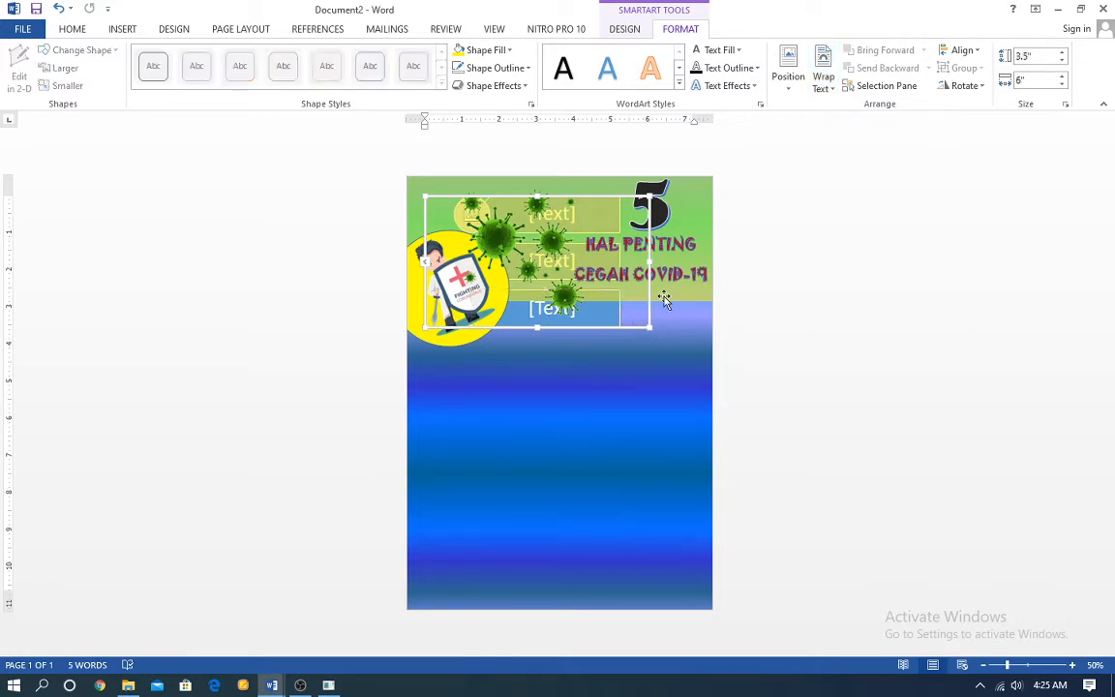
pyautogui.click(823, 75)
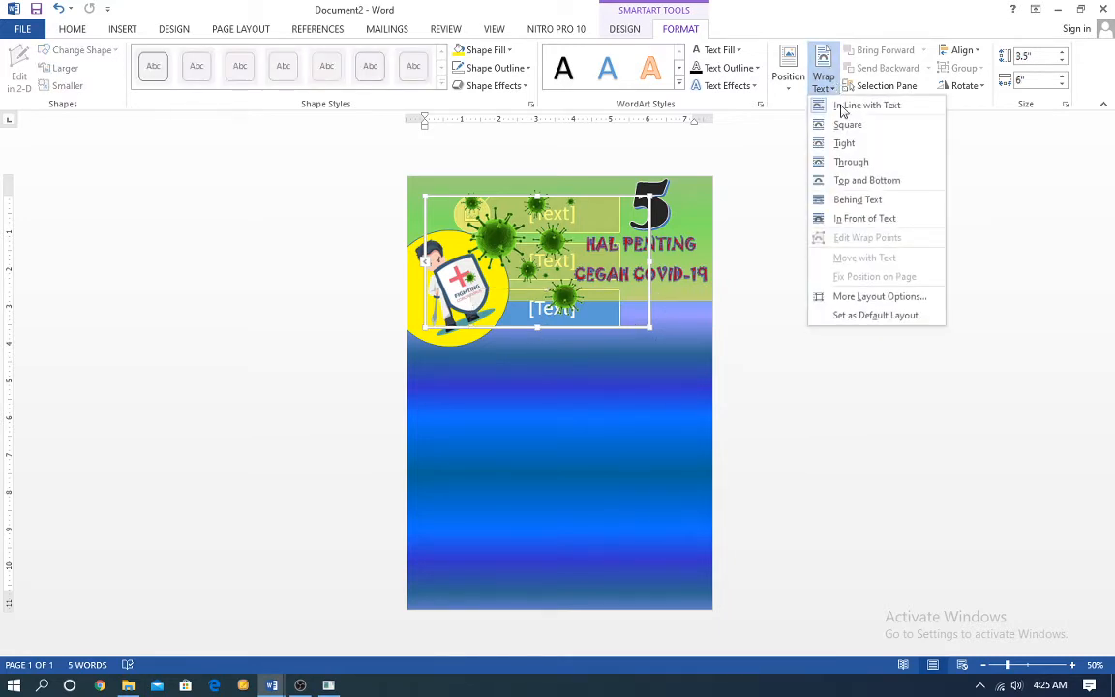
pyautogui.click(862, 225)
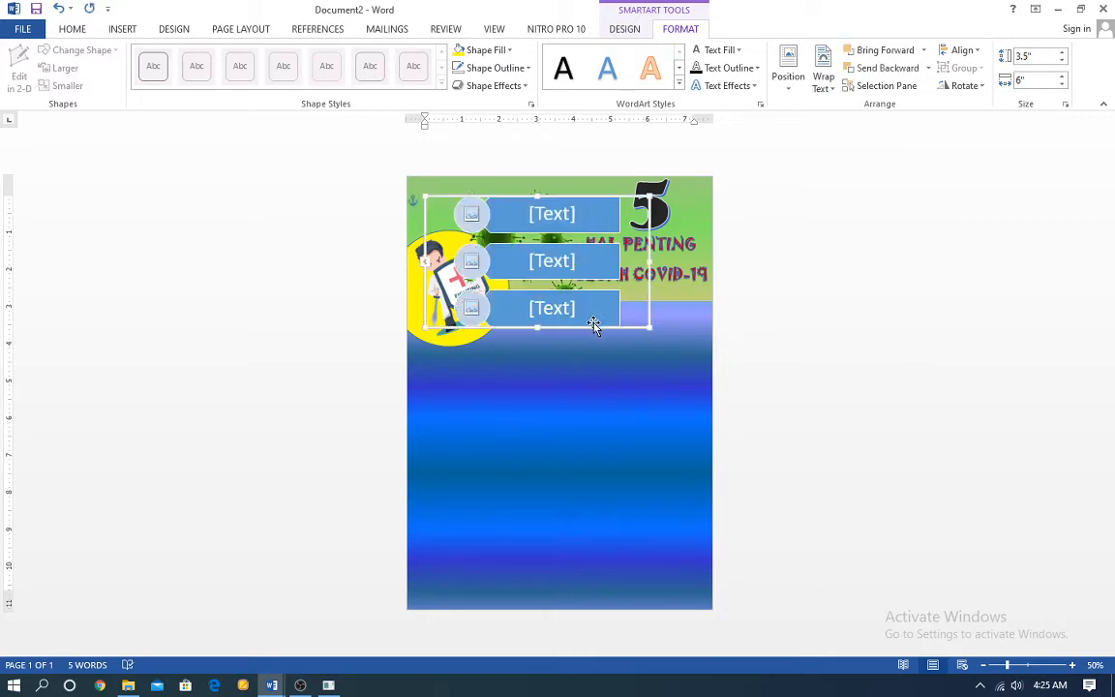
pyautogui.moveTo(592, 323); pyautogui.dragTo(596, 356)
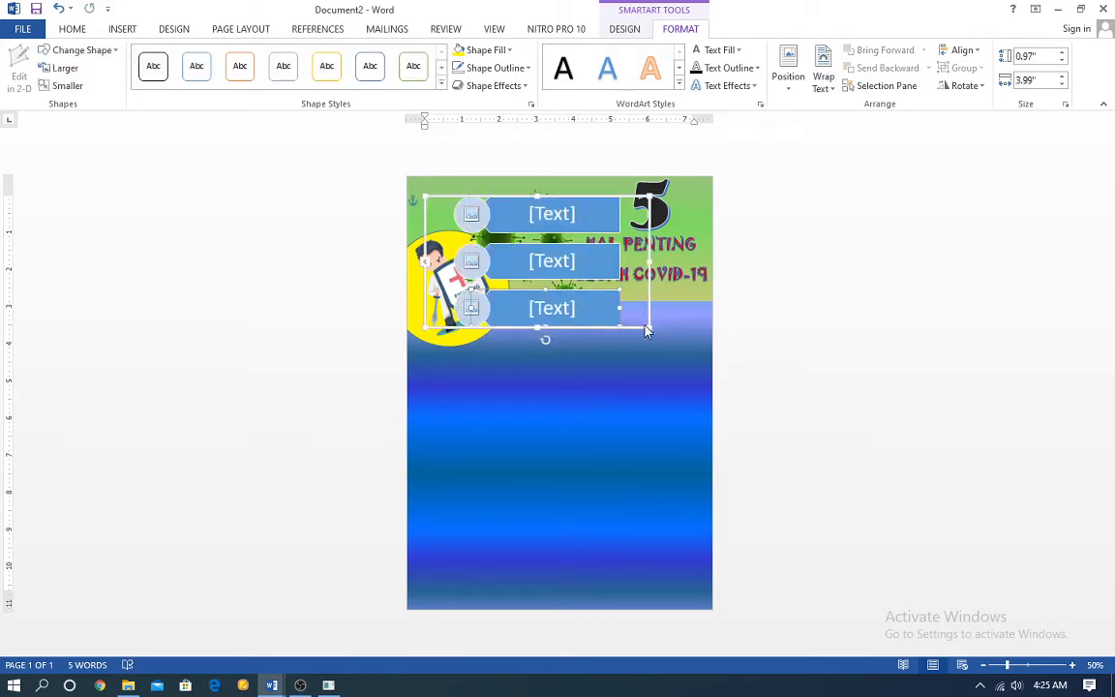
pyautogui.moveTo(646, 331); pyautogui.dragTo(699, 454)
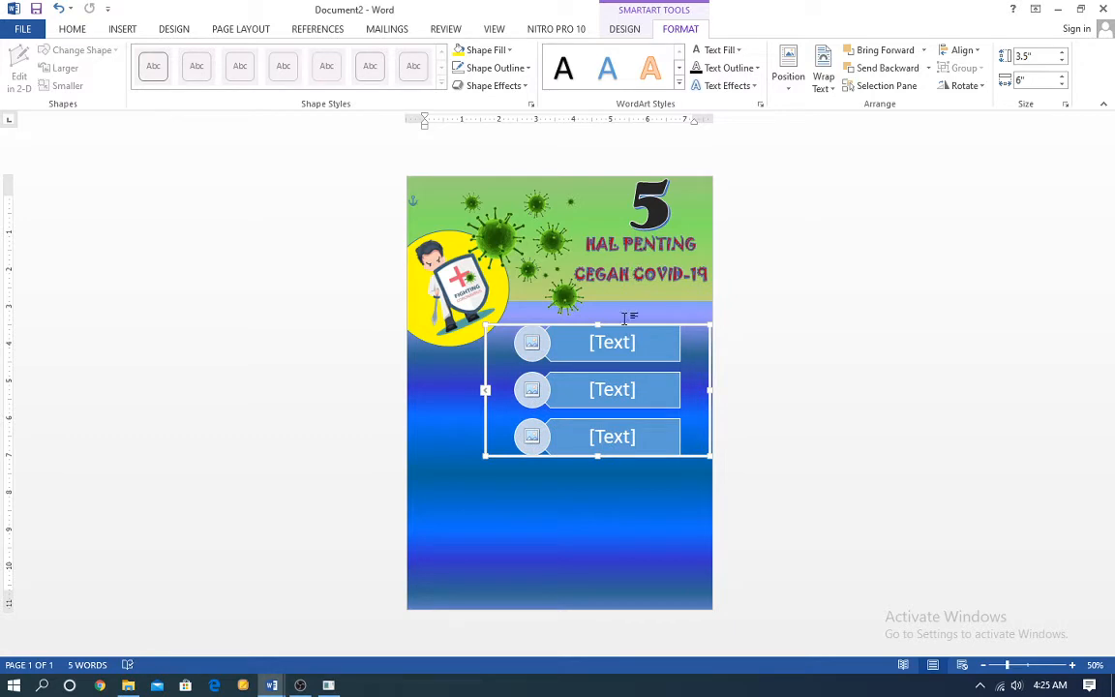
# Try to add two more items after the third entry in the SmartArt's text pane
pyautogui.click(486, 392)
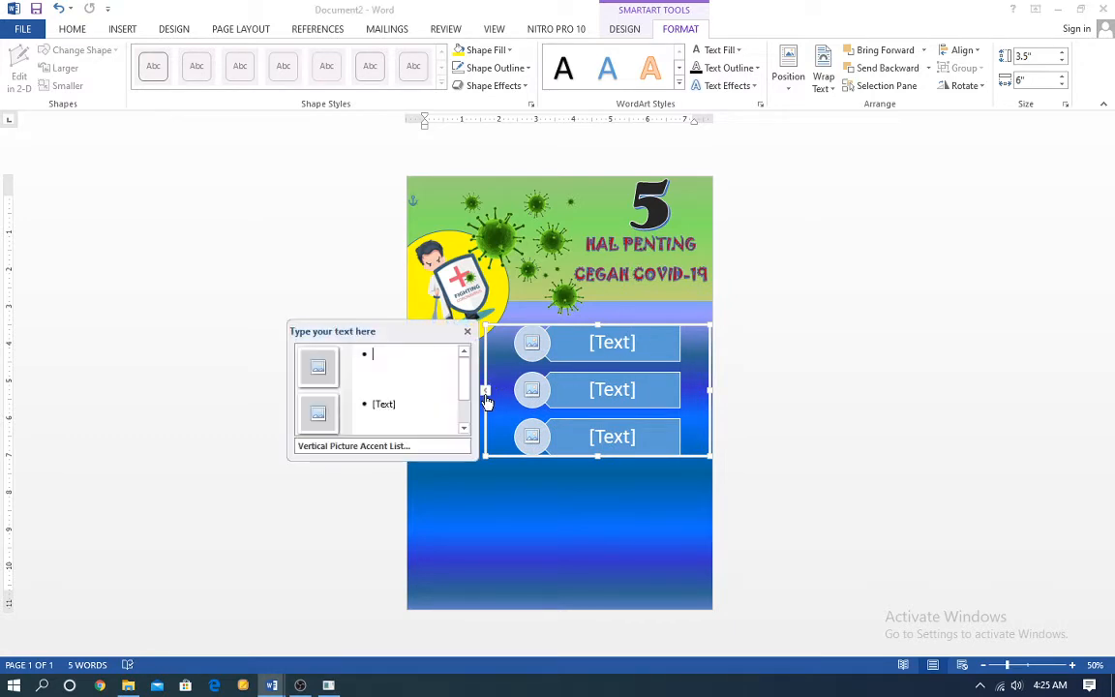
pyautogui.click(464, 429)
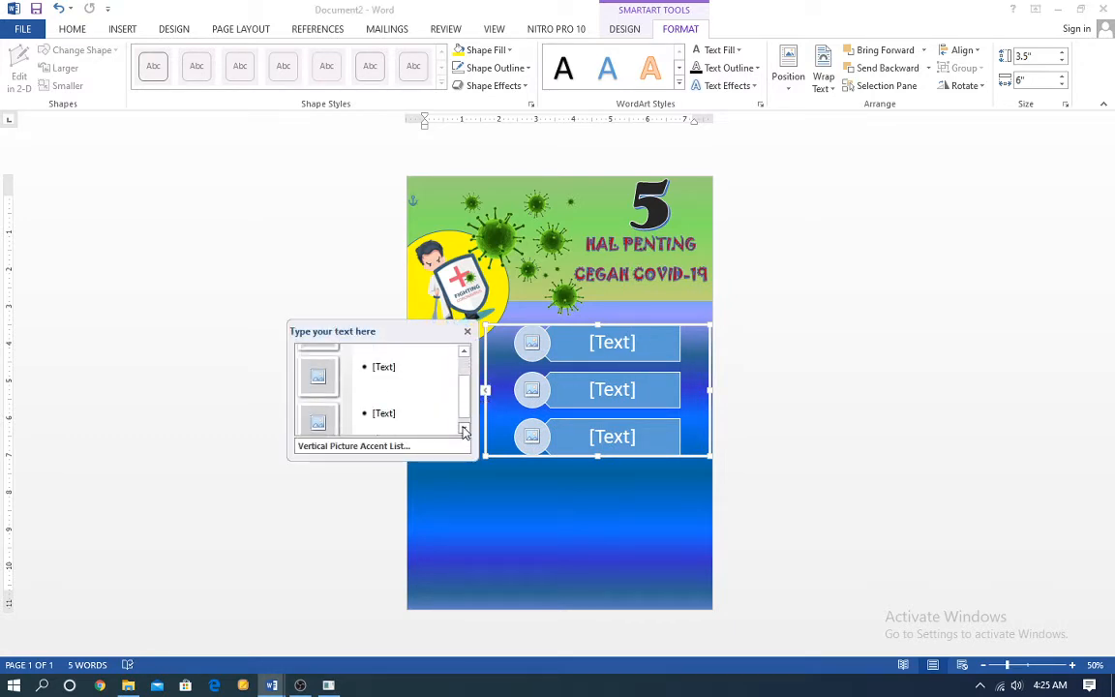
pyautogui.click(406, 403)
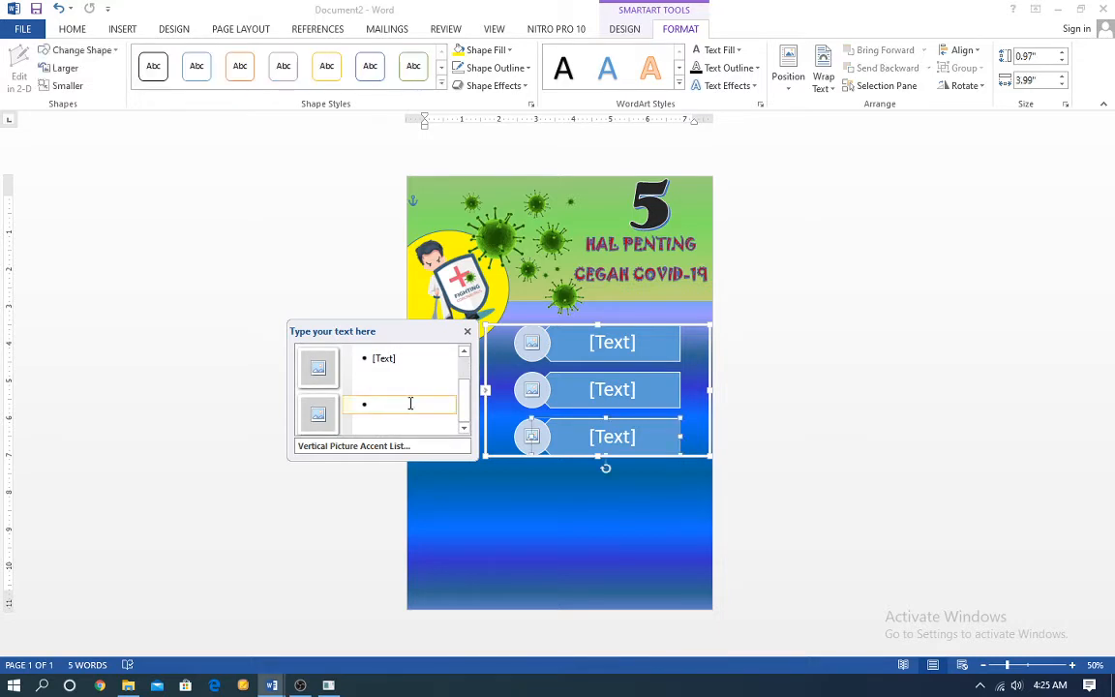
pyautogui.press('Return')
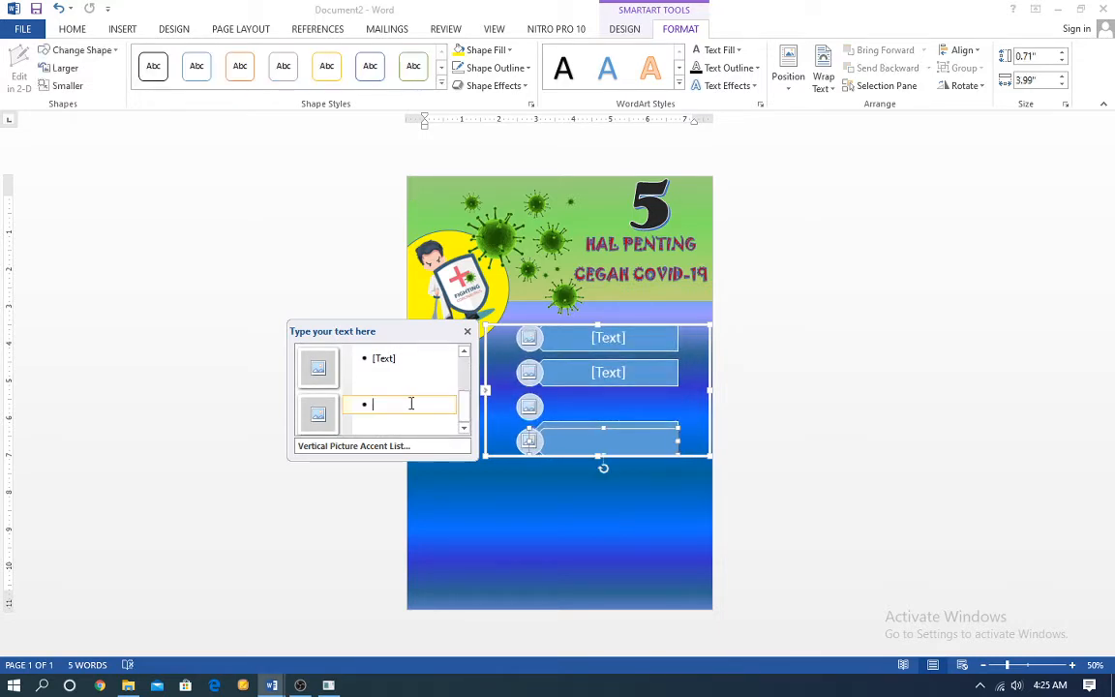
pyautogui.press('Return')
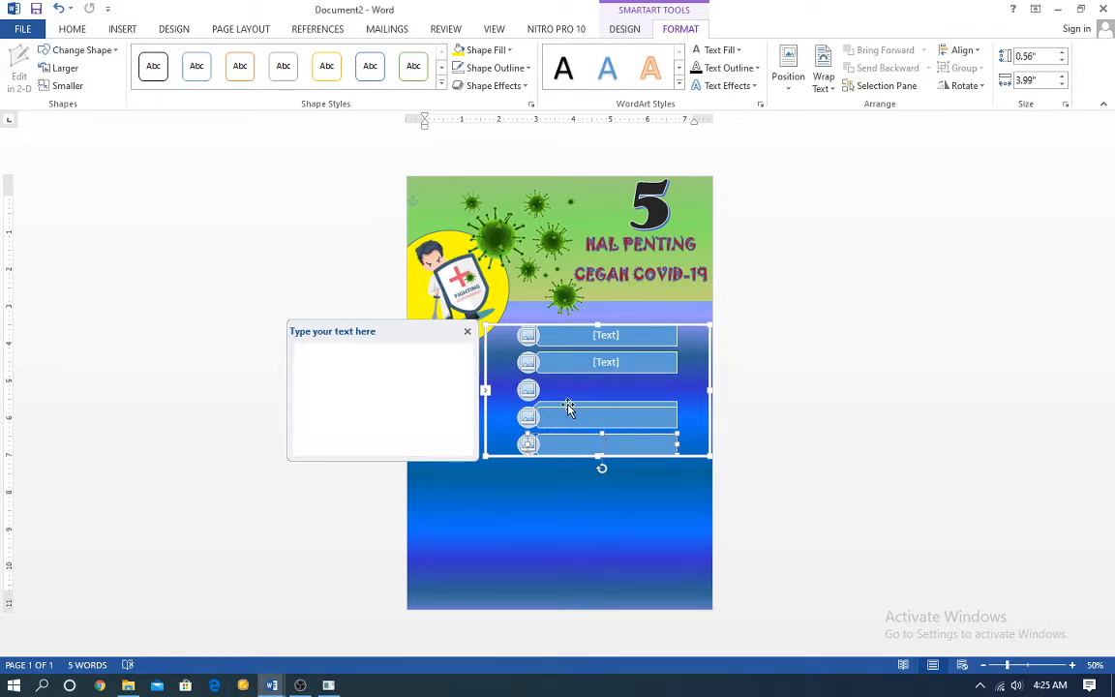
pyautogui.press('BackSpace')
pyautogui.press('BackSpace')
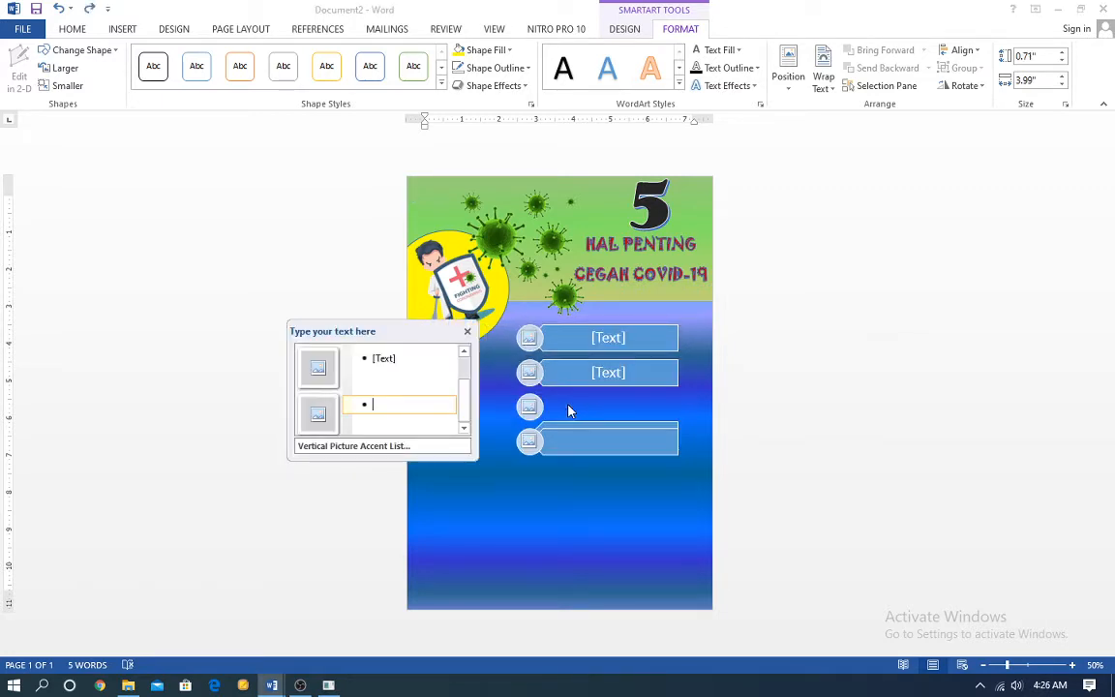
pyautogui.click(568, 412)
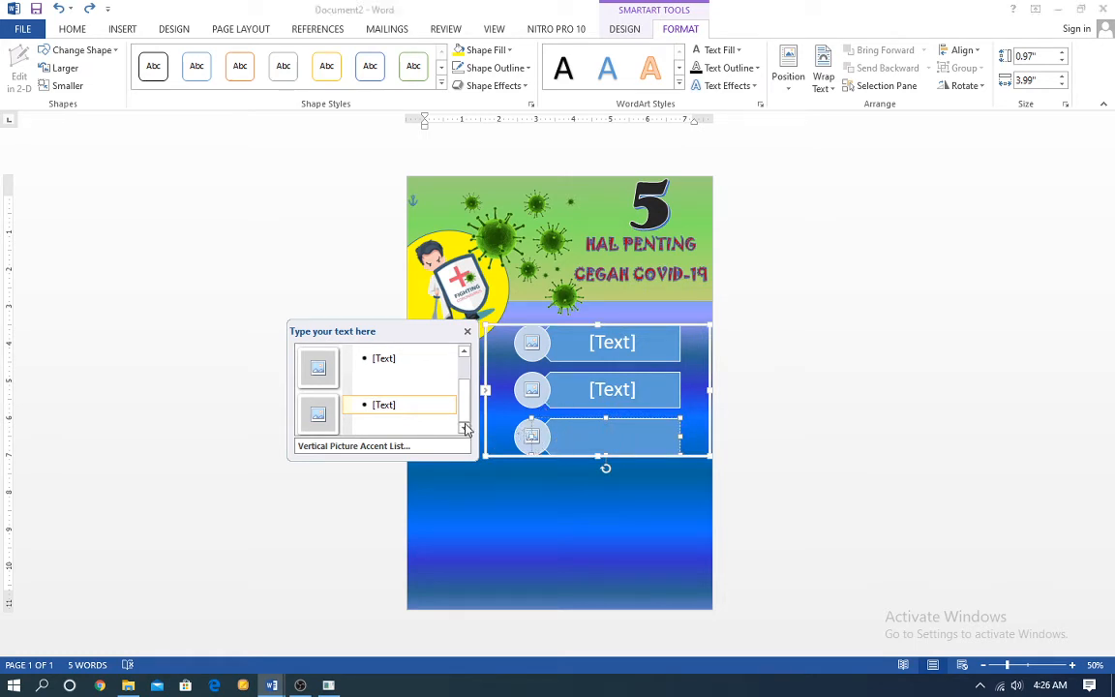
# Add two more items after the third entry in the SmartArt's text pane, then close the pane
pyautogui.click(435, 390)
pyautogui.press('Return')
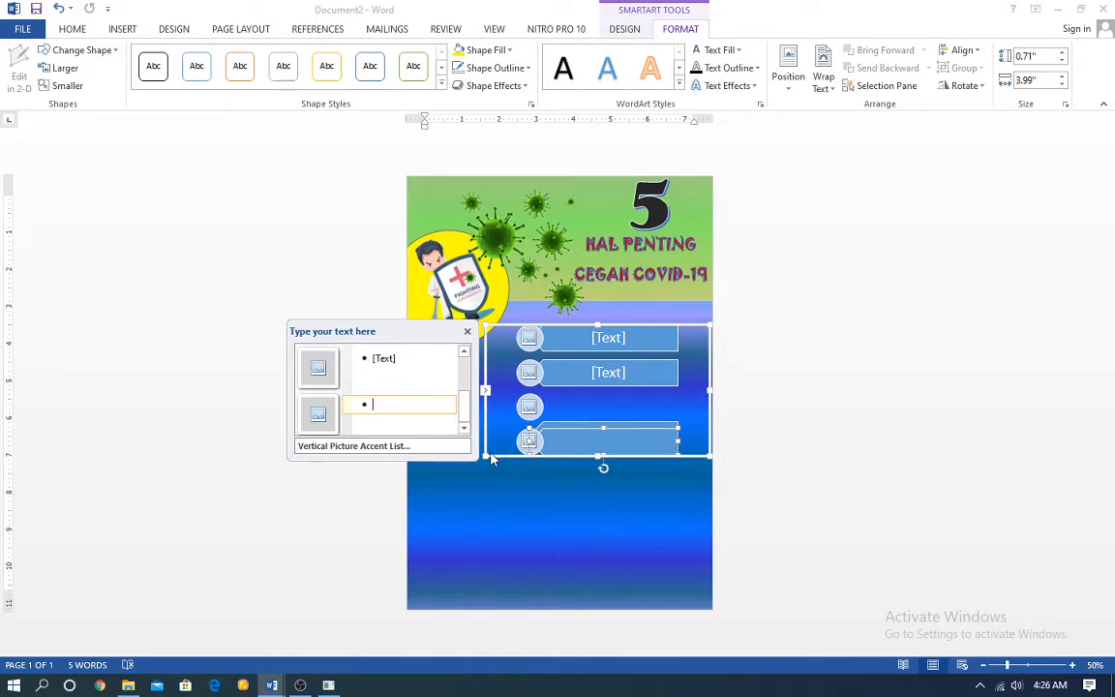
pyautogui.press('Return')
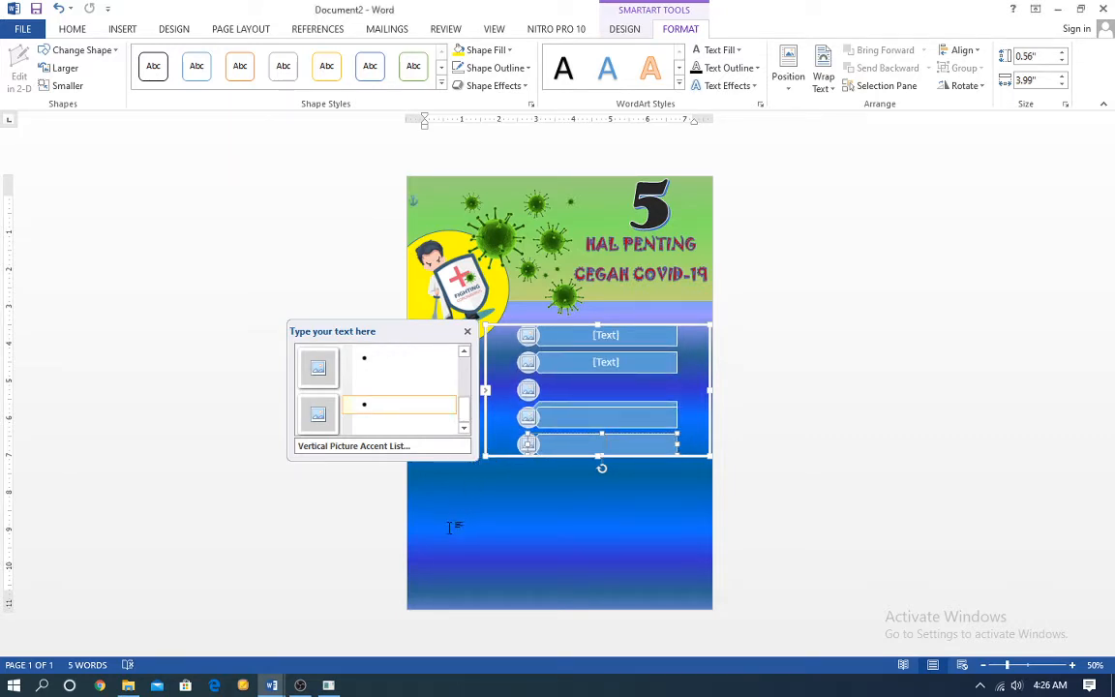
pyautogui.click(466, 331)
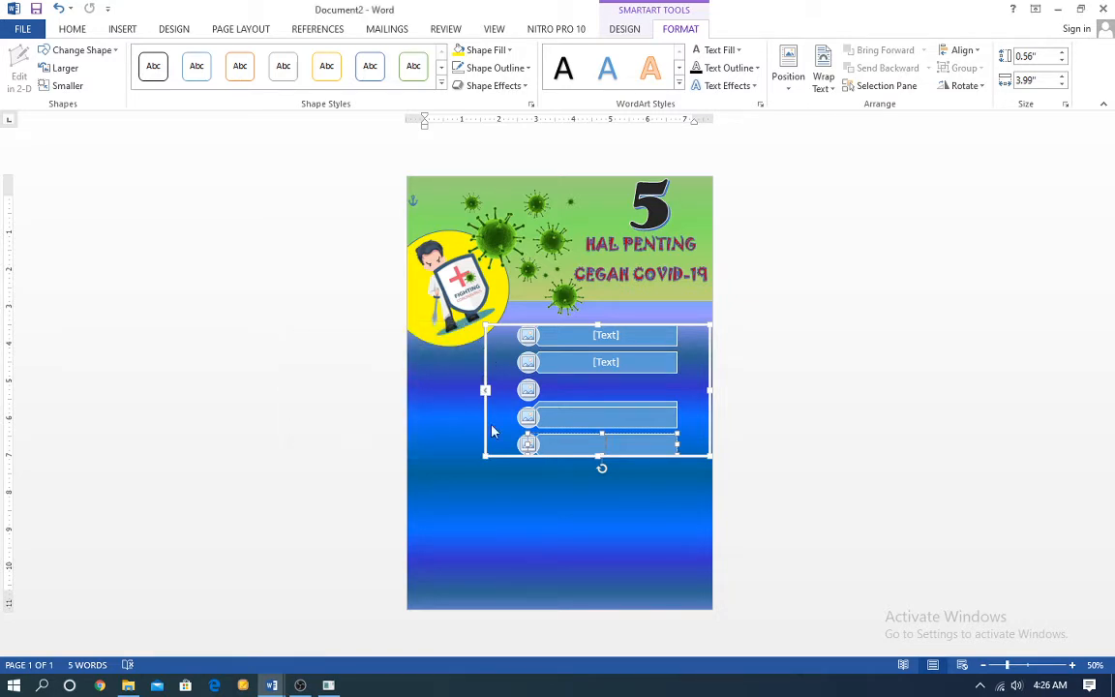
# Enlarge the SmartArt to about 4.85" high by 7.46" wide and move the displaced third text bar up beside its picture circle
pyautogui.moveTo(485, 451); pyautogui.dragTo(431, 504)
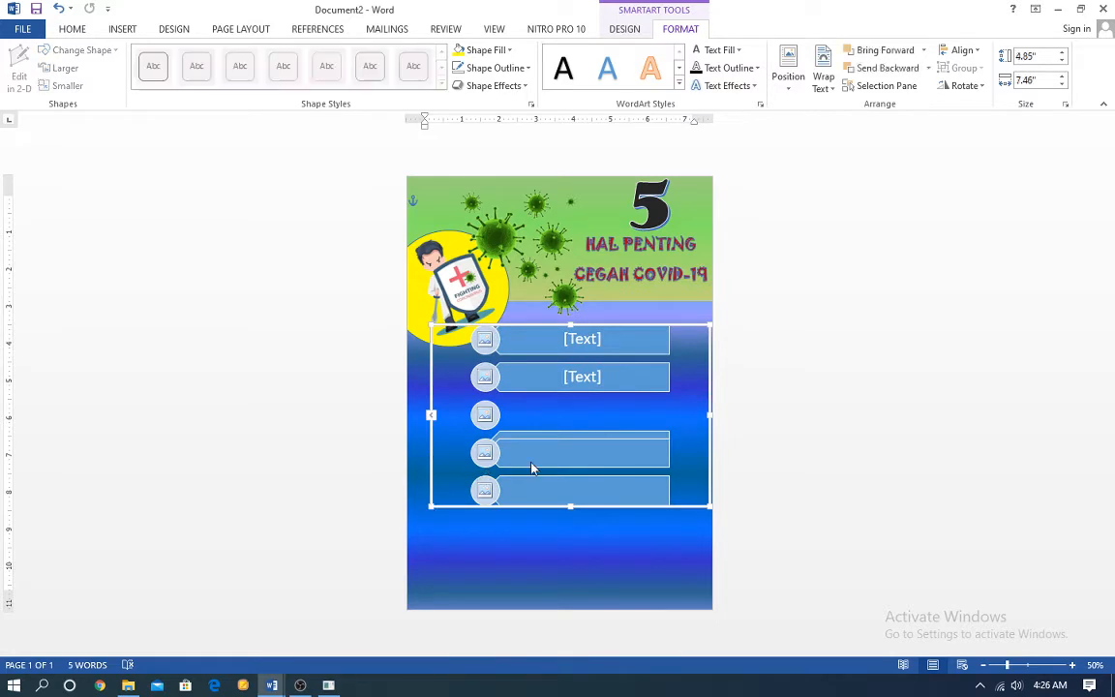
pyautogui.click(560, 431)
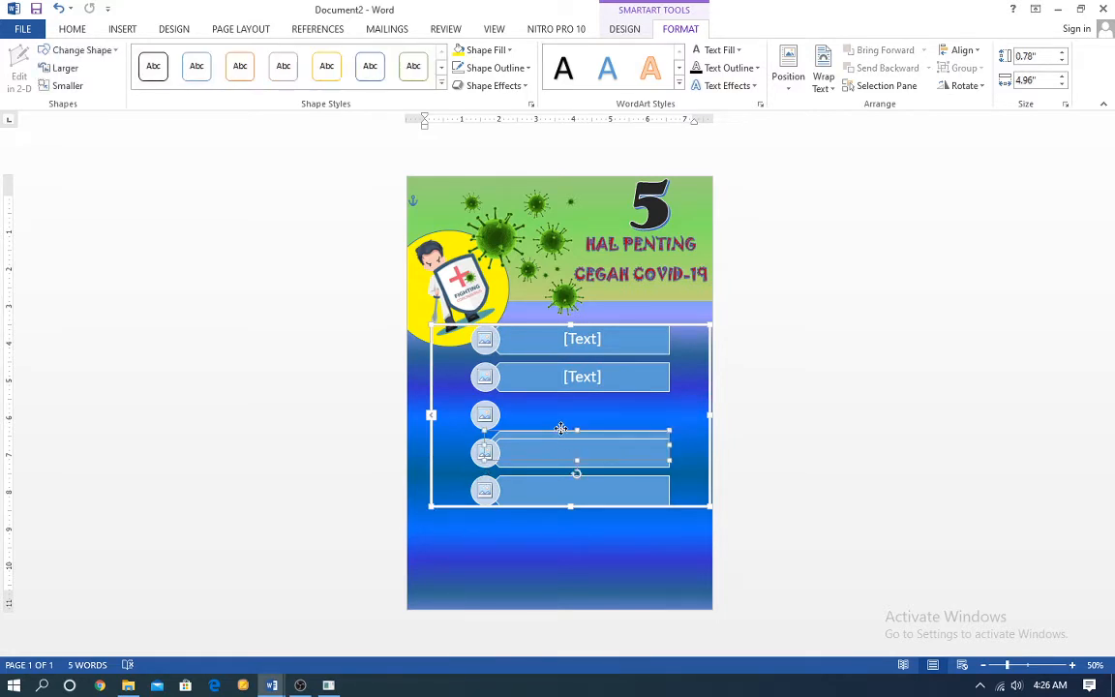
pyautogui.moveTo(560, 428)
pyautogui.mouseDown()
pyautogui.moveTo(560, 398)
pyautogui.moveTo(561, 409)
pyautogui.mouseUp()
pyautogui.click(674, 514)
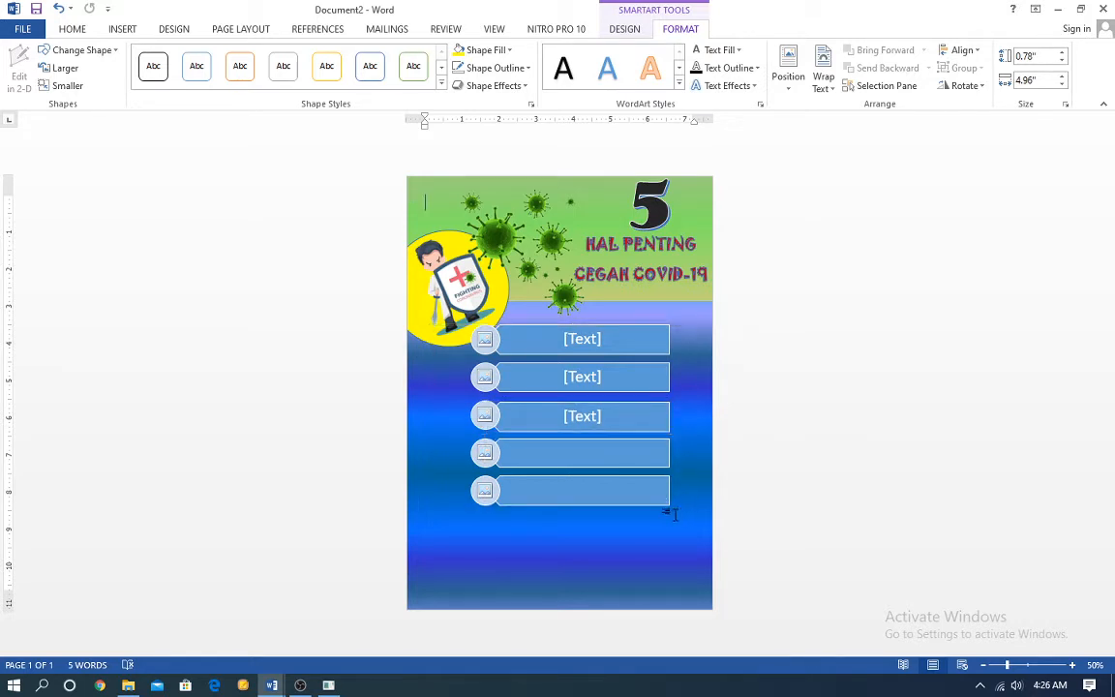
# Enlarge the SmartArt further and shift it so the five text bars end just inside the page's right edge
pyautogui.click(646, 488)
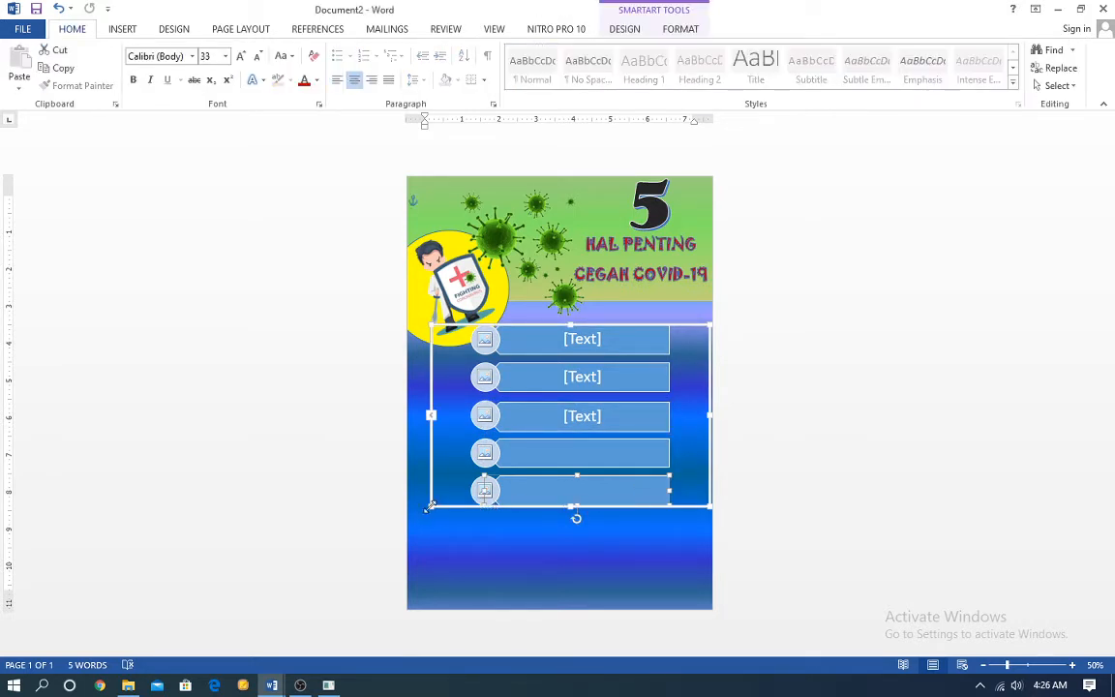
pyautogui.moveTo(432, 503); pyautogui.dragTo(413, 527)
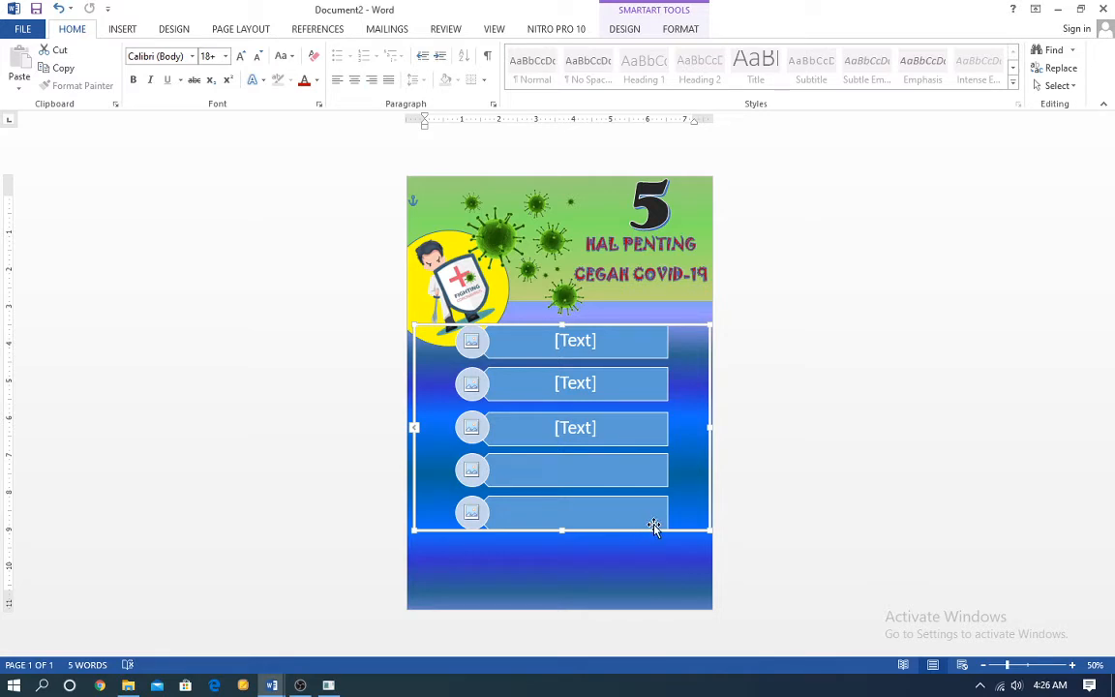
pyautogui.moveTo(652, 530); pyautogui.dragTo(689, 536)
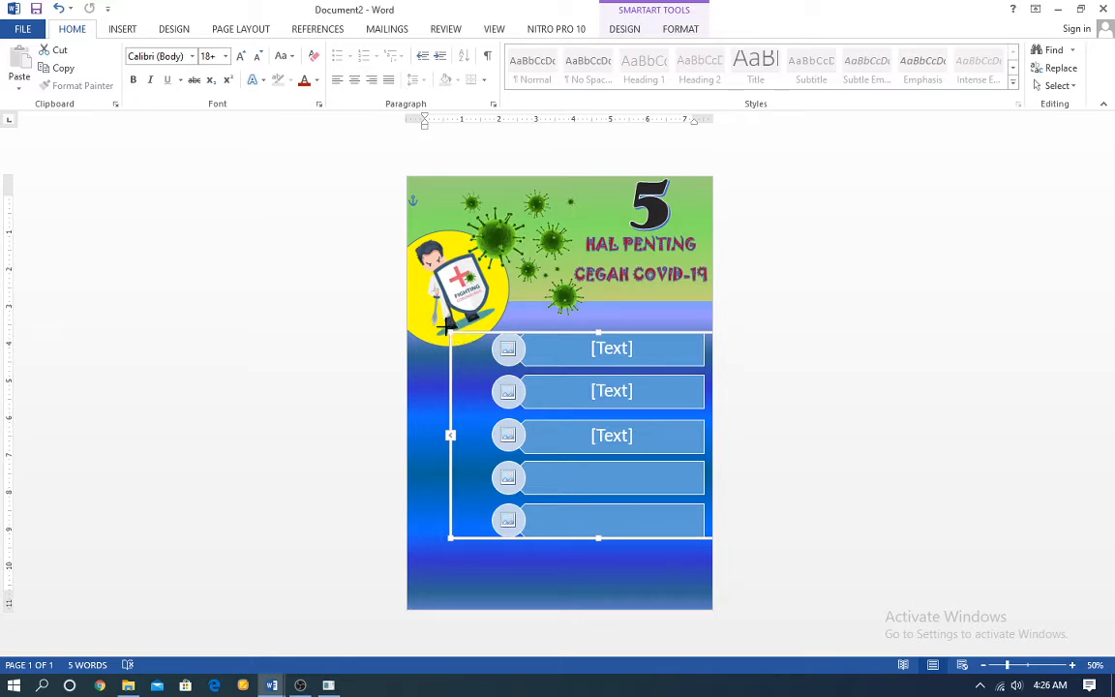
pyautogui.moveTo(448, 329); pyautogui.dragTo(443, 326)
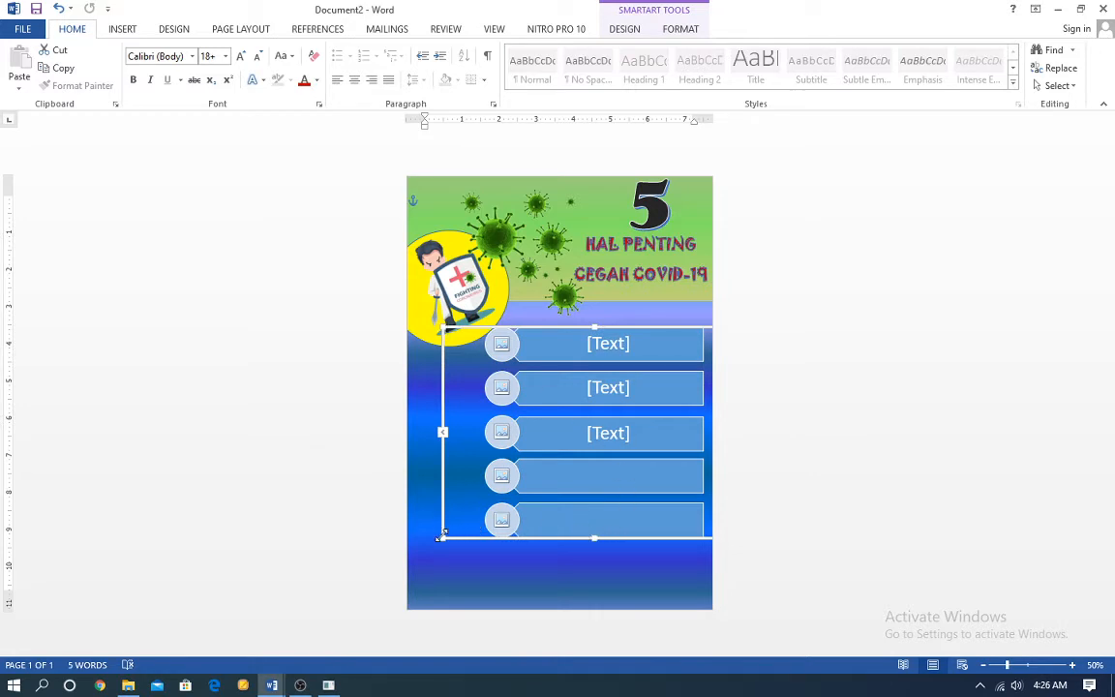
pyautogui.moveTo(435, 534); pyautogui.dragTo(411, 532)
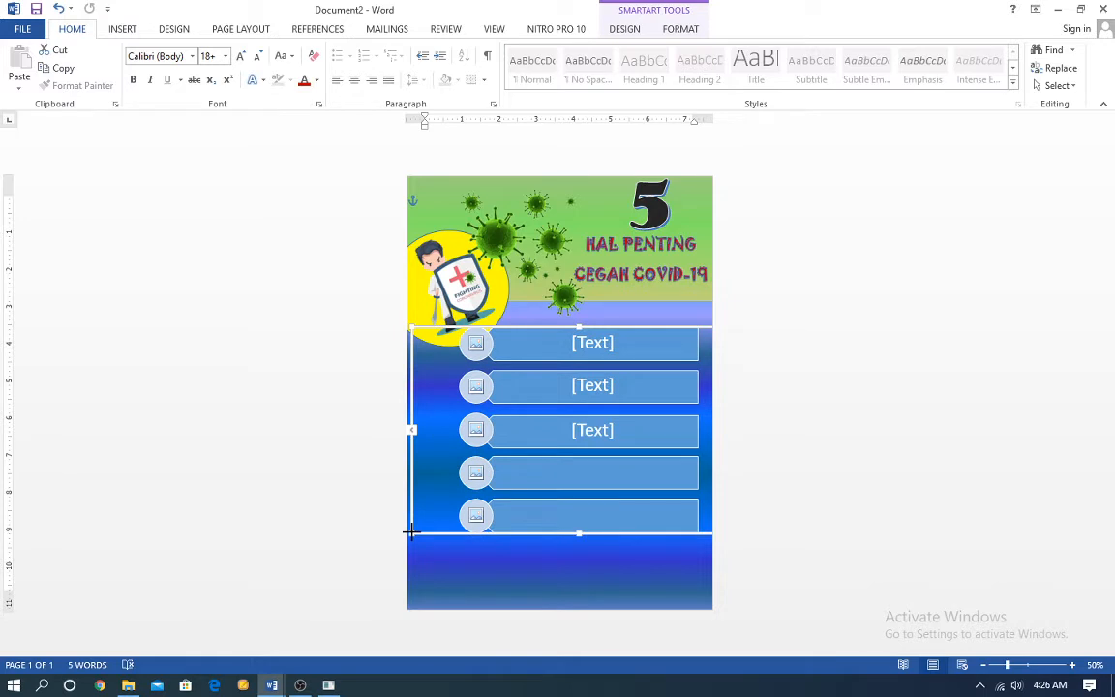
pyautogui.moveTo(656, 536)
pyautogui.mouseDown()
pyautogui.moveTo(662, 545)
pyautogui.moveTo(663, 534)
pyautogui.mouseUp()
pyautogui.click(664, 548)
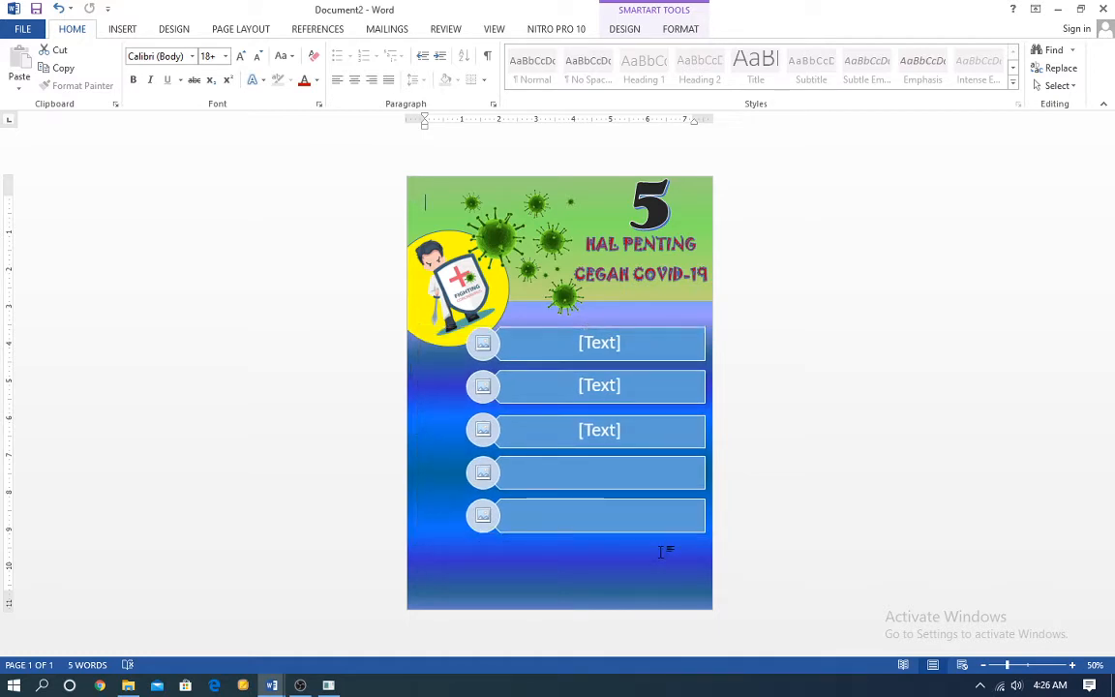
# Reopen the SmartArt's text pane at the first entry and check the item wording in the finished poster in Document1
pyautogui.click(599, 362)
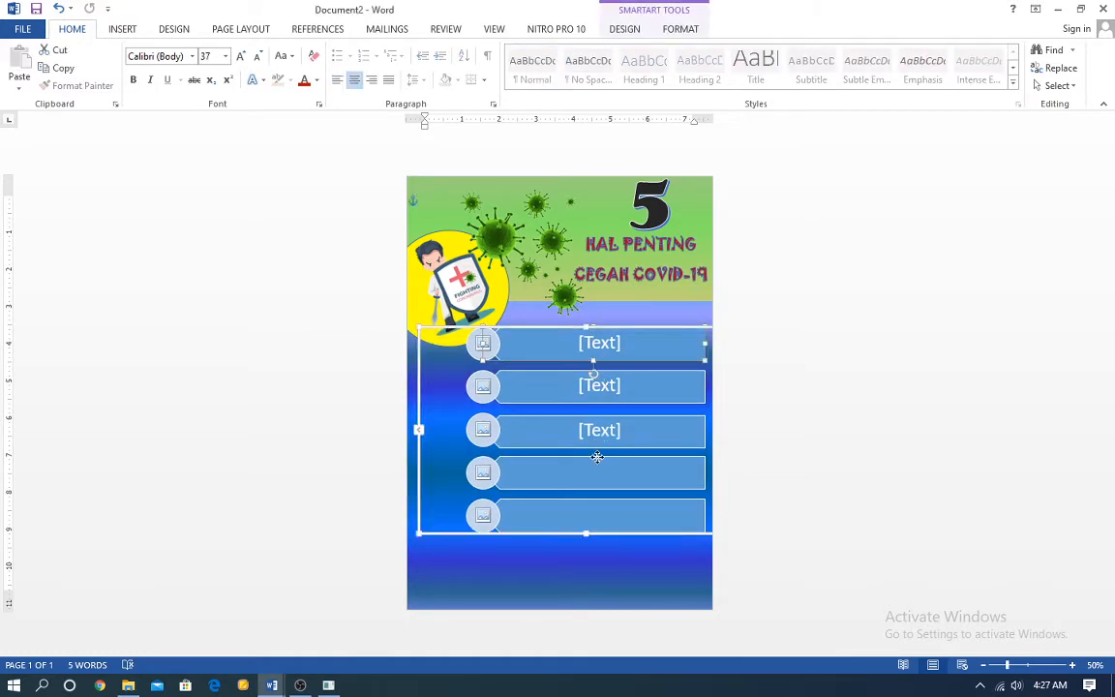
pyautogui.click(541, 473)
pyautogui.click(420, 432)
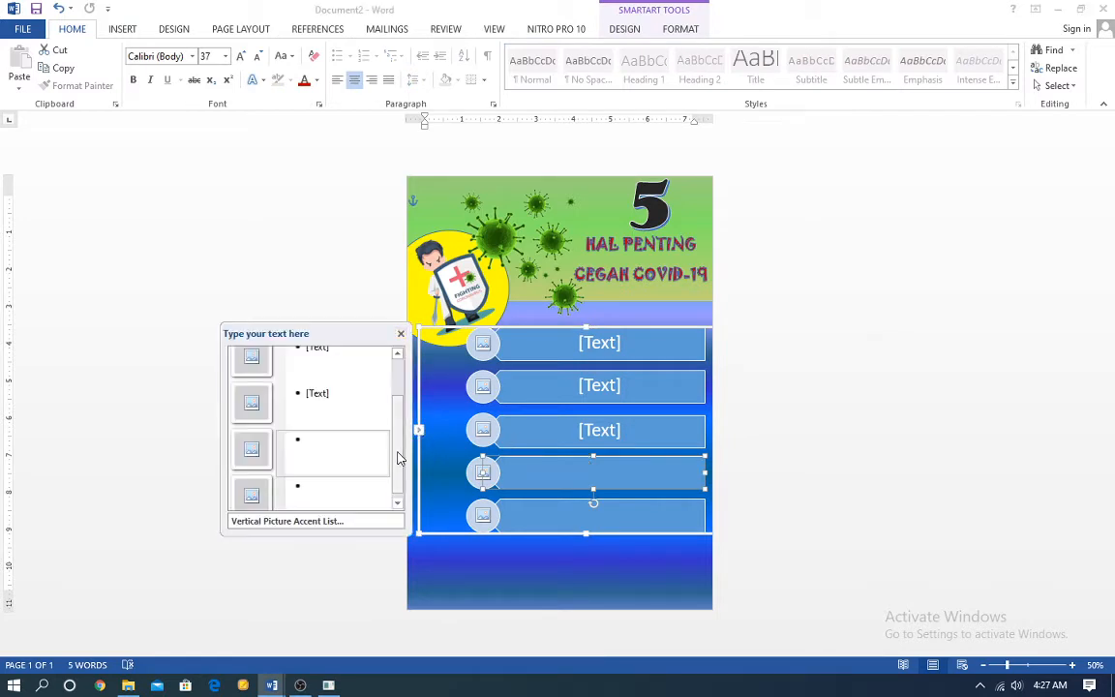
pyautogui.scroll(3, 401, 444)
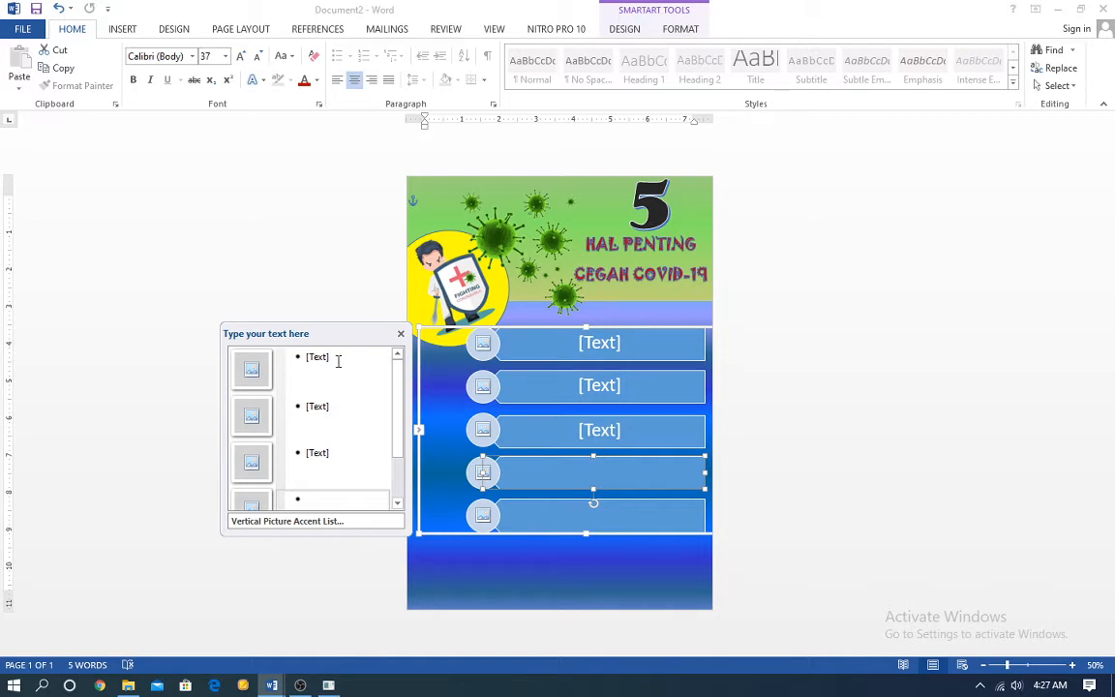
pyautogui.moveTo(271, 678)
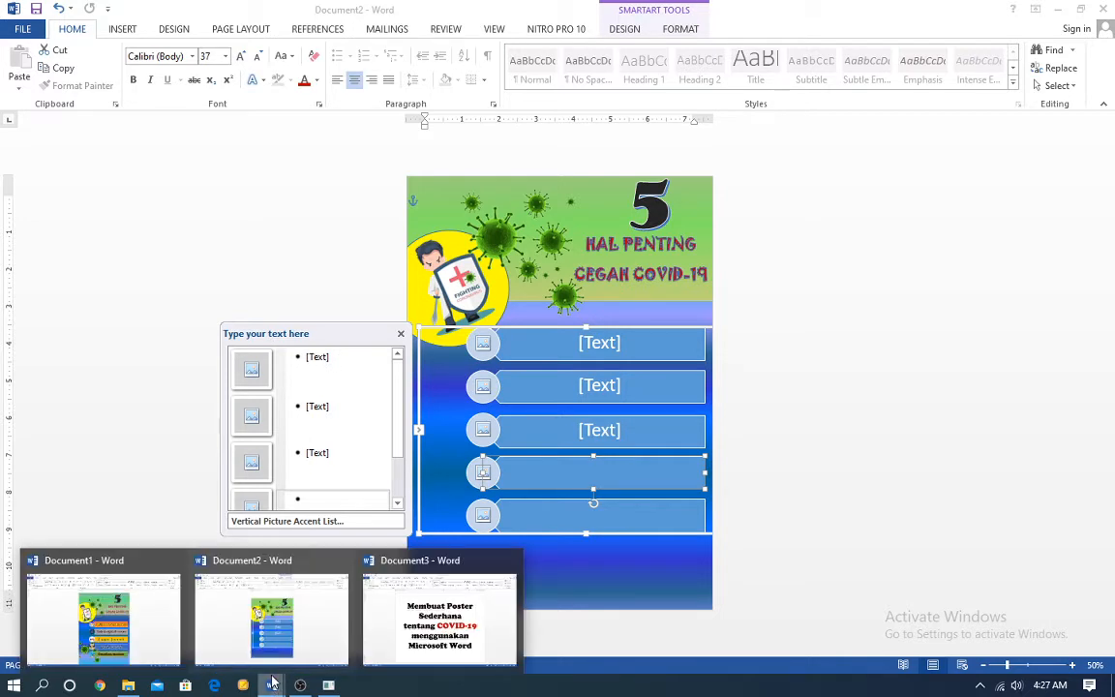
pyautogui.click(131, 621)
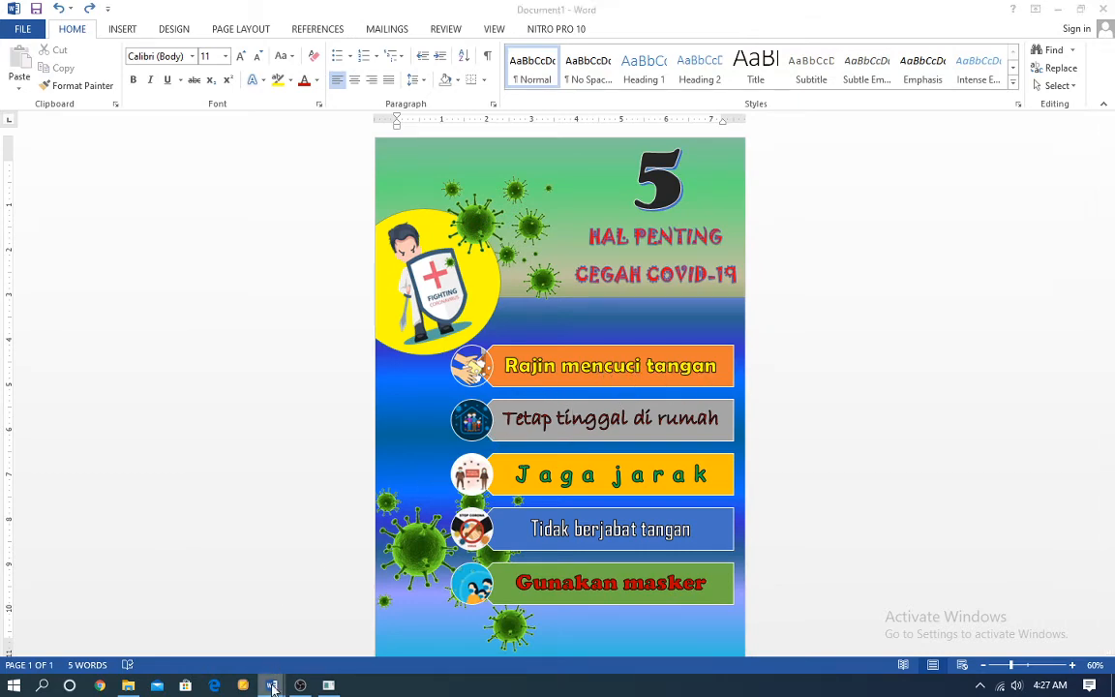
pyautogui.moveTo(271, 677)
pyautogui.click(334, 649)
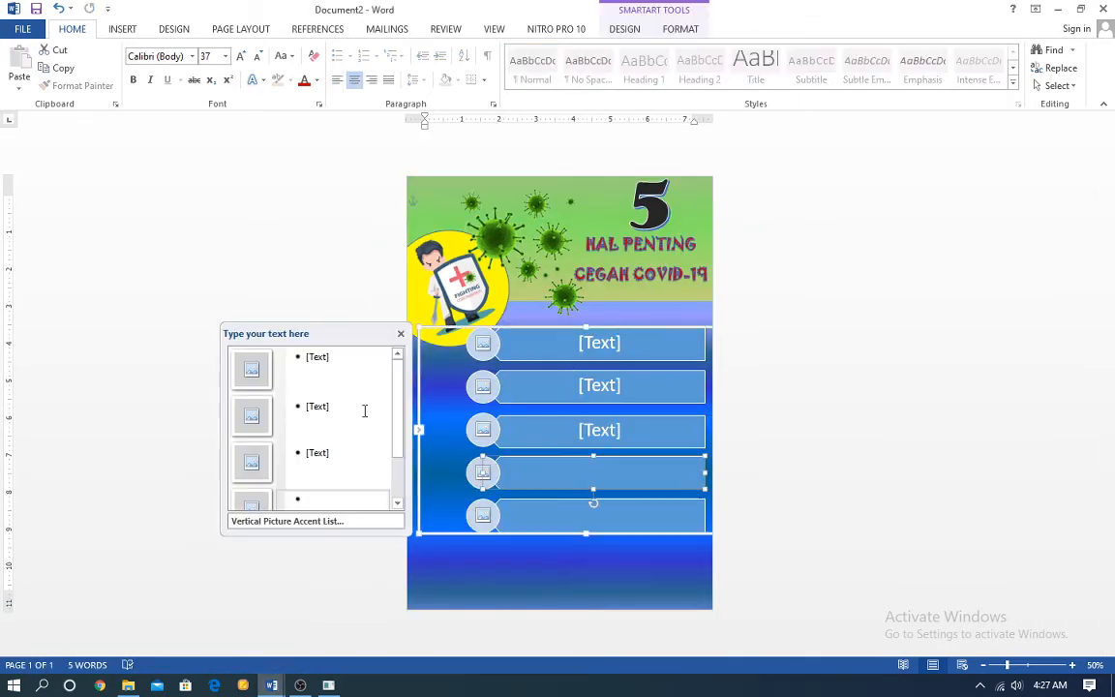
# Fill the first list item with the text "Rajin mencuci tangan" and the picture Cuci tangan from the Gambar Poster folder
pyautogui.click(319, 357)
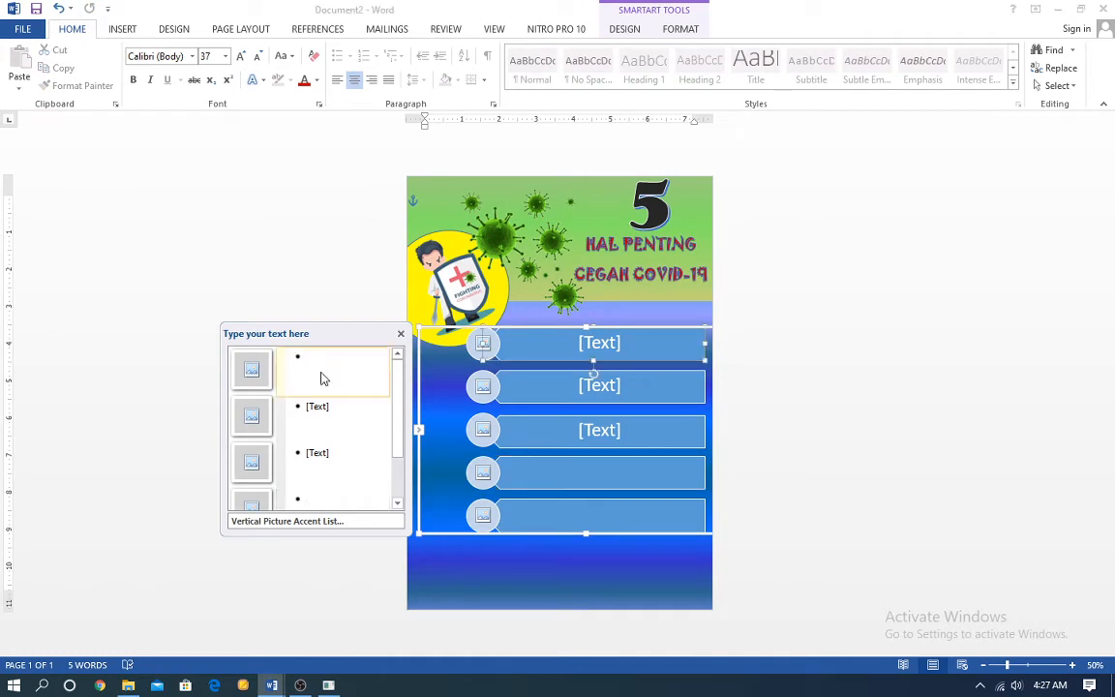
pyautogui.write('rajin m')
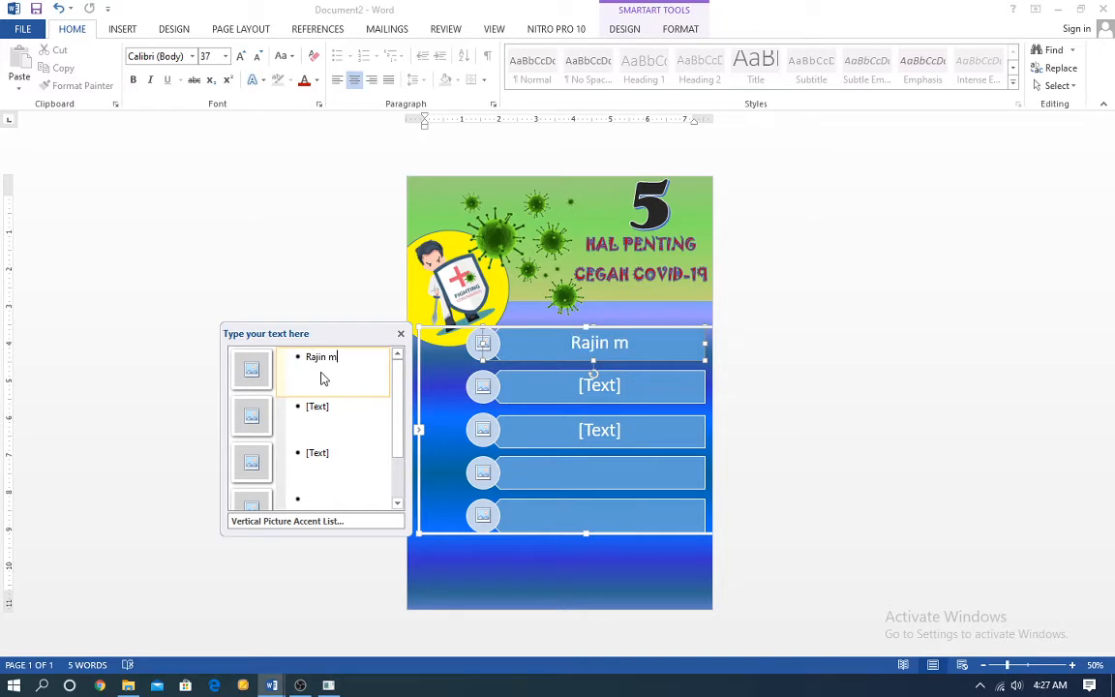
pyautogui.write('encuci')
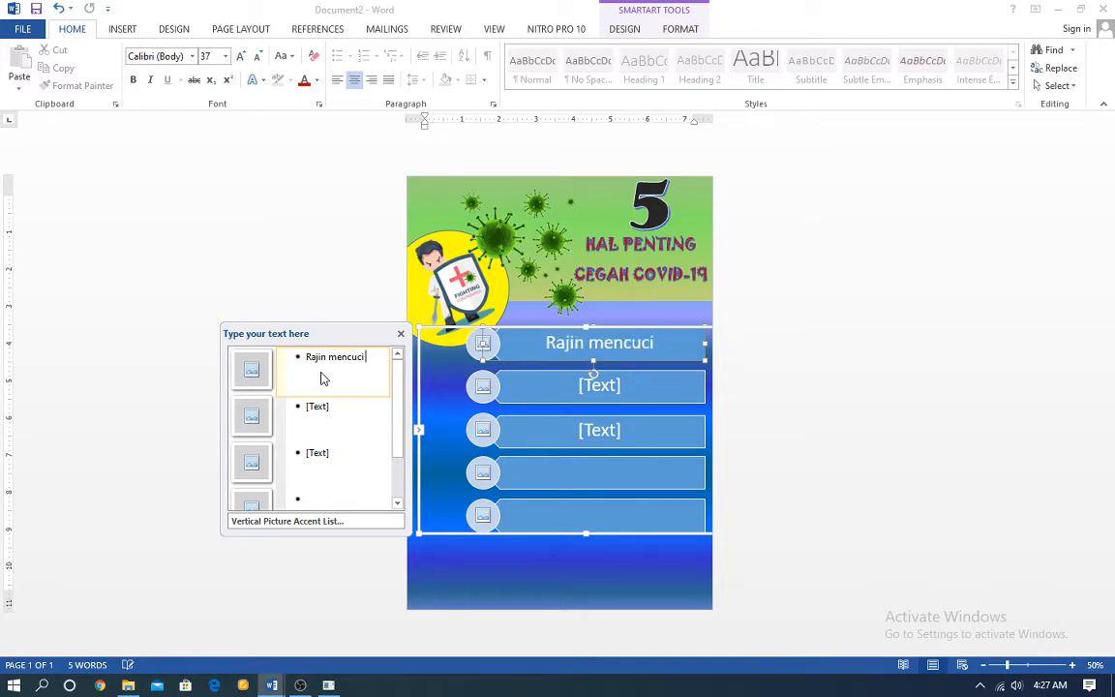
pyautogui.write(' tangan')
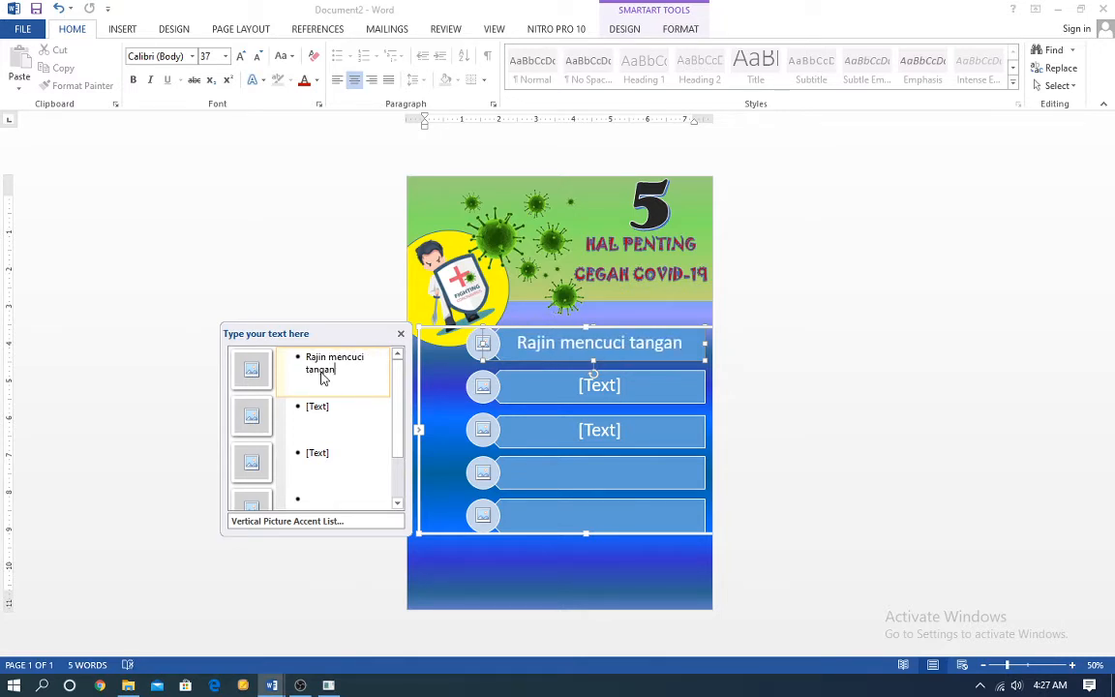
pyautogui.click(252, 372)
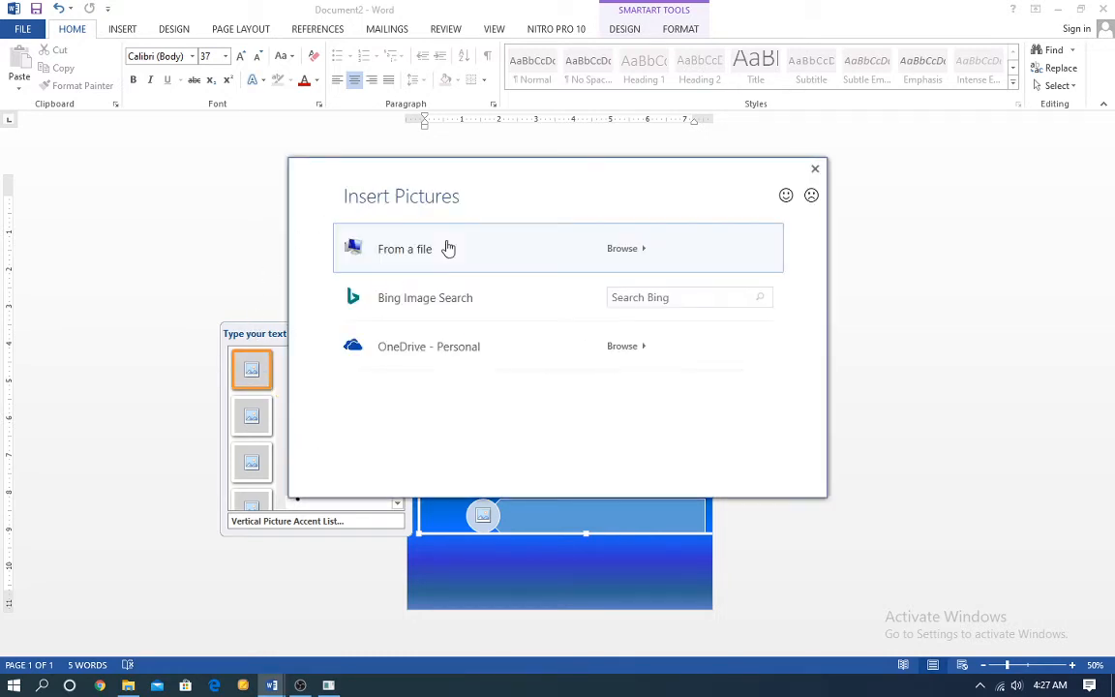
pyautogui.click(420, 254)
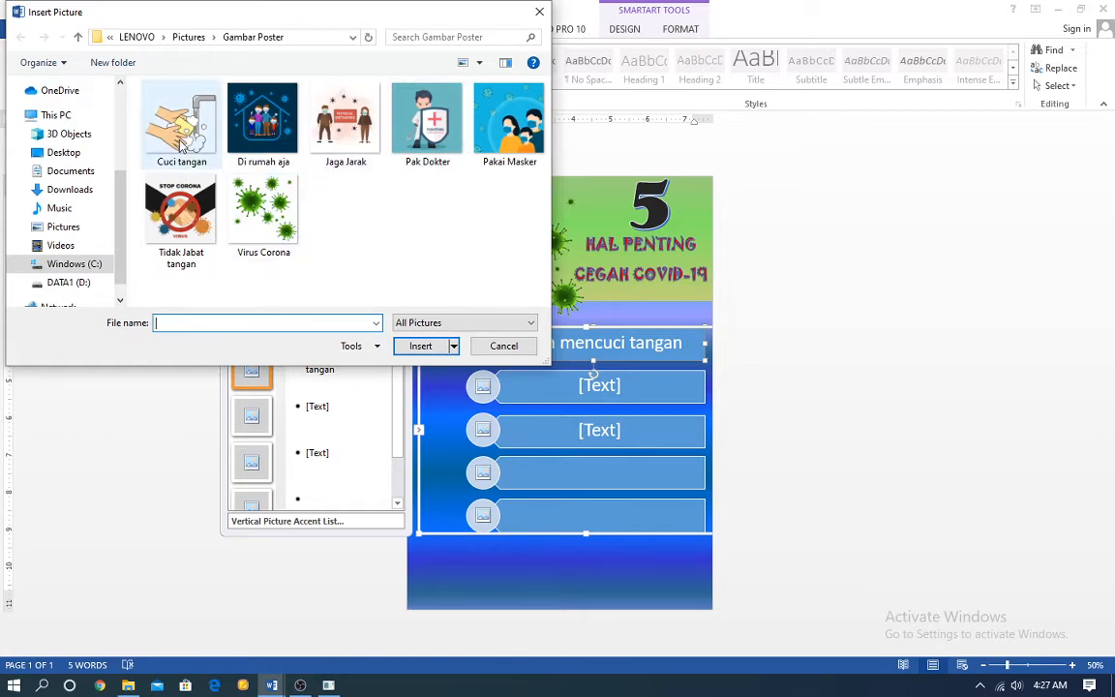
pyautogui.click(181, 124)
pyautogui.click(414, 349)
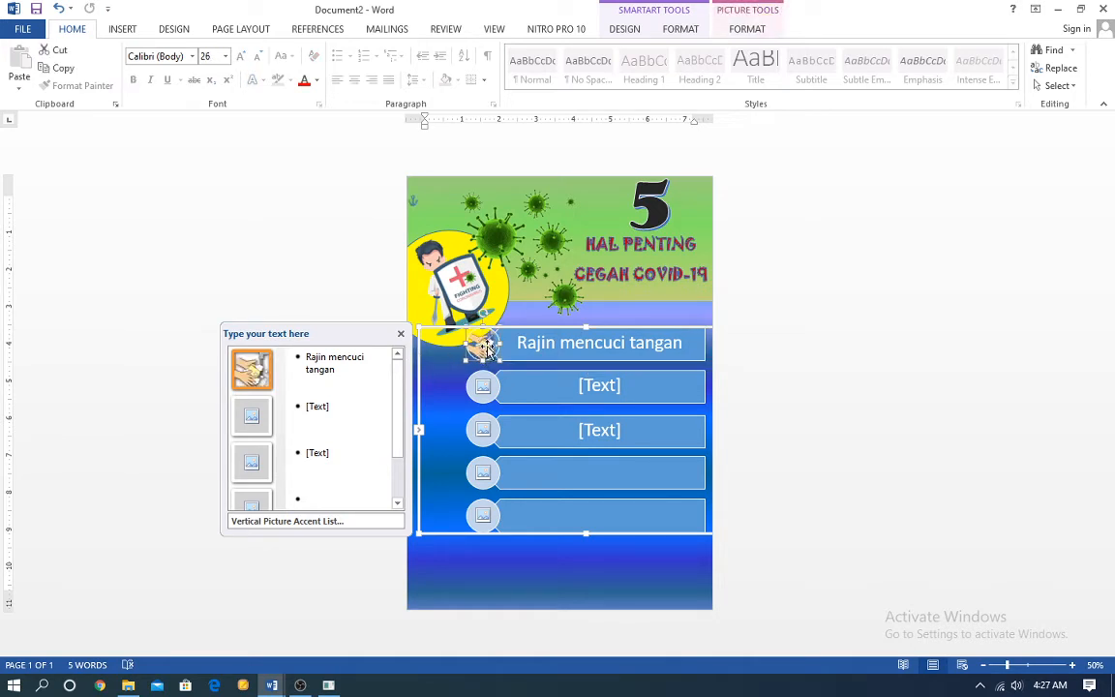
# Fill the second list item with the text "Tetap tinggal di rumah" and the picture Di rumah aja from the Gambar Poster folder
pyautogui.click(314, 407)
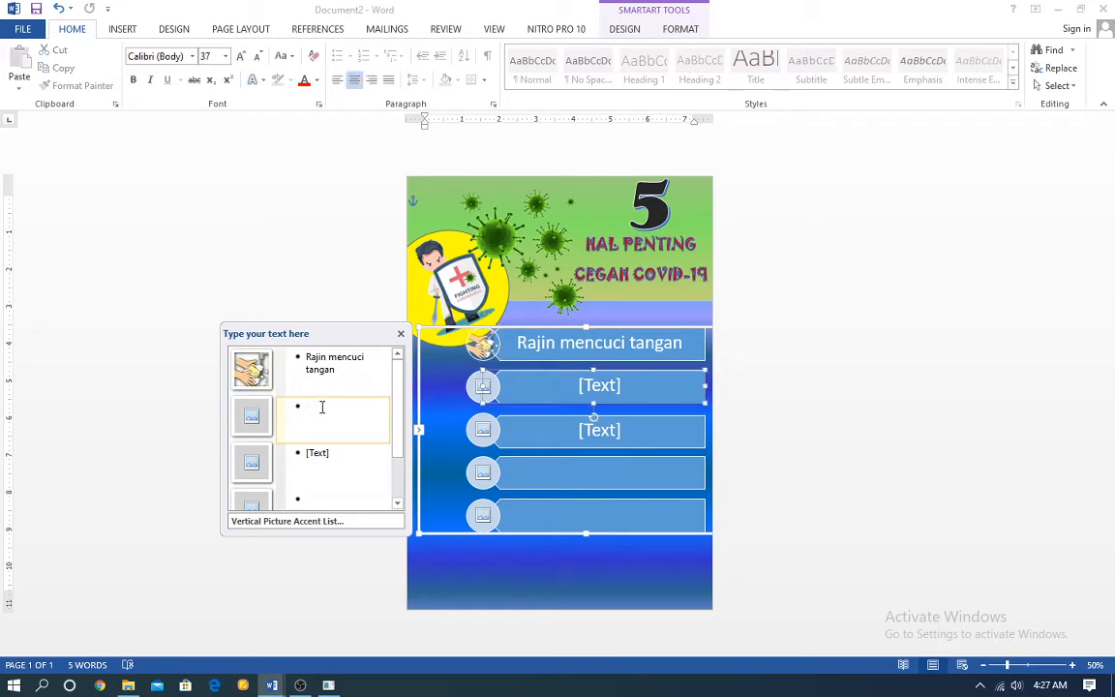
pyautogui.write('Tetap tinggal di ru')
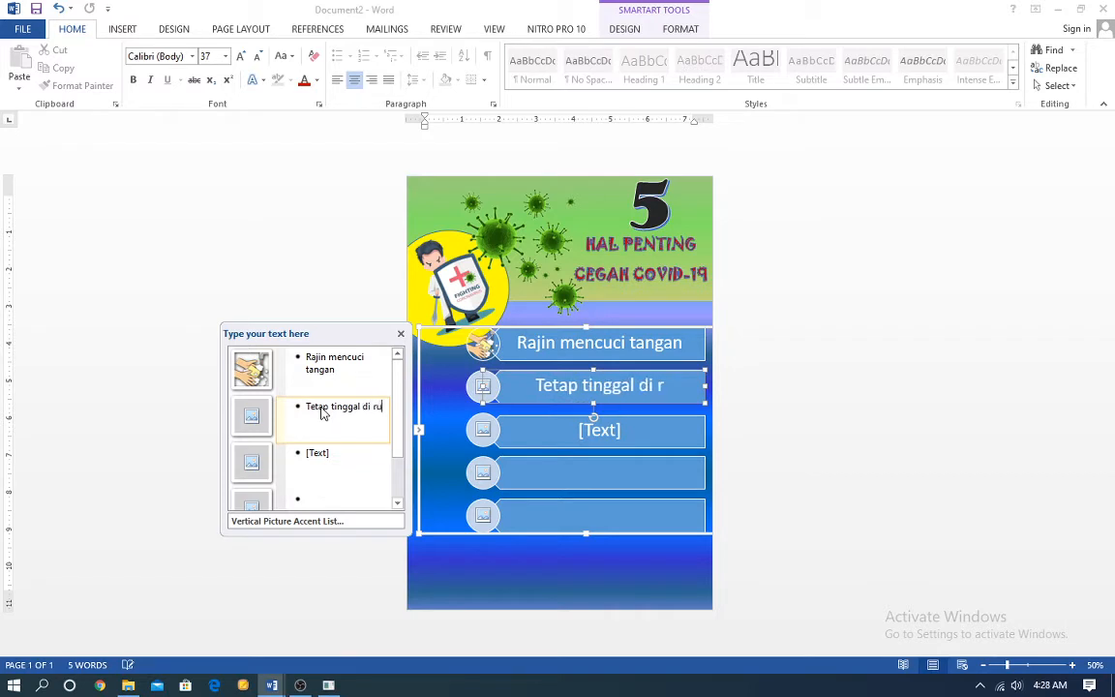
pyautogui.write('mah')
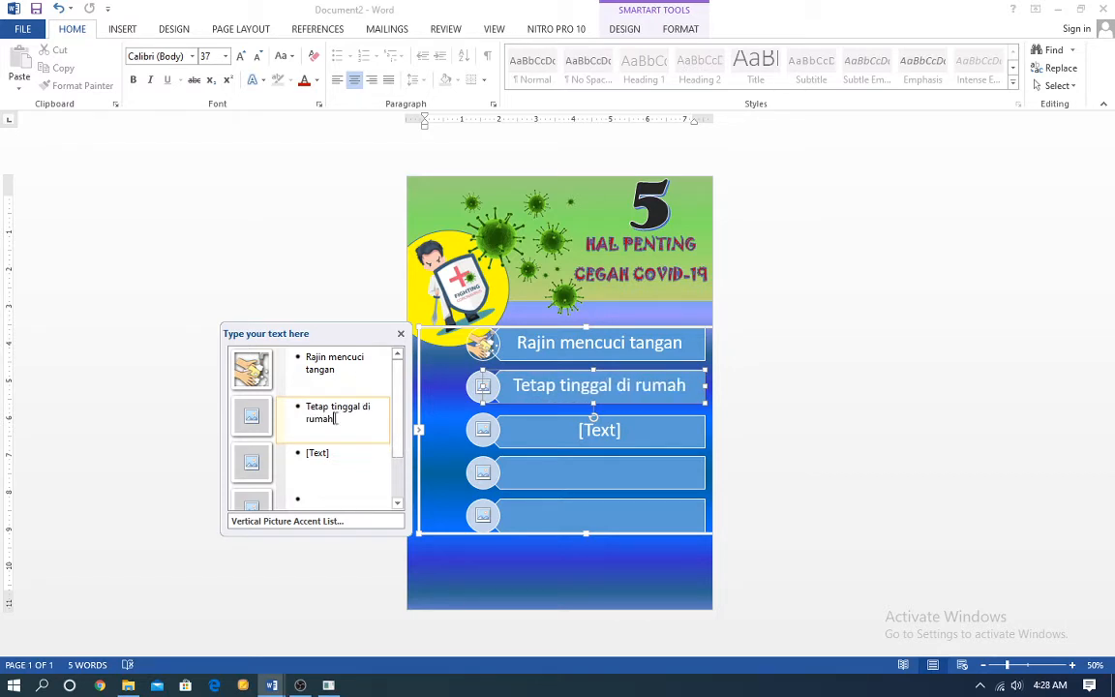
pyautogui.click(253, 417)
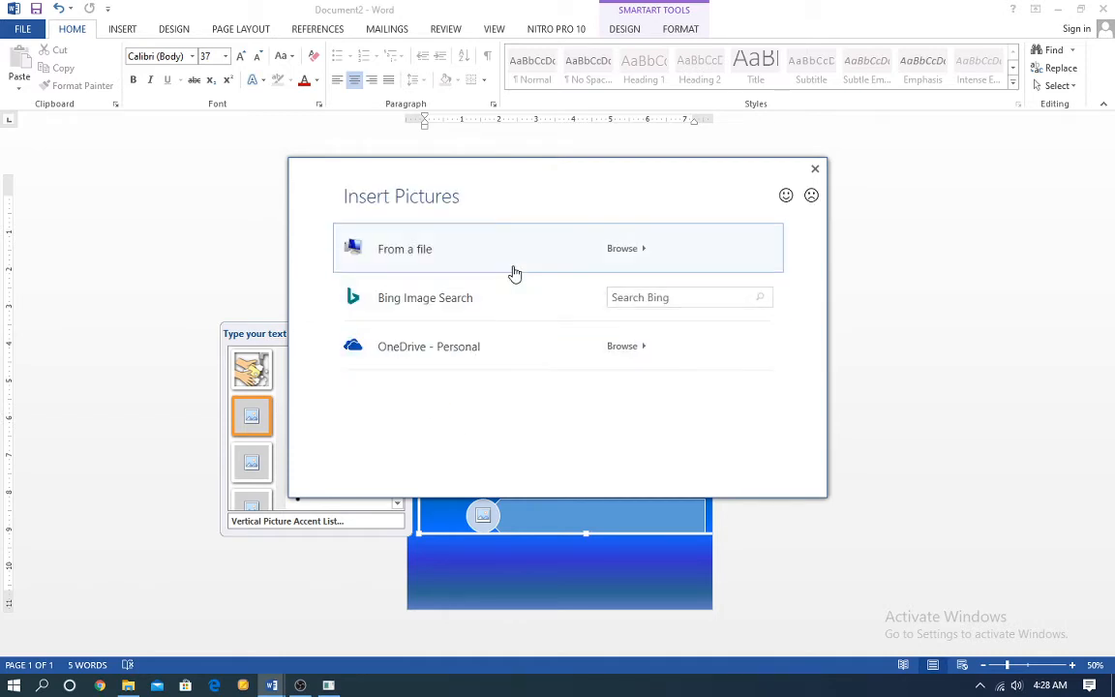
pyautogui.click(517, 258)
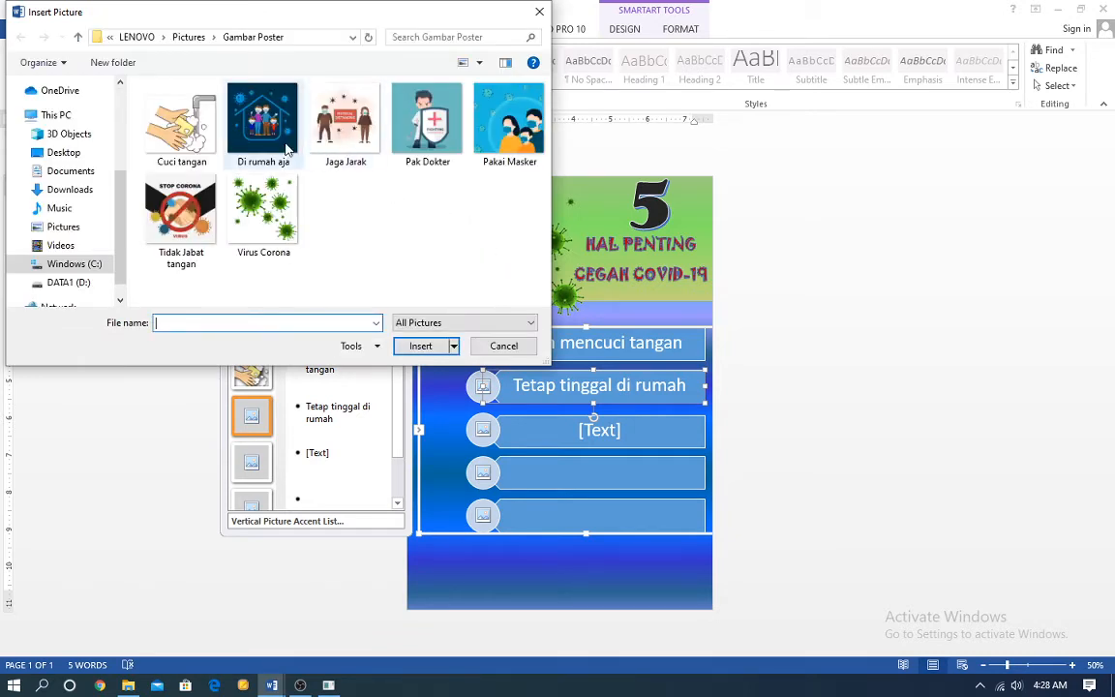
pyautogui.click(282, 145)
pyautogui.click(420, 346)
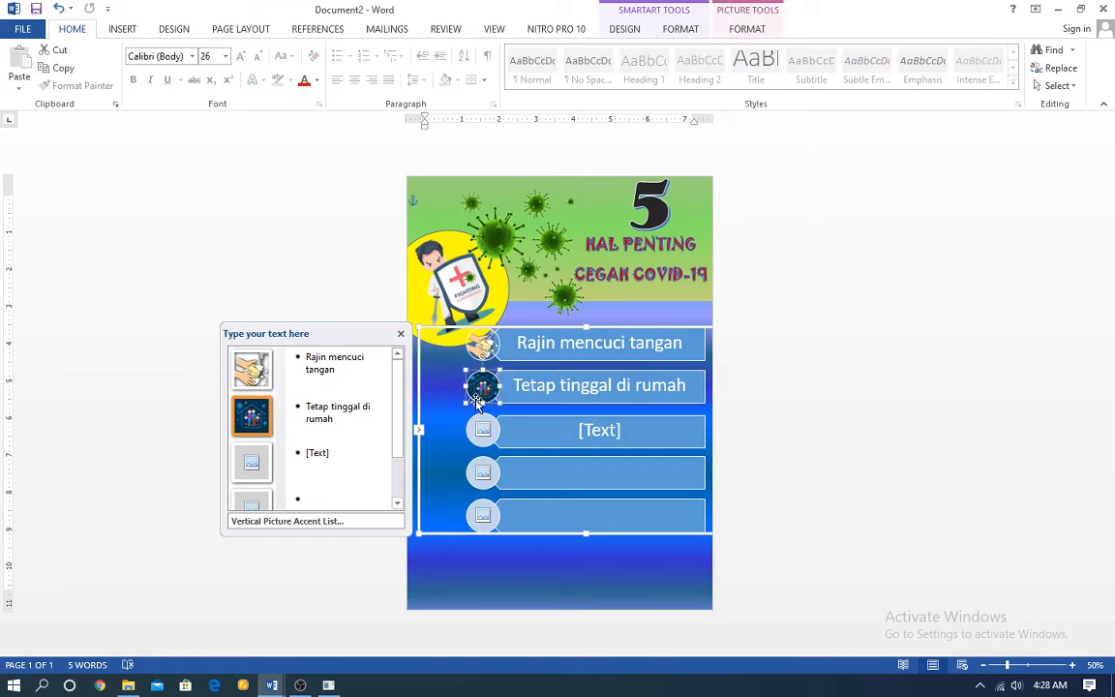
# Check the wording of the third list item in the finished poster in Document1 and return to Document2
pyautogui.click(333, 454)
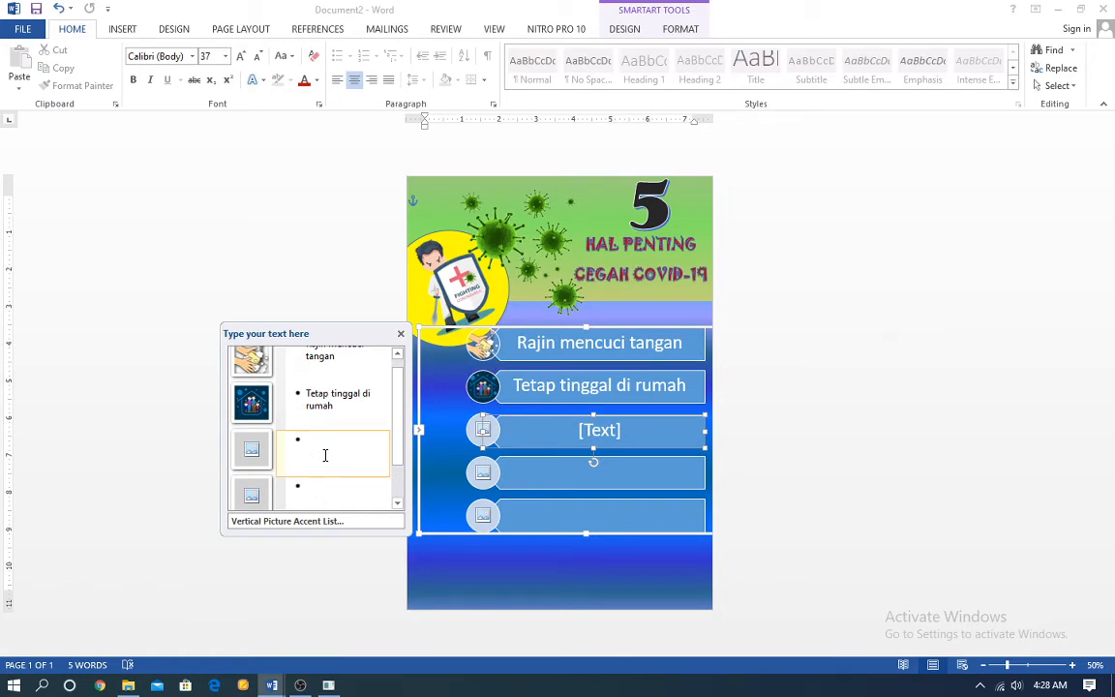
pyautogui.moveTo(270, 681)
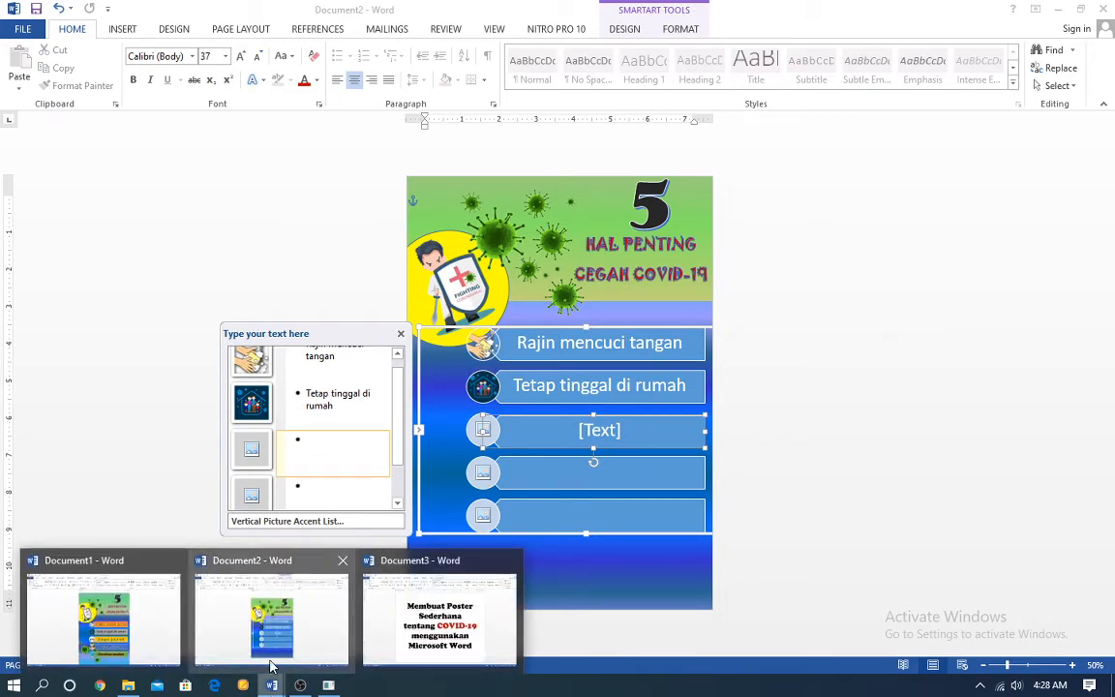
pyautogui.click(133, 638)
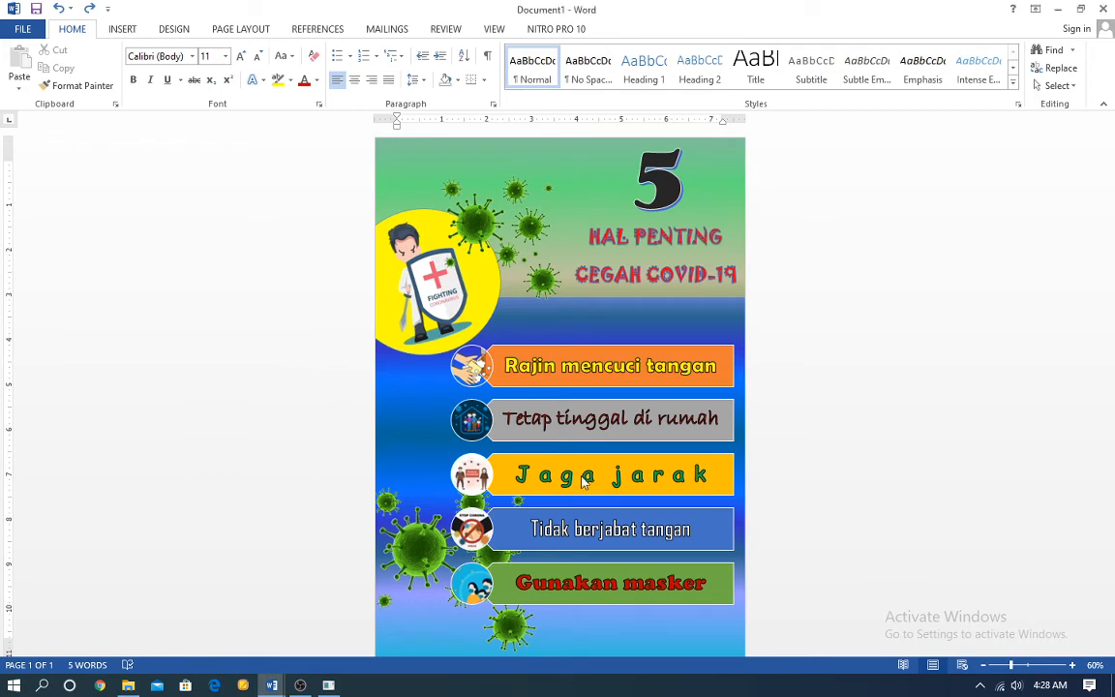
pyautogui.moveTo(271, 683)
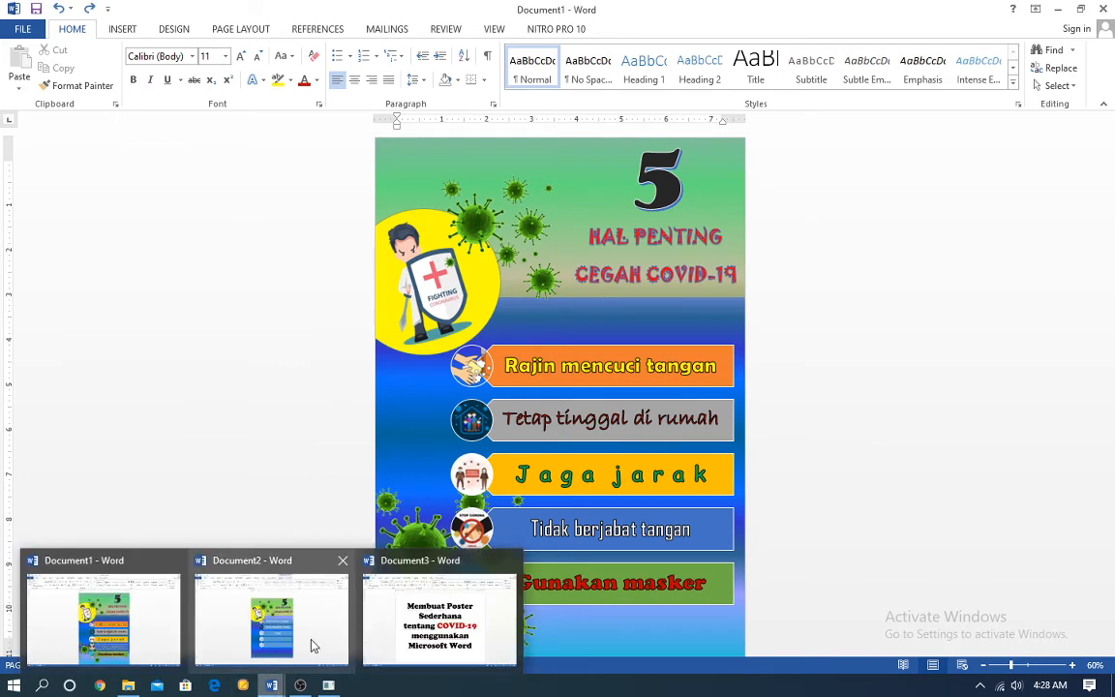
pyautogui.click(310, 638)
# Fill the third list item with the letter-spaced text "J a g a J a r a k"
pyautogui.click(531, 391)
pyautogui.click(593, 435)
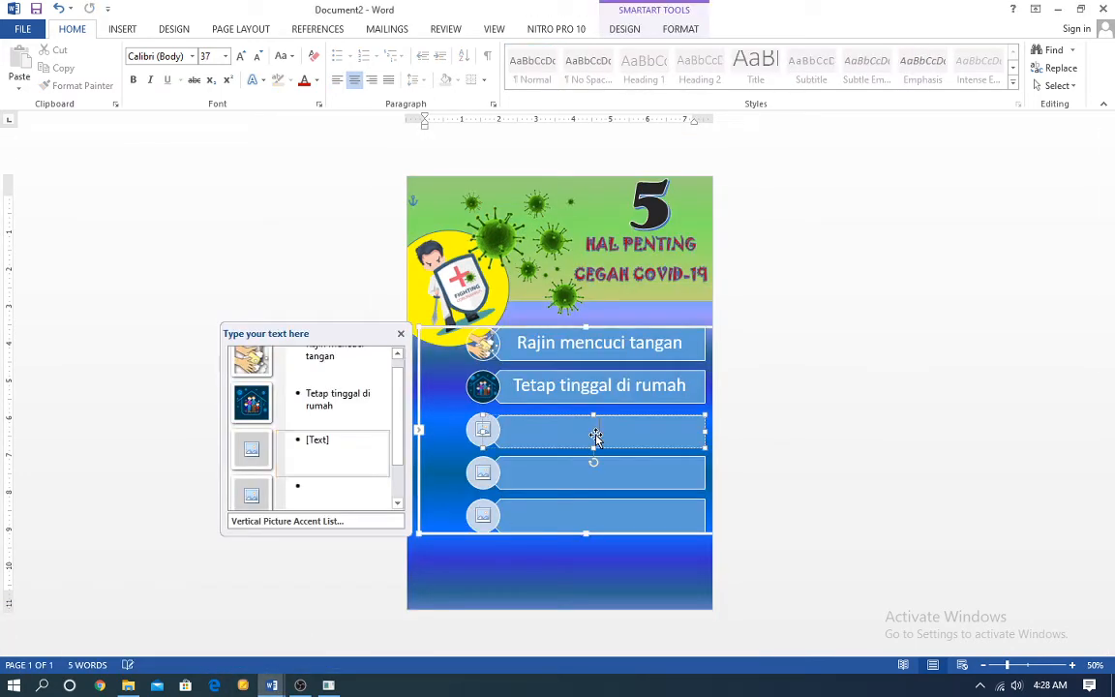
pyautogui.write('J A')
pyautogui.press('BackSpace')
pyautogui.write('a ga')
pyautogui.press('BackSpace')
pyautogui.write('a Ja')
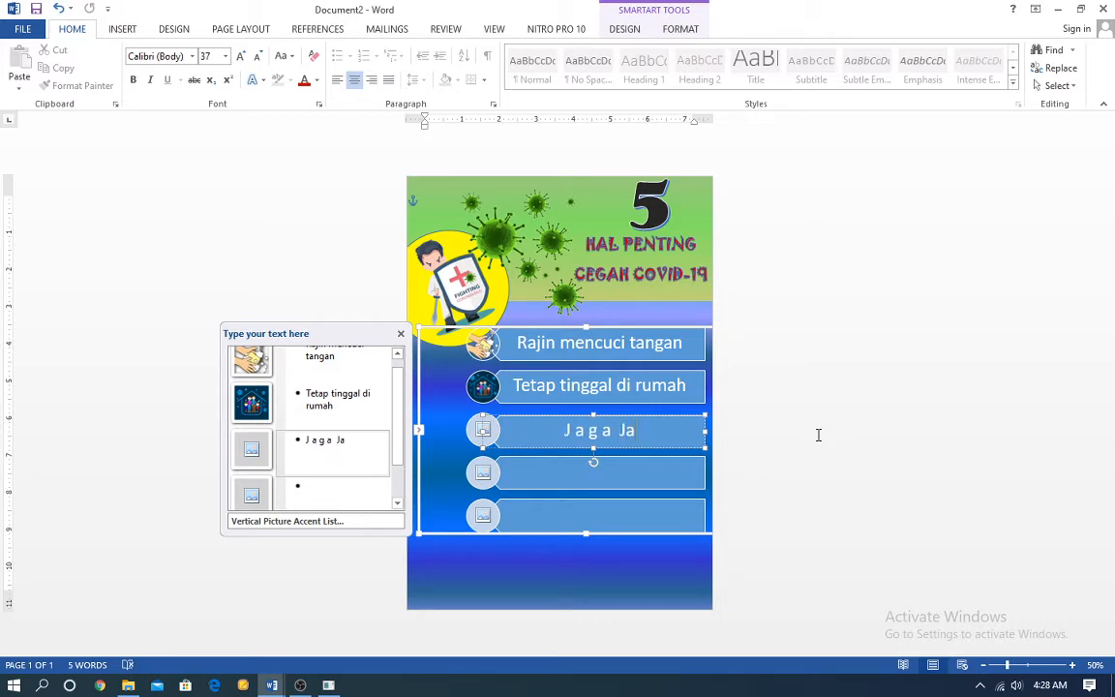
pyautogui.press('BackSpace')
pyautogui.write('a r a k')
# Insert the picture Jaga Jarak from the Gambar Poster folder into the third list item
pyautogui.click(259, 453)
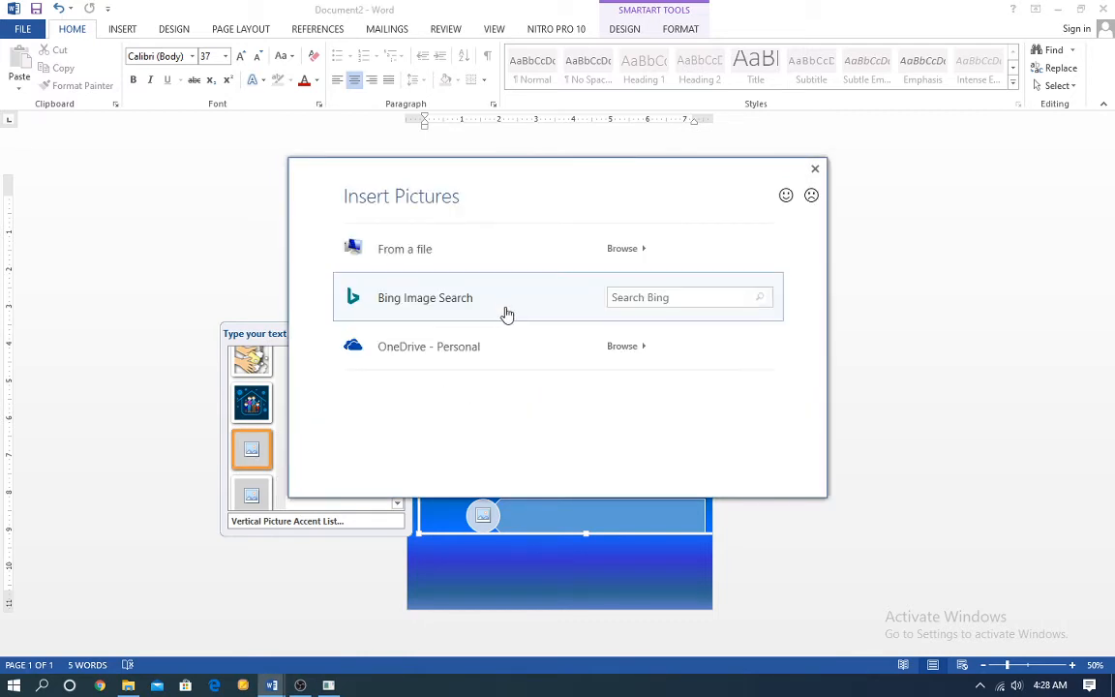
pyautogui.press('Escape')
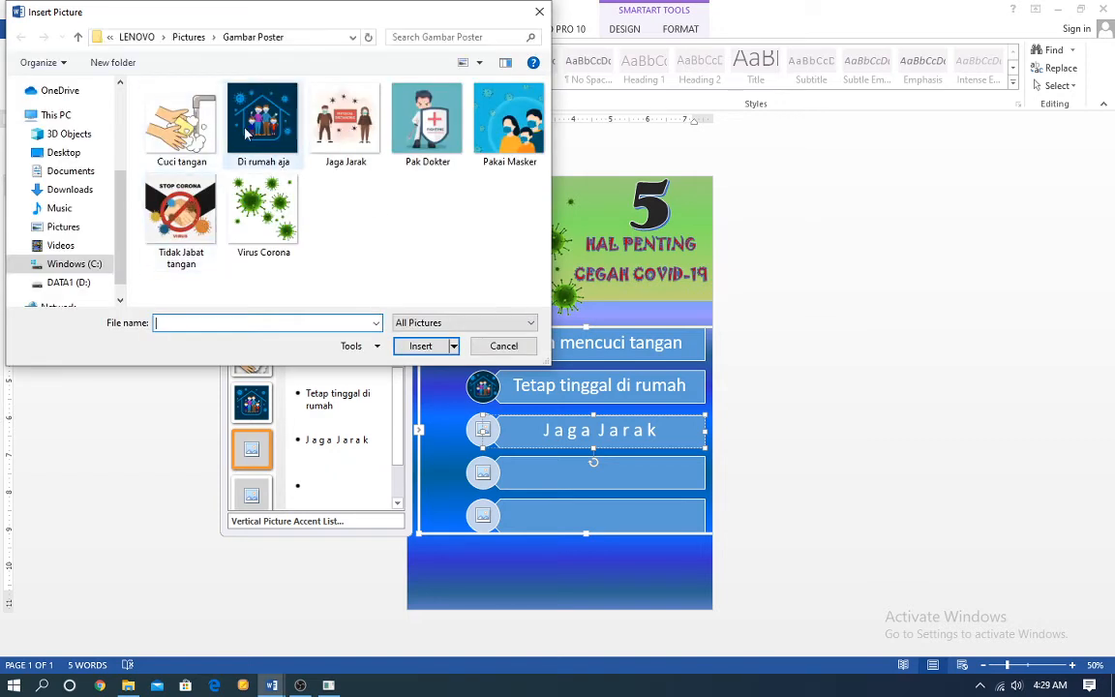
pyautogui.click(364, 143)
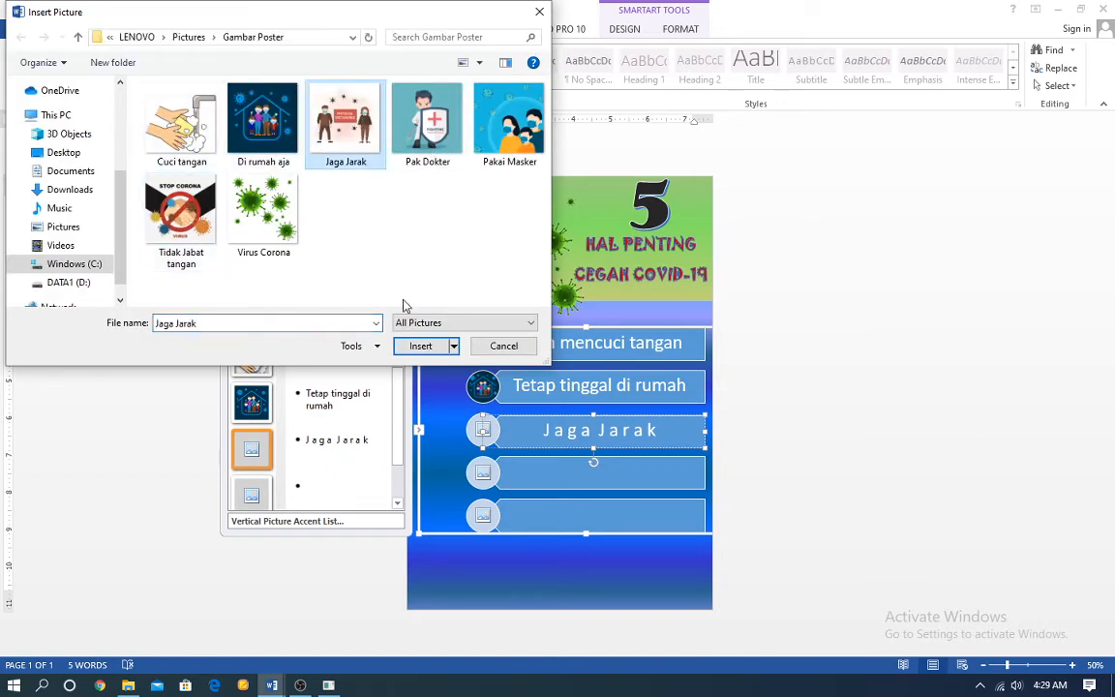
pyautogui.click(418, 346)
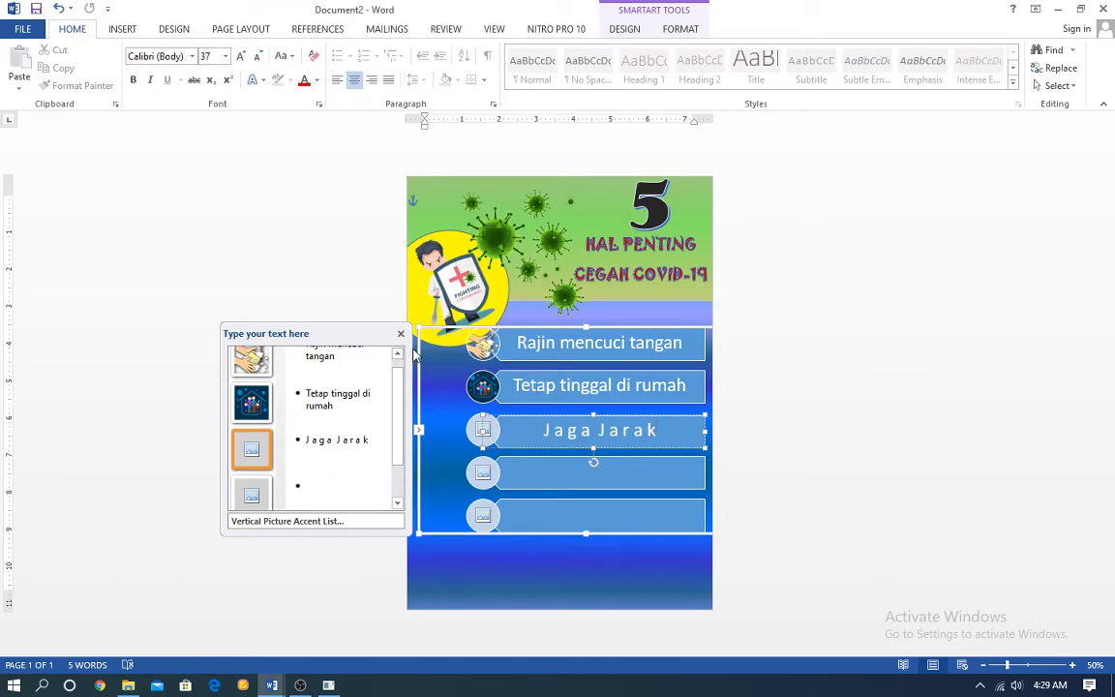
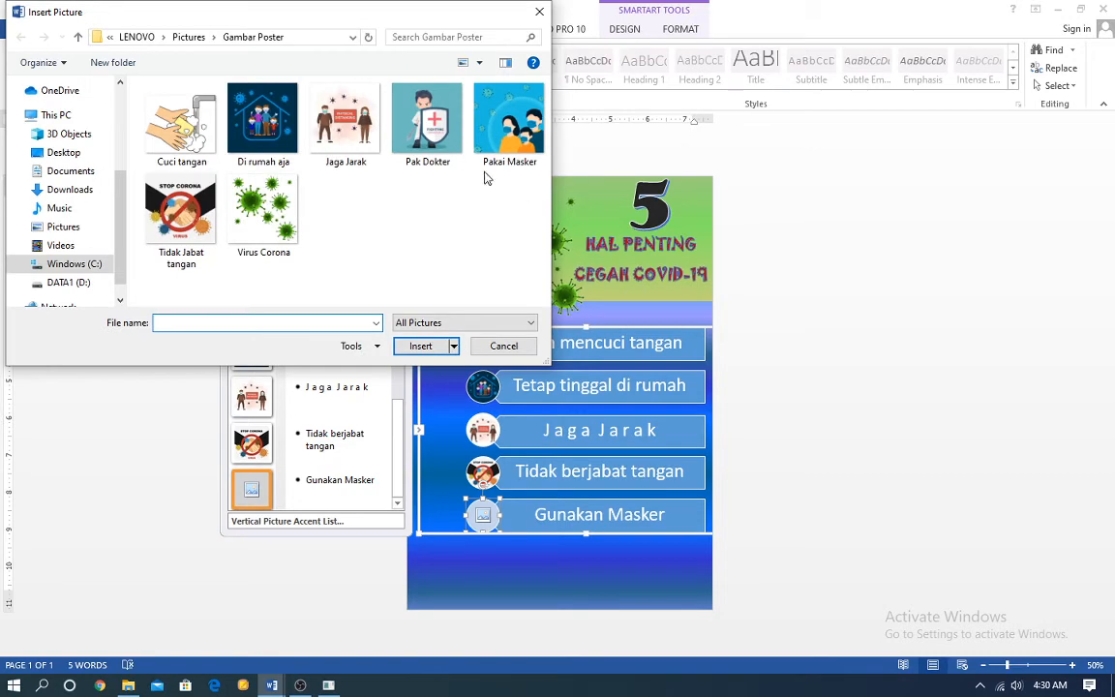
# Insert the picture Pakai Masker from the Gambar Poster folder into the fifth list item, "Gunakan Masker", and deselect the SmartArt
pyautogui.click(479, 106)
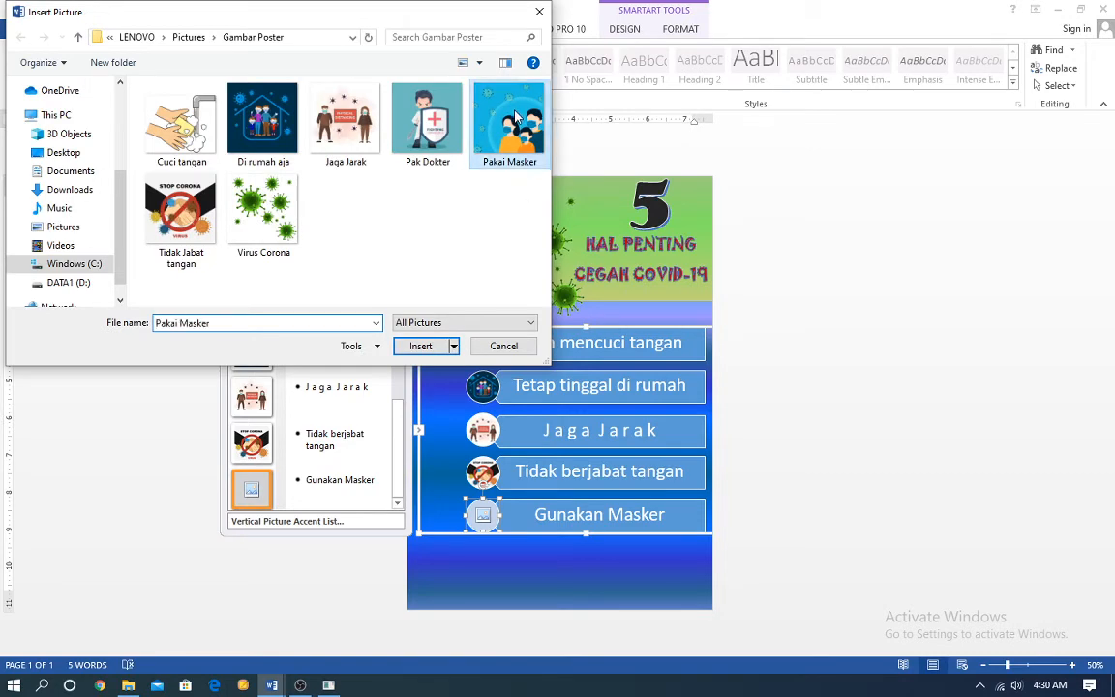
pyautogui.click(424, 346)
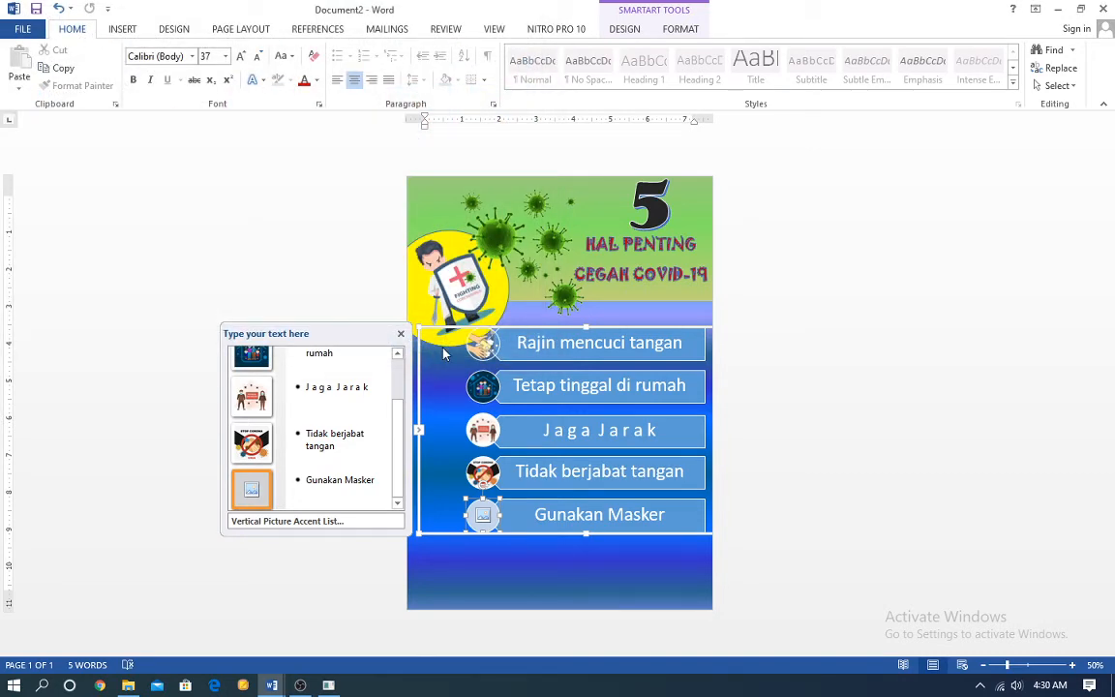
pyautogui.click(728, 572)
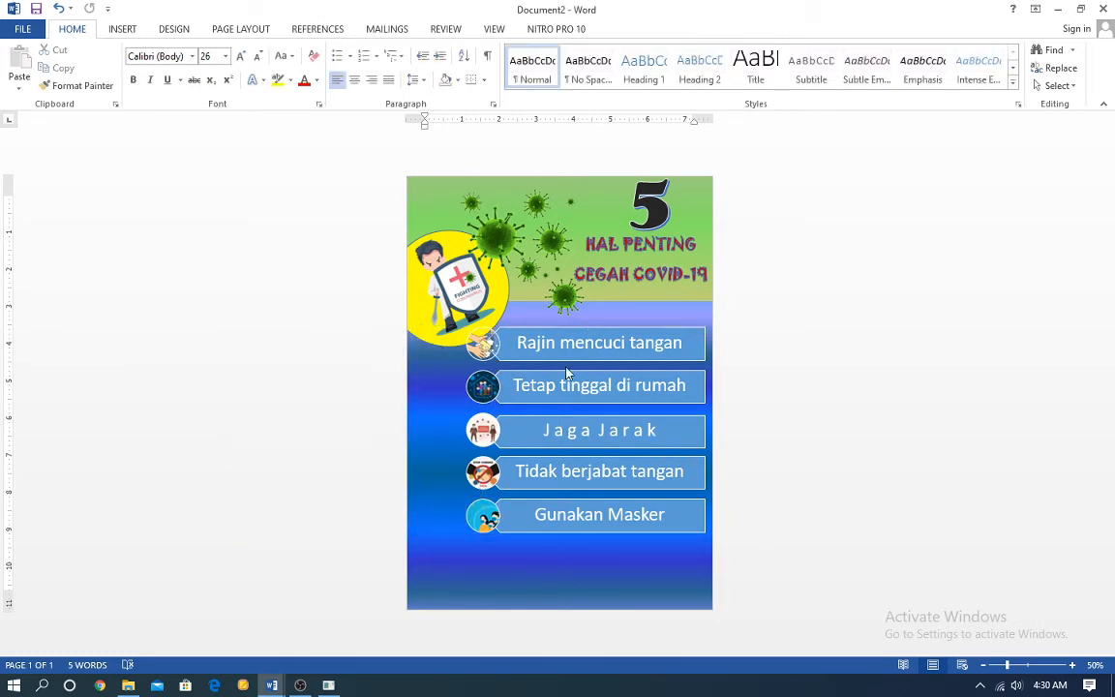
# Move the SmartArt list slightly down so its first bar starts level with the yellow circle's lower edge, and close its text pane
pyautogui.click(602, 348)
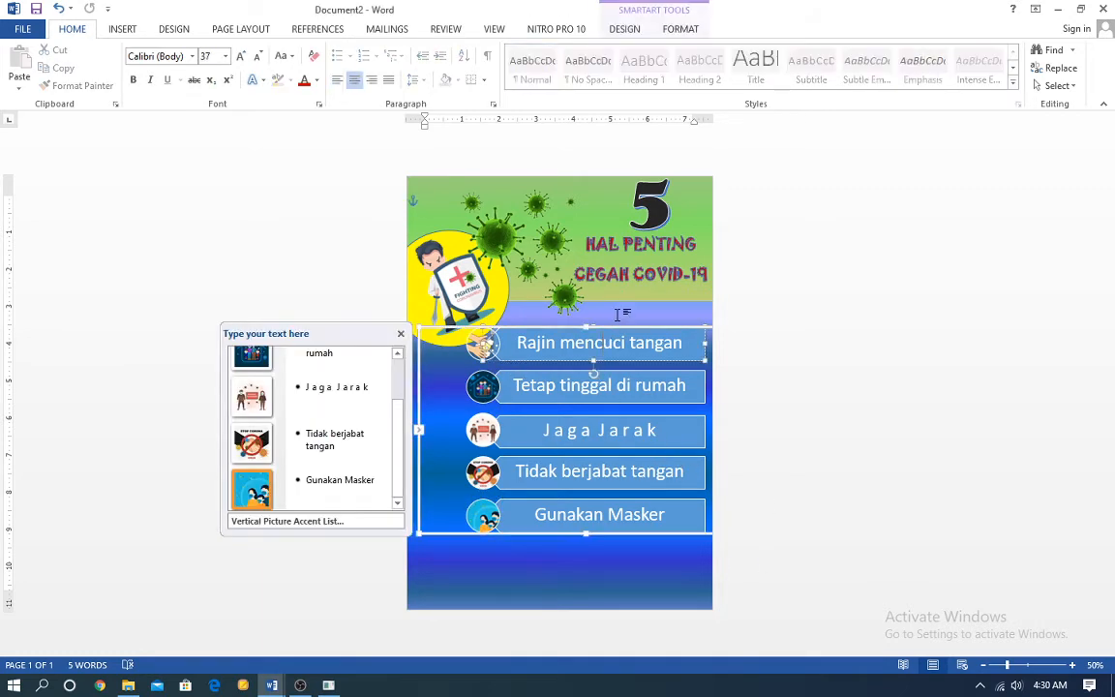
pyautogui.moveTo(614, 326); pyautogui.dragTo(617, 340)
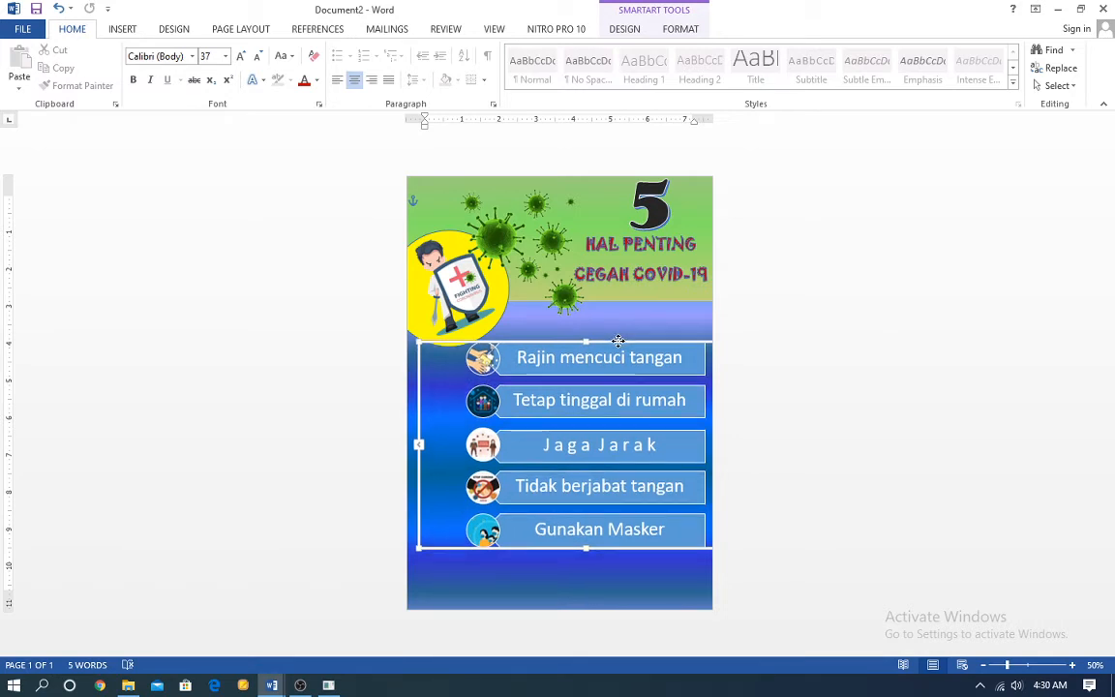
pyautogui.click(639, 349)
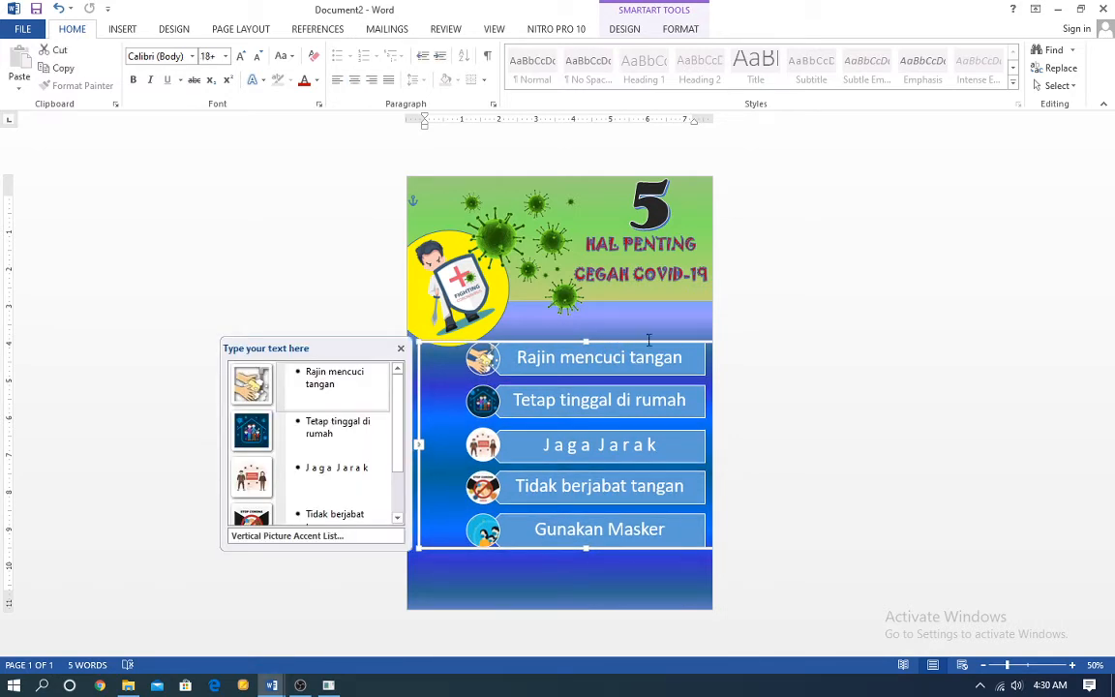
pyautogui.click(647, 349)
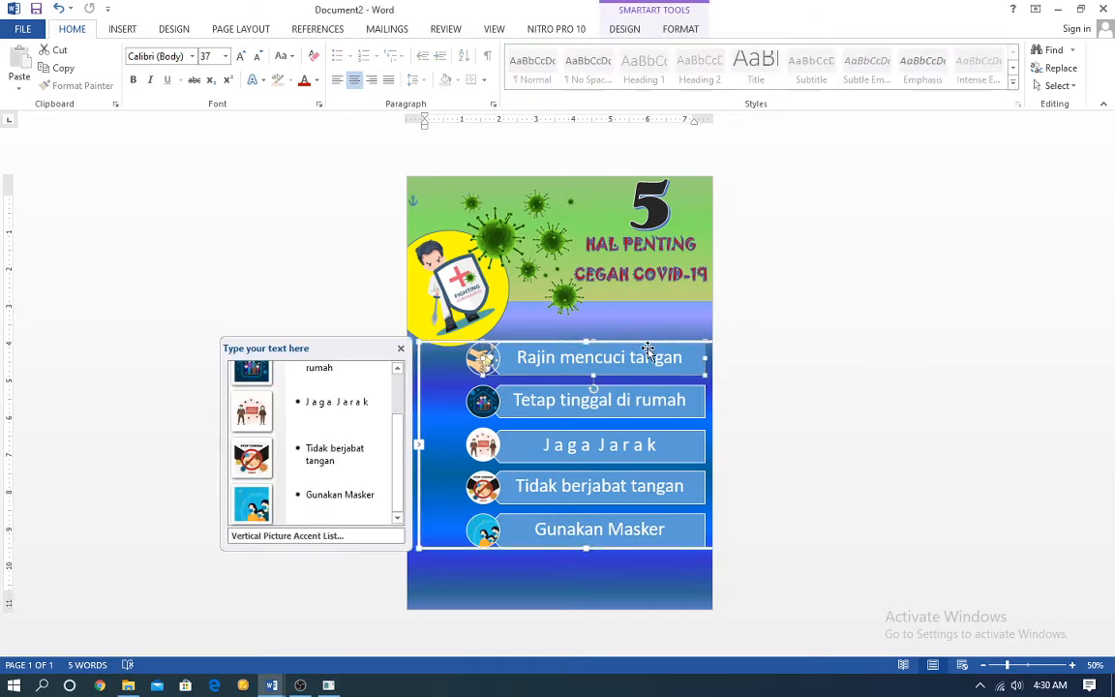
pyautogui.click(398, 350)
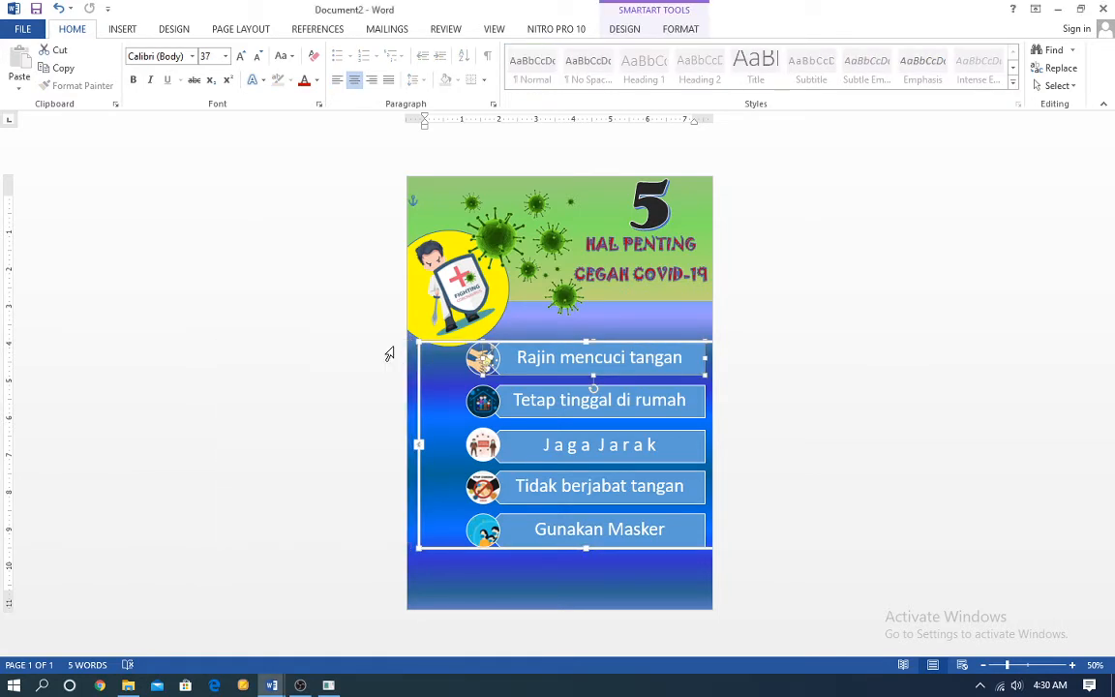
# Recolor the SmartArt with the Colorful scheme that makes the five bars orange, grey, gold, blue and green
pyautogui.click(683, 33)
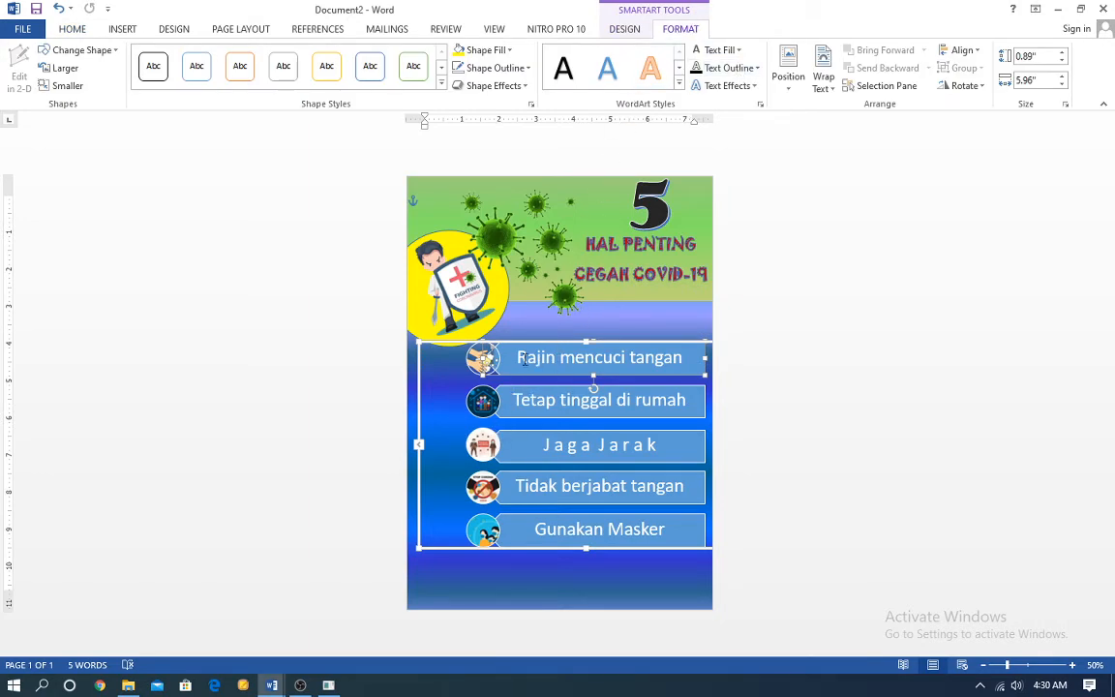
pyautogui.click(629, 29)
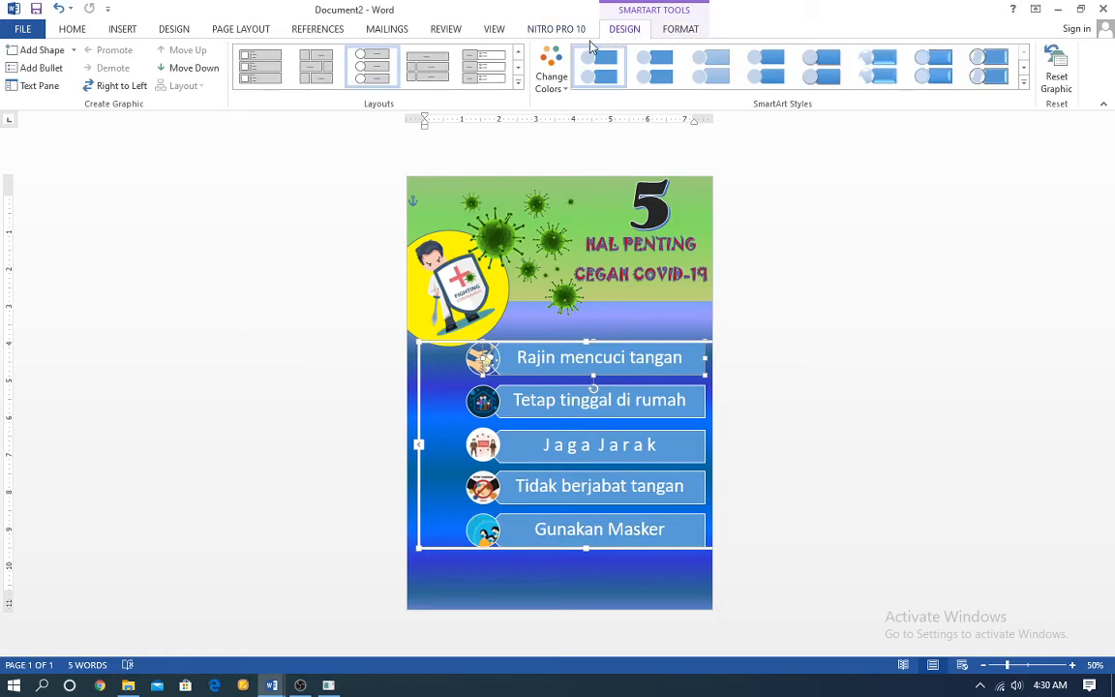
pyautogui.click(550, 85)
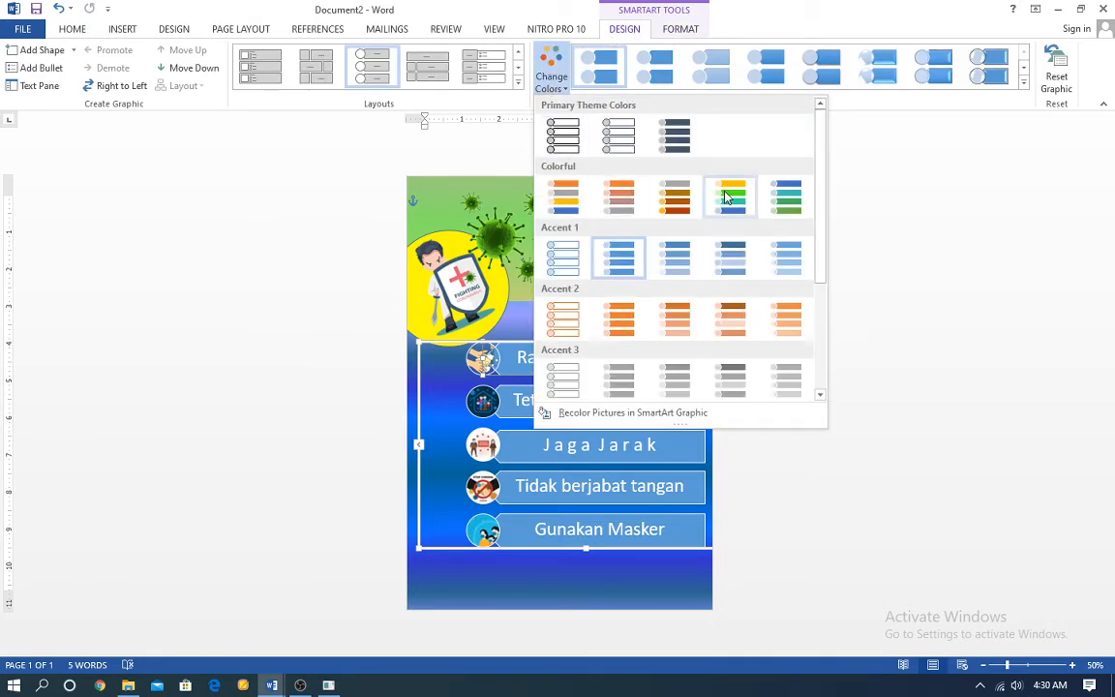
pyautogui.press('Escape')
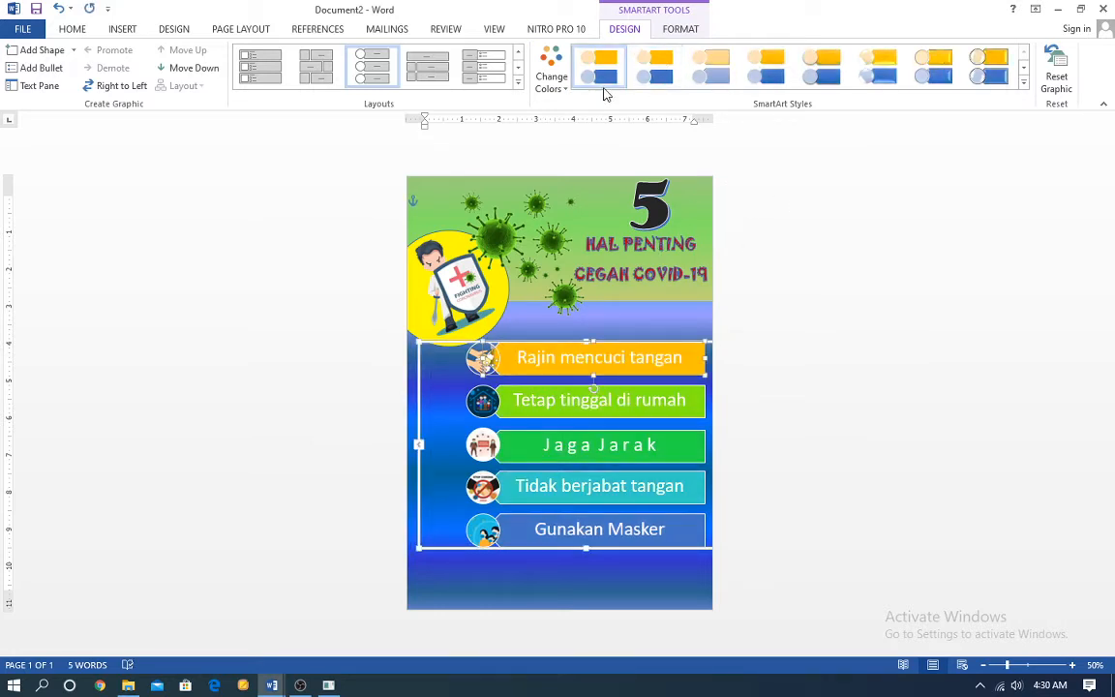
pyautogui.click(550, 81)
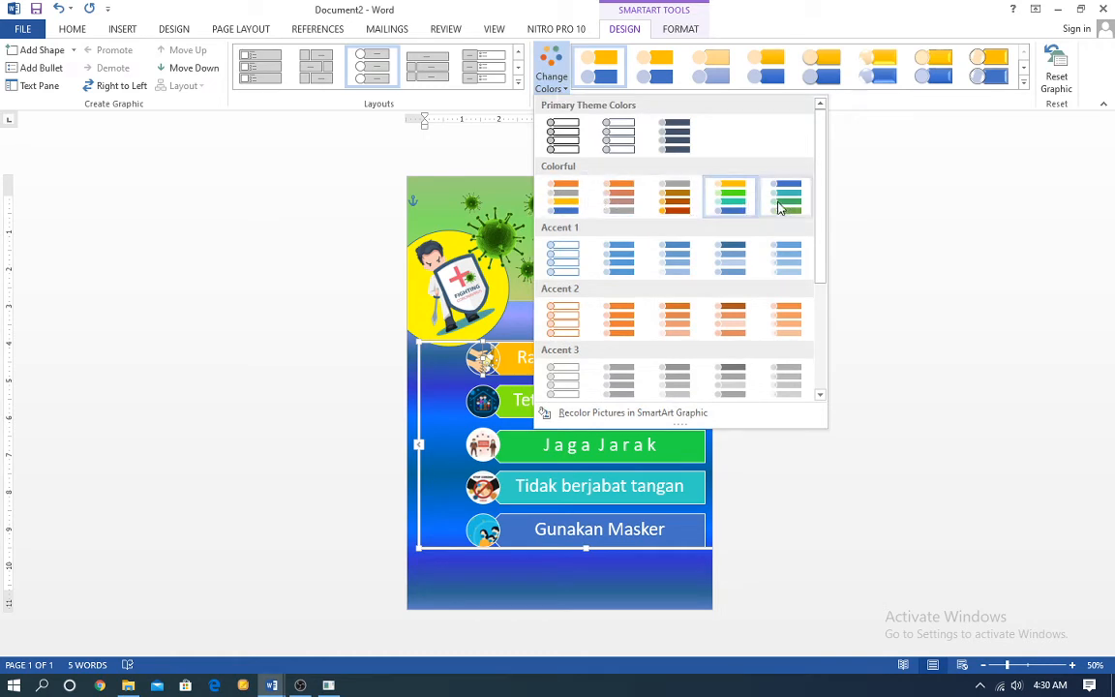
pyautogui.click(568, 206)
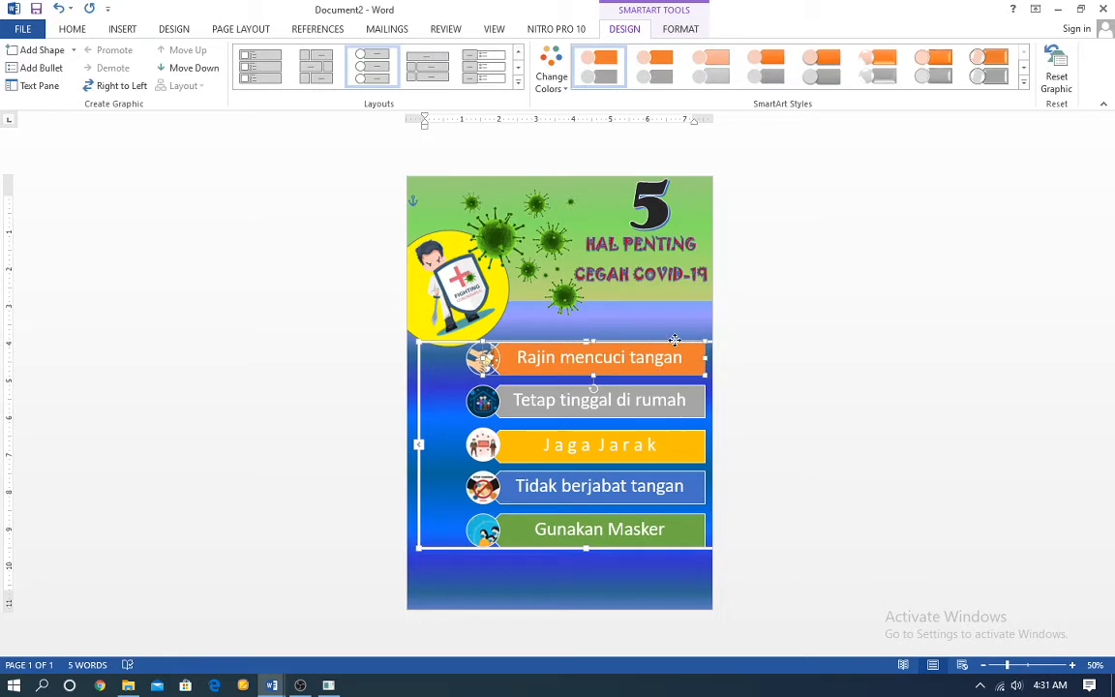
# Set the font of the first list item, "Rajin mencuci tangan", to Cooper Black
pyautogui.press('Tab')
pyautogui.click(662, 368)
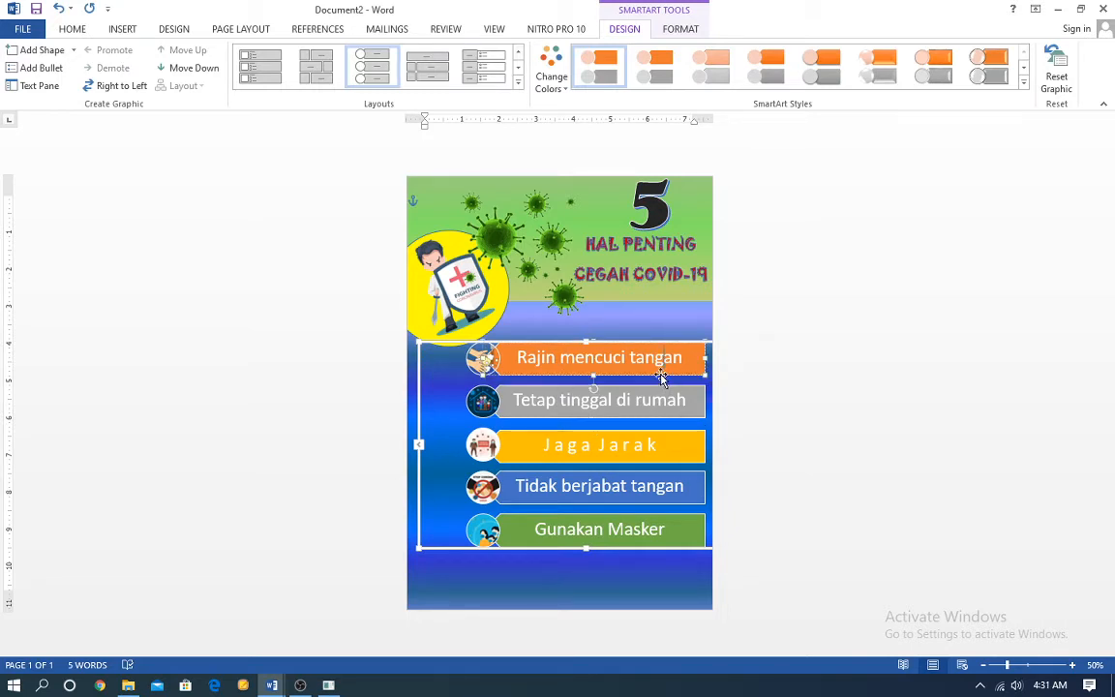
pyautogui.click(79, 32)
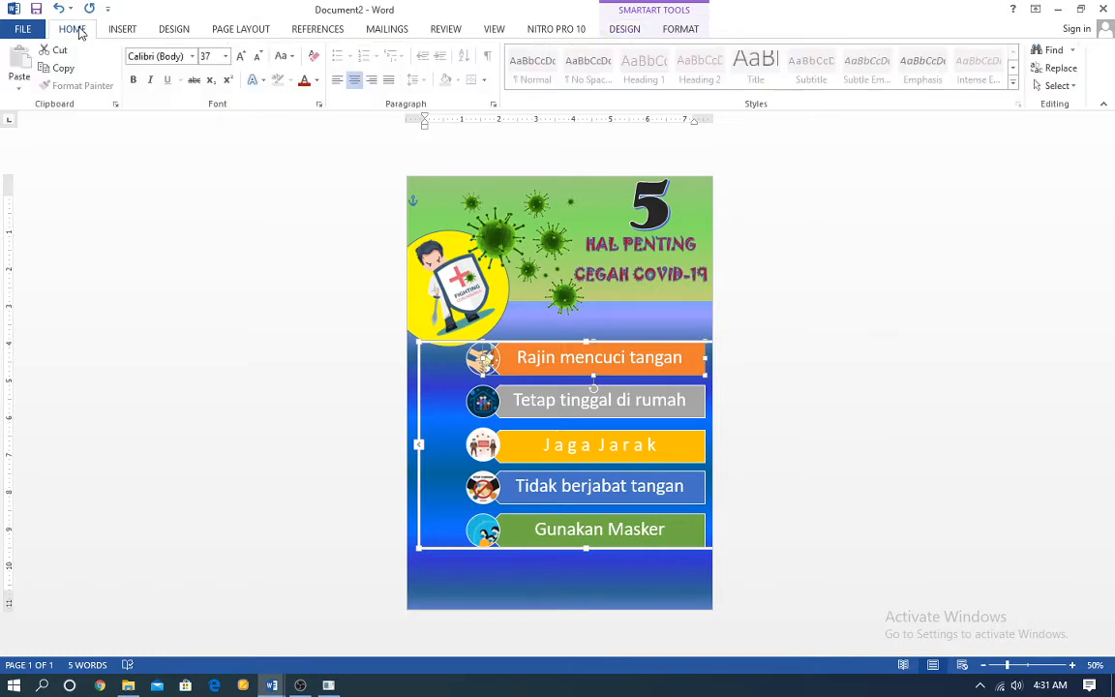
pyautogui.click(192, 56)
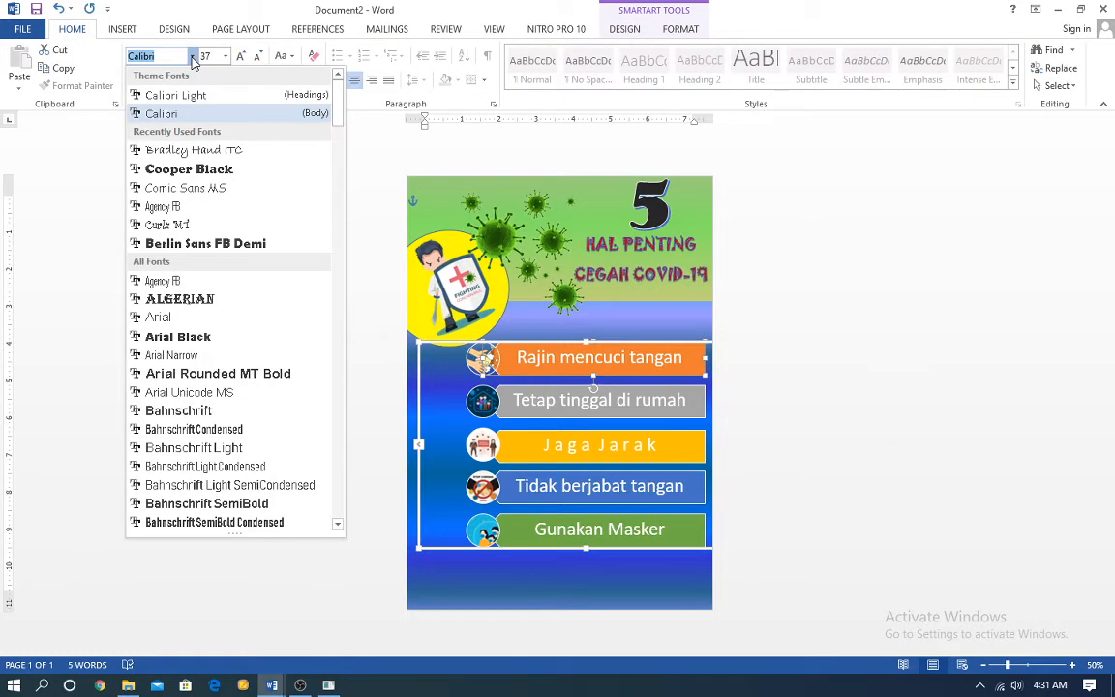
pyautogui.click(207, 170)
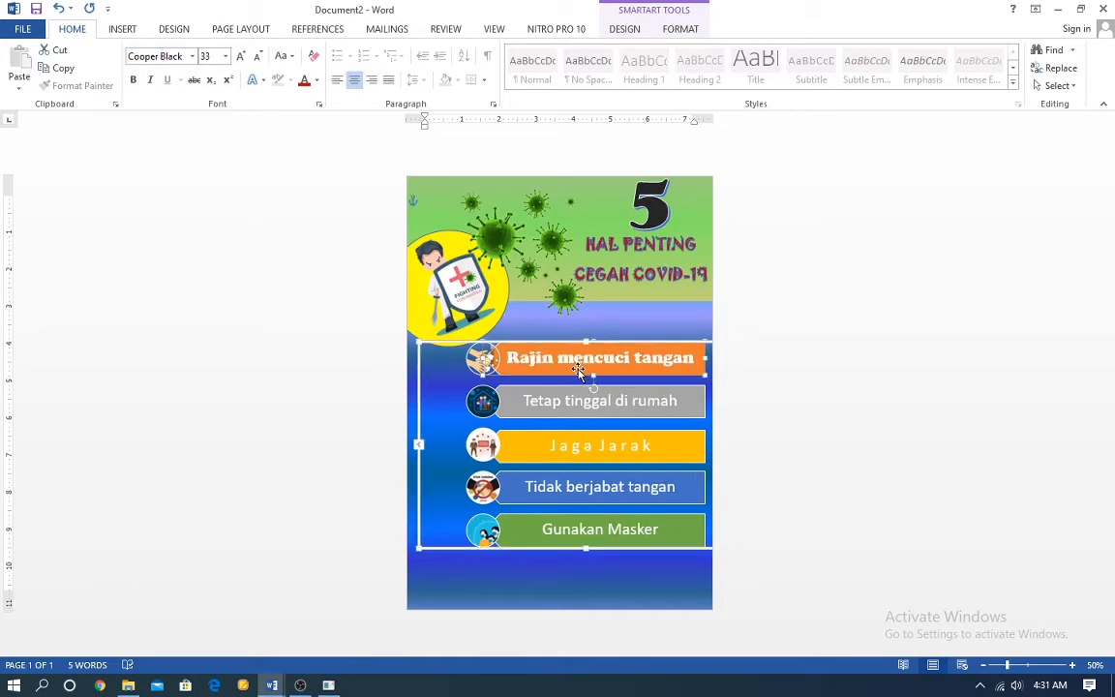
# Change the font of the "Rajin mencuci tangan" bar to Broadway
pyautogui.click(192, 56)
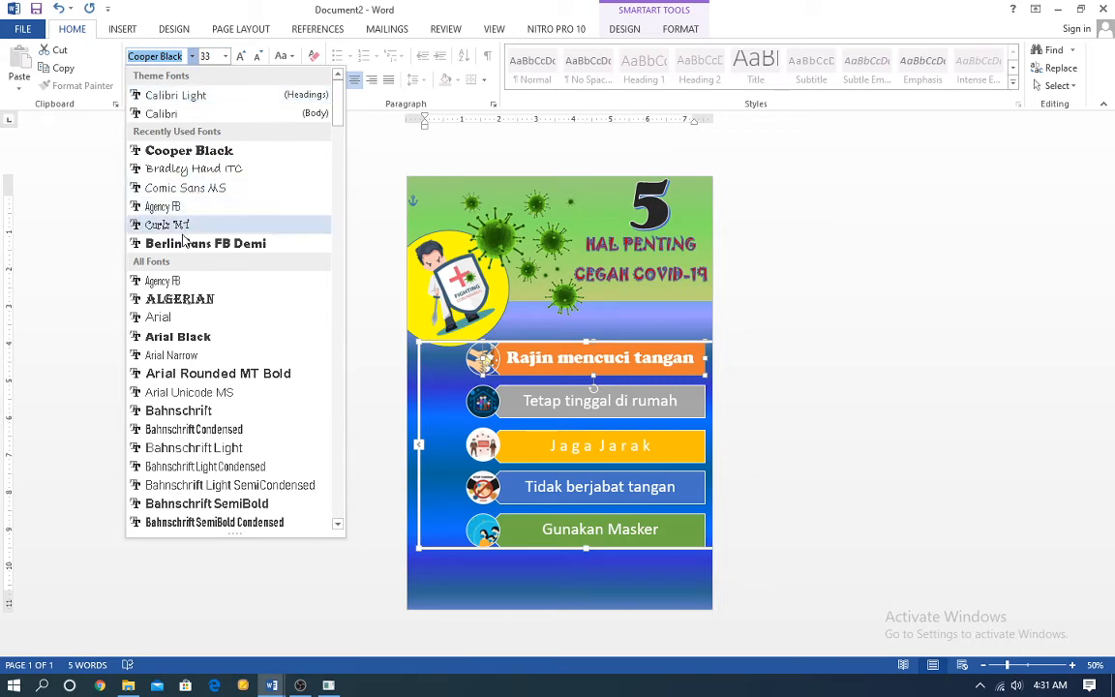
pyautogui.scroll(-2, 177, 348)
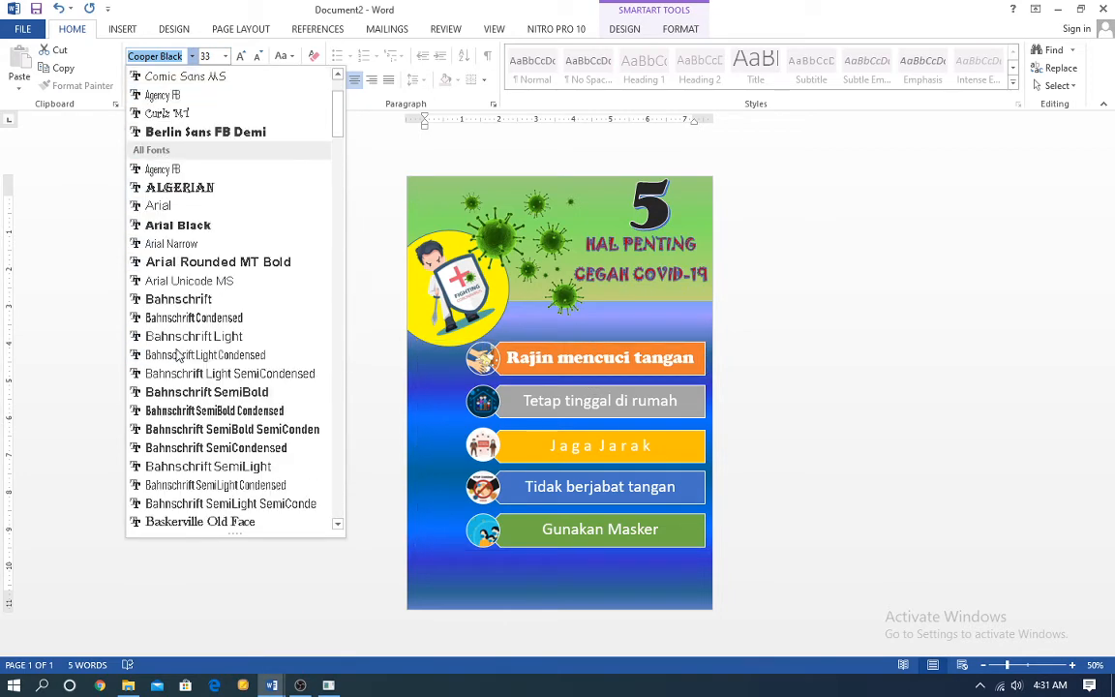
pyautogui.scroll(-5, 177, 357)
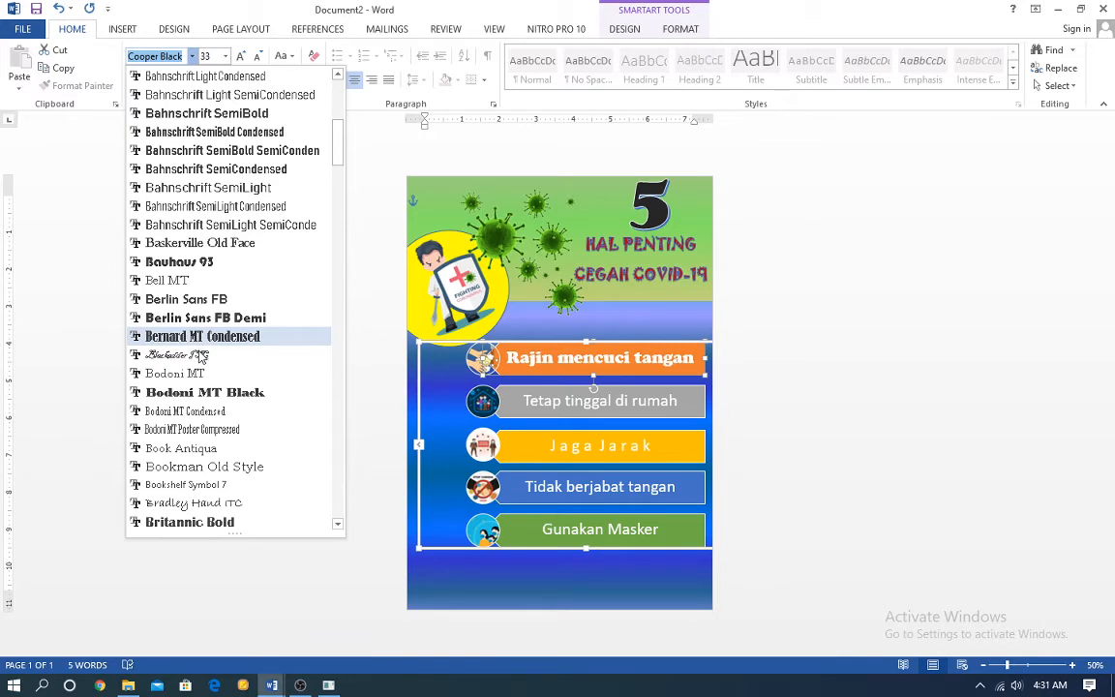
pyautogui.scroll(-3, 201, 356)
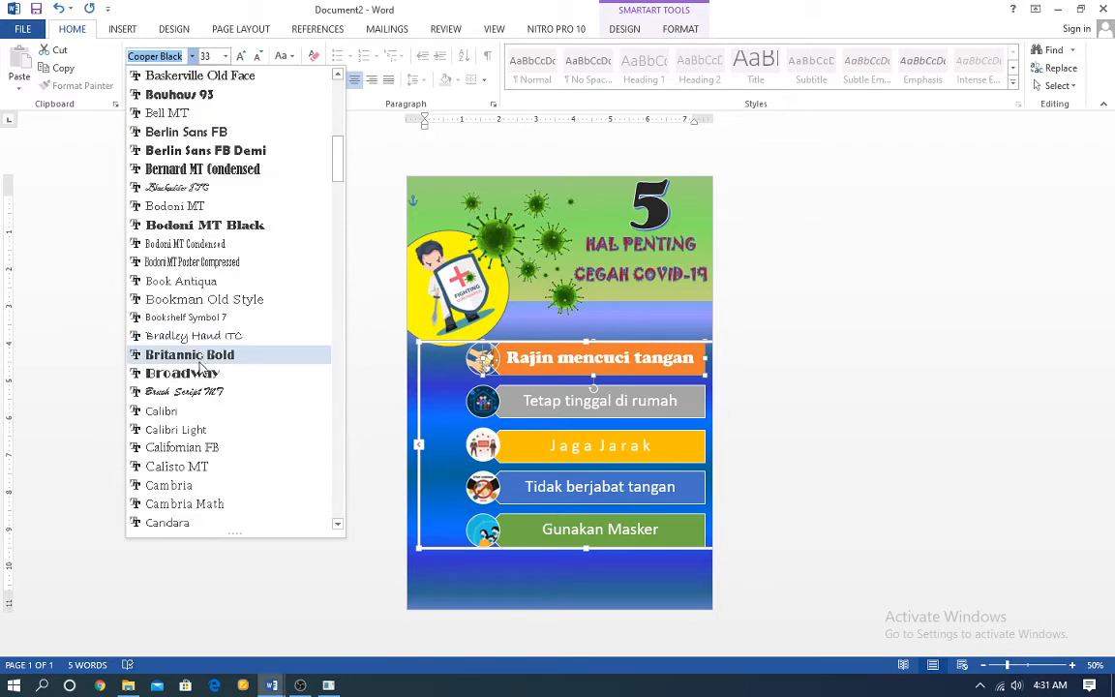
pyautogui.scroll(-1, 200, 354)
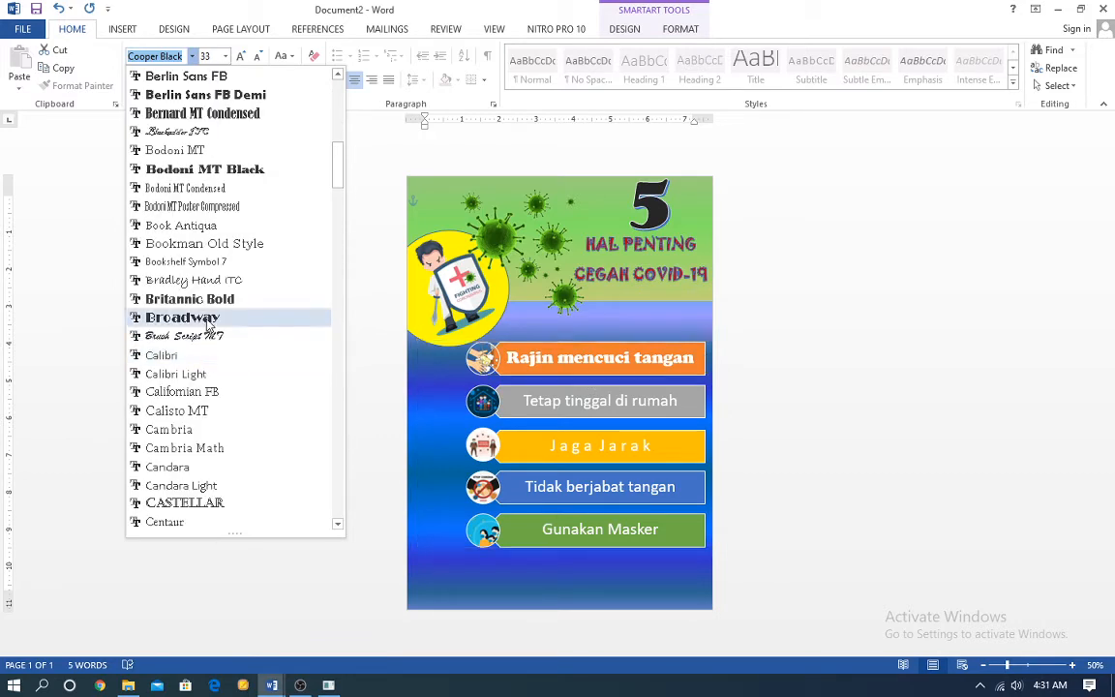
pyautogui.click(207, 318)
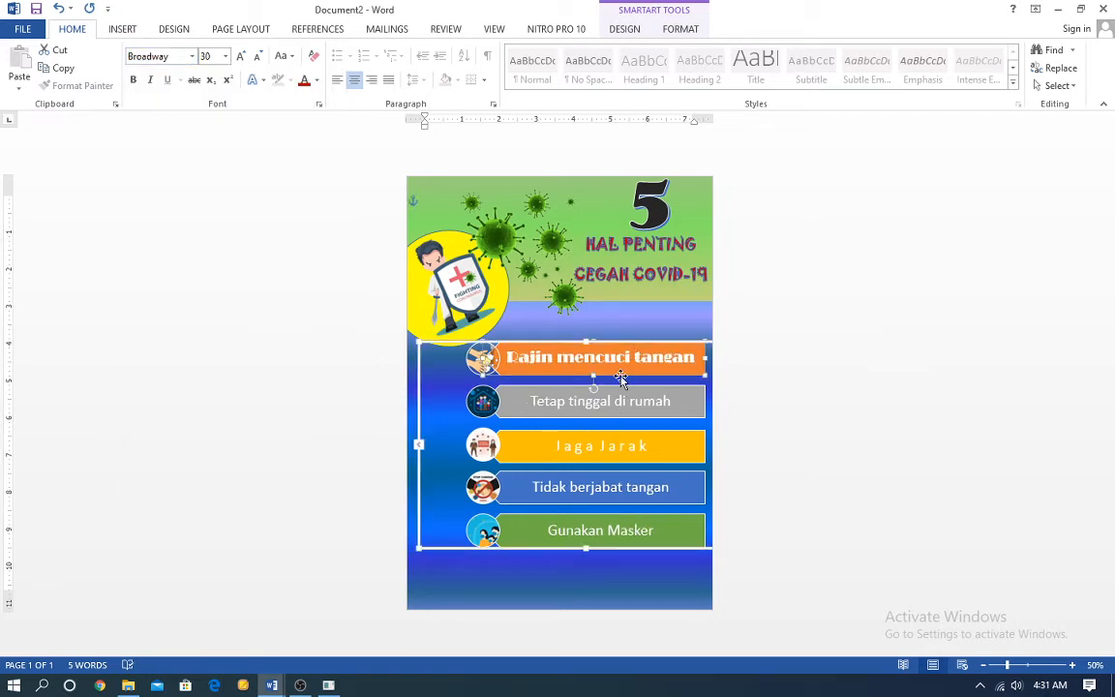
# Color the "Rajin mencuci tangan" text yellow and give its letters a black outline
pyautogui.click(317, 80)
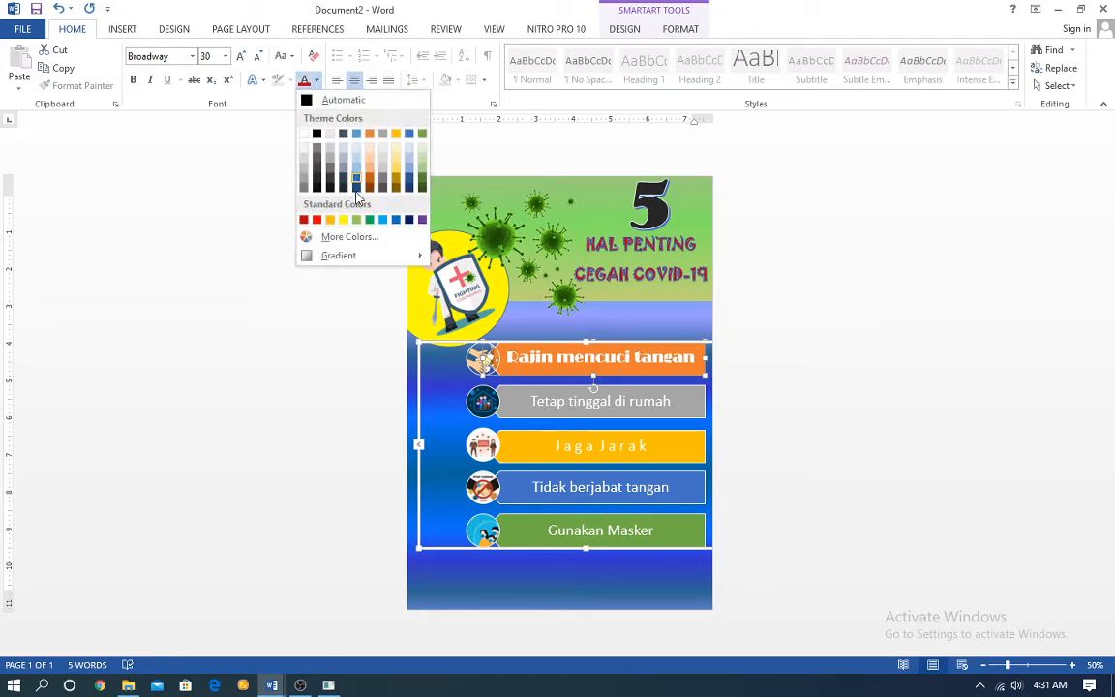
pyautogui.click(344, 221)
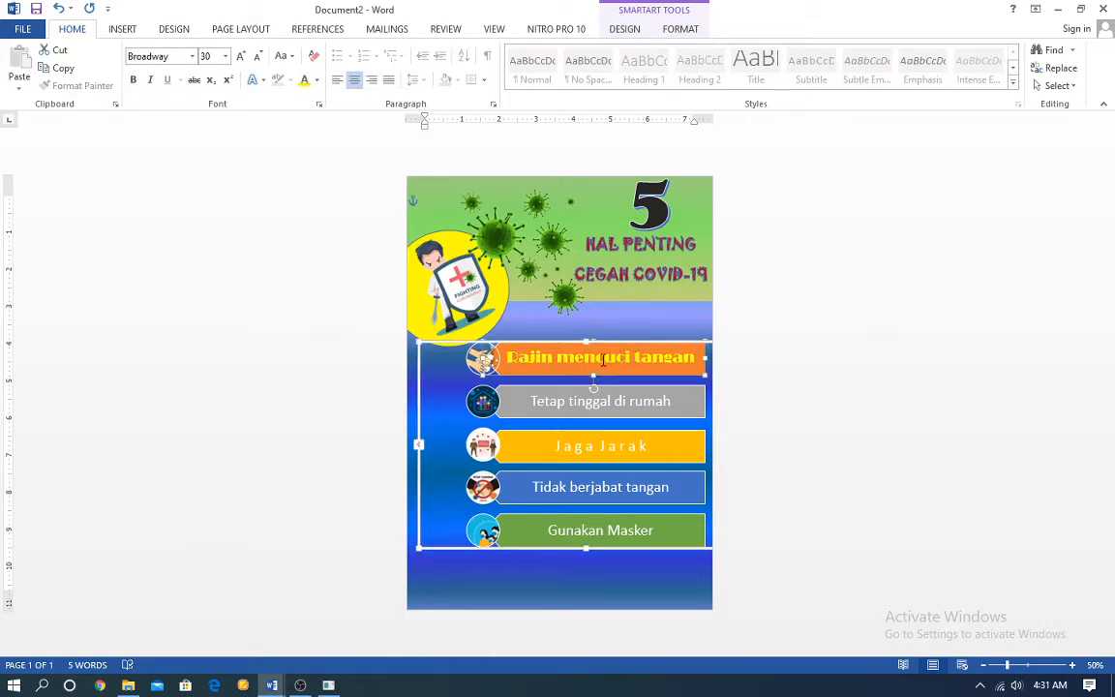
pyautogui.click(681, 29)
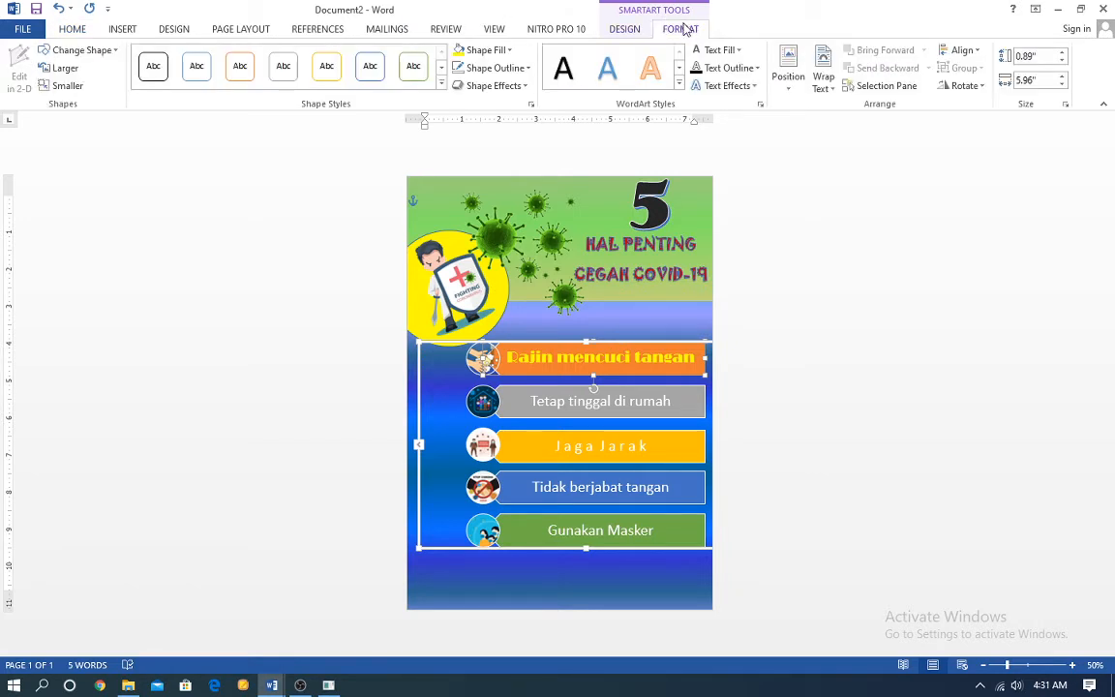
pyautogui.click(759, 67)
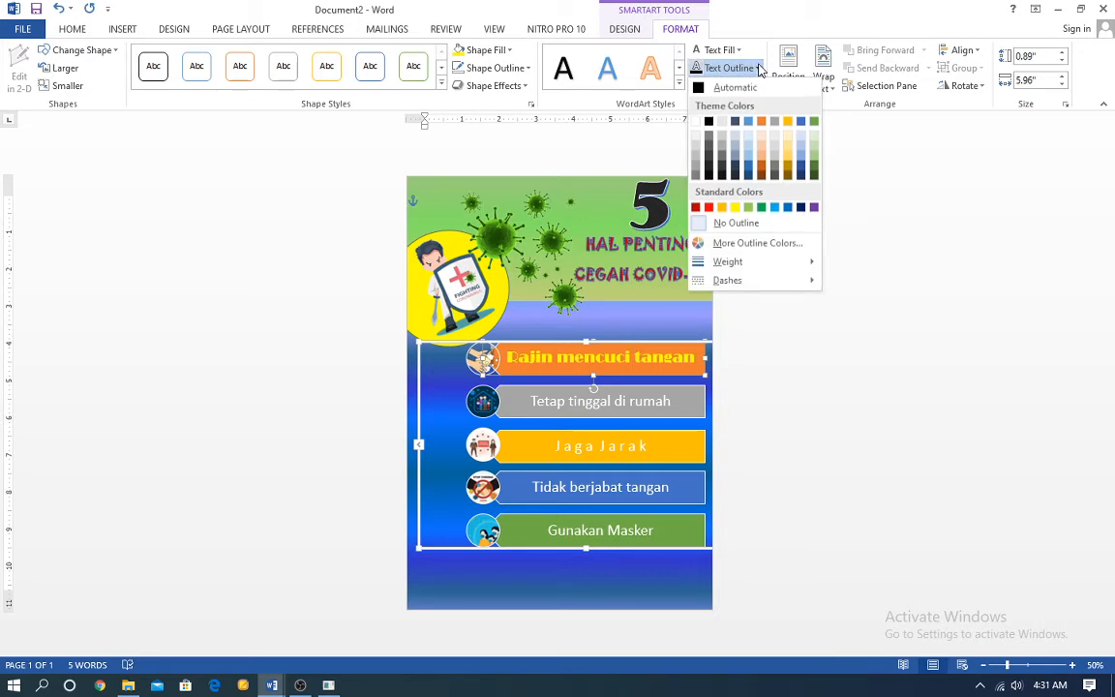
pyautogui.click(707, 122)
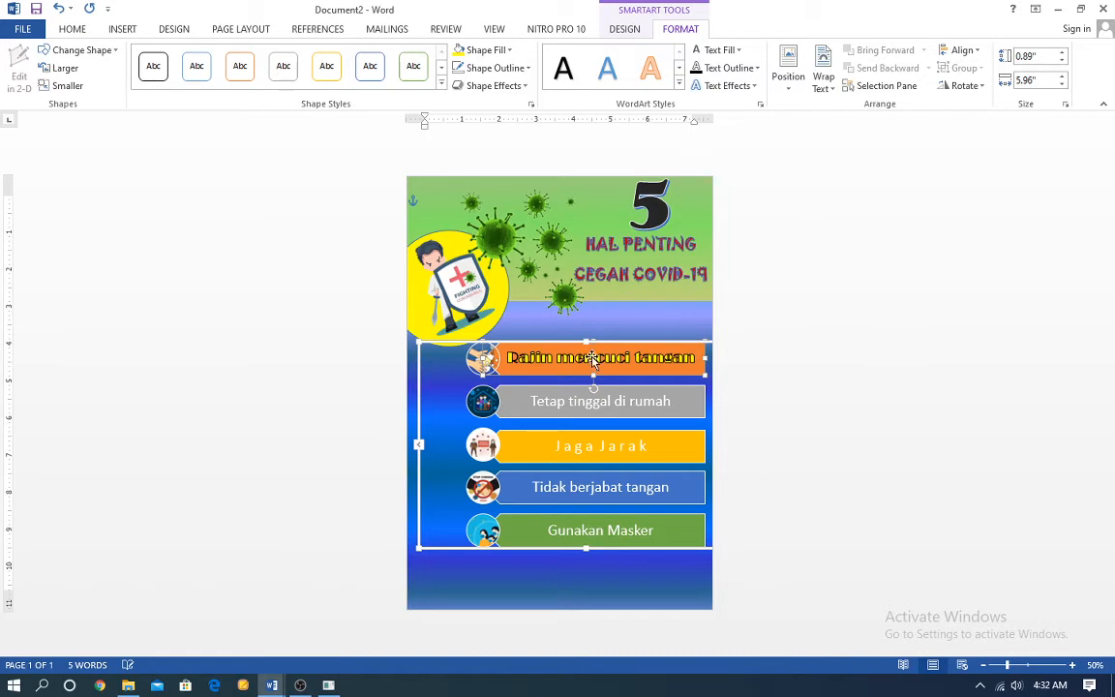
# Change the font of the "Rajin mencuci tangan" bar to Berlin Sans FB Demi
pyautogui.click(74, 29)
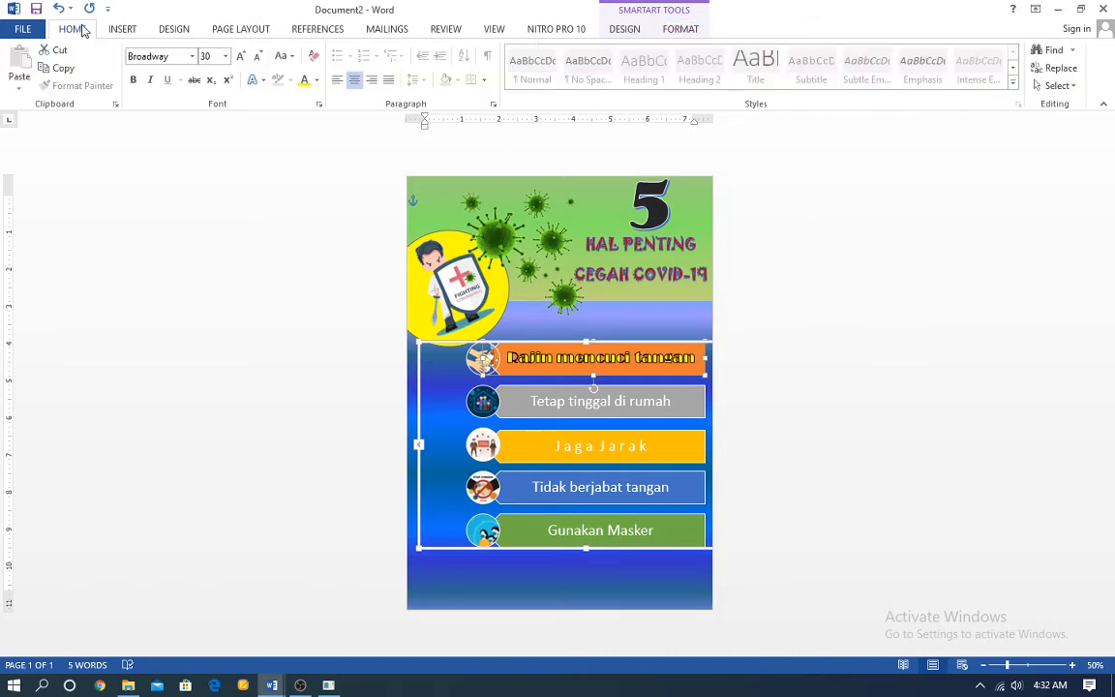
pyautogui.click(192, 56)
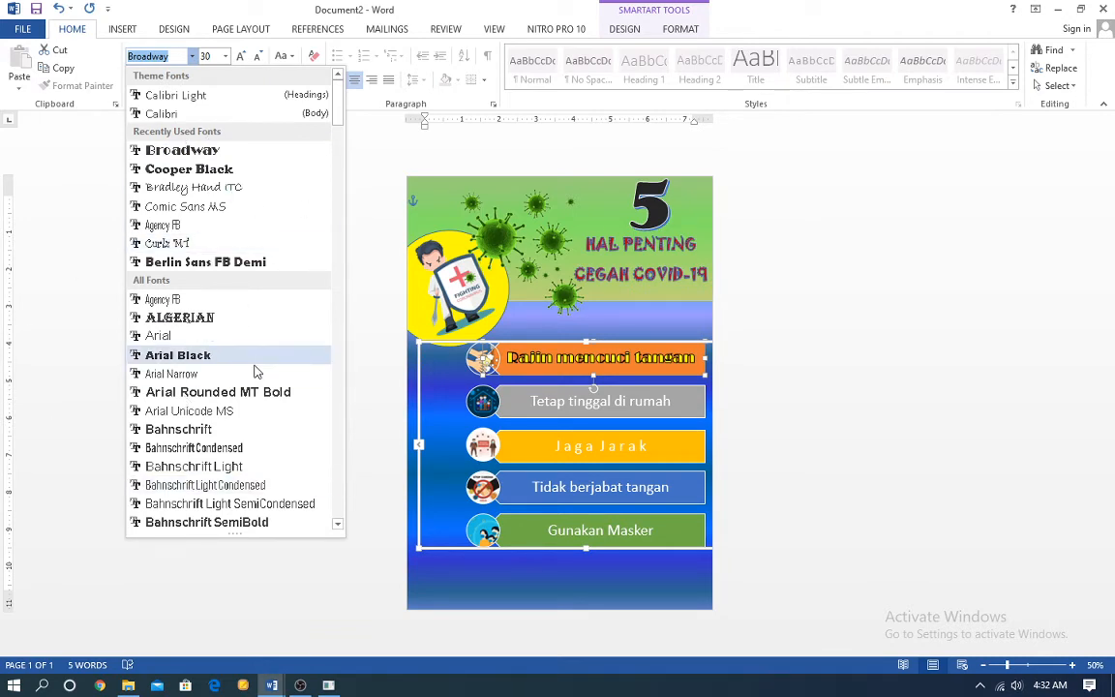
pyautogui.scroll(-3, 232, 426)
pyautogui.scroll(-4, 232, 435)
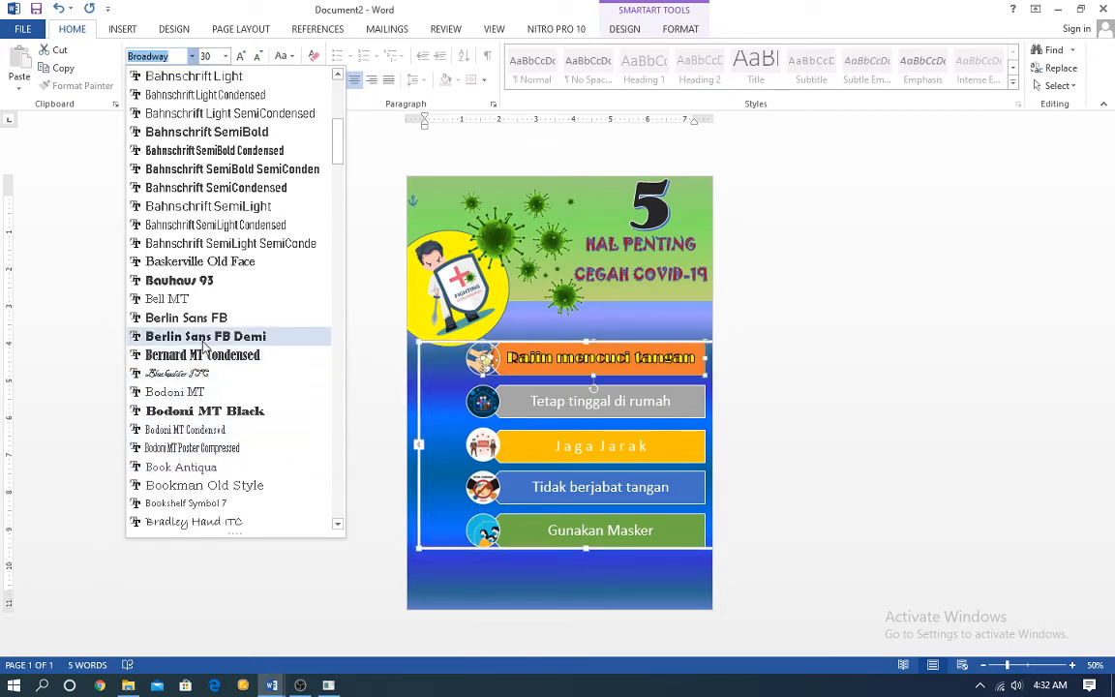
pyautogui.click(203, 339)
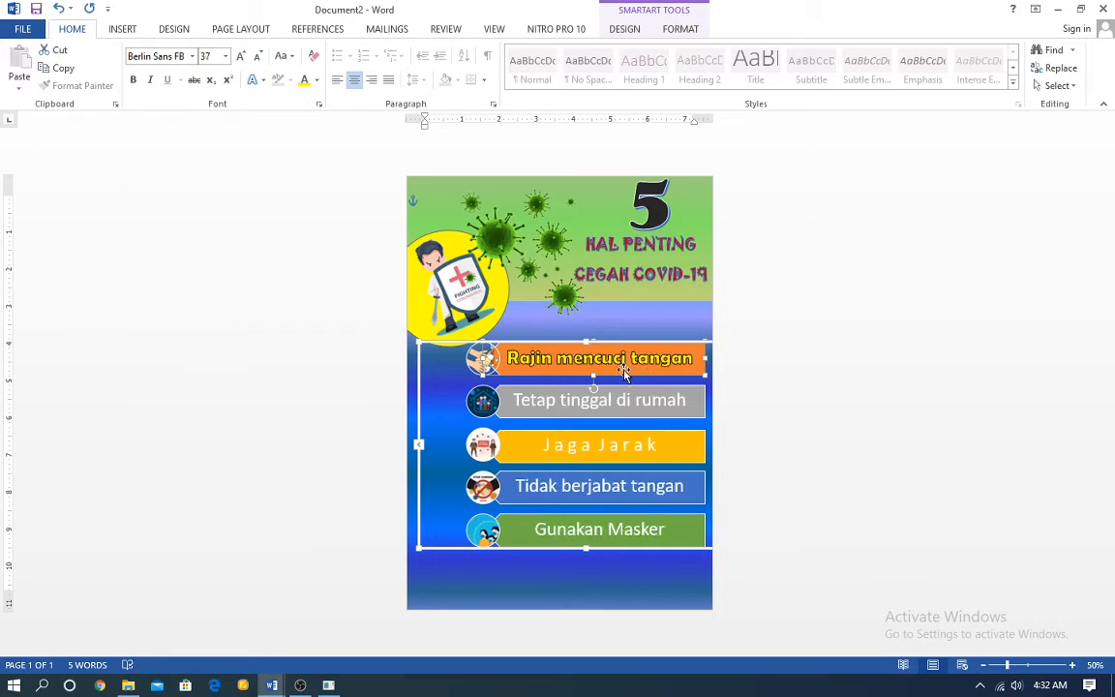
# Try Curlz MT on the "Tetap tinggal di rumah" text, and settle on bold Bradley Hand ITC
pyautogui.click(640, 402)
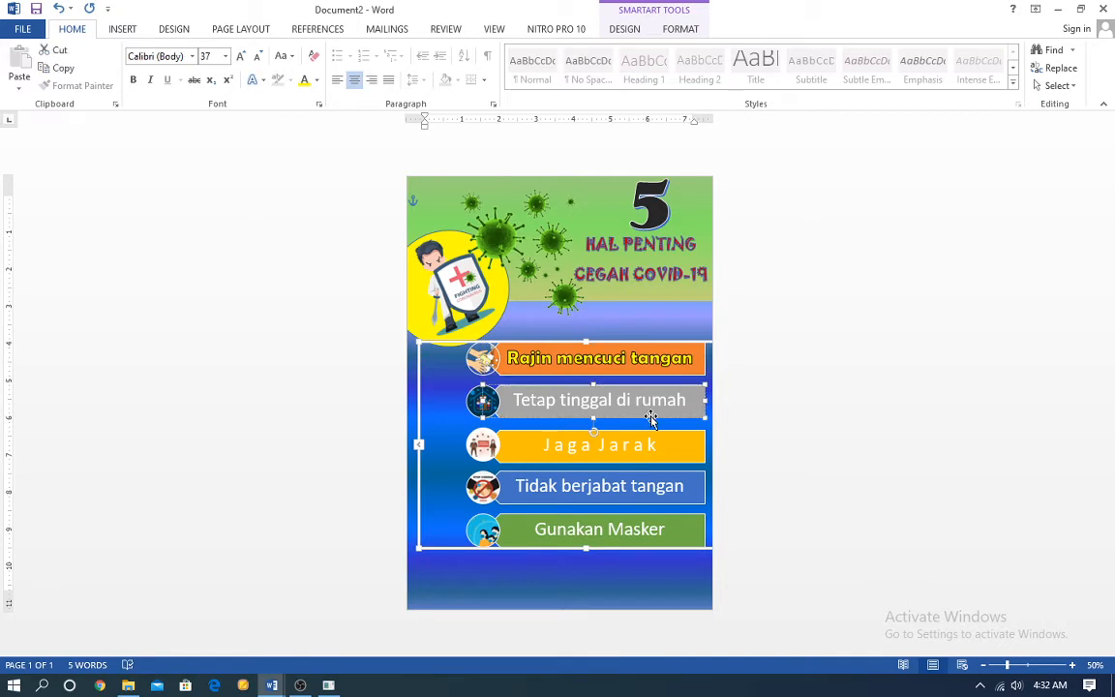
pyautogui.click(191, 57)
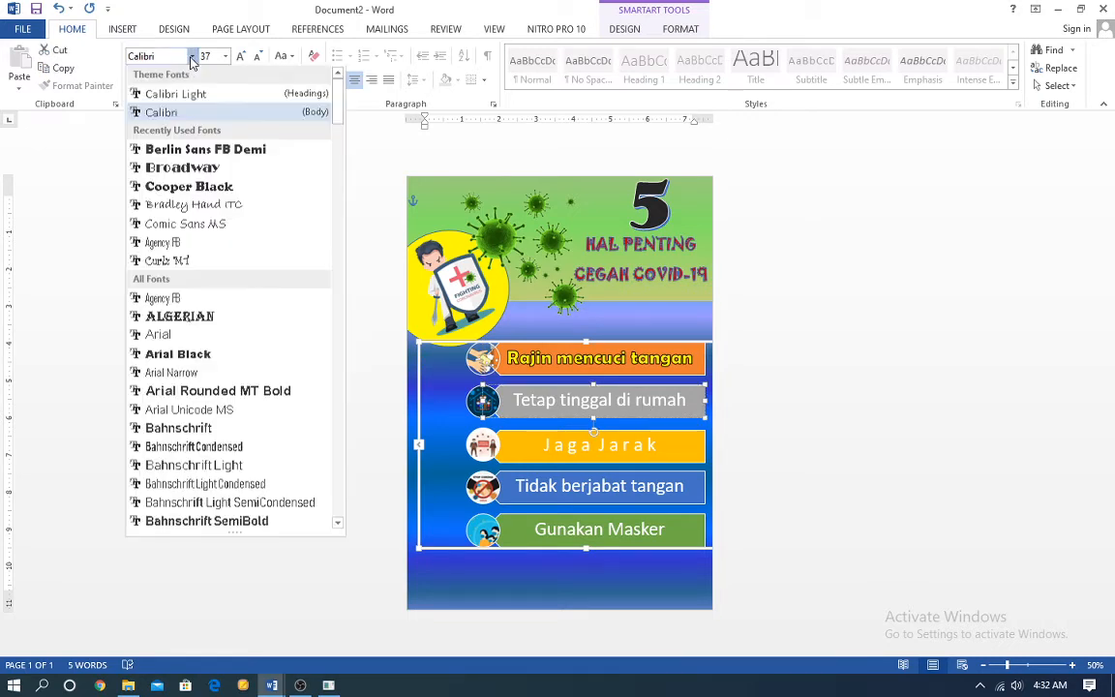
pyautogui.click(169, 263)
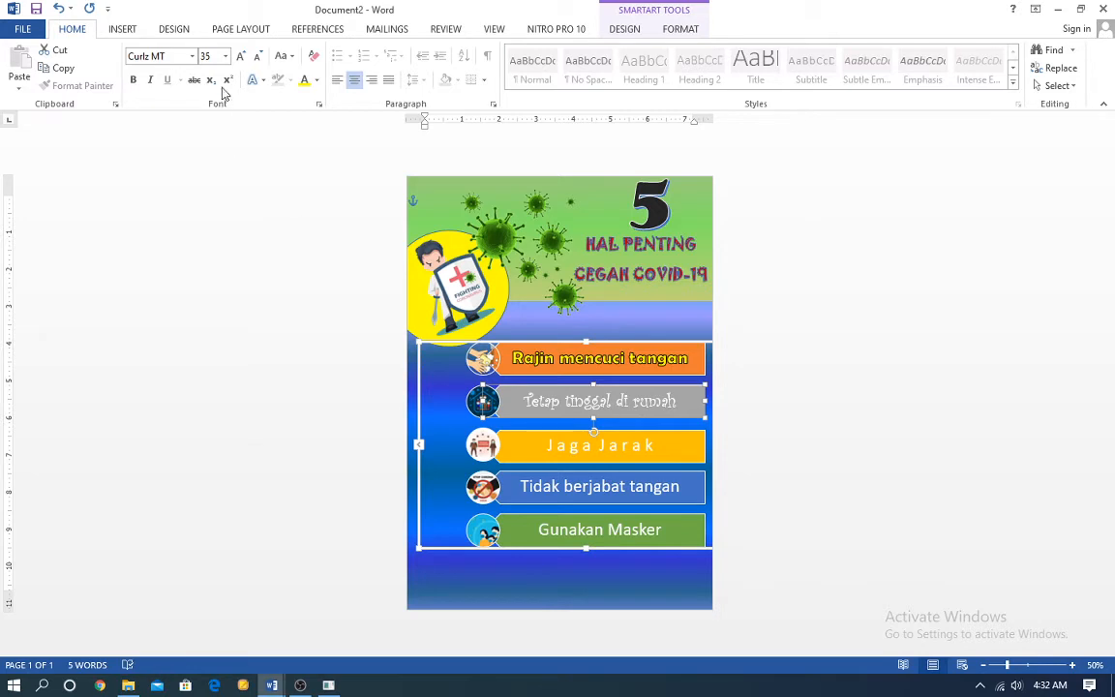
pyautogui.click(192, 56)
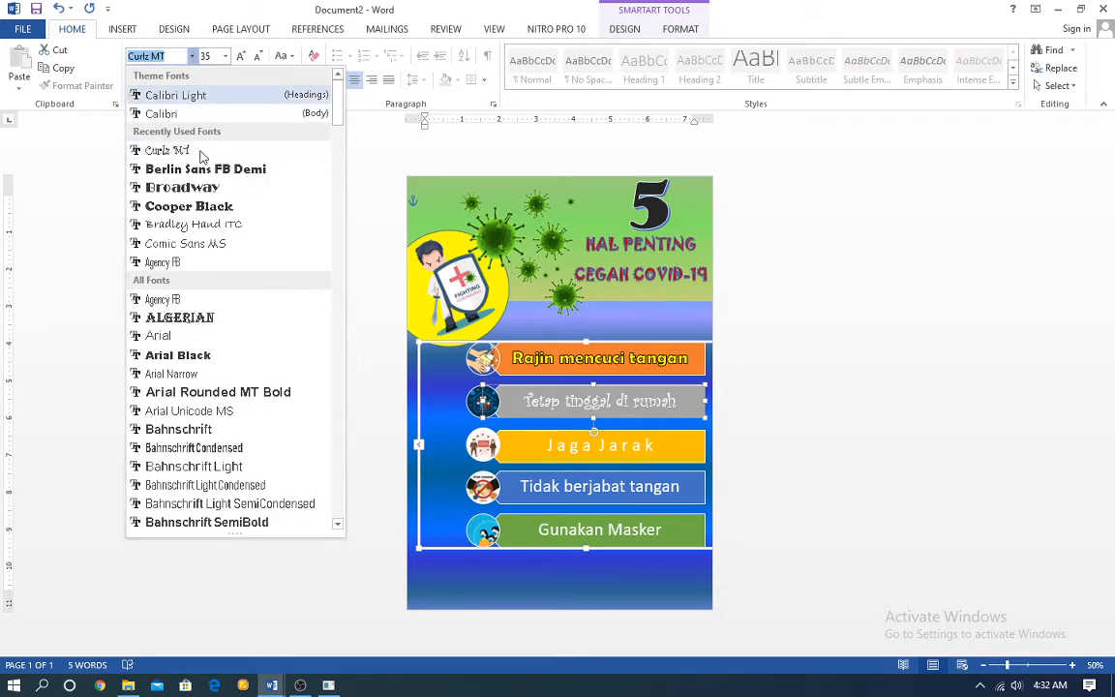
pyautogui.click(211, 226)
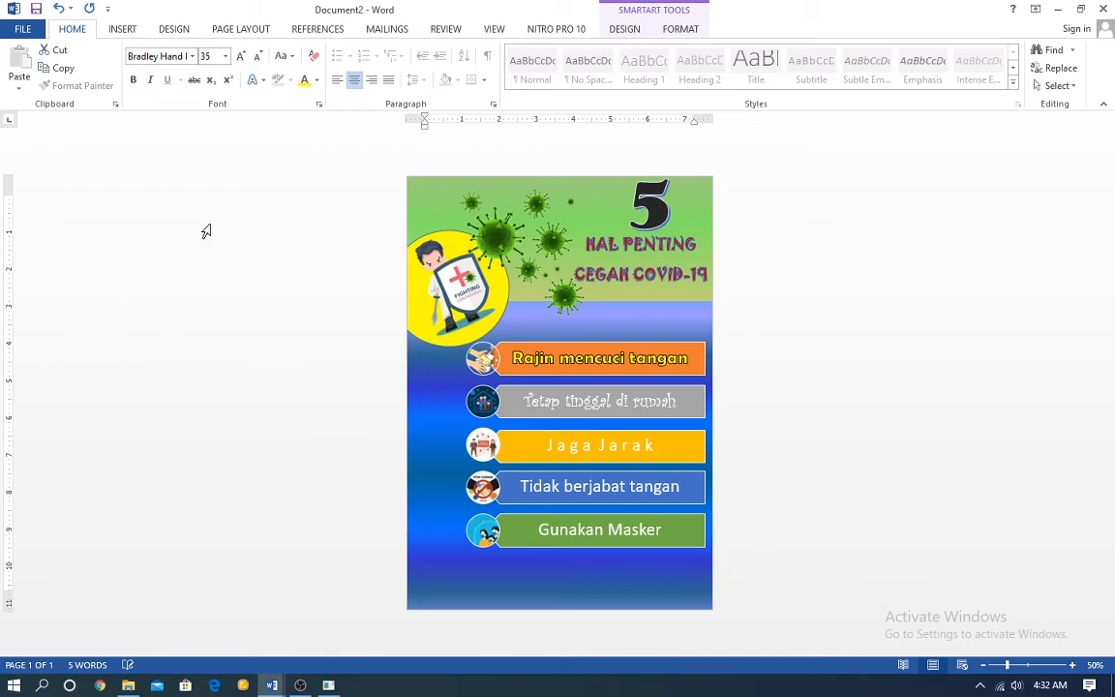
pyautogui.click(134, 82)
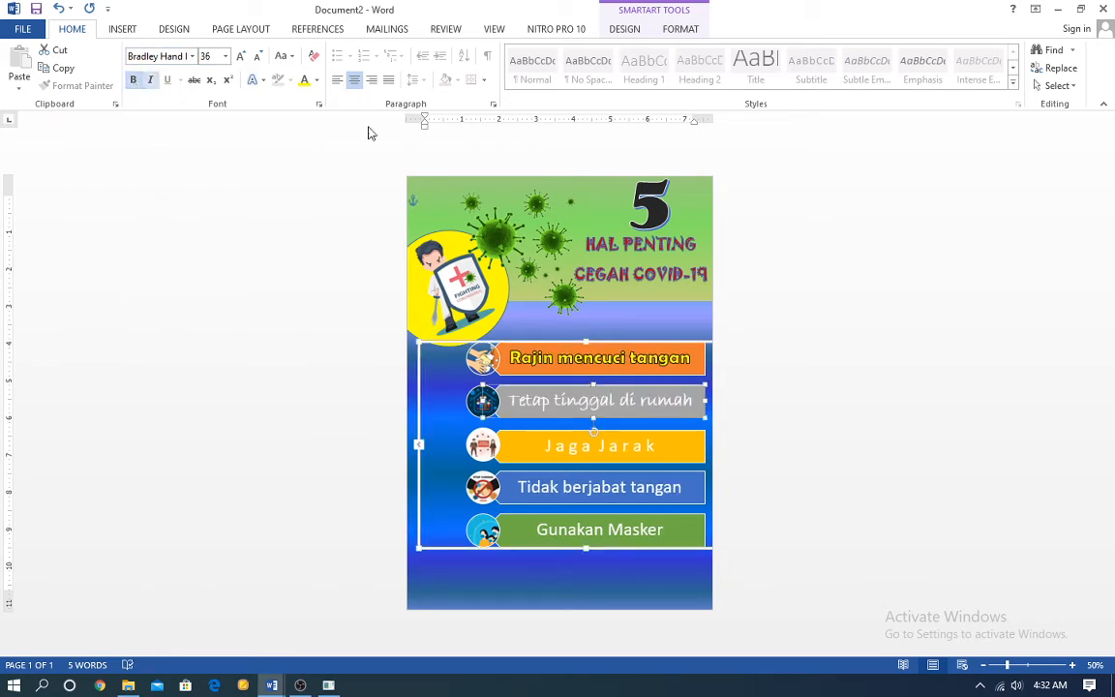
# Try green on the "Tetap tinggal di rumah" text and replace it with standard purple
pyautogui.click(316, 83)
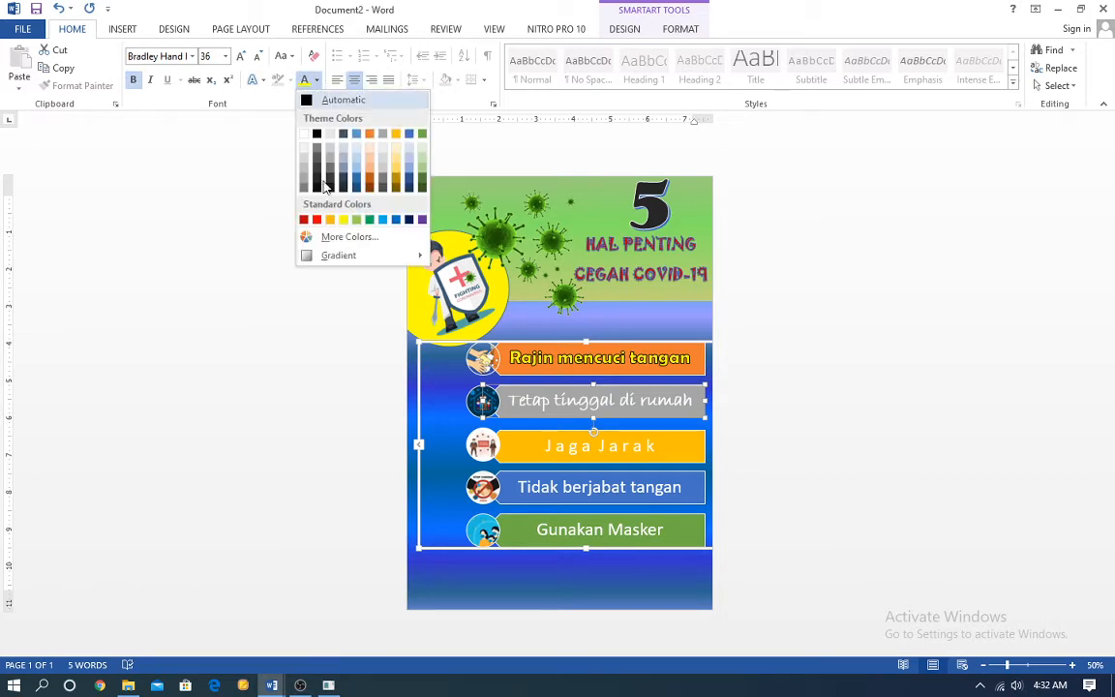
pyautogui.click(372, 223)
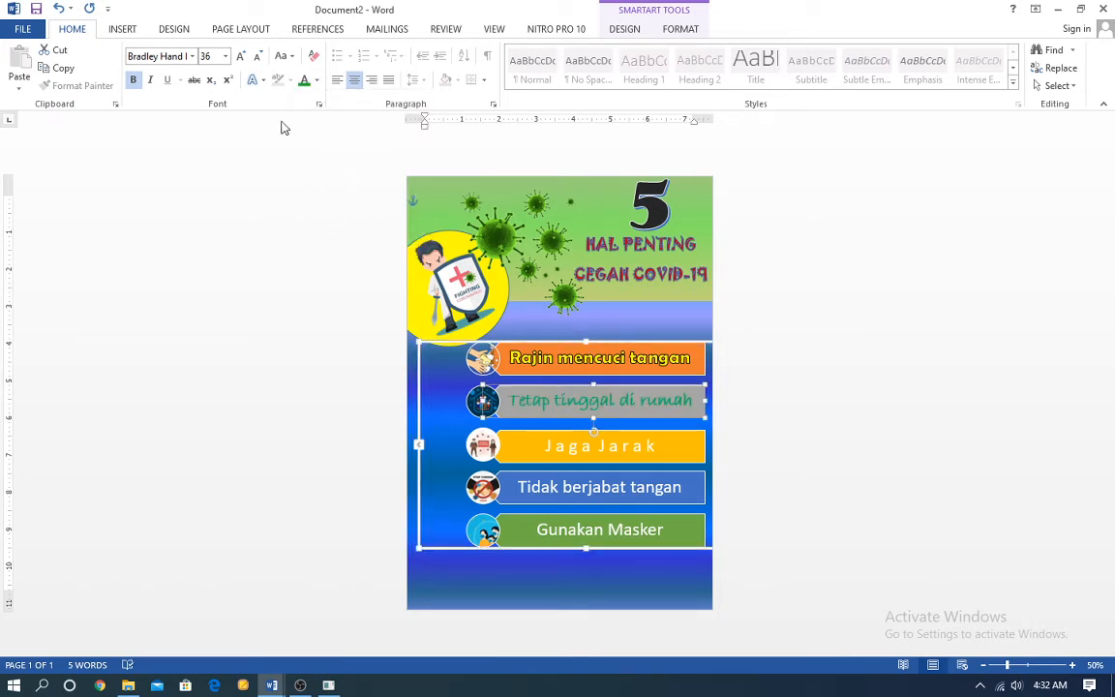
pyautogui.click(317, 80)
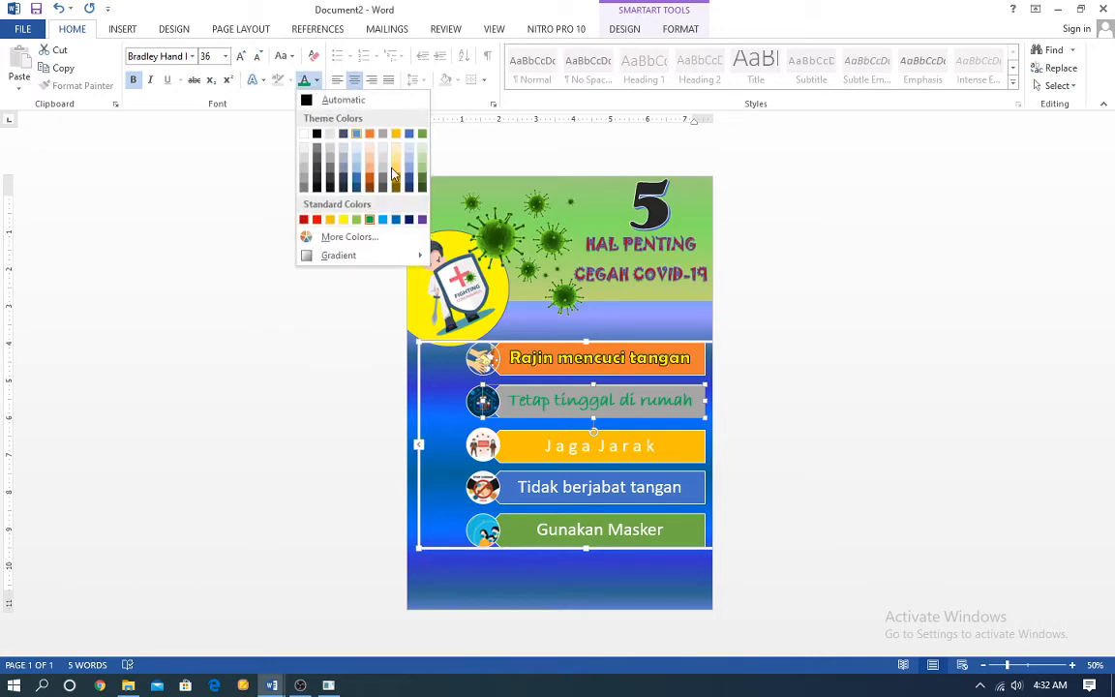
pyautogui.click(422, 220)
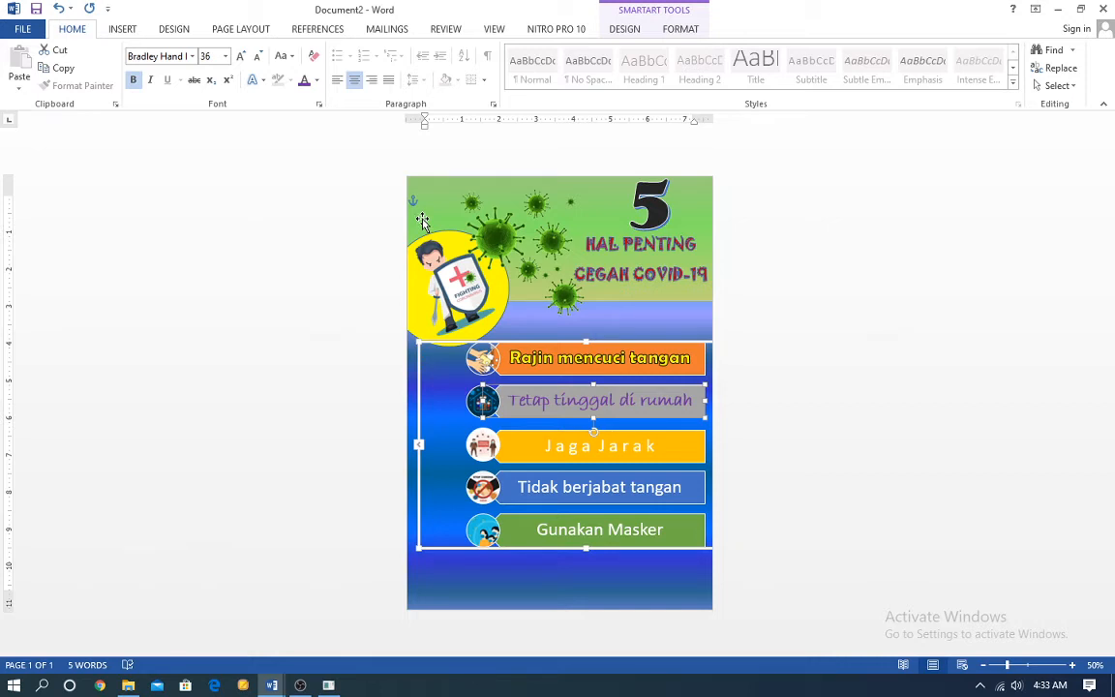
# Set the "Jaga Jarak" bar's text in bold Comic Sans MS
pyautogui.click(652, 452)
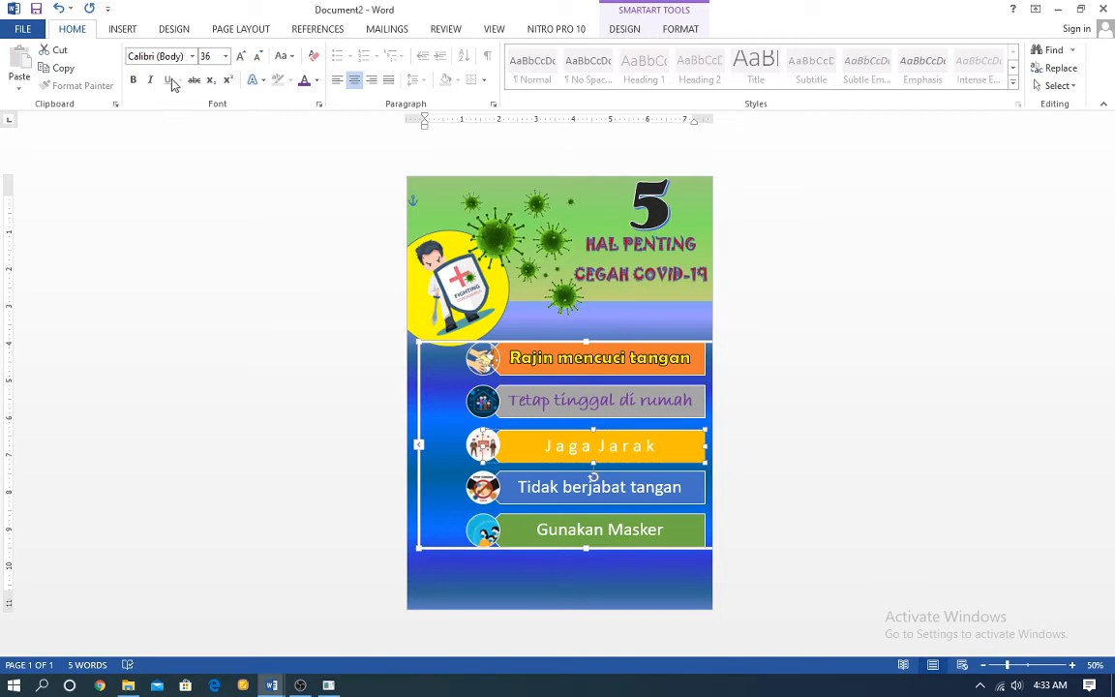
pyautogui.click(193, 56)
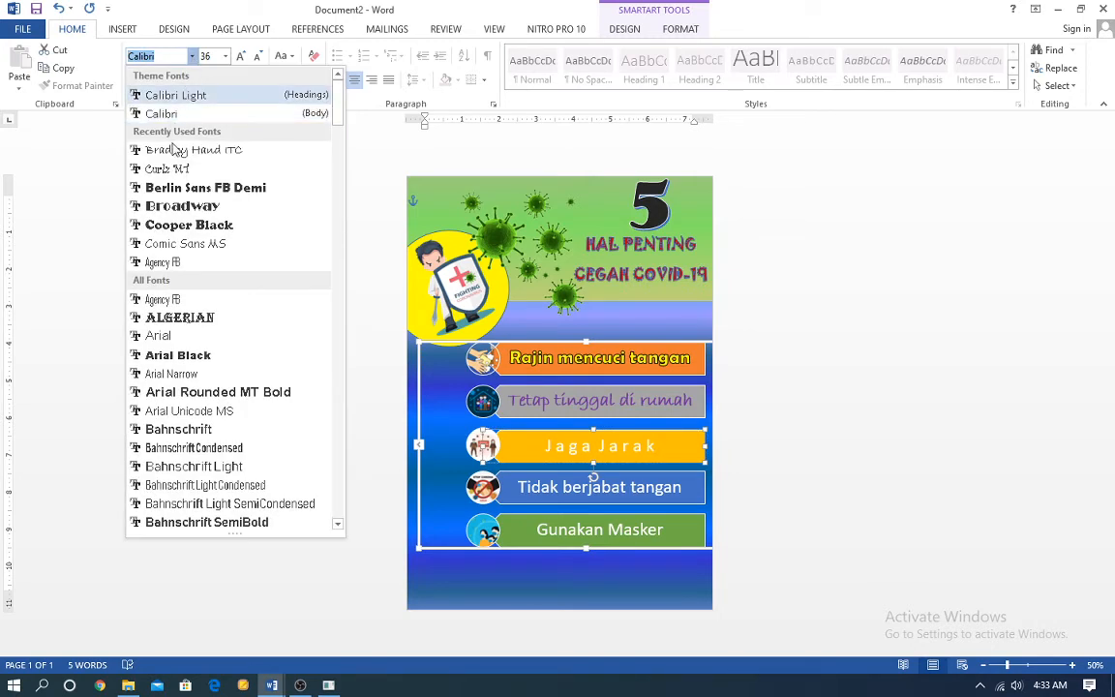
pyautogui.click(174, 249)
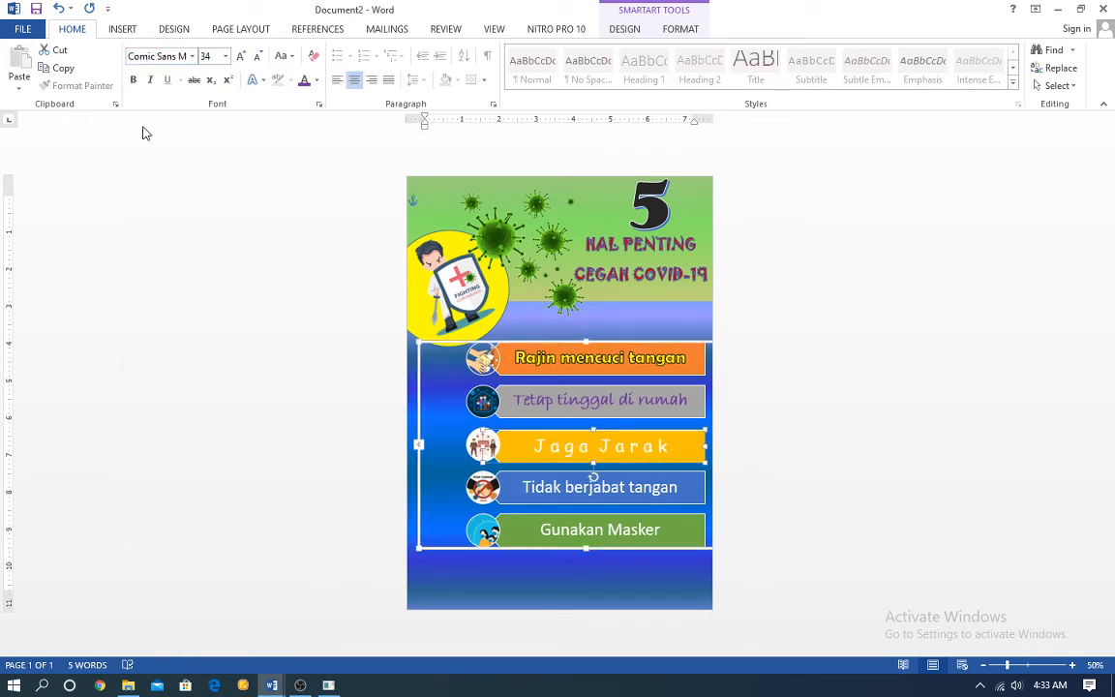
pyautogui.click(135, 83)
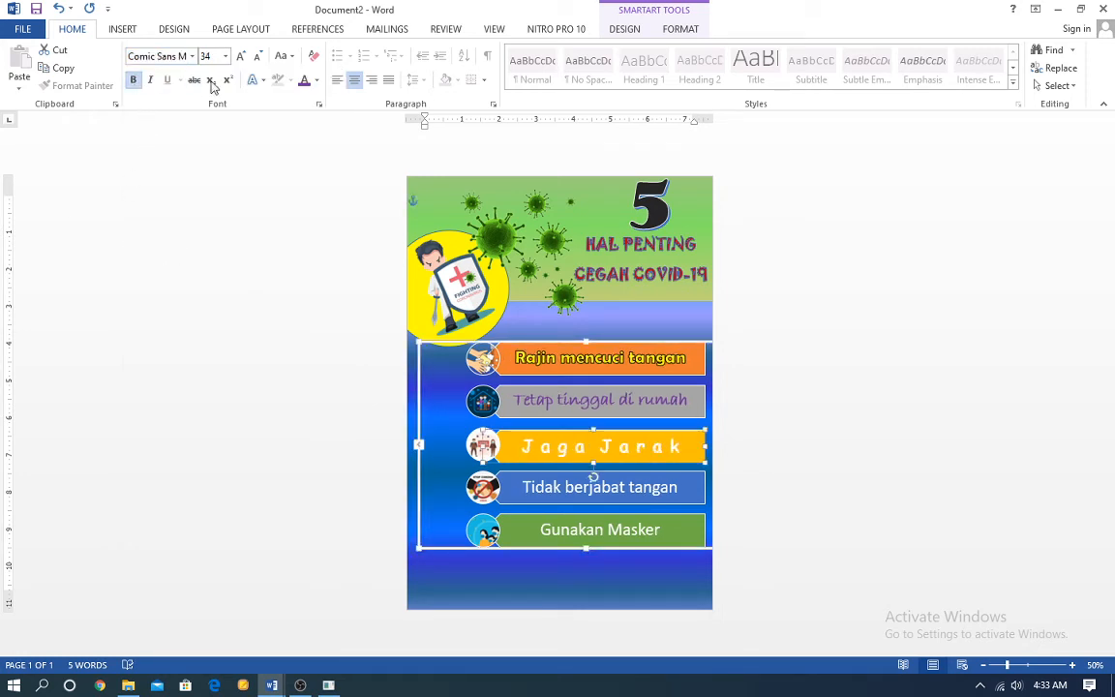
# Color the "Jaga Jarak" text standard green and give its letters a black outline
pyautogui.click(315, 81)
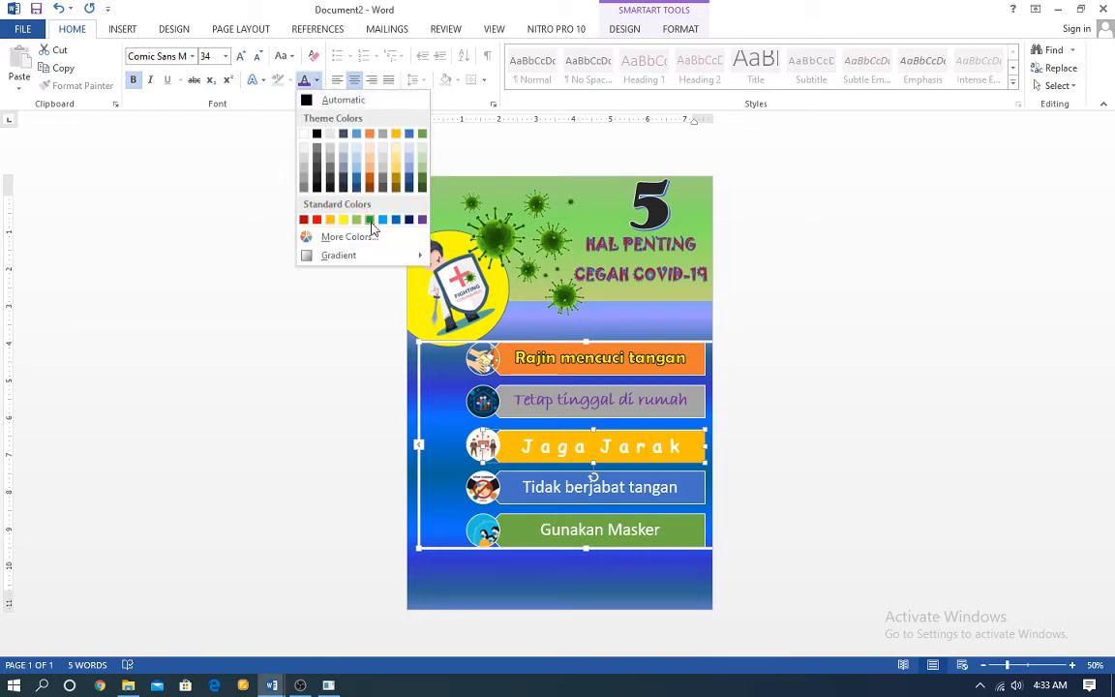
pyautogui.click(370, 221)
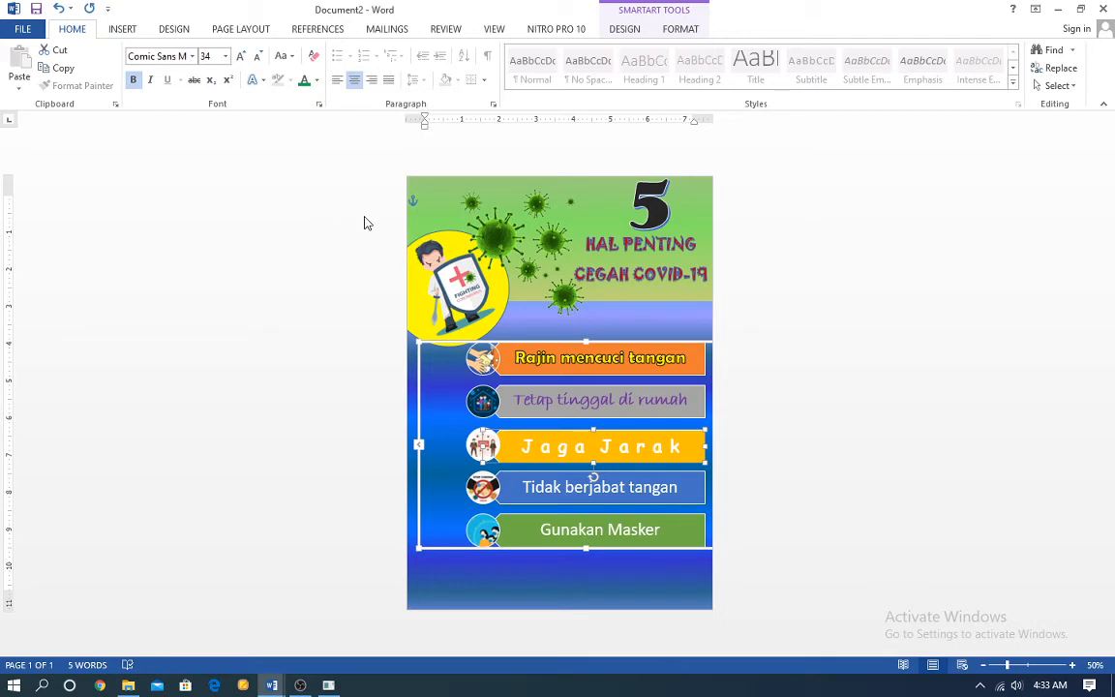
pyautogui.click(680, 29)
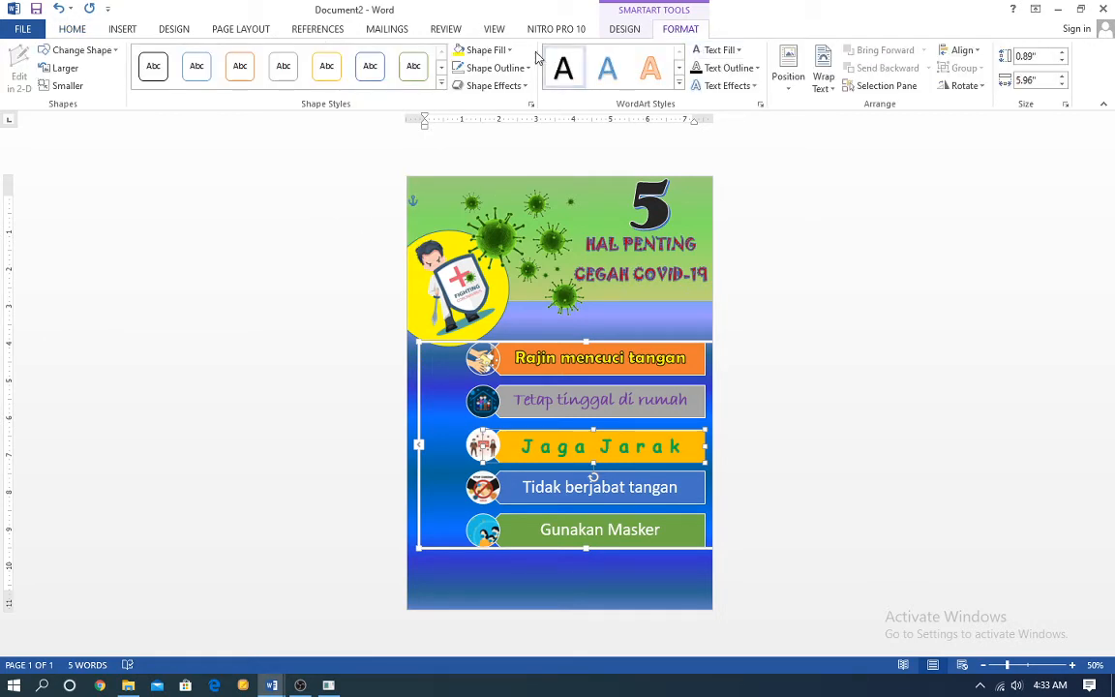
pyautogui.click(758, 70)
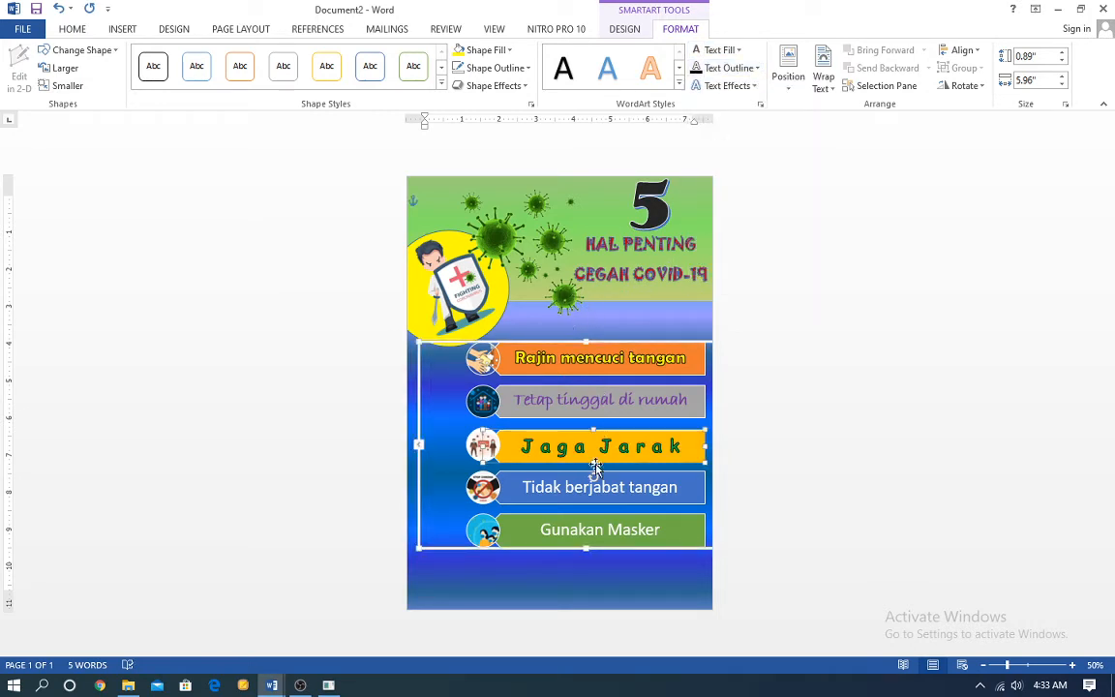
# Make the "Tidak berjabat tangan" text in the blue bar bold
pyautogui.click(577, 503)
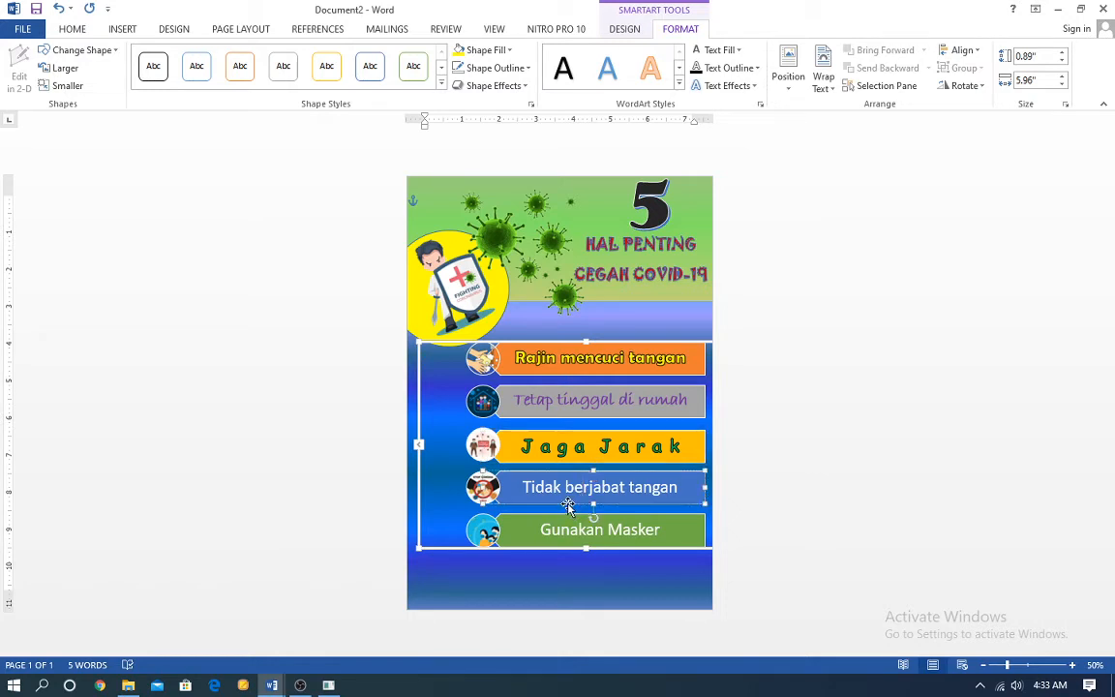
pyautogui.click(72, 29)
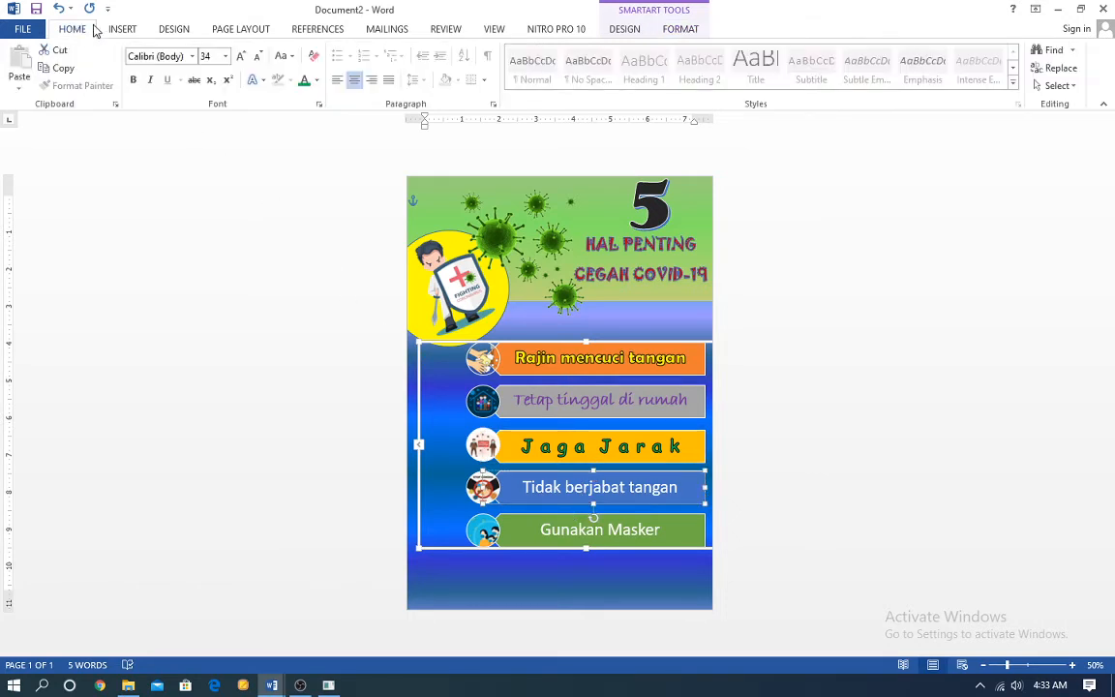
pyautogui.click(137, 81)
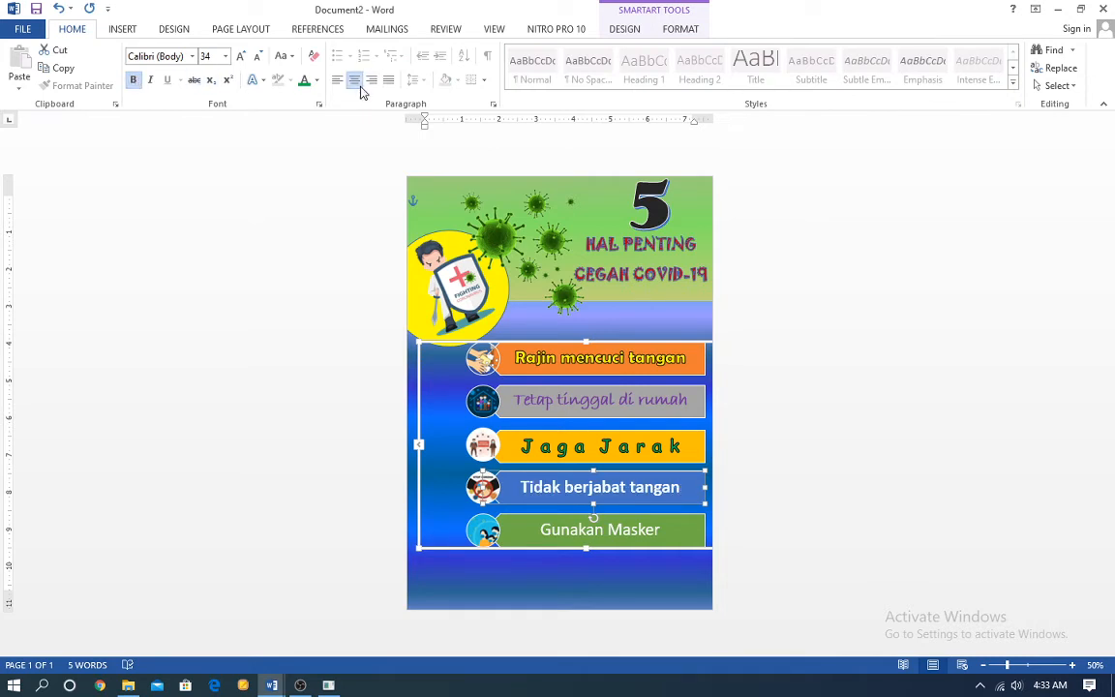
pyautogui.click(830, 468)
# Try coloring the text of the whole SmartArt list red, and undo the color change
pyautogui.click(644, 529)
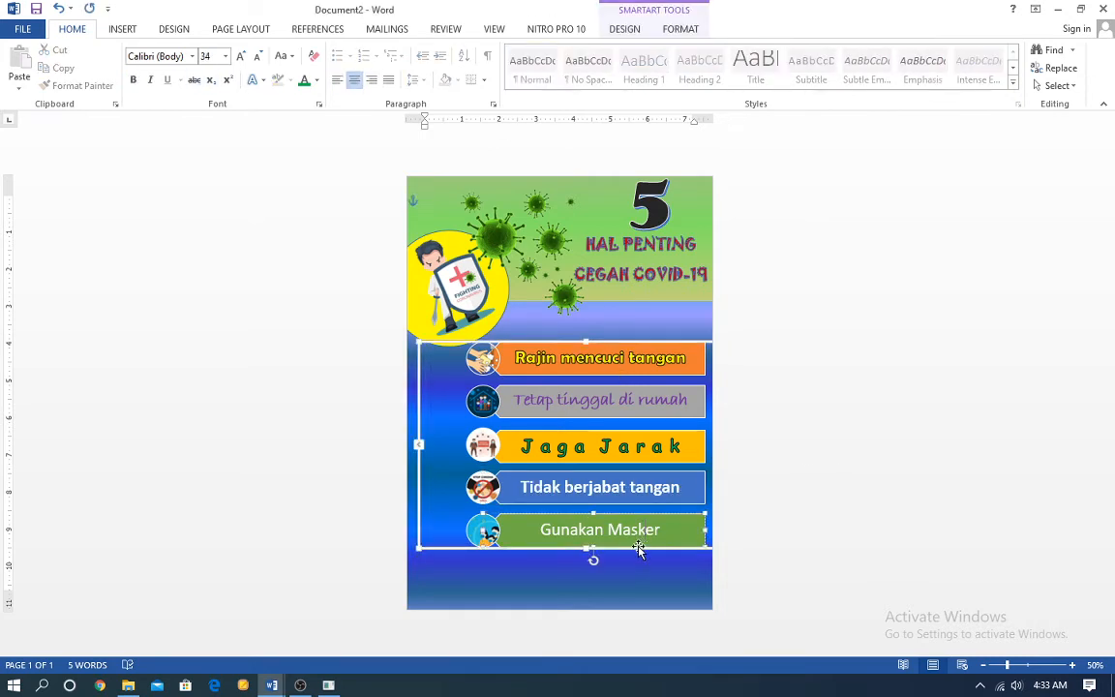
pyautogui.click(638, 548)
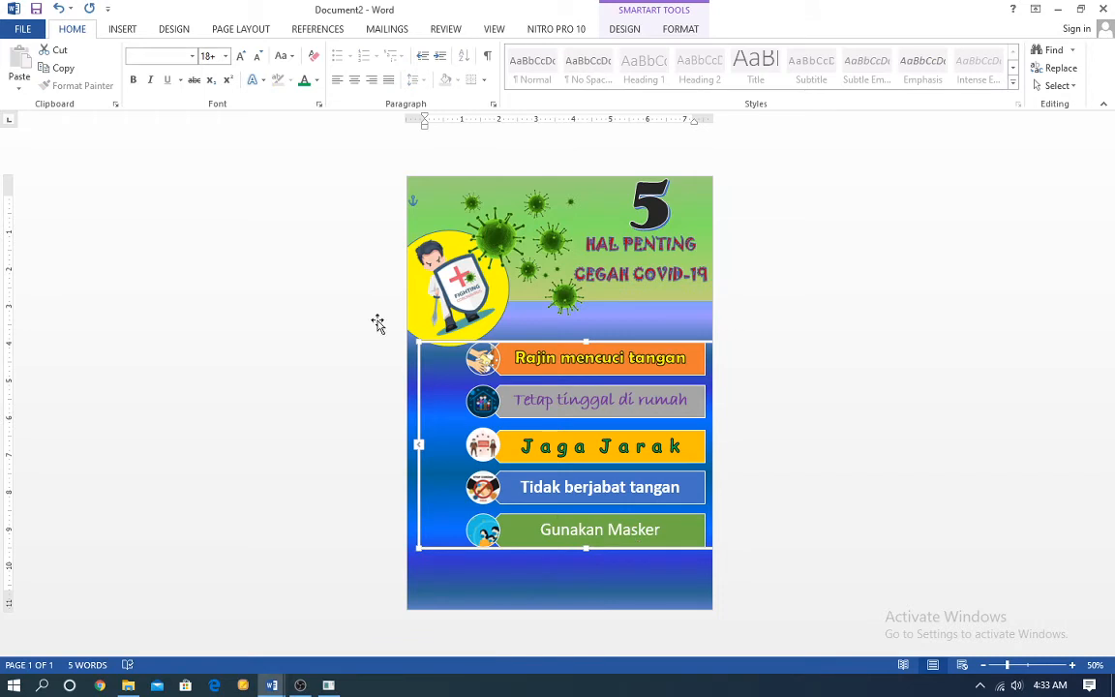
pyautogui.click(316, 81)
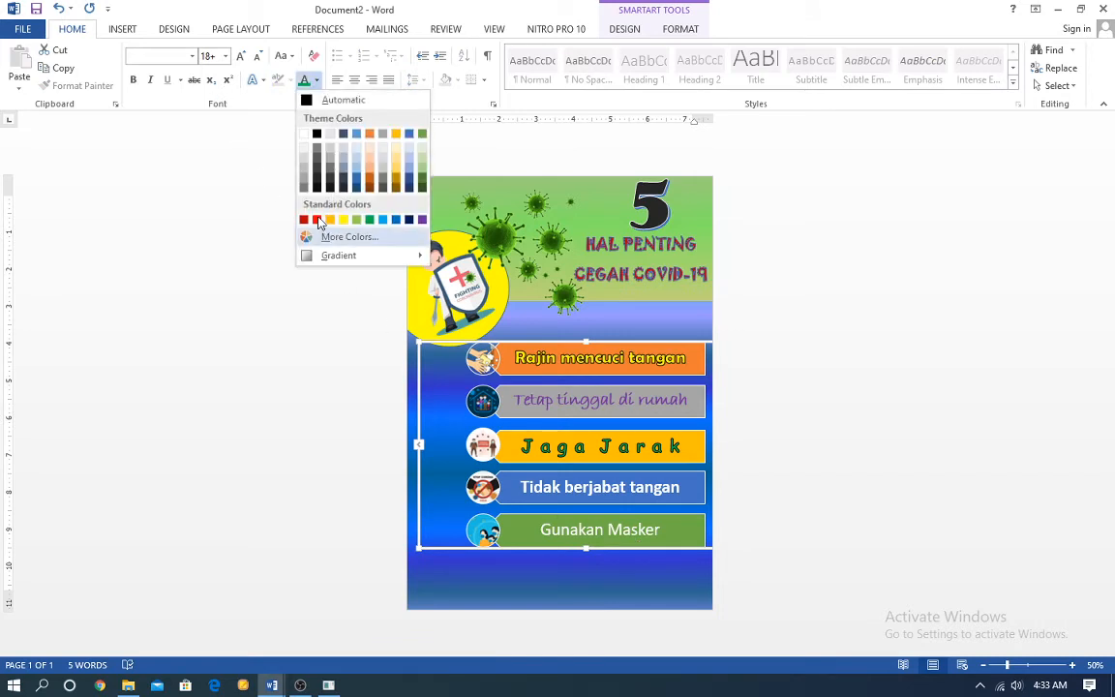
pyautogui.click(316, 220)
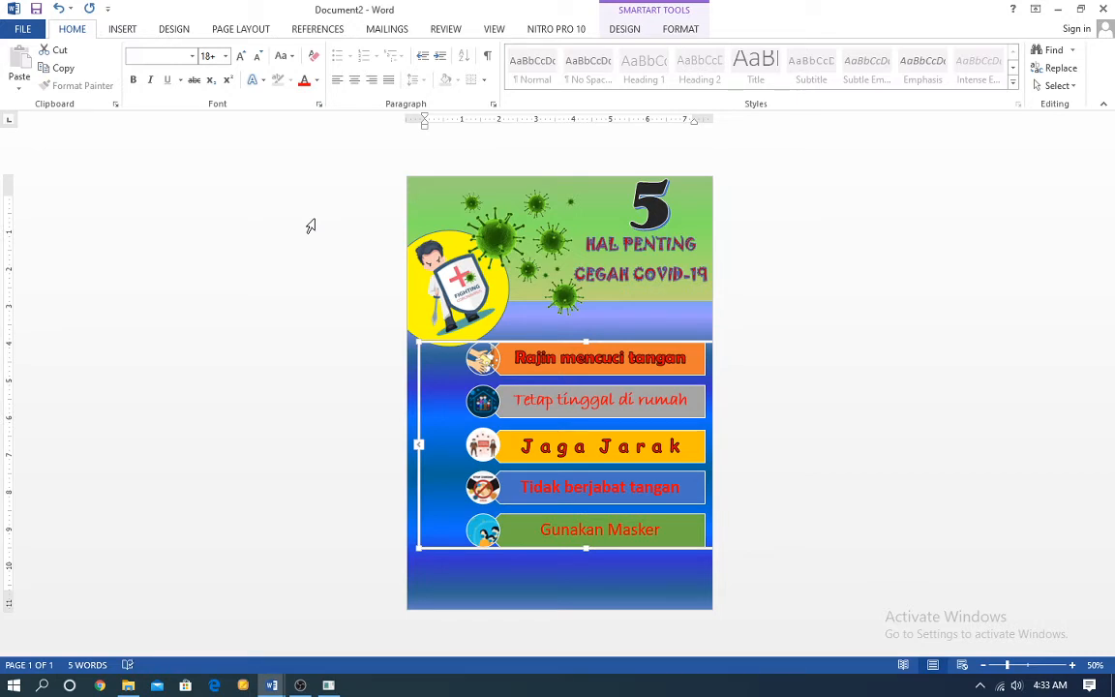
pyautogui.hotkey('ctrl', 'z')
# Set the "Gunakan Masker" bar's text in red Cooper Black and give its letters a black outline
pyautogui.click(611, 537)
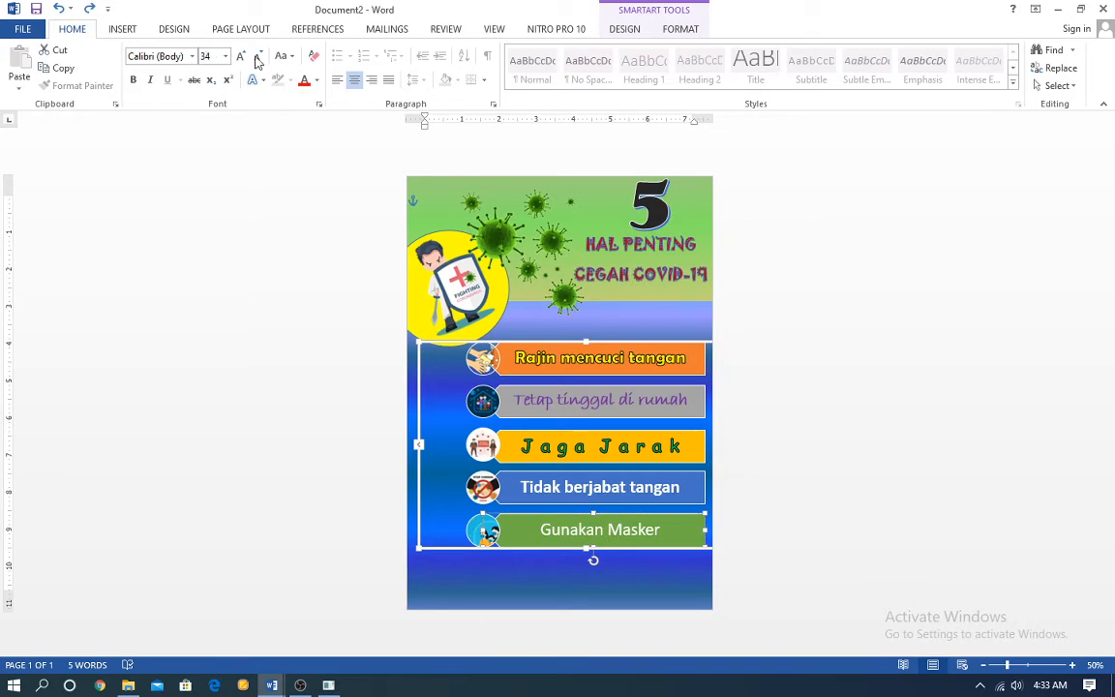
pyautogui.click(303, 80)
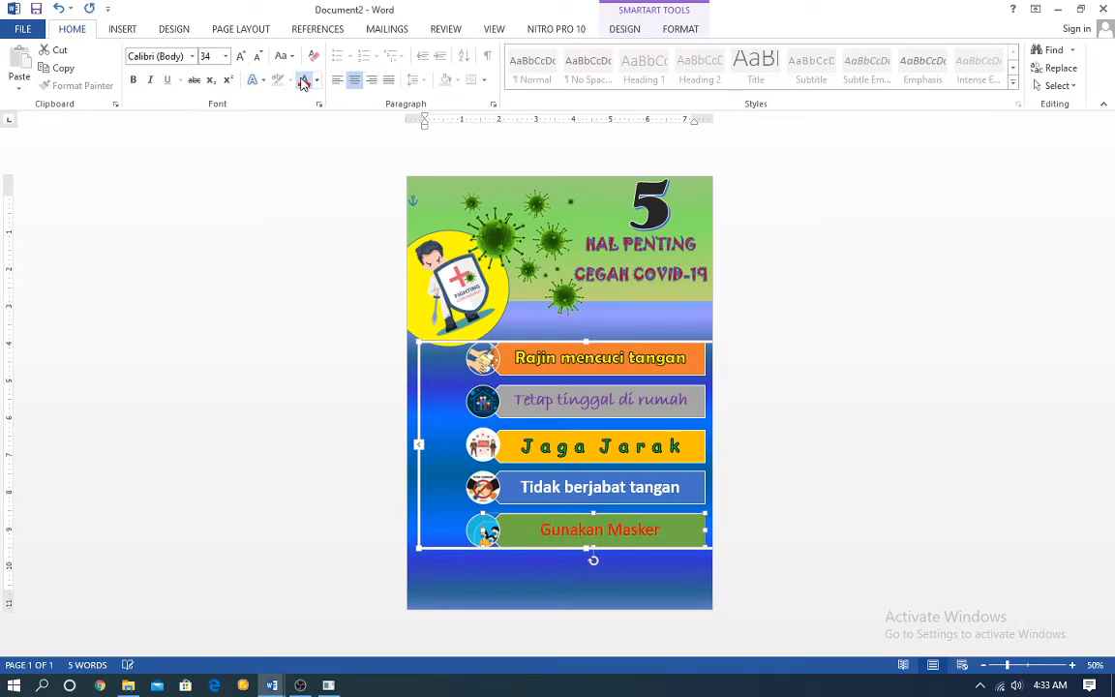
pyautogui.click(191, 56)
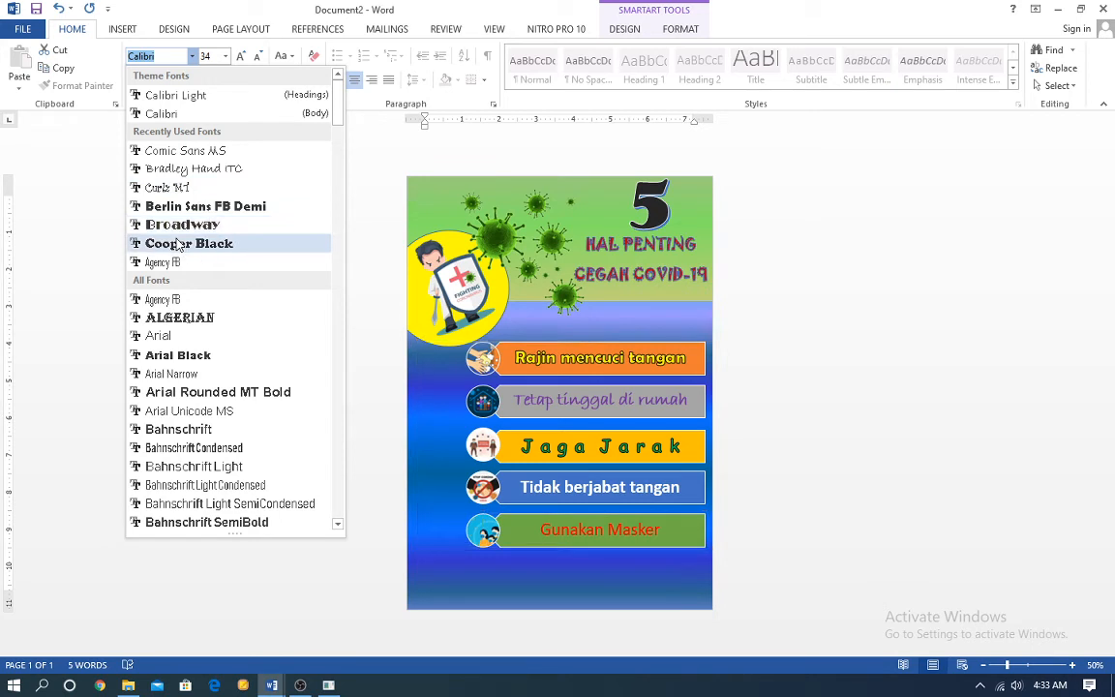
pyautogui.click(179, 245)
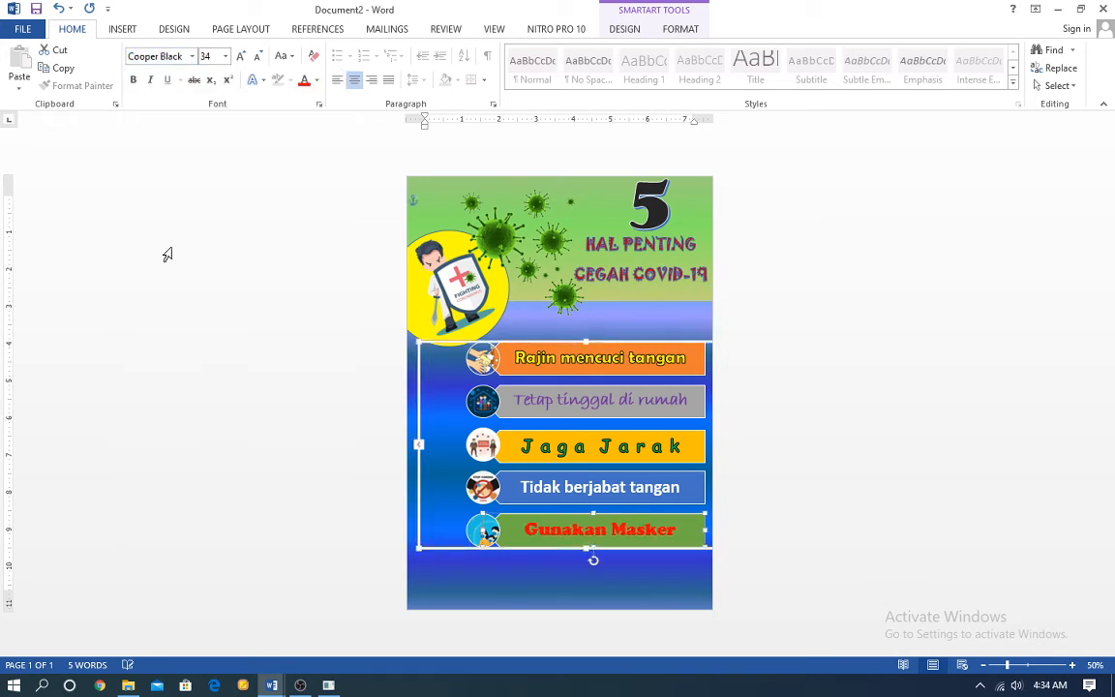
pyautogui.click(679, 29)
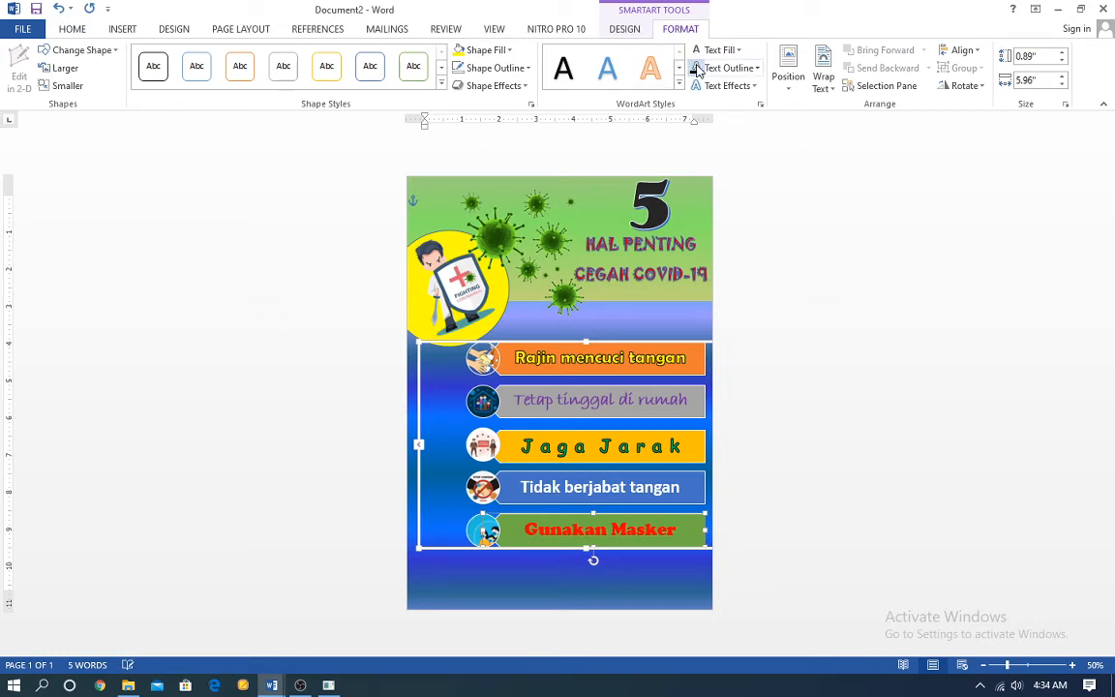
pyautogui.click(696, 71)
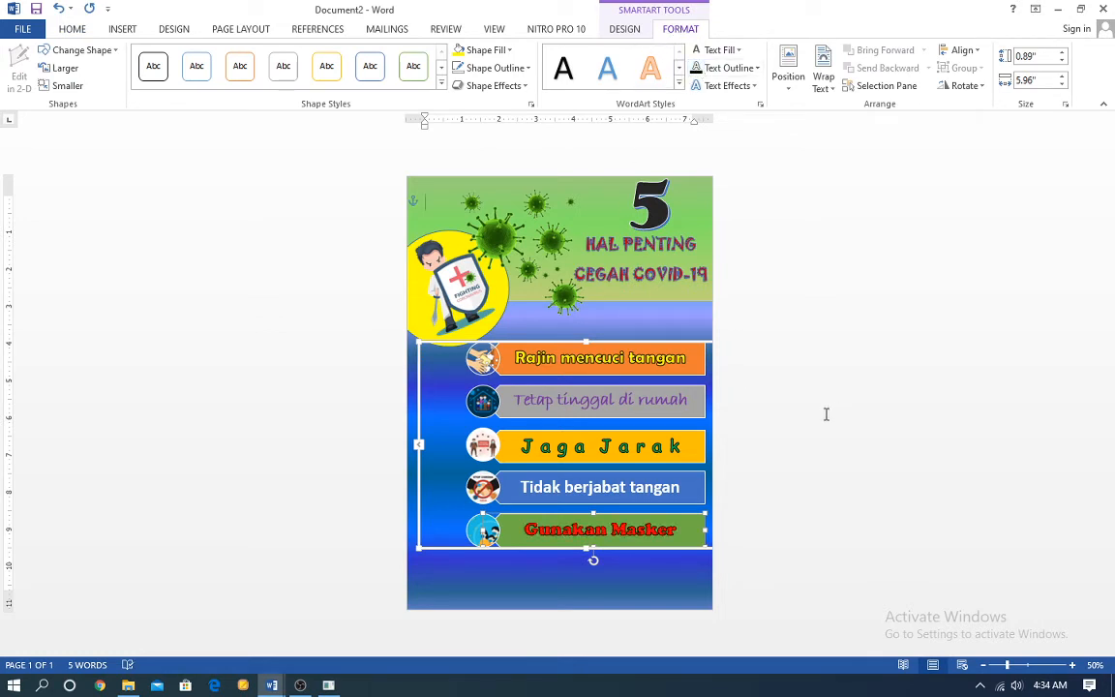
pyautogui.click(817, 376)
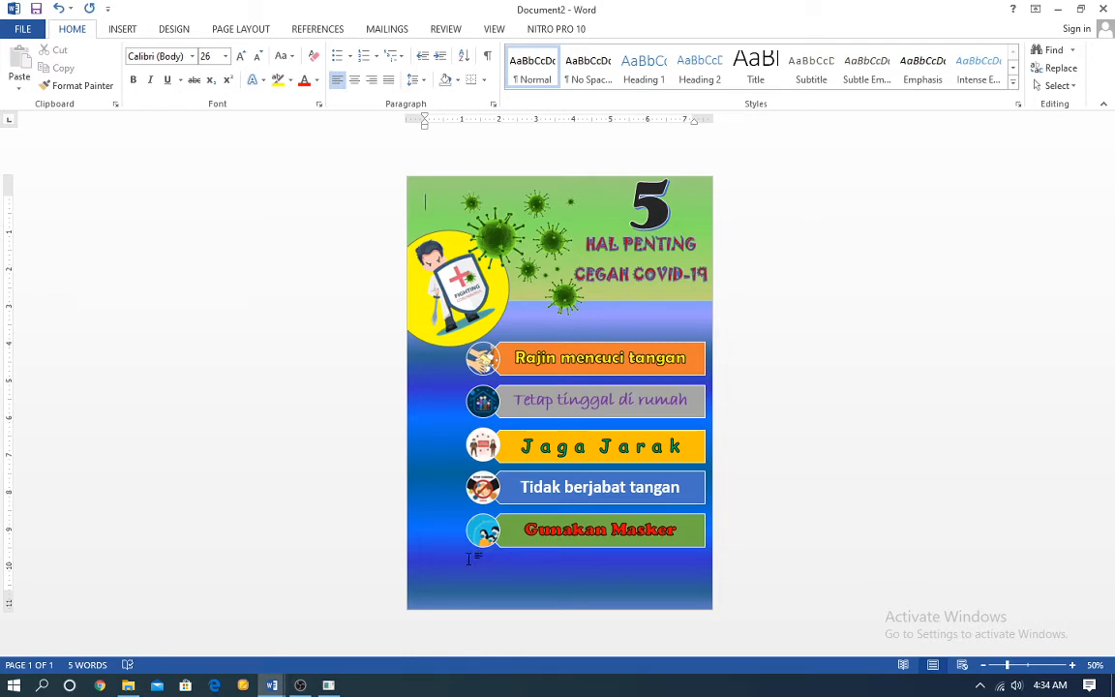
# Nudge the virus picture slightly to the right on the poster
pyautogui.moveTo(483, 233); pyautogui.dragTo(493, 234)
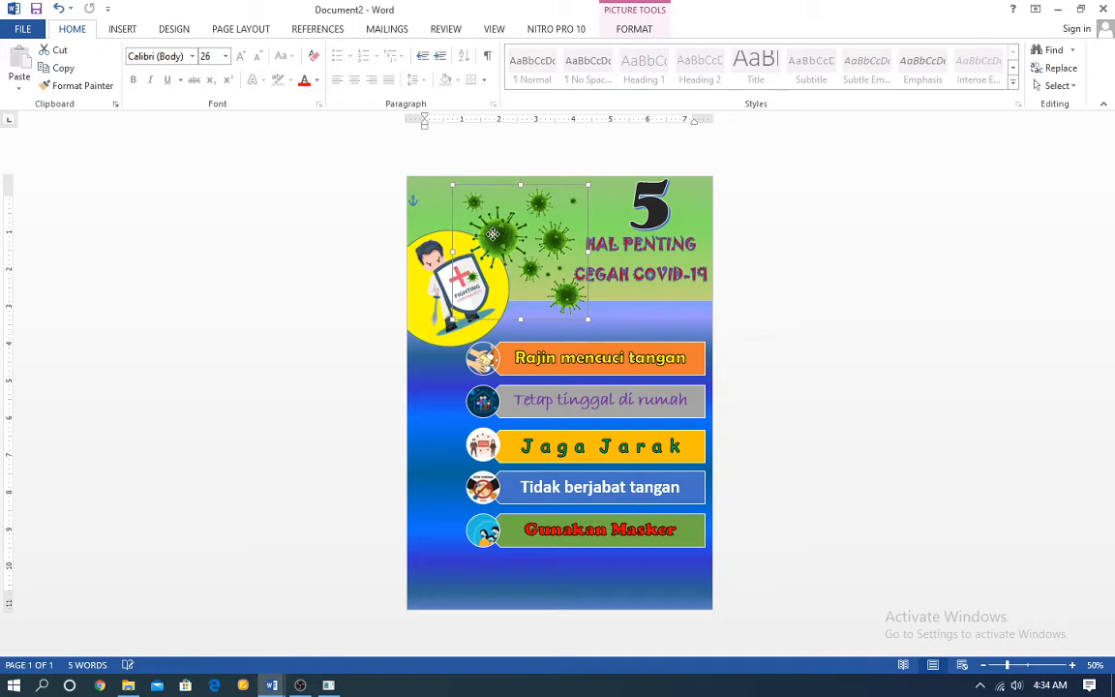
pyautogui.click(654, 382)
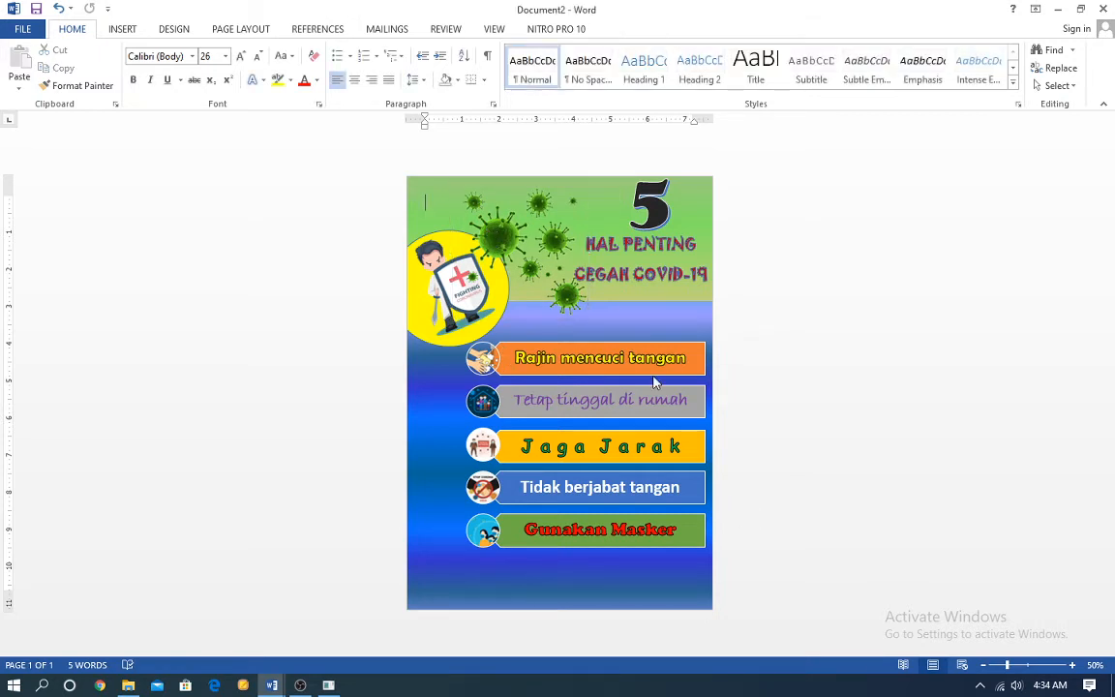
# Insert a Simple Text Box and enlarge it to about 4.21 inches wide and 1.81 inches high
pyautogui.click(123, 30)
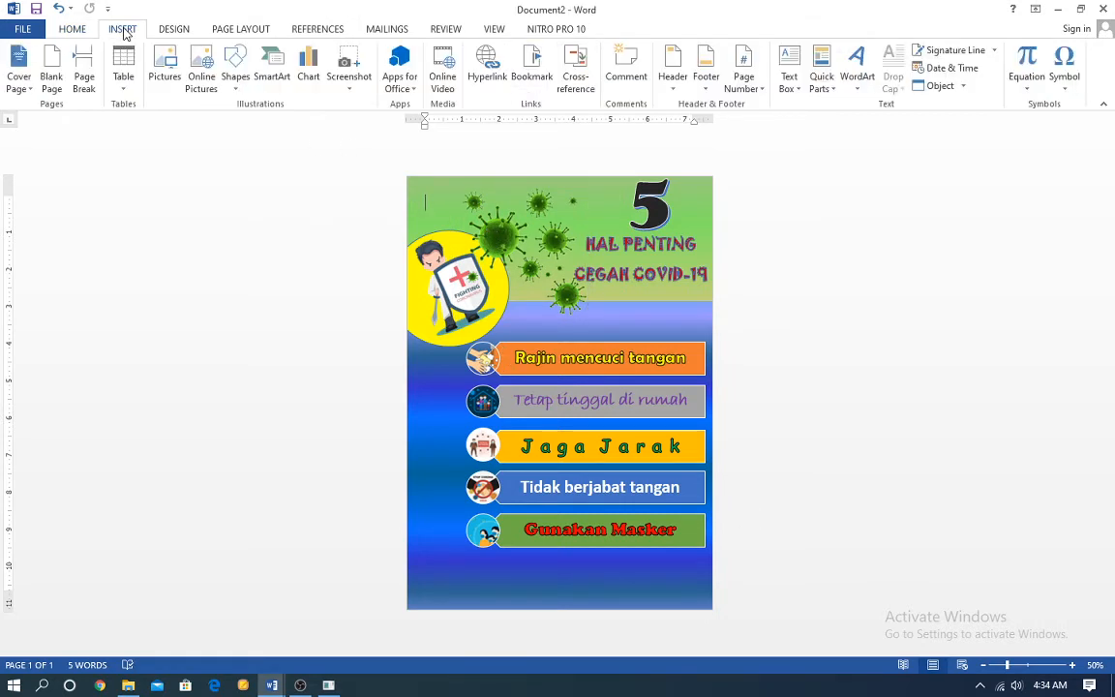
pyautogui.click(790, 83)
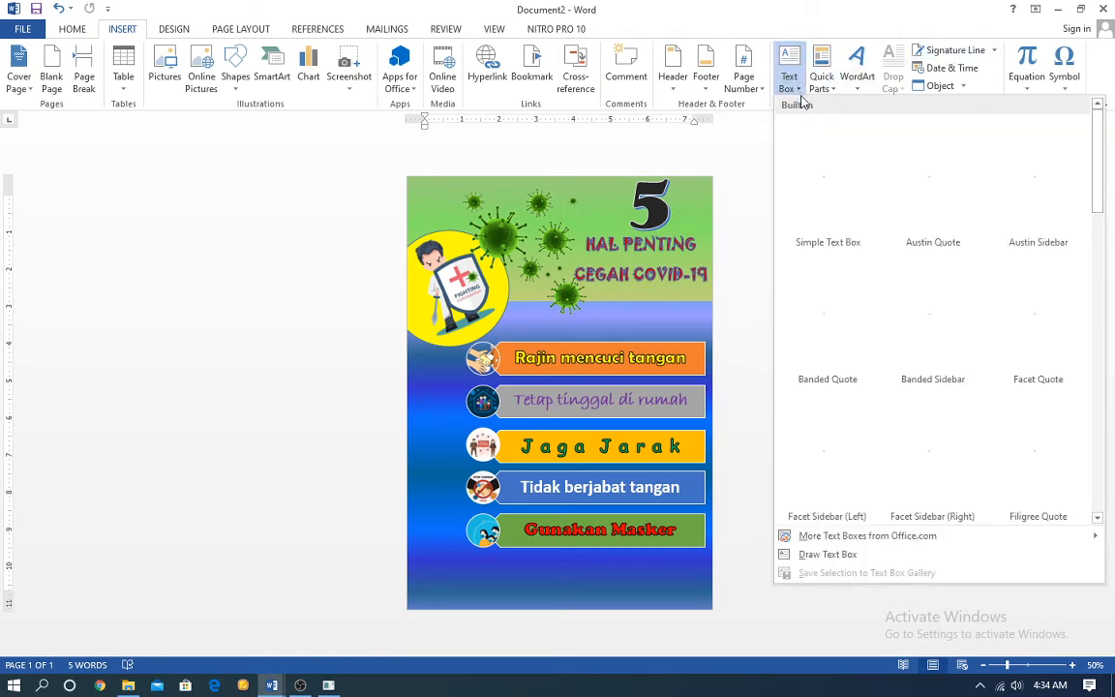
pyautogui.click(774, 155)
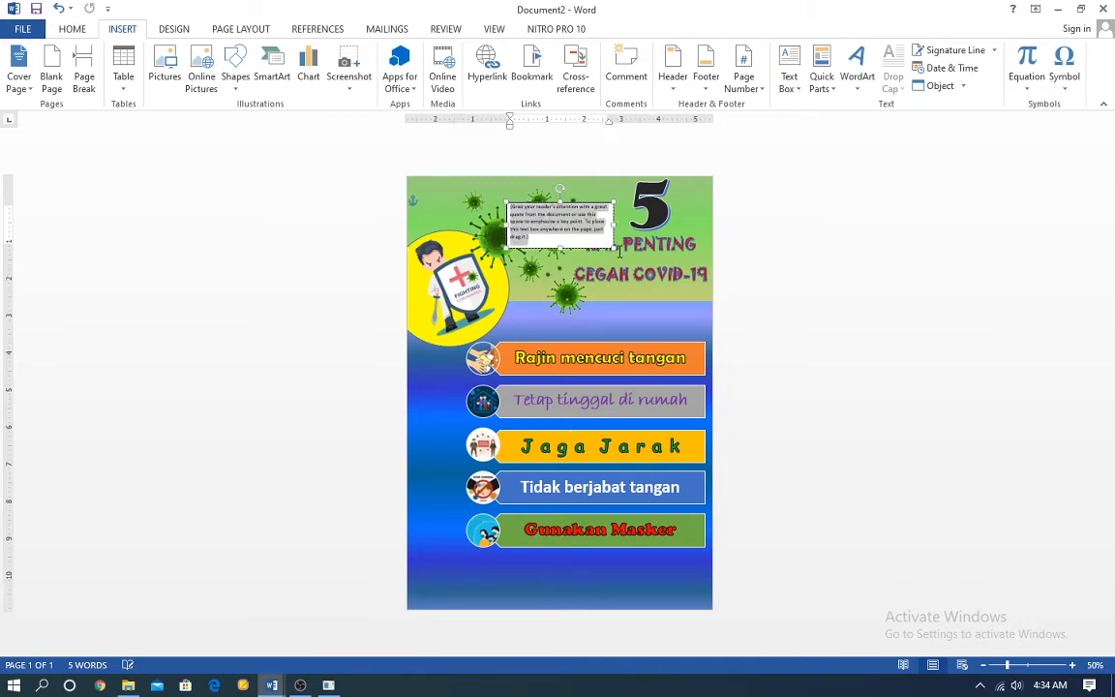
pyautogui.moveTo(613, 248); pyautogui.dragTo(653, 263)
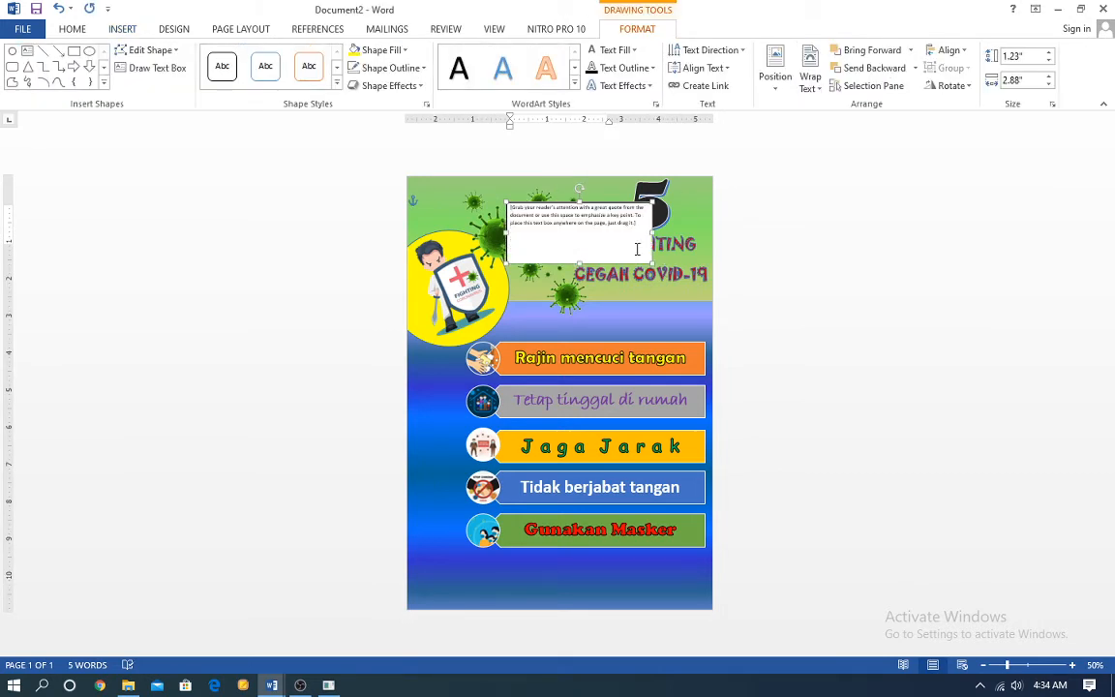
pyautogui.click(551, 226)
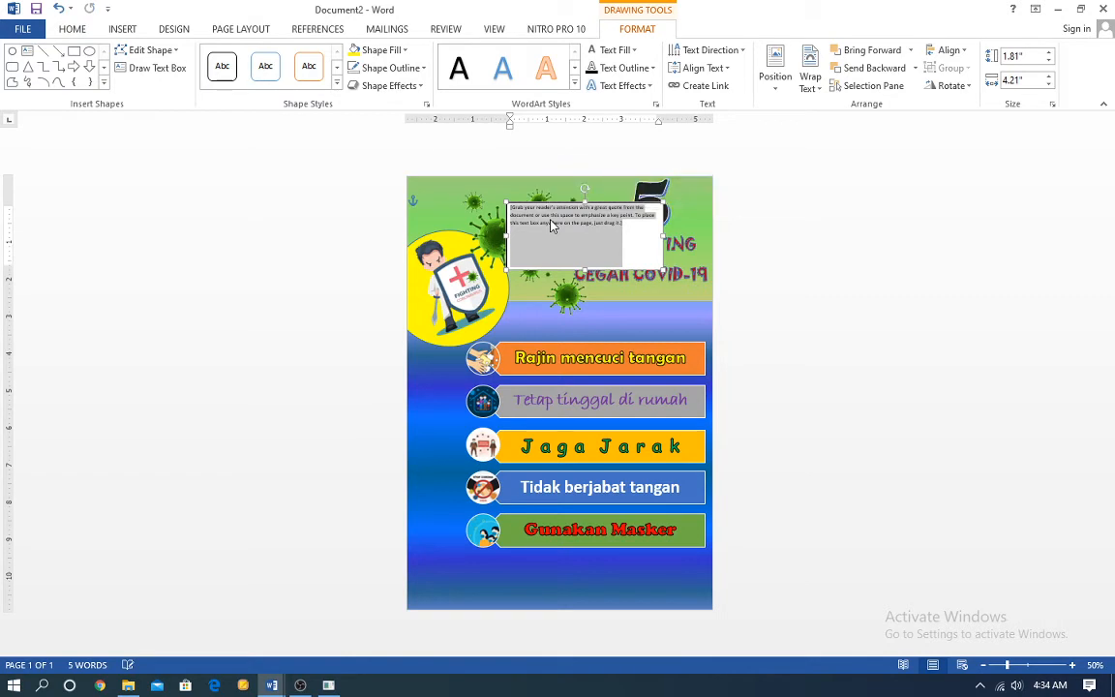
# Replace the placeholder with 14 pt text reading "Mari Bersama, Lawan Corona" and "#stayathome #stayhealthy" on a second line
pyautogui.click(72, 29)
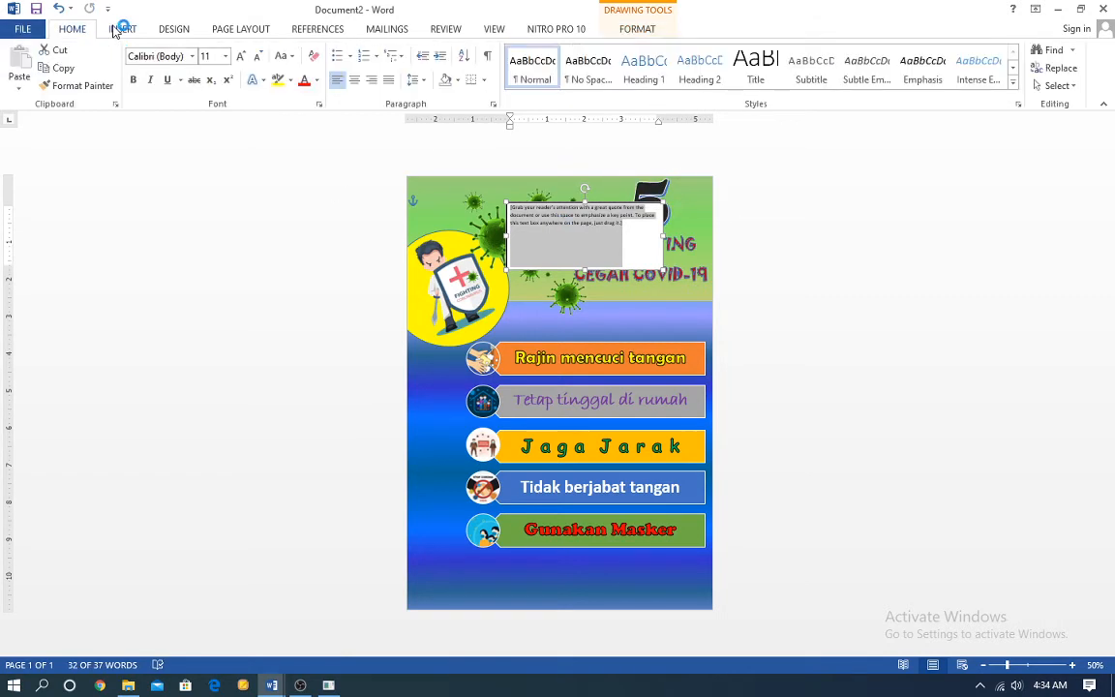
pyautogui.click(241, 56)
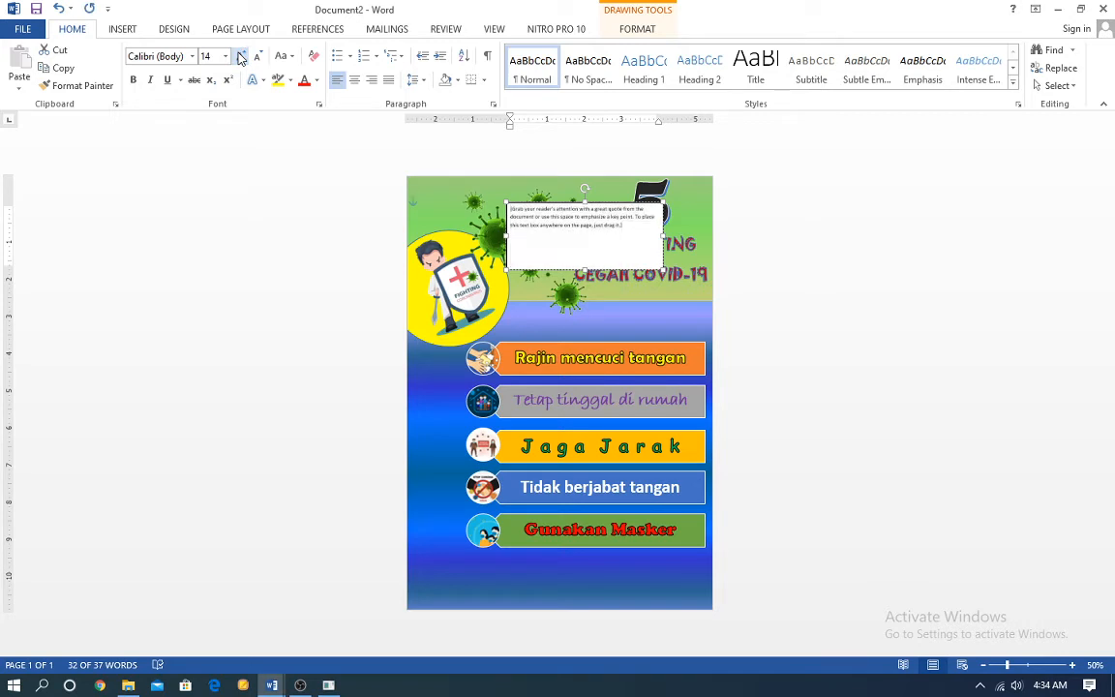
pyautogui.press('Delete')
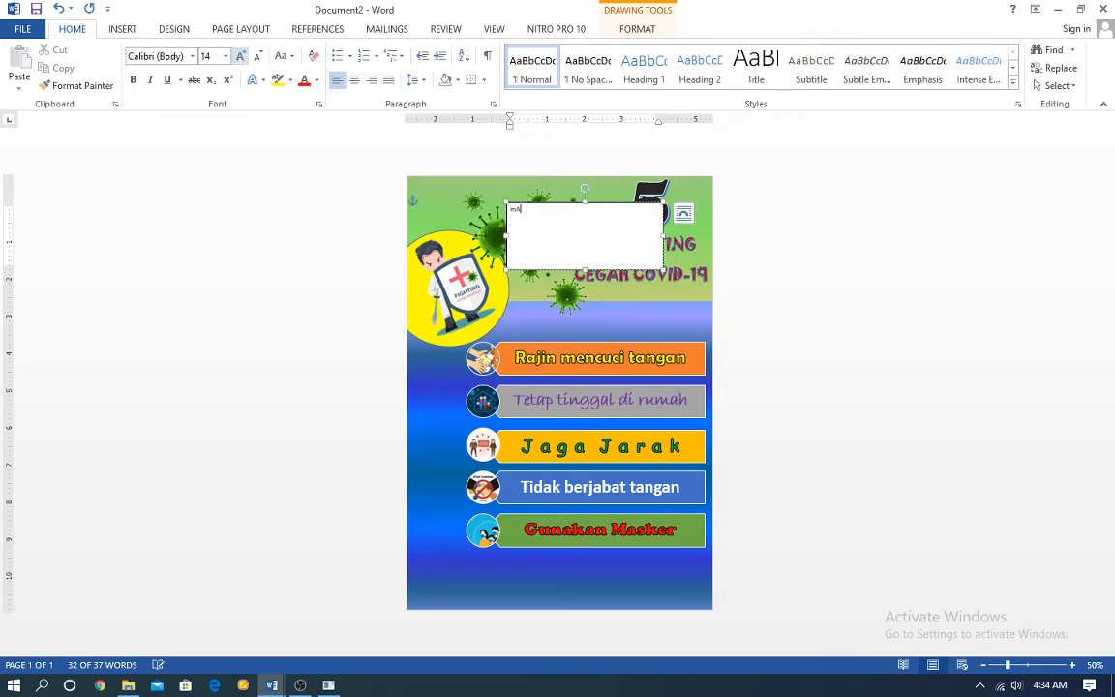
pyautogui.write('Mari BErsa')
pyautogui.press('BackSpace')
pyautogui.press('BackSpace')
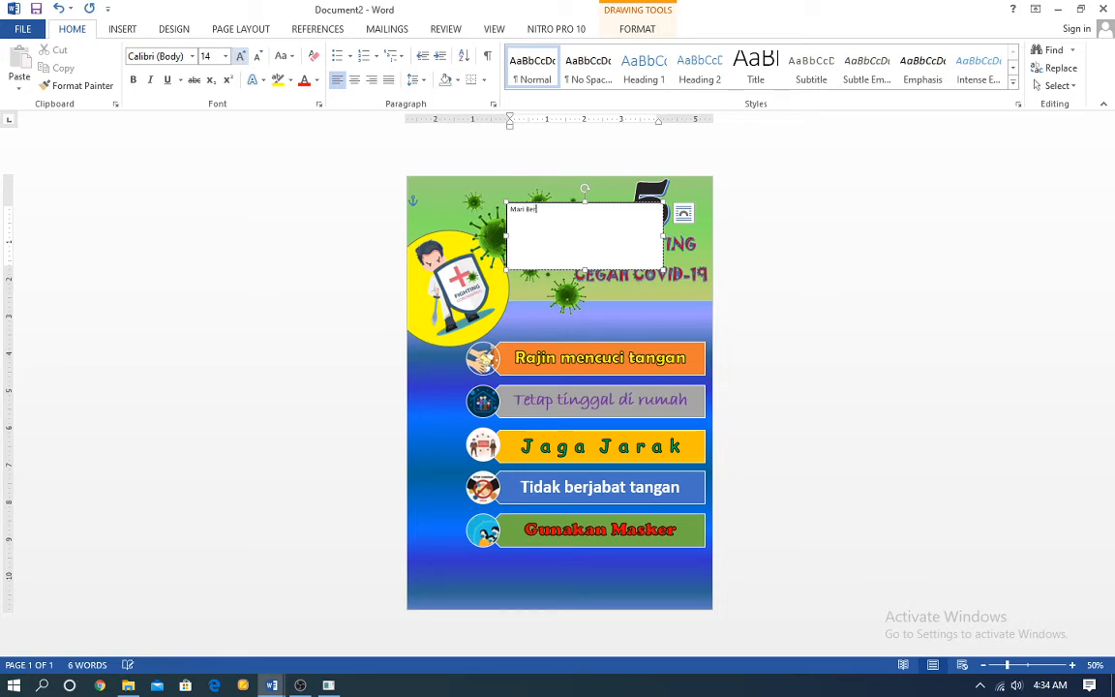
pyautogui.write('Bersama, Lawan Corona')
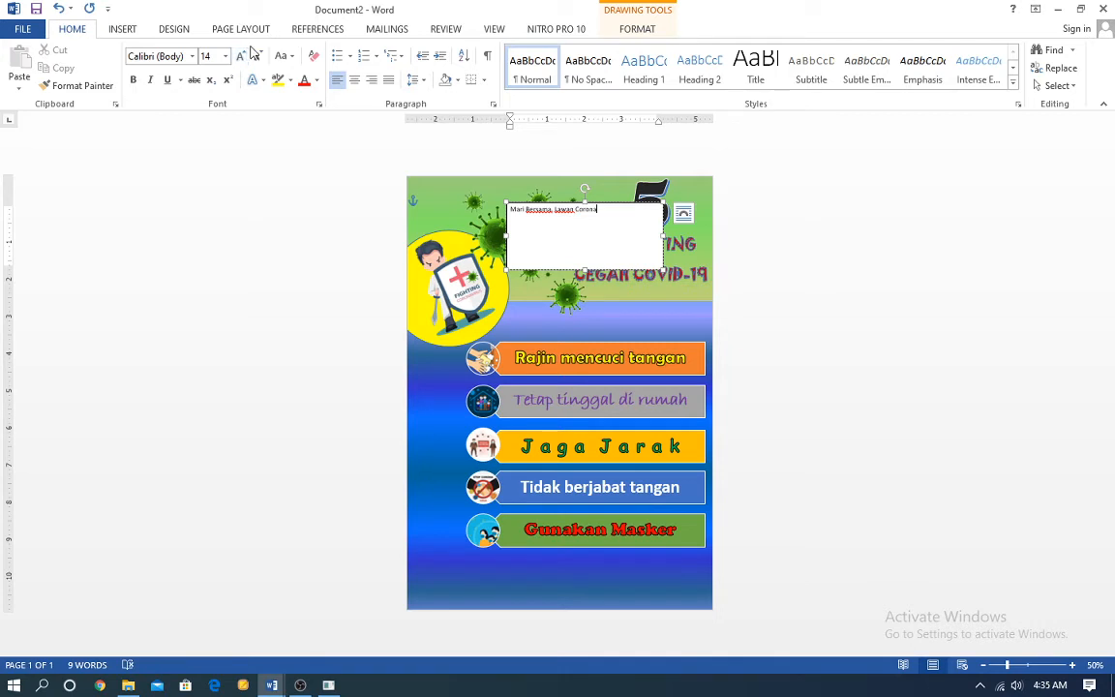
pyautogui.press('Return')
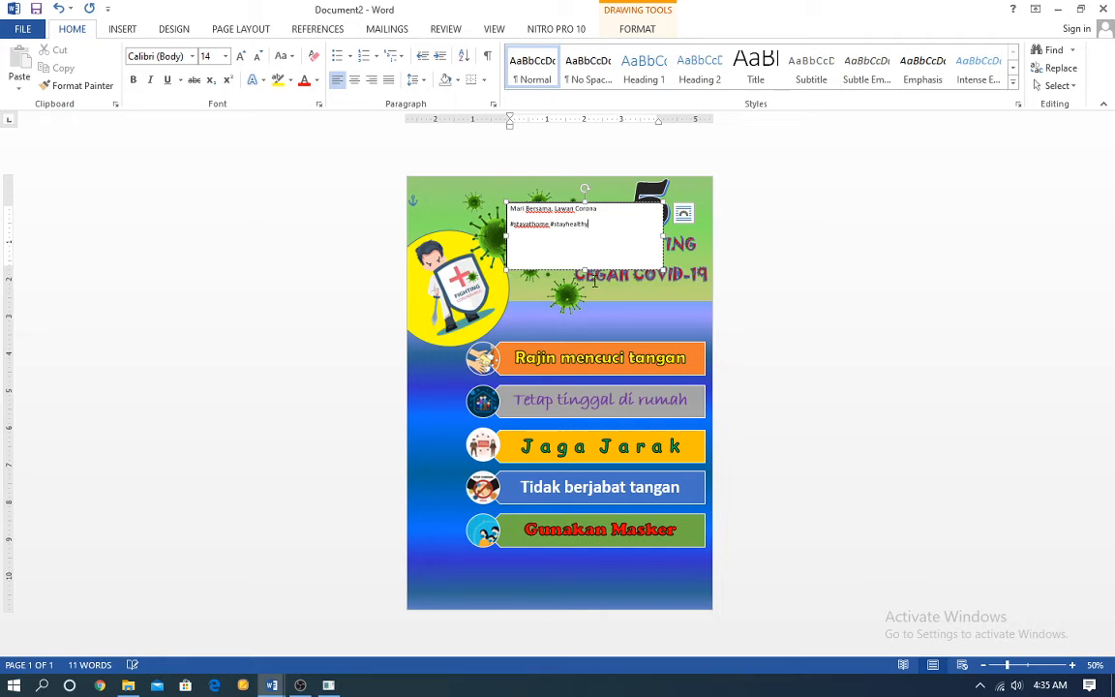
# Shrink the text box around its two lines to about 2.58 by 0.75 inches and place it in the poster's lower-left corner
pyautogui.moveTo(586, 268); pyautogui.dragTo(588, 230)
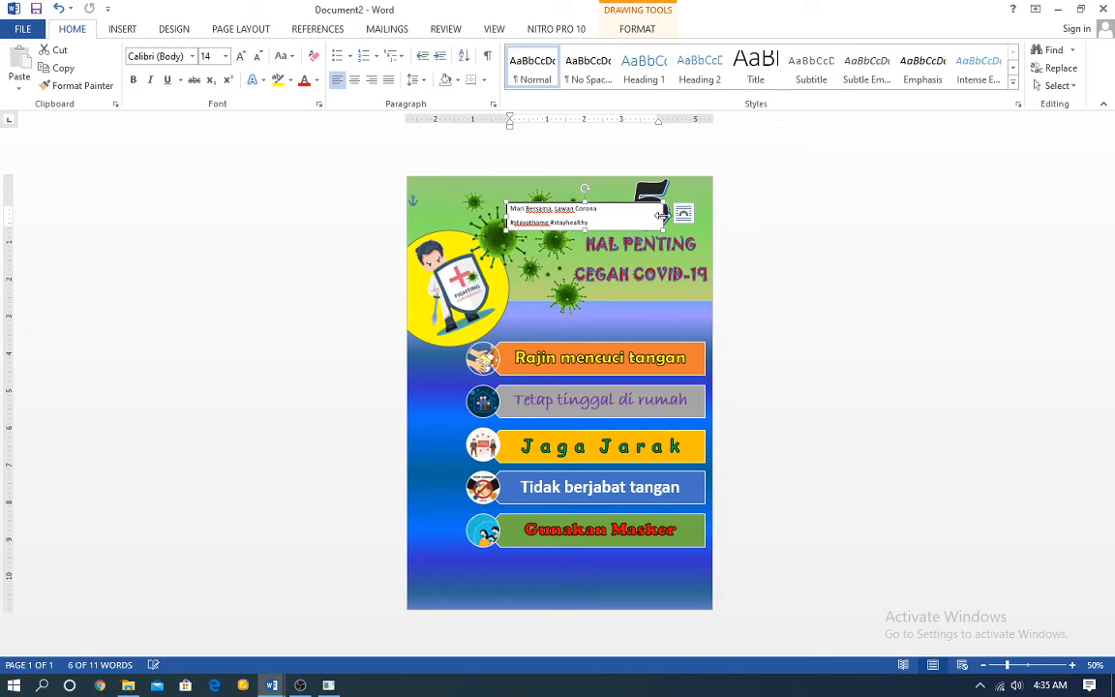
pyautogui.moveTo(663, 216); pyautogui.dragTo(495, 617)
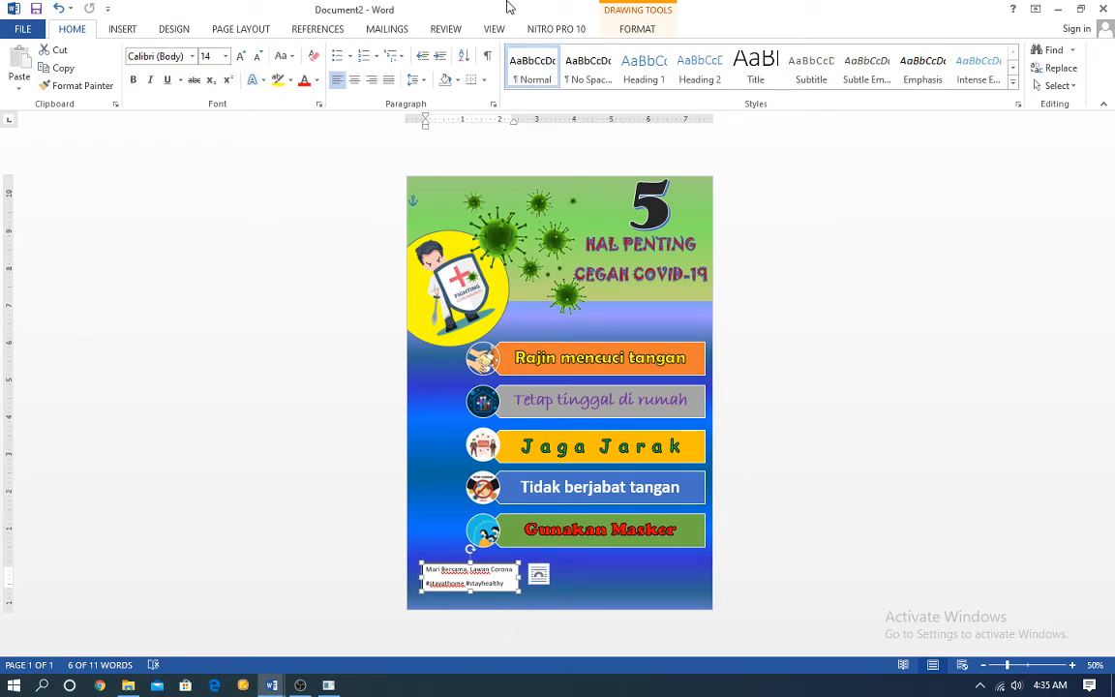
# Enlarge the slogan and hashtag text to 18 pt and extend the text box so both lines fit
pyautogui.click(641, 29)
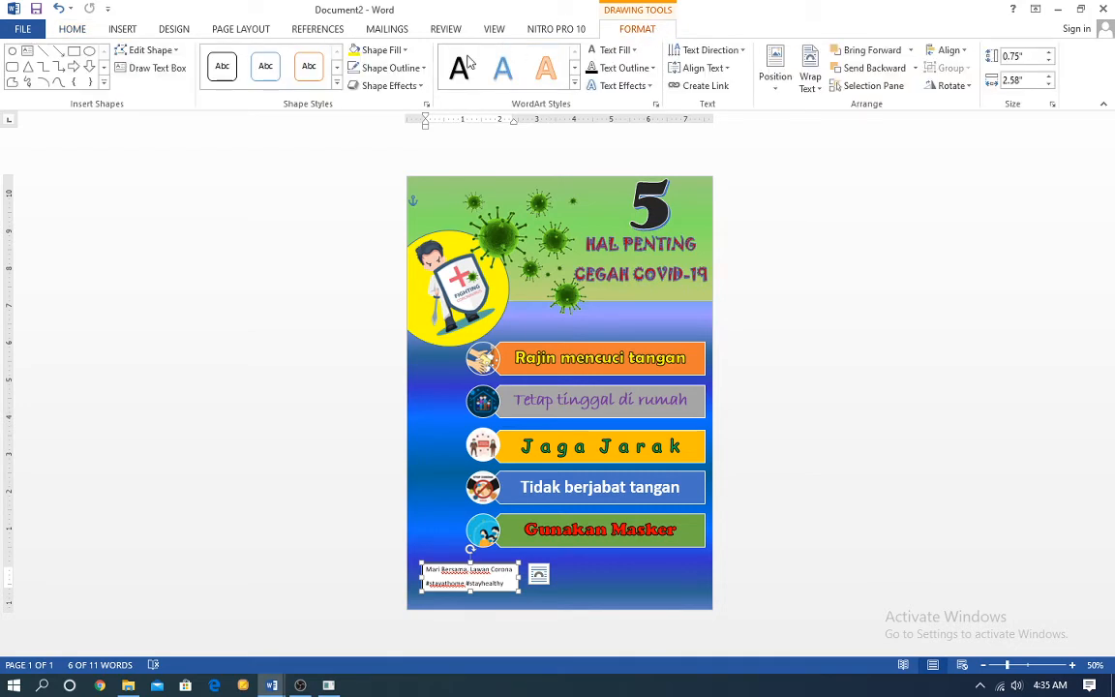
pyautogui.click(73, 30)
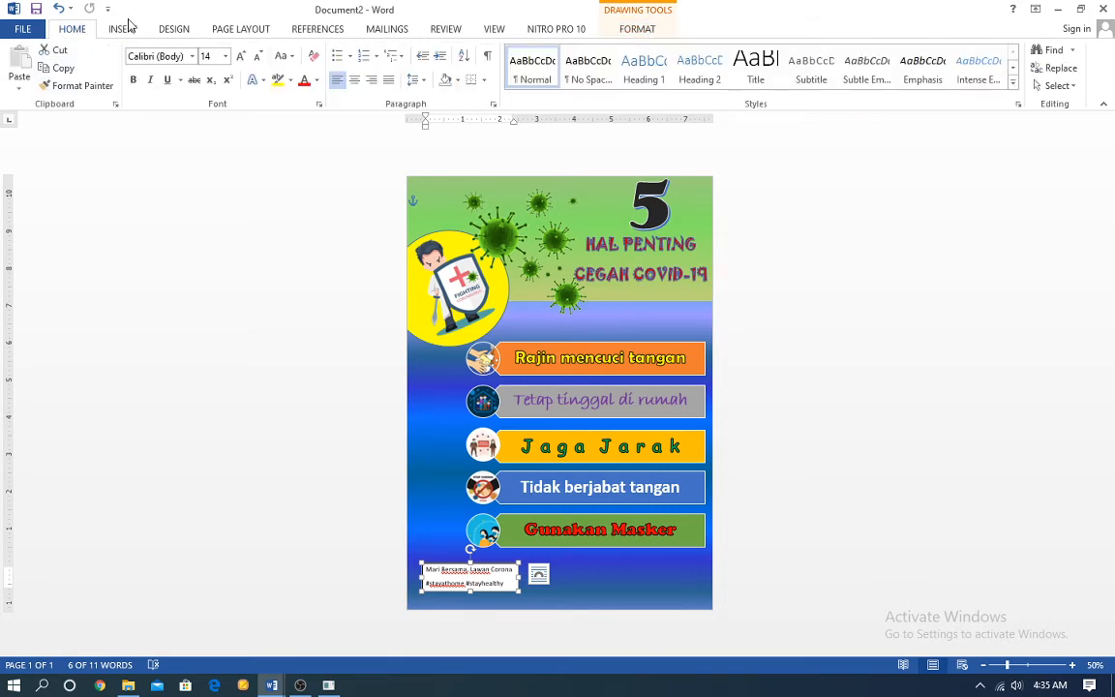
pyautogui.click(242, 58)
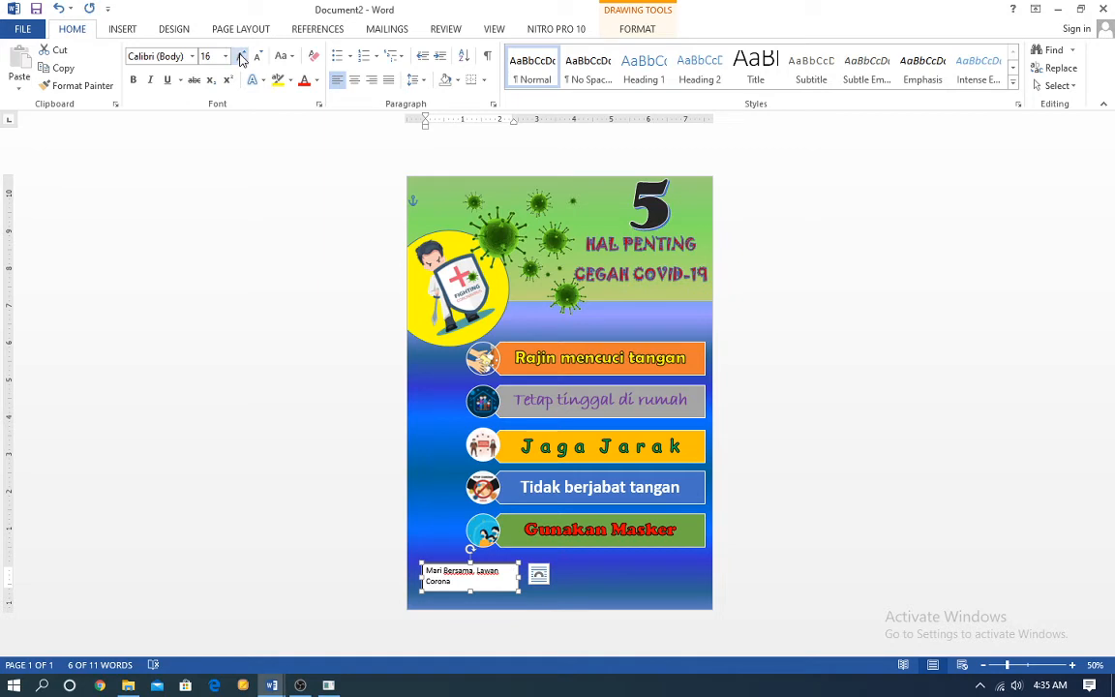
pyautogui.click(242, 58)
pyautogui.moveTo(518, 575); pyautogui.dragTo(560, 575)
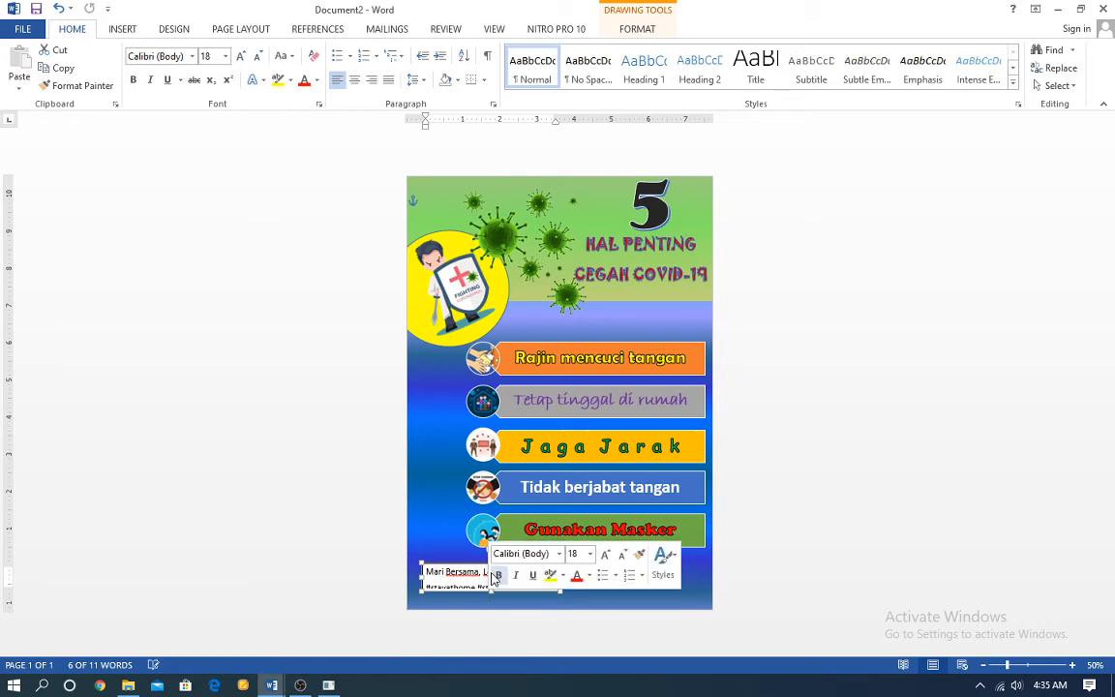
pyautogui.click(484, 572)
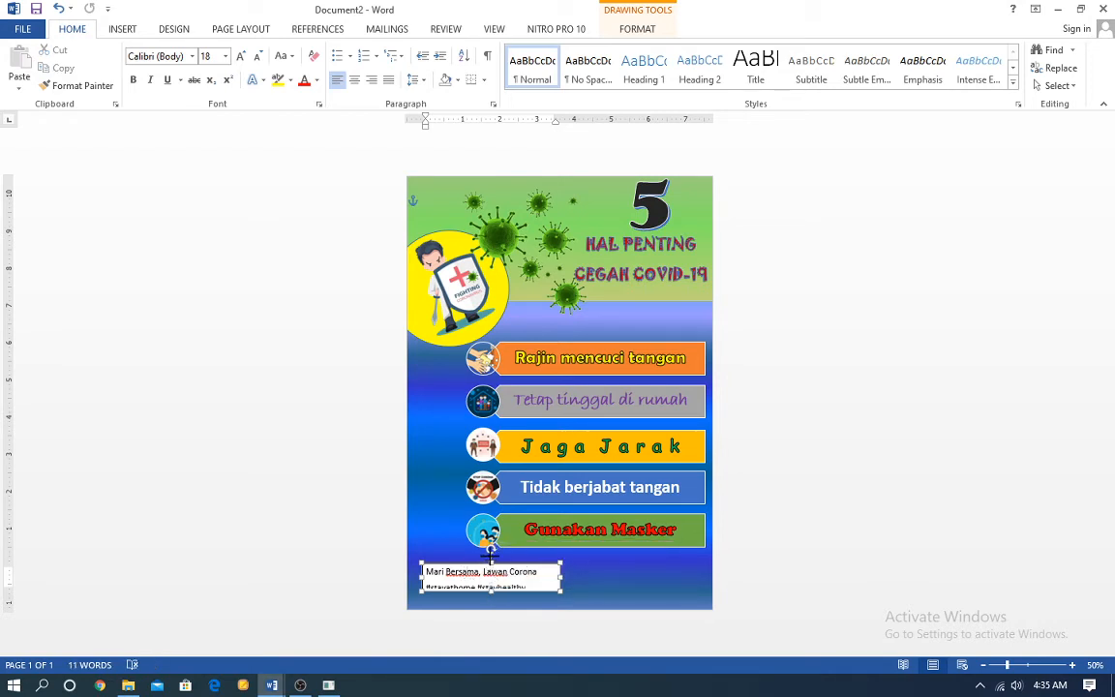
pyautogui.moveTo(490, 562); pyautogui.dragTo(490, 556)
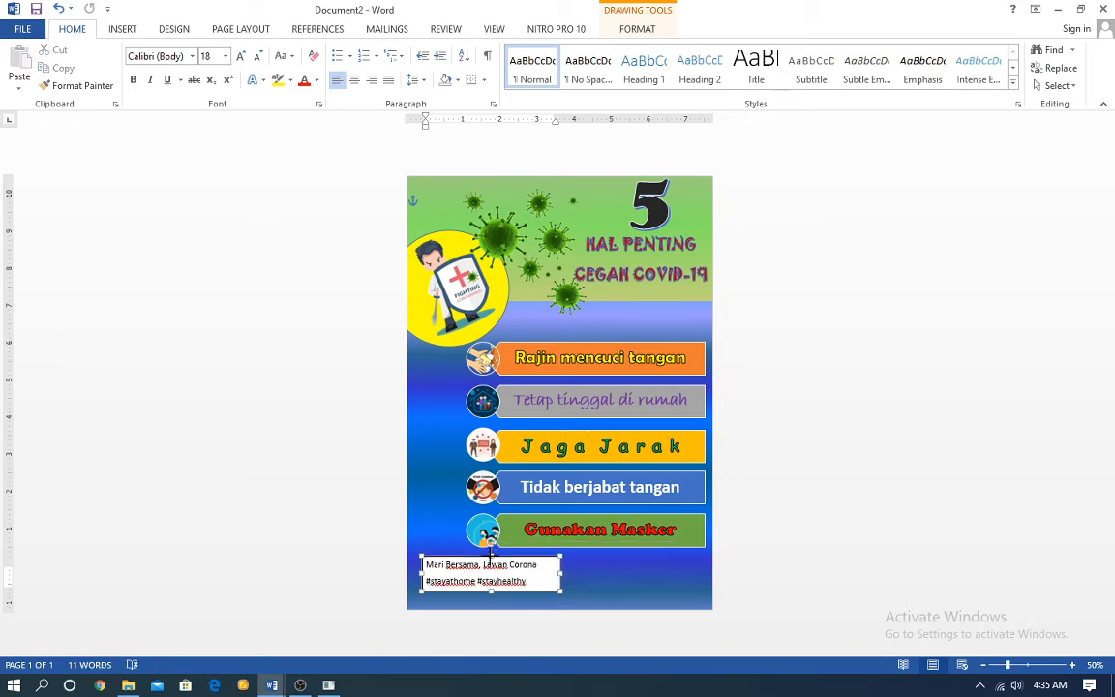
# Make the slogan and hashtag text bold and fit the text box's width to about 3.52 inches
pyautogui.click(585, 585)
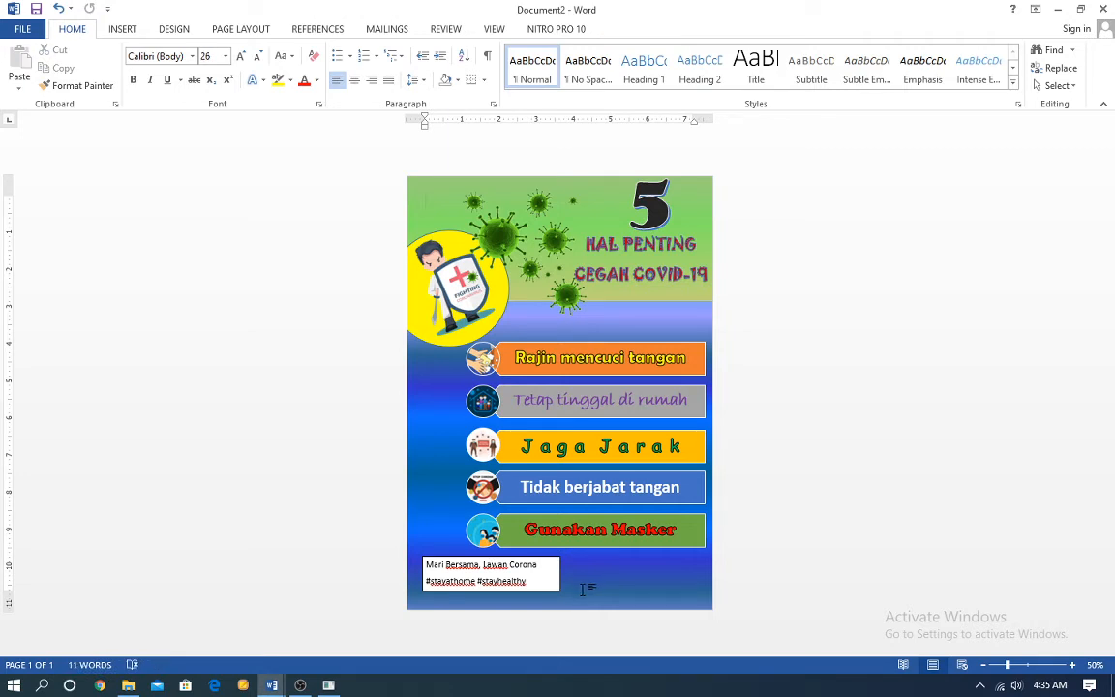
pyautogui.click(551, 581)
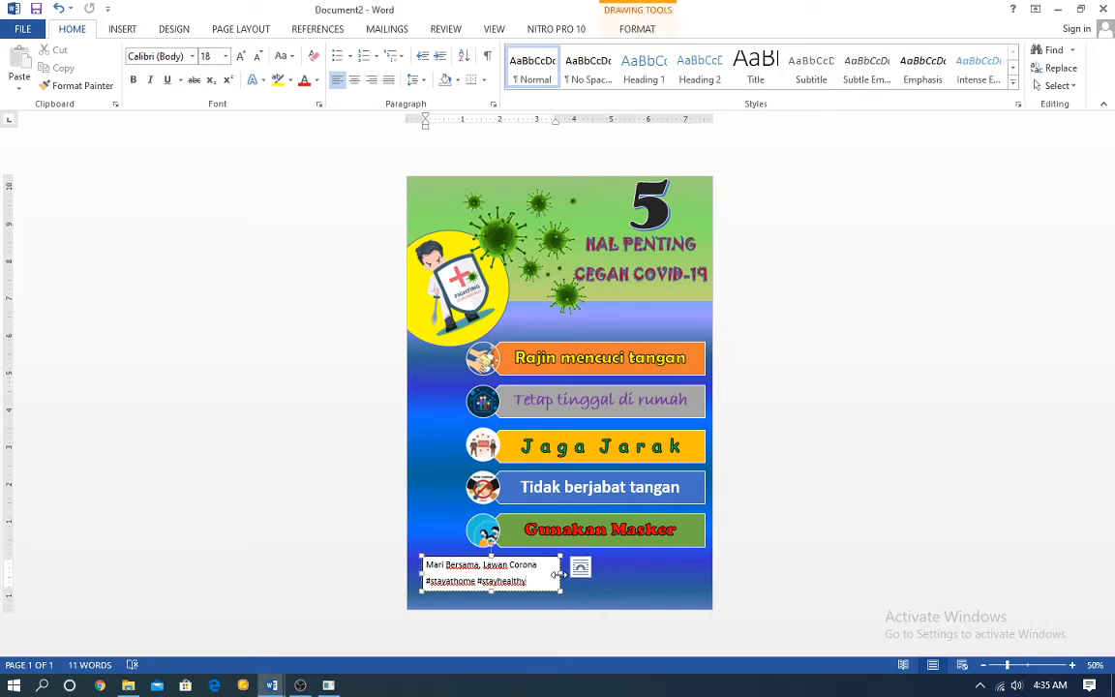
pyautogui.moveTo(546, 575); pyautogui.dragTo(543, 574)
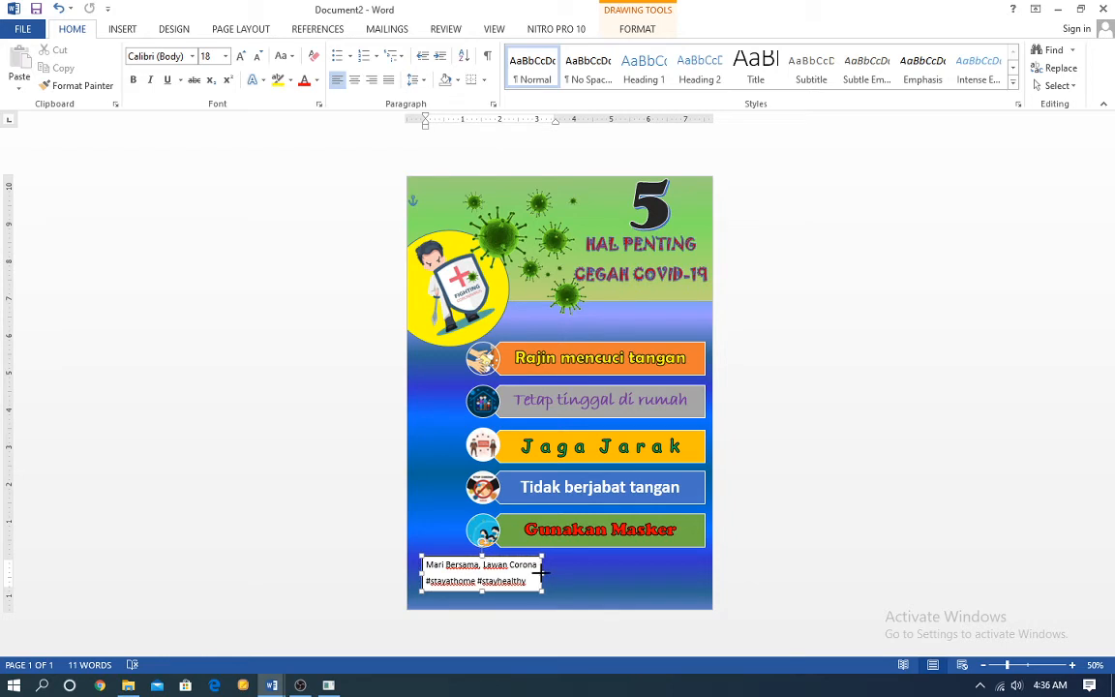
pyautogui.click(542, 573)
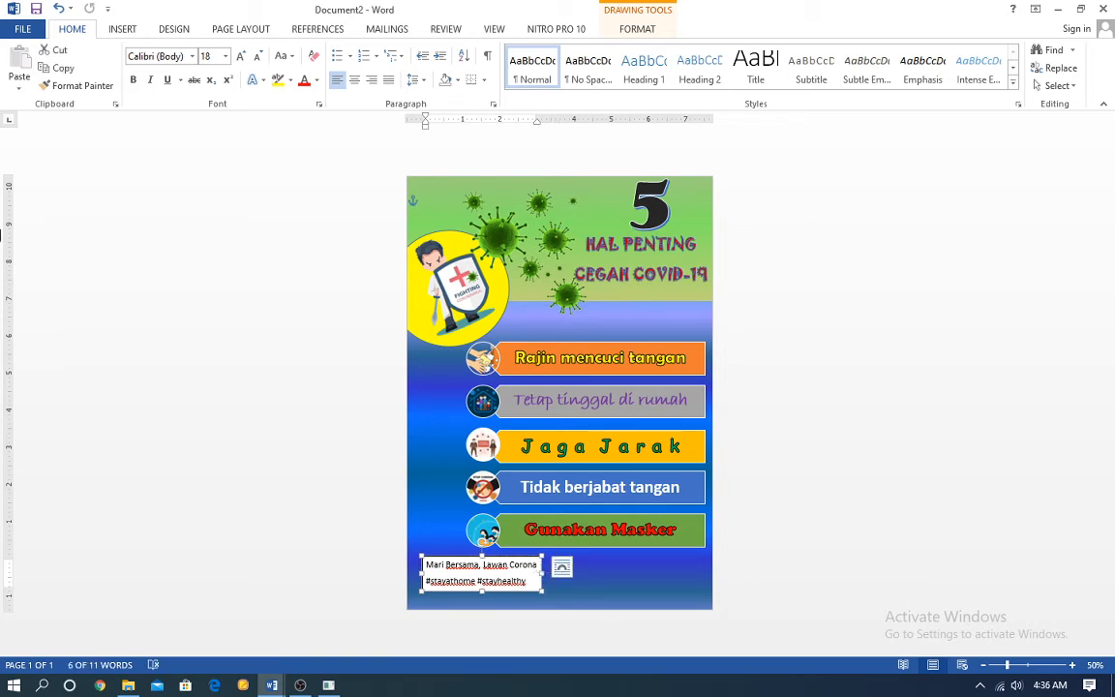
pyautogui.click(136, 80)
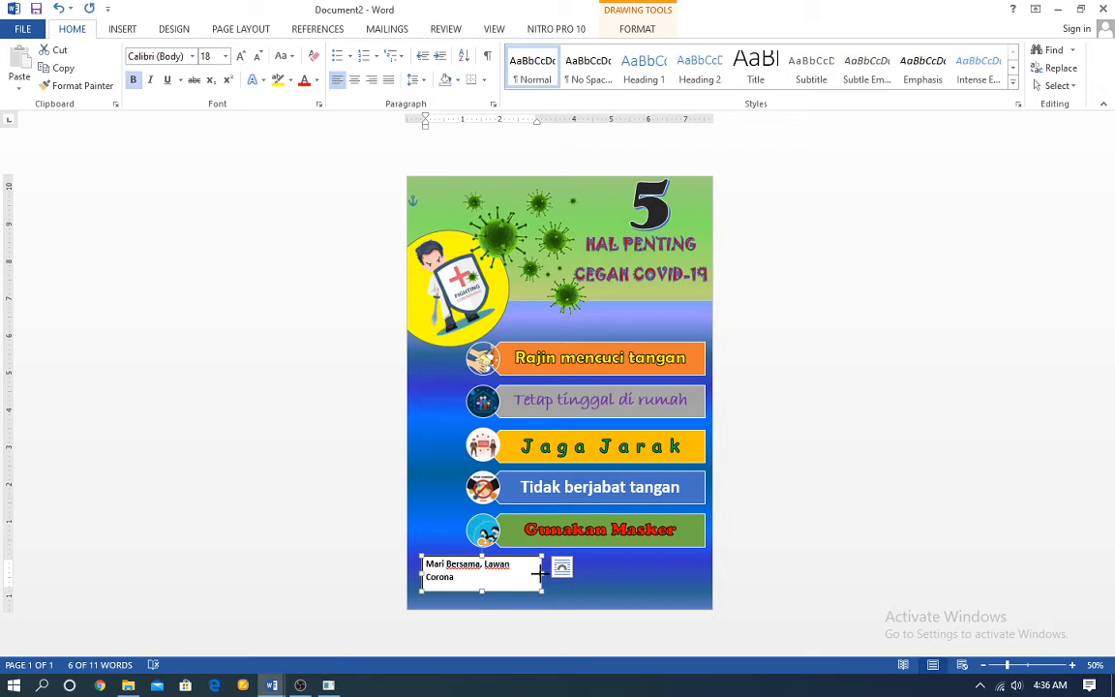
pyautogui.moveTo(539, 573); pyautogui.dragTo(553, 574)
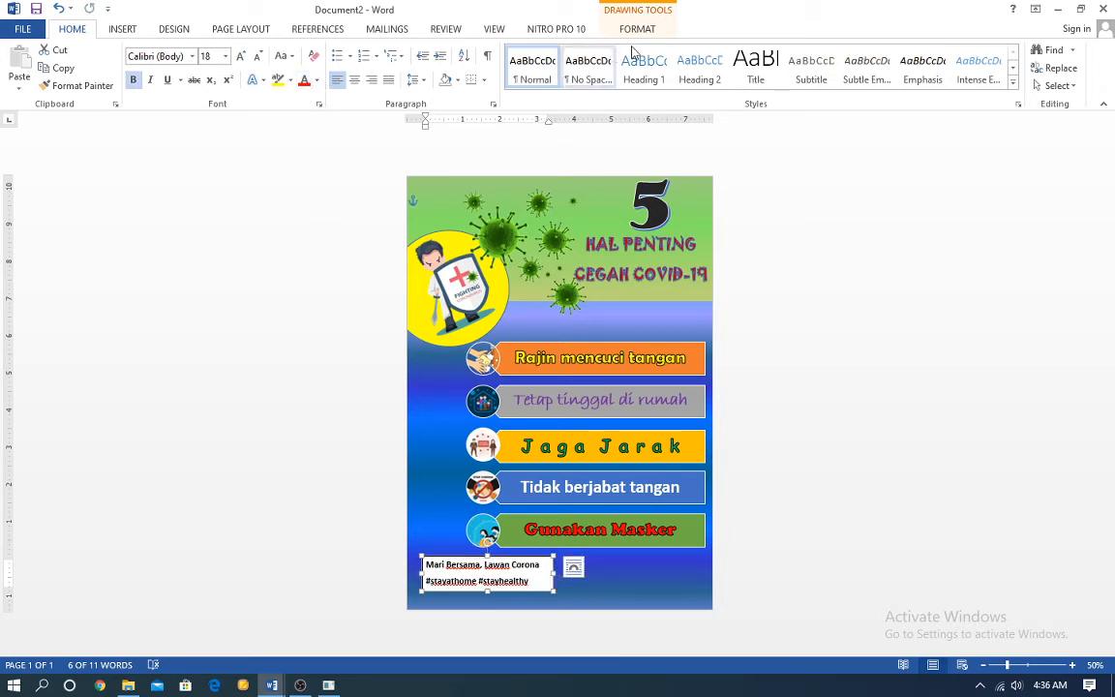
# Remove the fill and the outline from the slogan text box
pyautogui.click(660, 30)
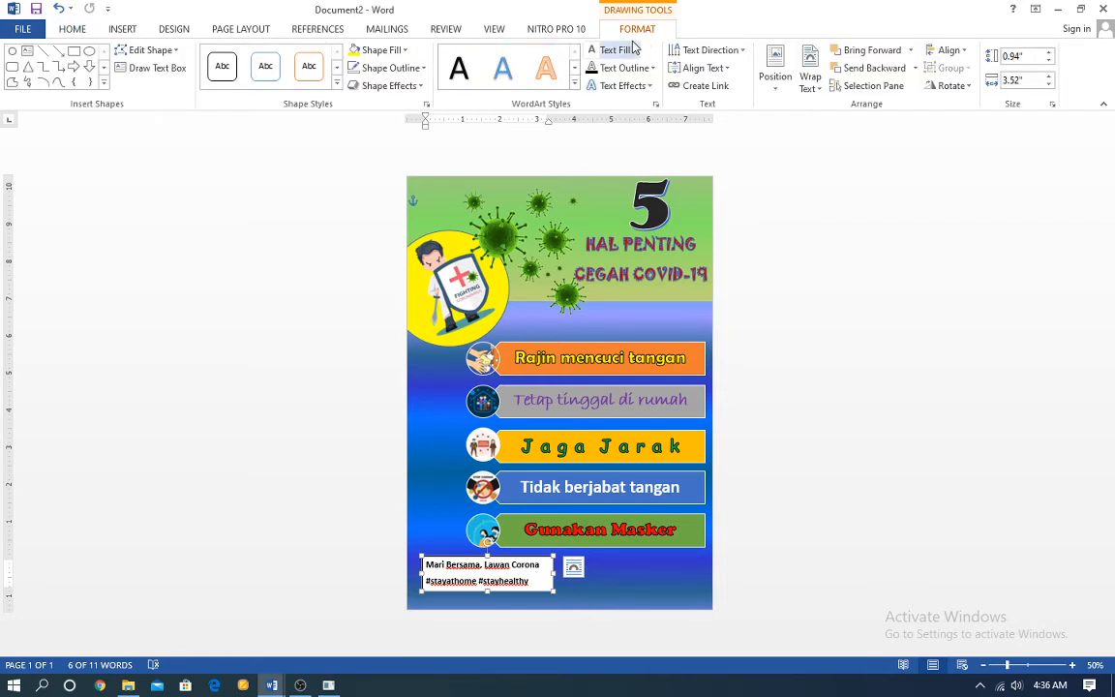
pyautogui.click(400, 53)
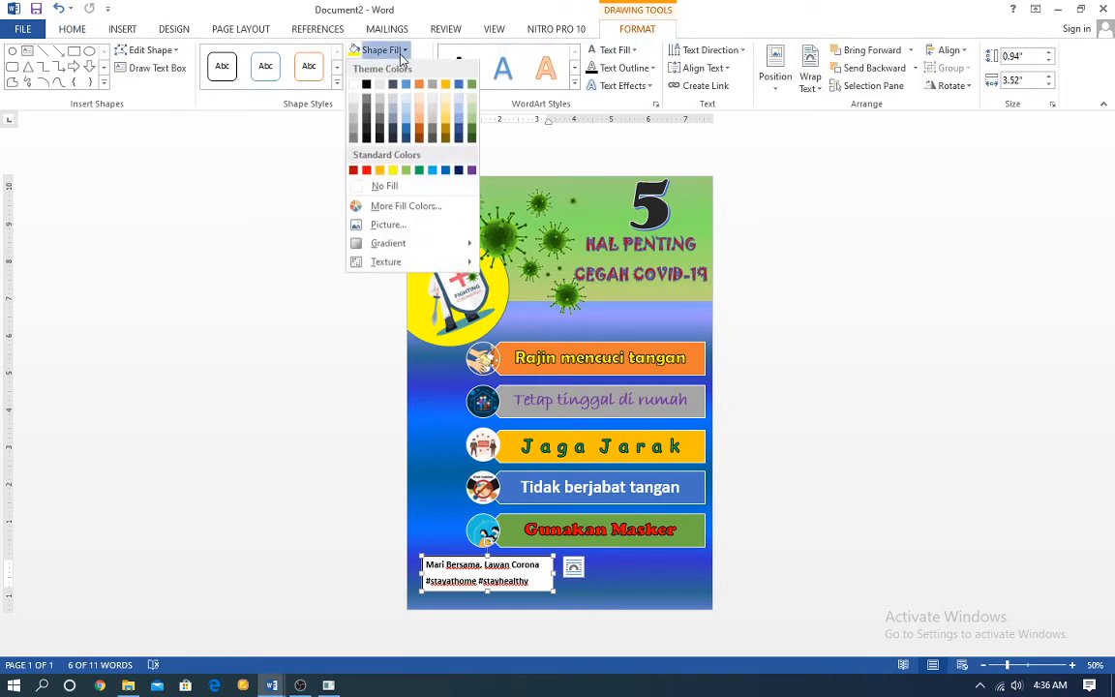
pyautogui.click(384, 189)
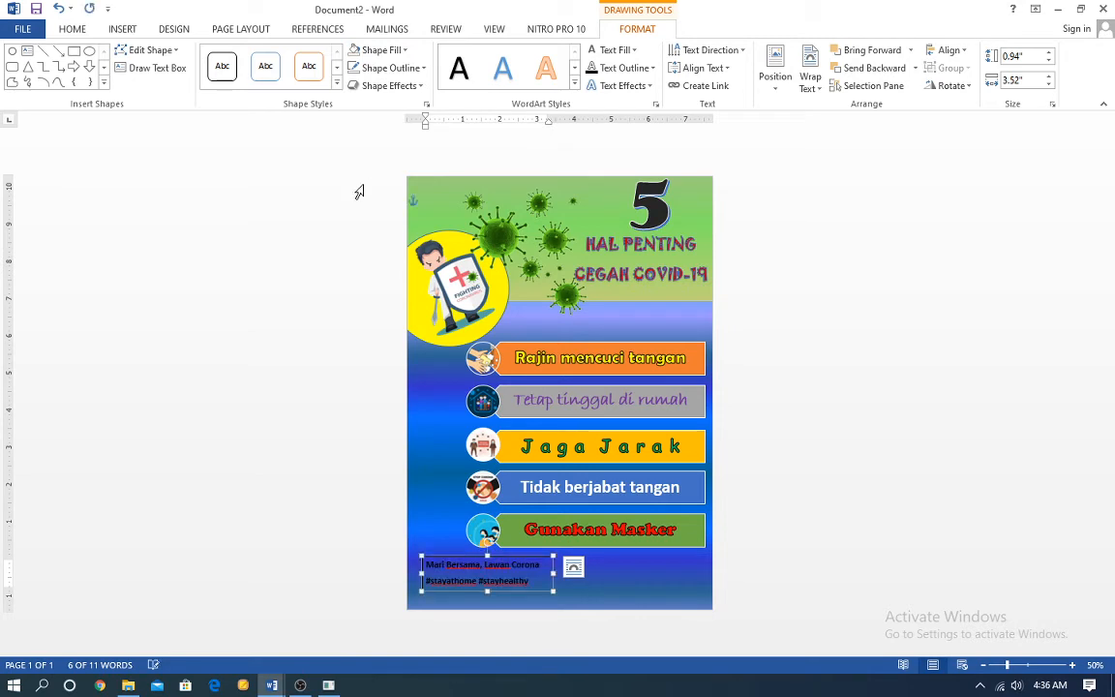
pyautogui.click(397, 68)
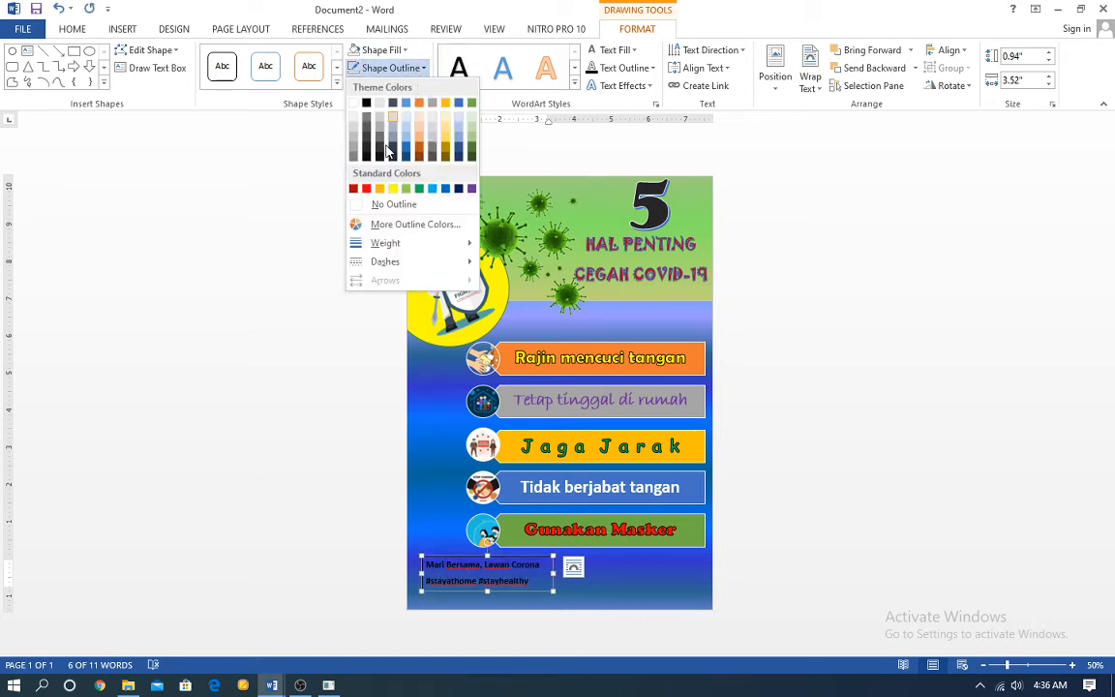
pyautogui.click(379, 213)
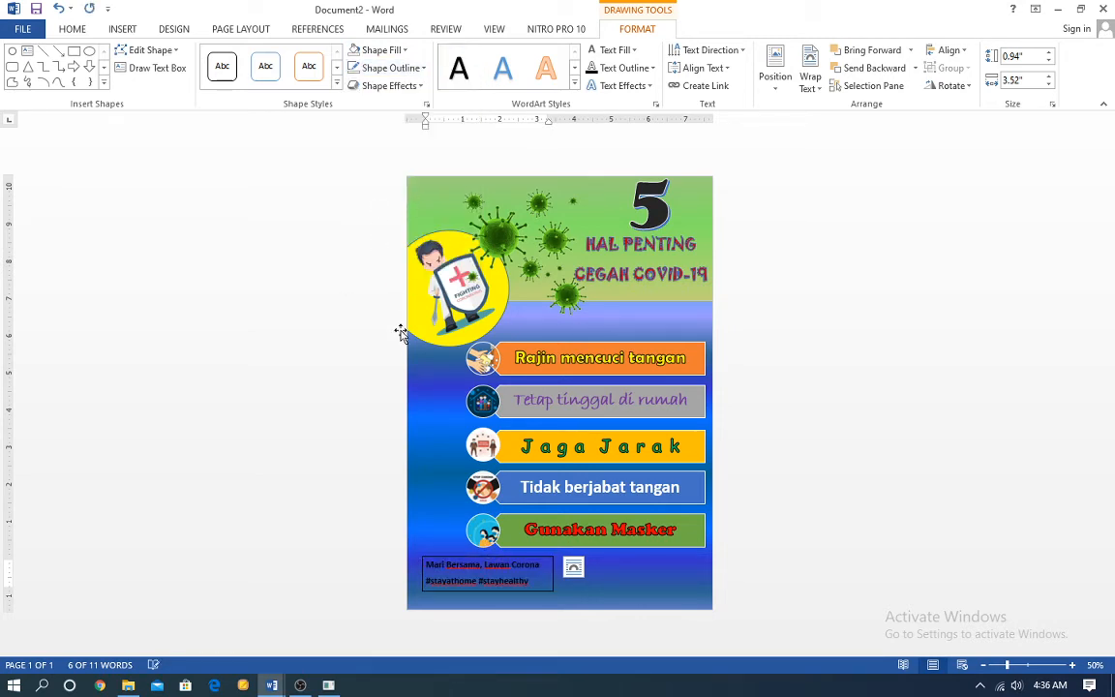
# Change the slogan and hashtag text colour to white and deselect the text box
pyautogui.click(74, 30)
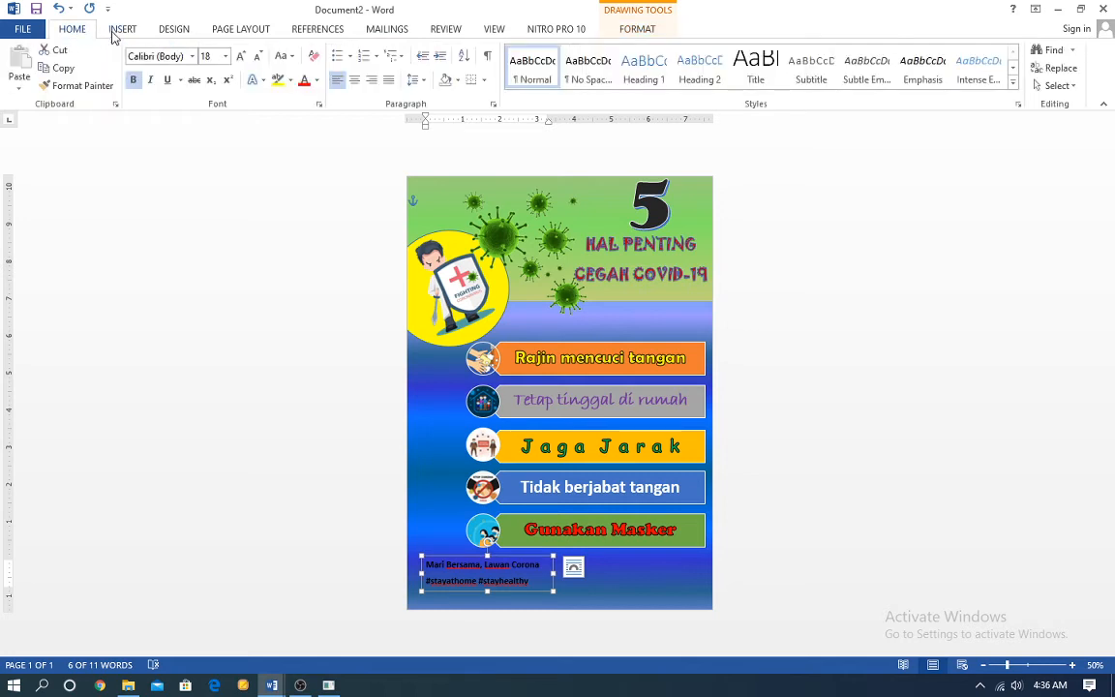
pyautogui.click(317, 82)
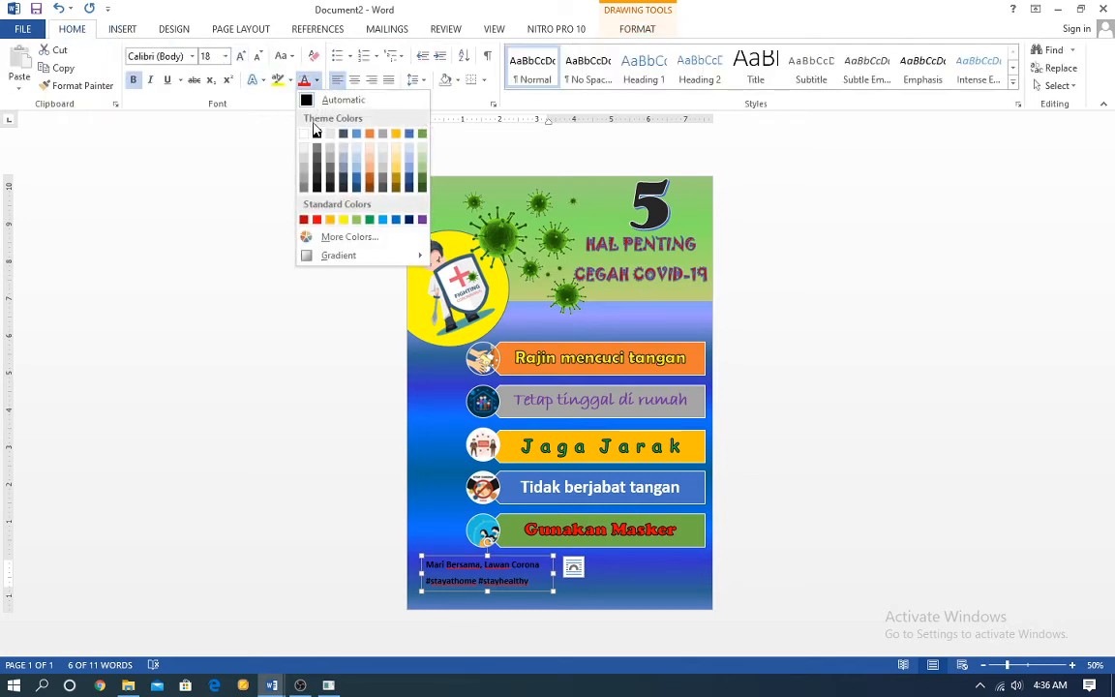
pyautogui.click(303, 135)
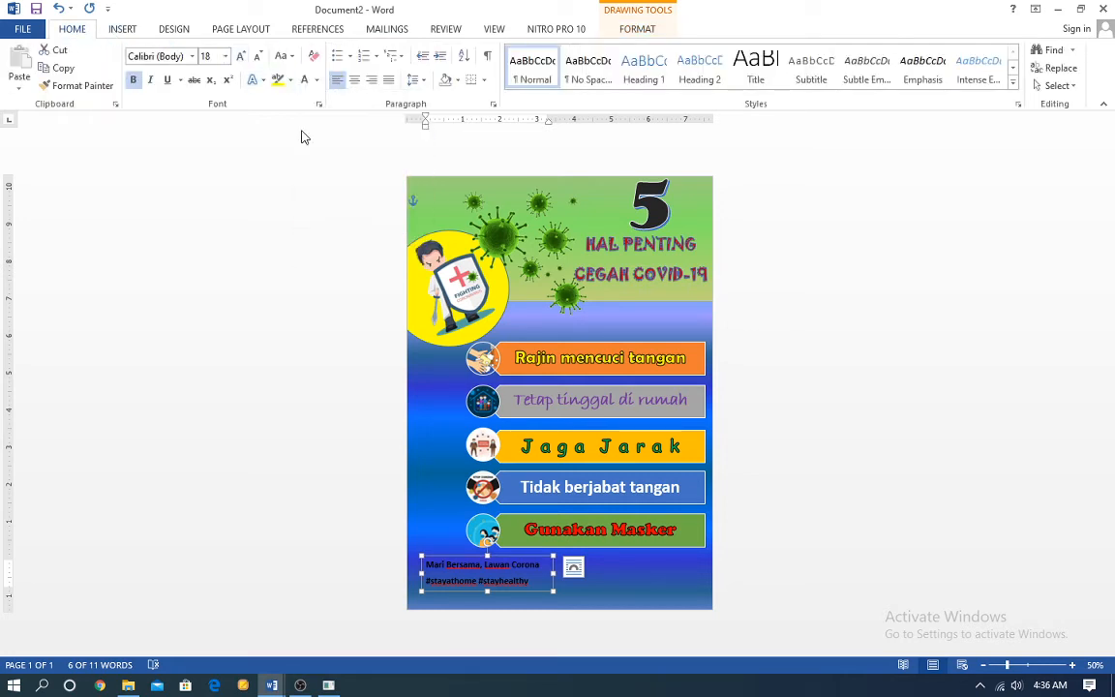
pyautogui.click(605, 603)
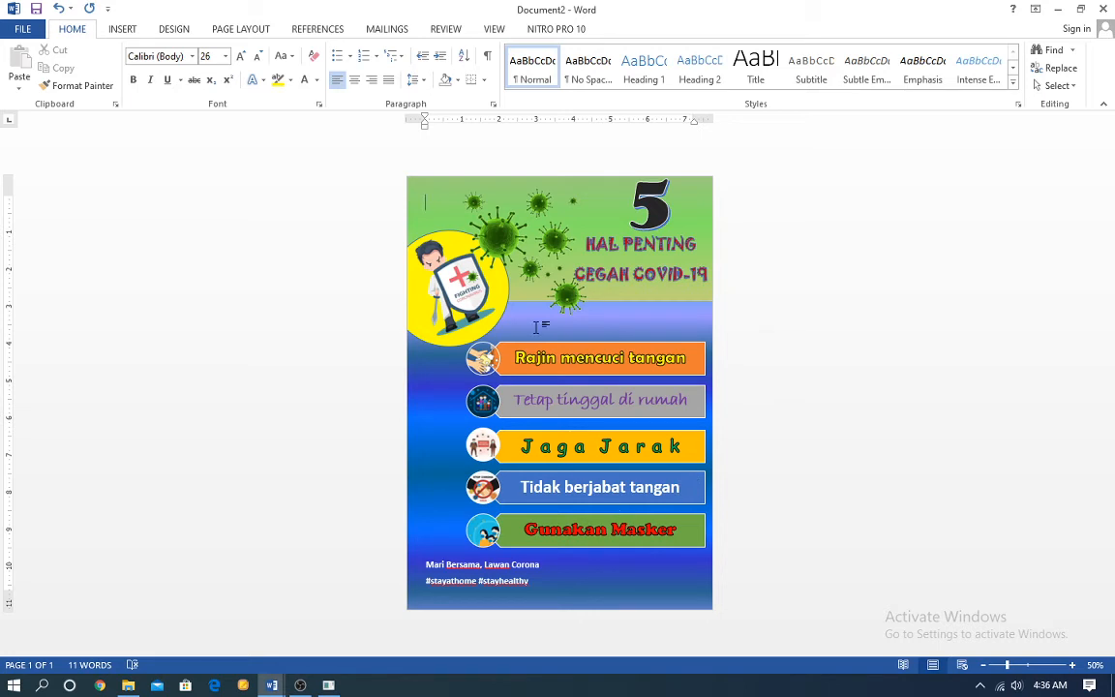
# Duplicate the green virus cluster picture and move the copy over the lower-left part of the SmartArt list
pyautogui.click(539, 220)
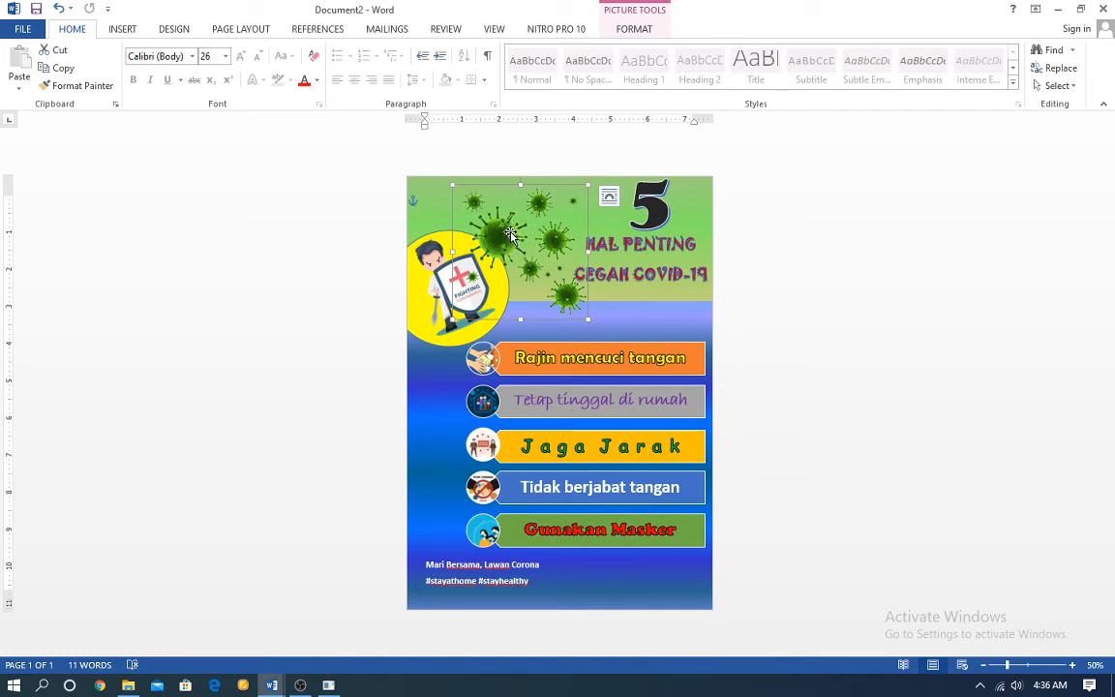
pyautogui.click(608, 197)
pyautogui.click(608, 197)
pyautogui.click(608, 197)
pyautogui.click(811, 246)
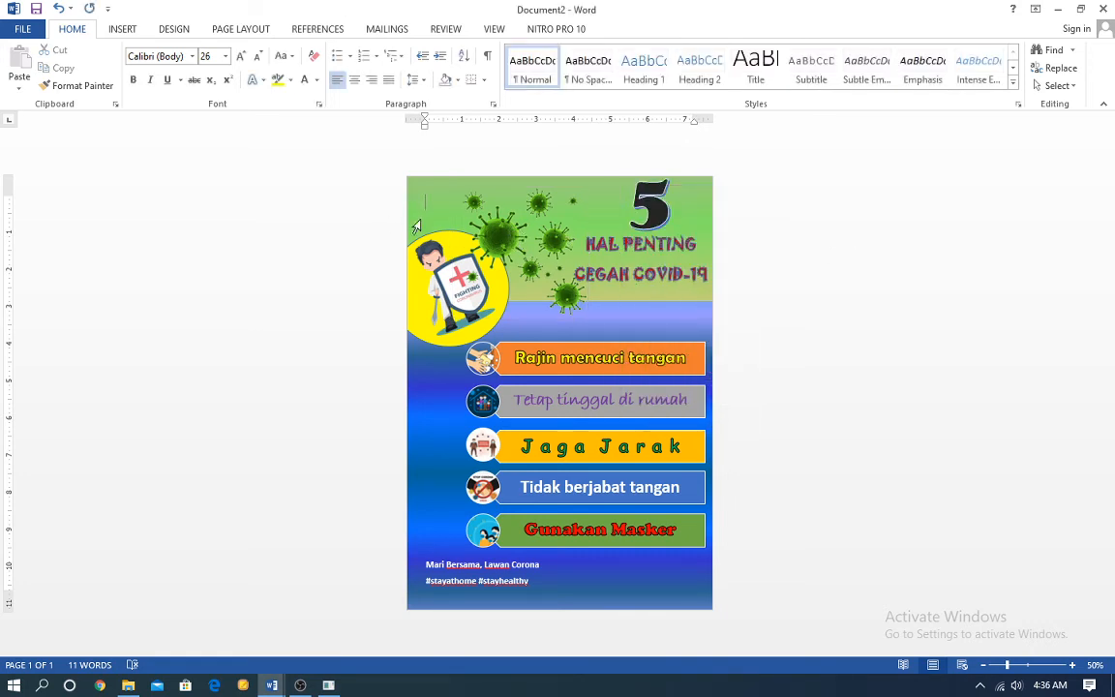
pyautogui.click(451, 198)
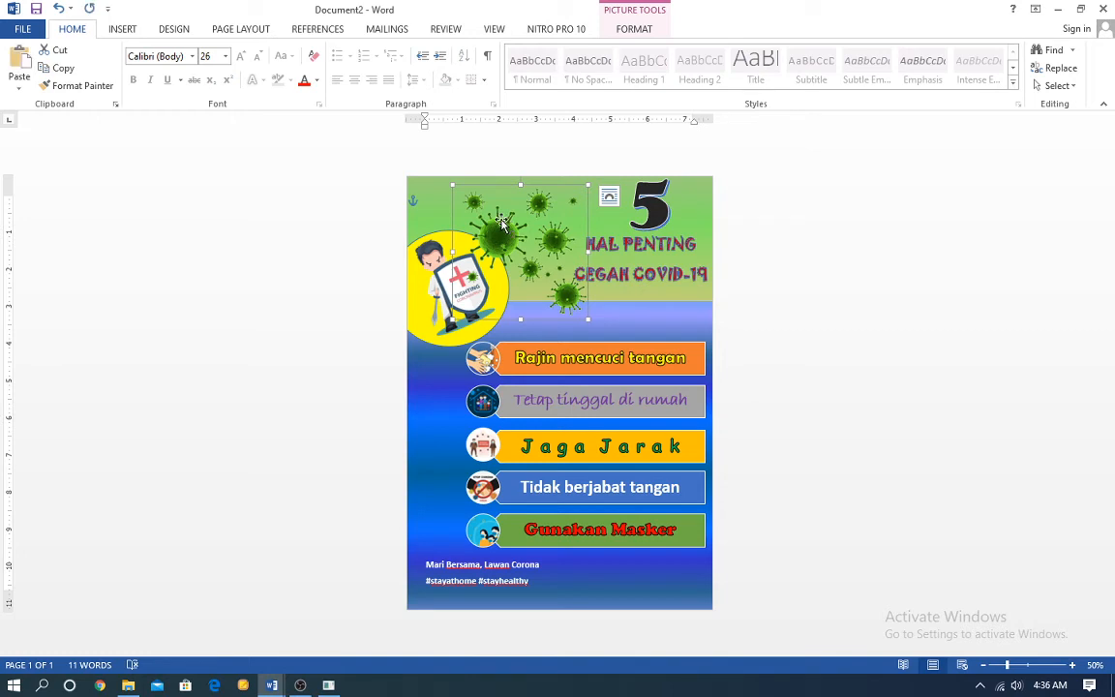
pyautogui.click(432, 450)
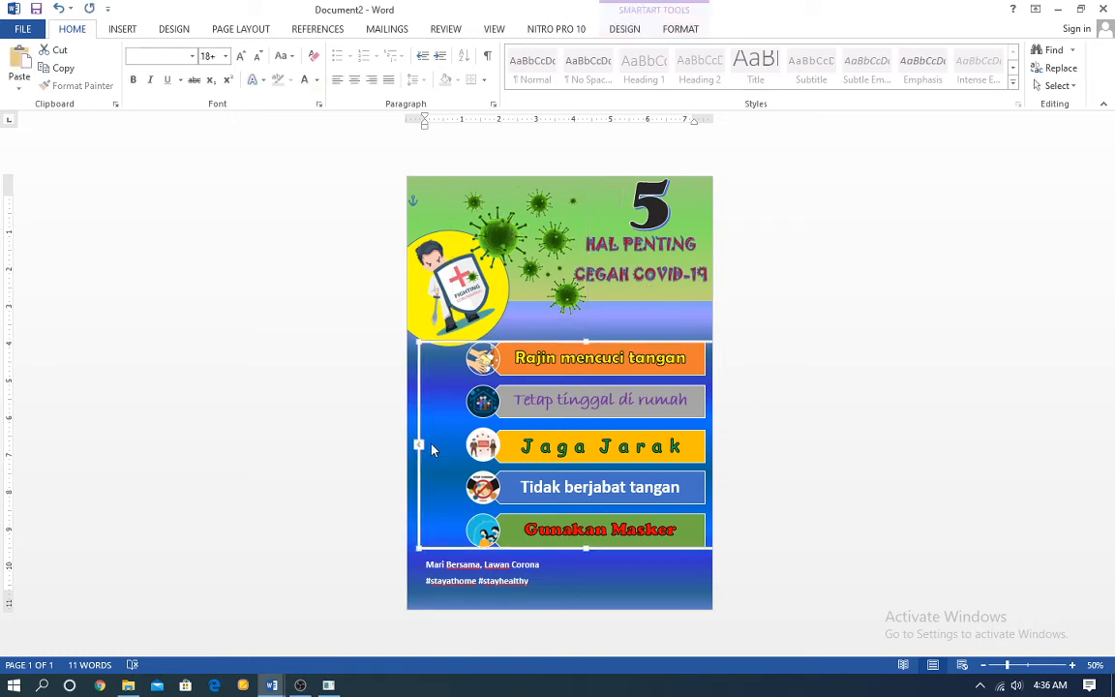
pyautogui.click(589, 569)
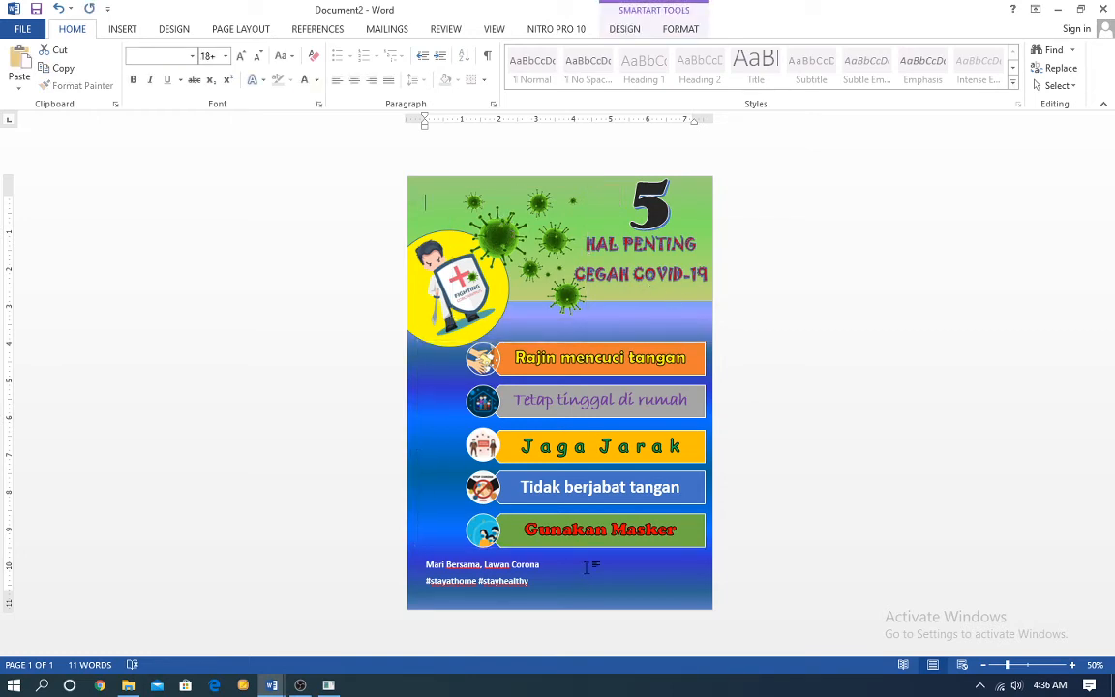
pyautogui.click(455, 468)
pyautogui.click(577, 563)
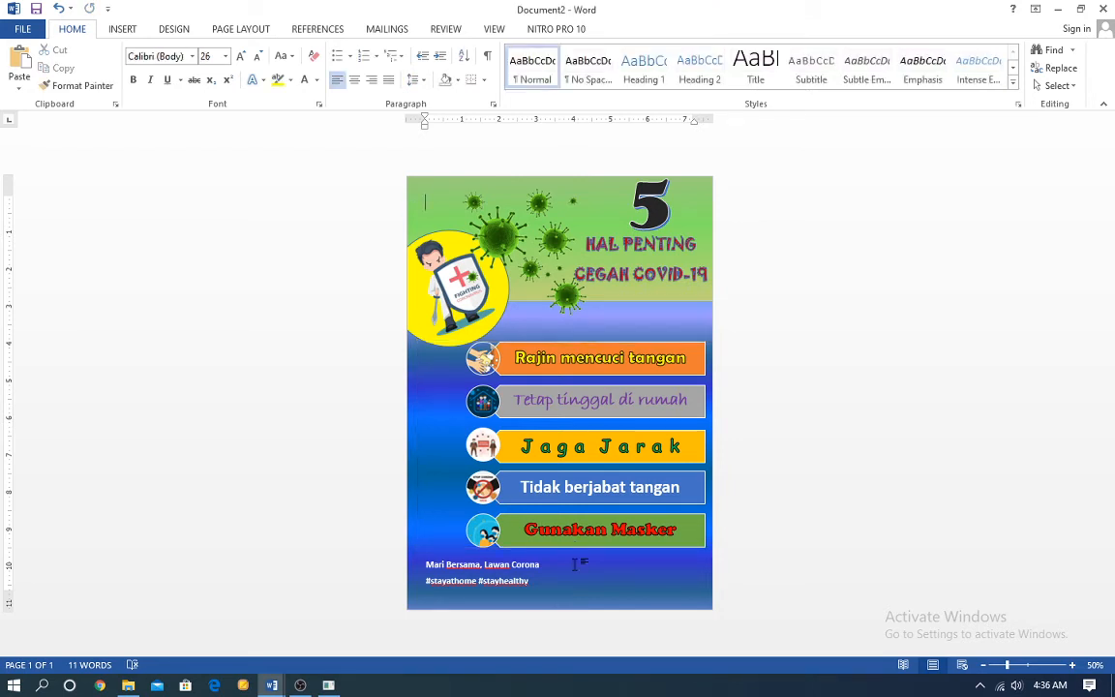
pyautogui.hotkey('ctrl', 'v')
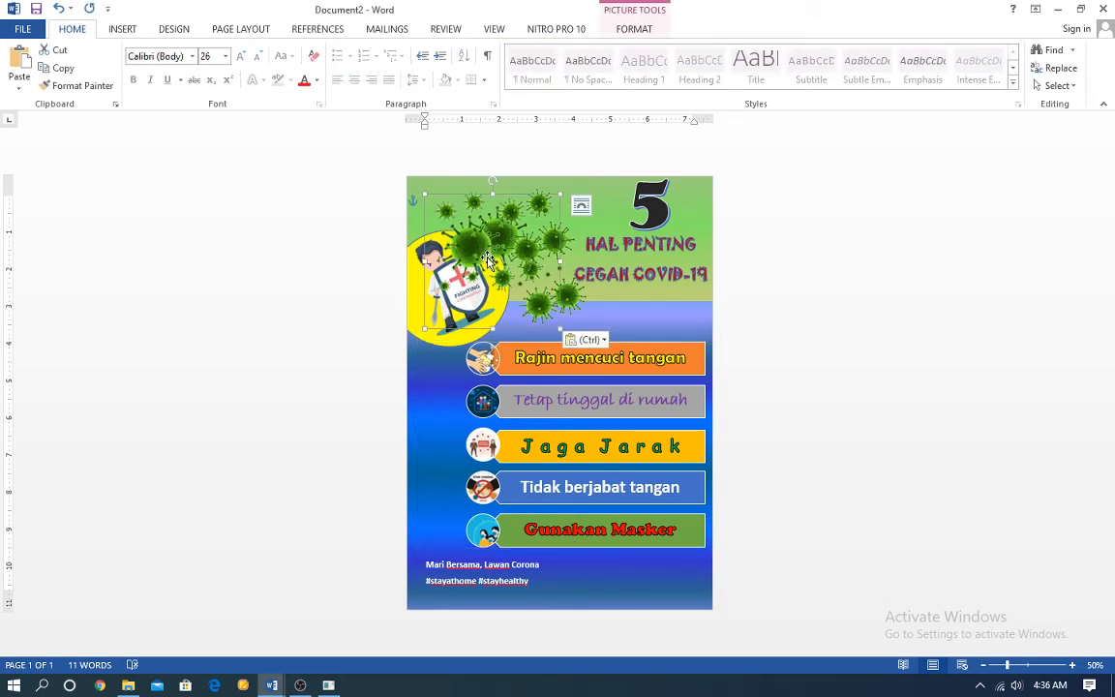
pyautogui.moveTo(480, 252); pyautogui.dragTo(462, 467)
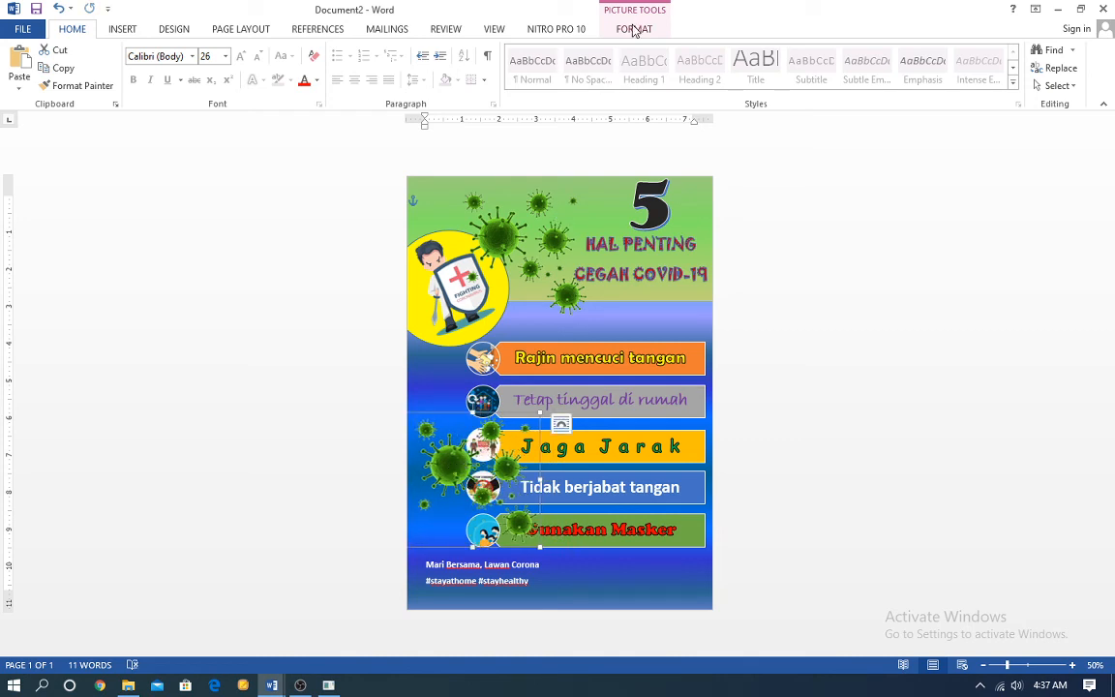
# Set the copied virus picture's text wrapping to Behind Text so it sits behind the list
pyautogui.click(634, 29)
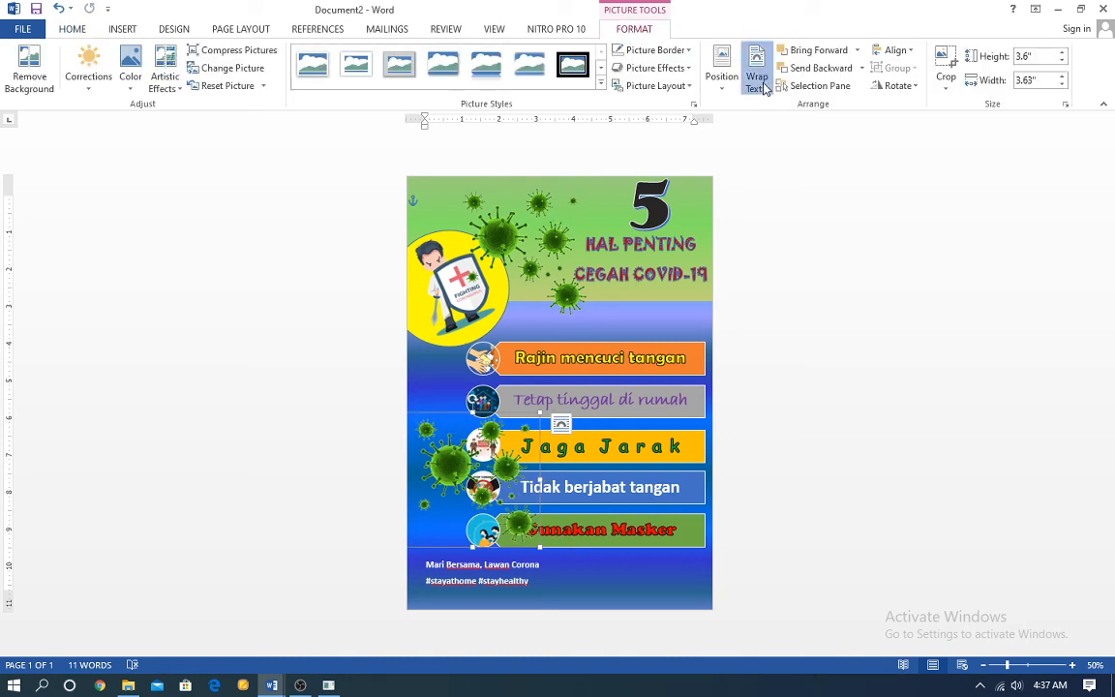
pyautogui.click(758, 77)
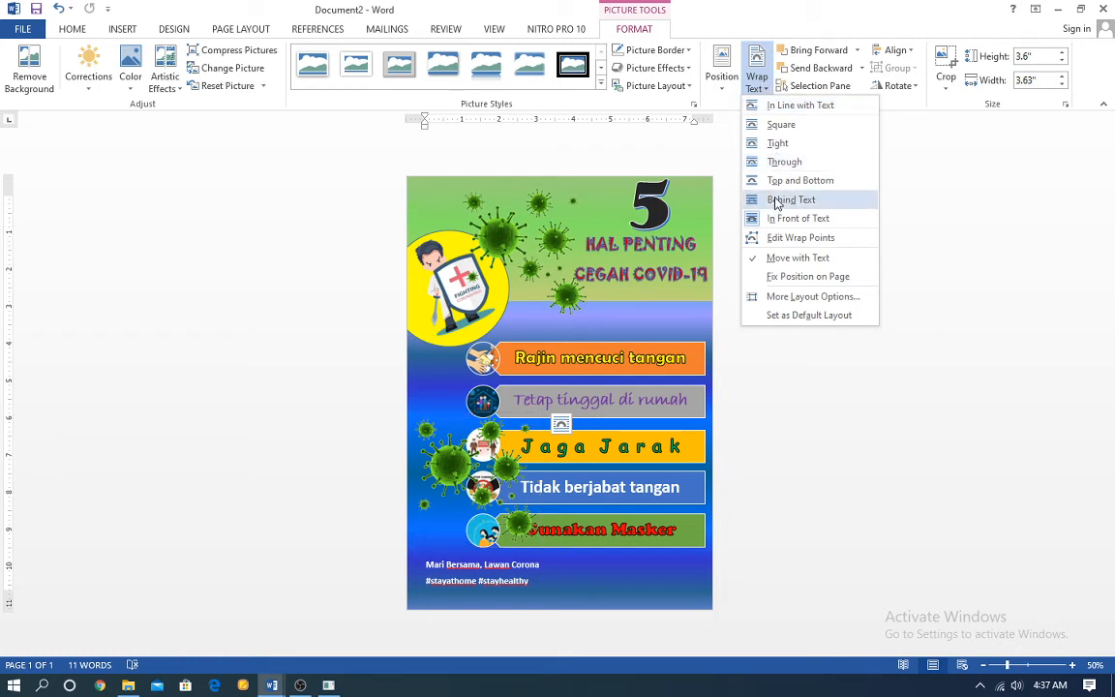
pyautogui.click(780, 201)
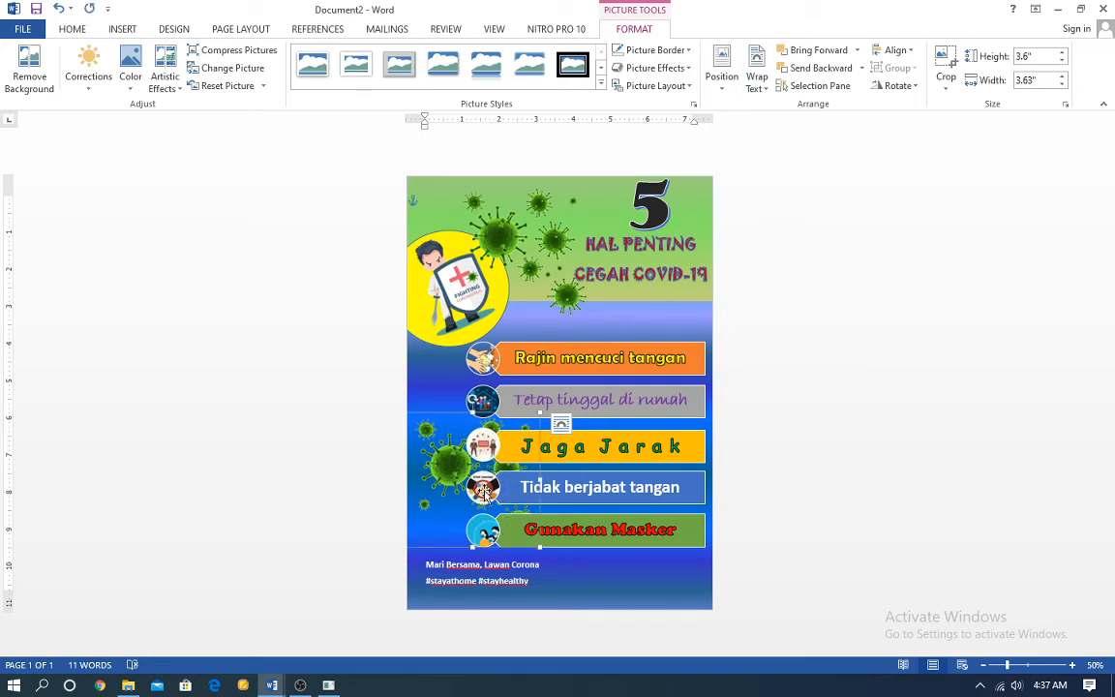
# Enlarge the copied virus picture to about 4.37 by 3.94 inches and position it along the poster's left edge beside the list
pyautogui.click(416, 511)
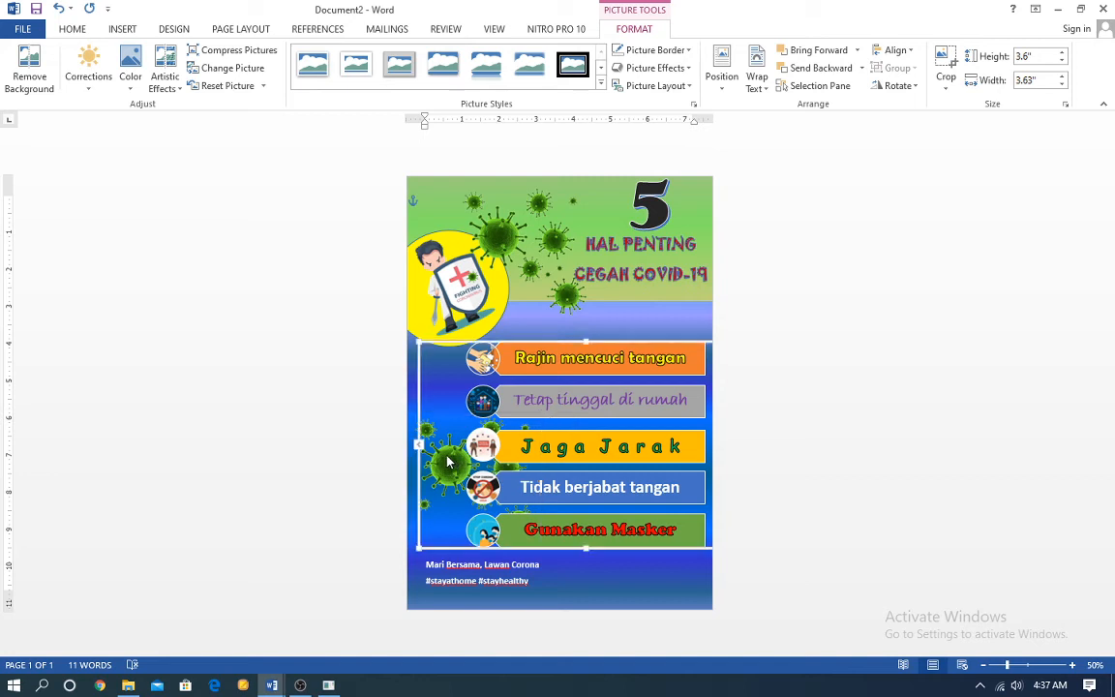
pyautogui.click(416, 511)
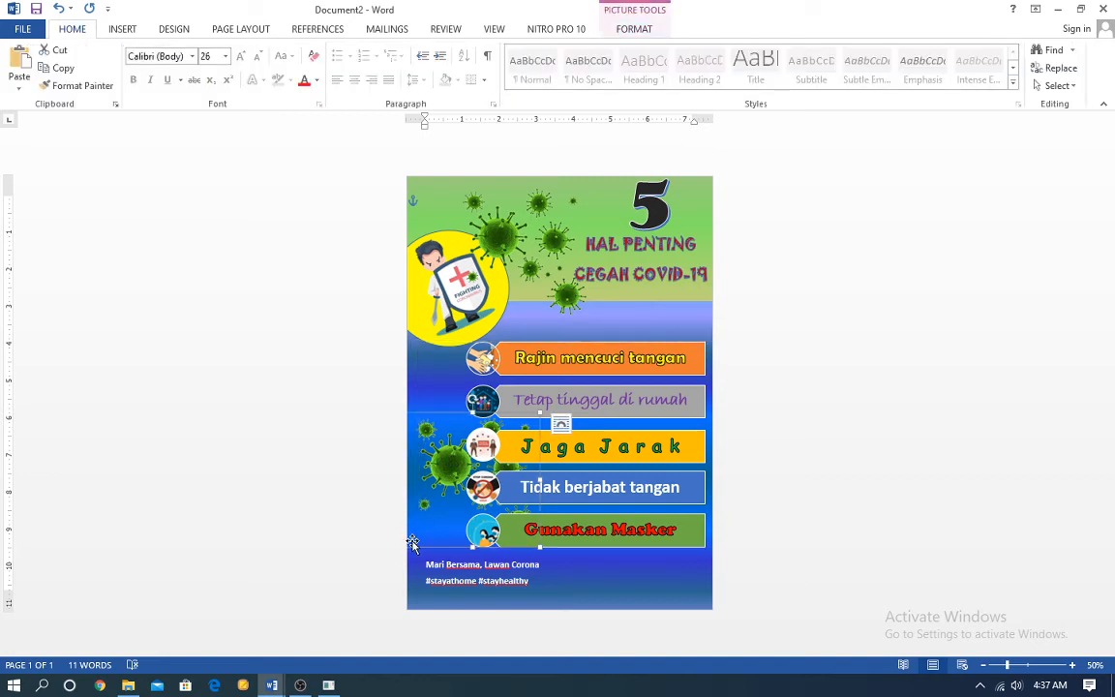
pyautogui.moveTo(404, 510); pyautogui.dragTo(566, 597)
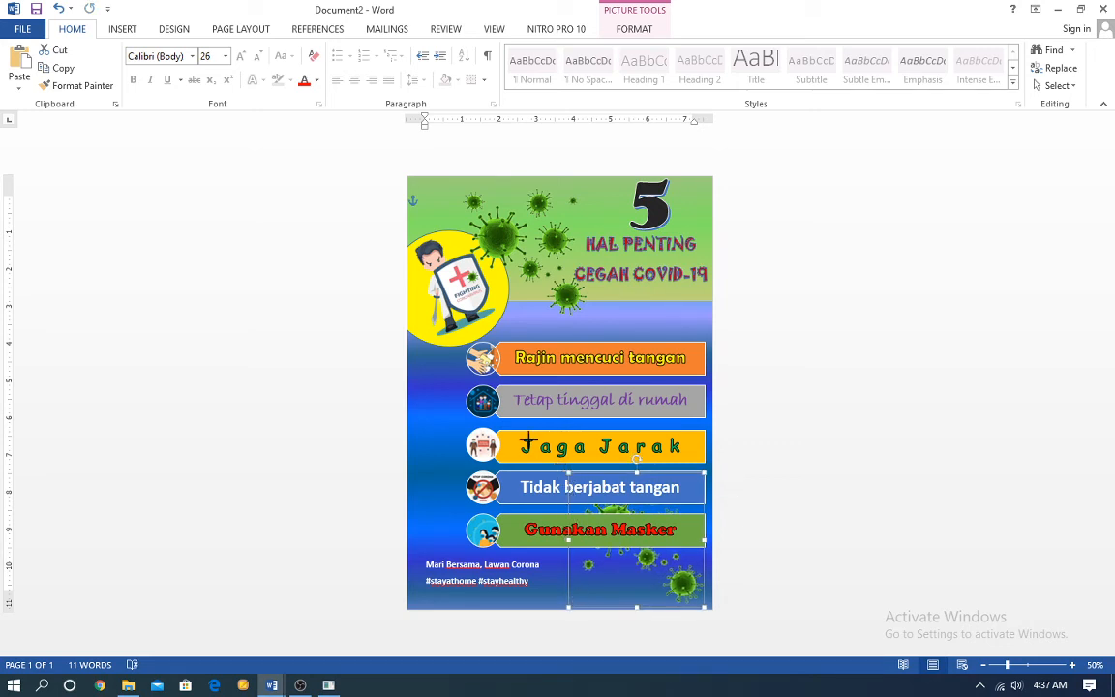
pyautogui.moveTo(568, 471); pyautogui.dragTo(406, 534)
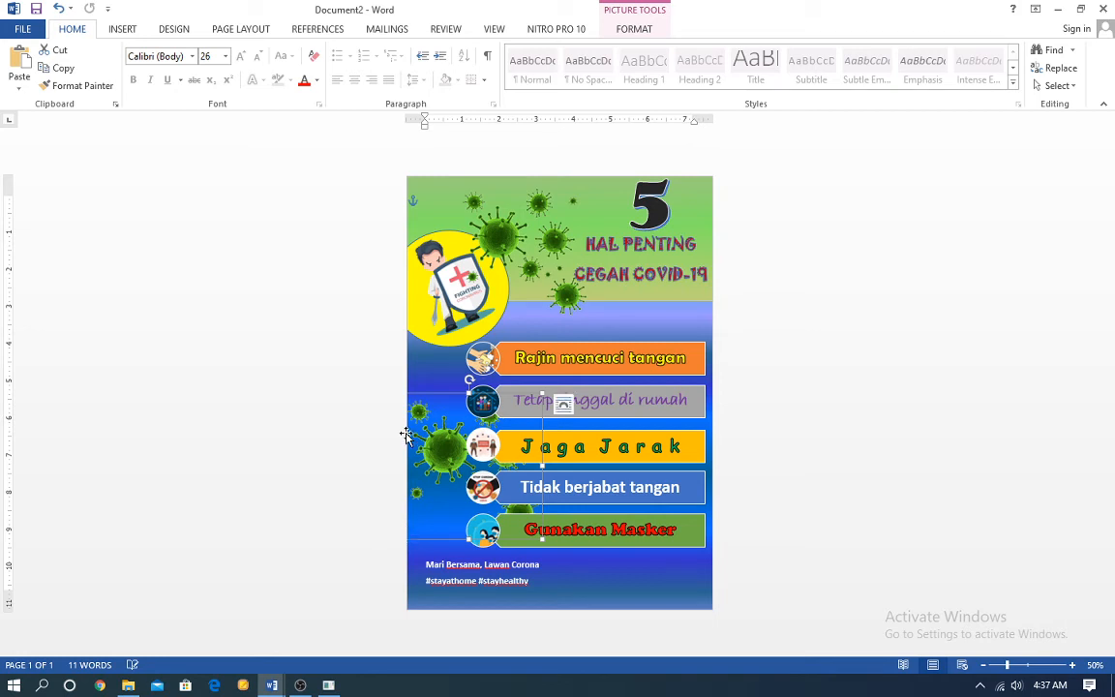
pyautogui.moveTo(467, 391); pyautogui.dragTo(469, 376)
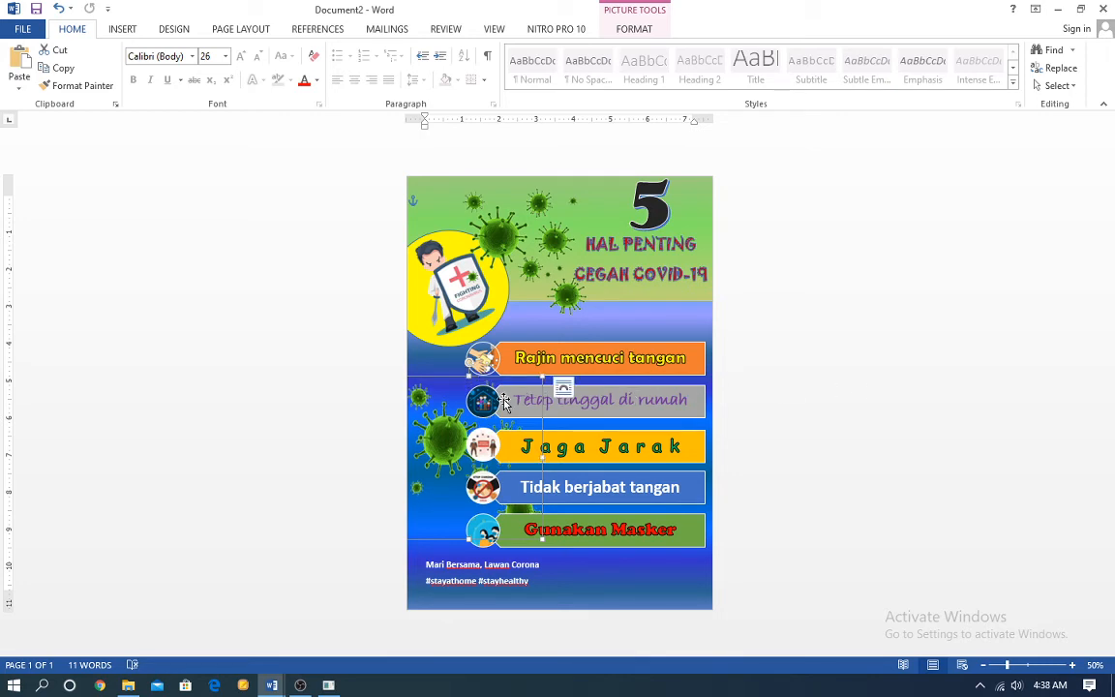
# Flip the copied virus picture horizontally, stretch it slightly downward and deselect it
pyautogui.click(645, 29)
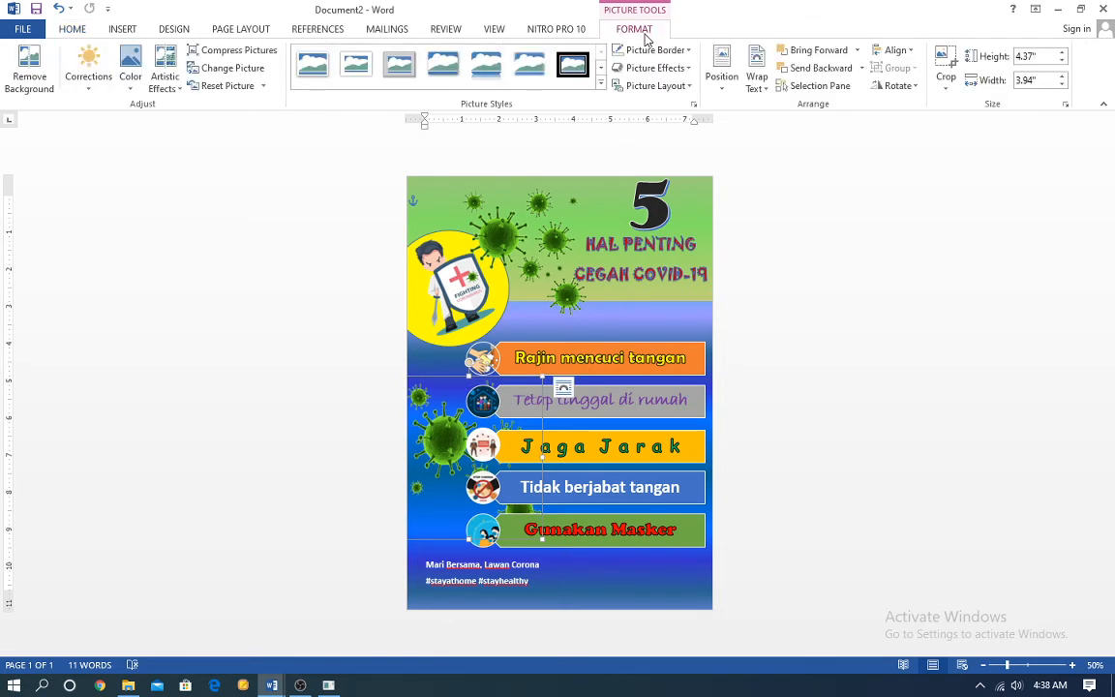
pyautogui.click(914, 87)
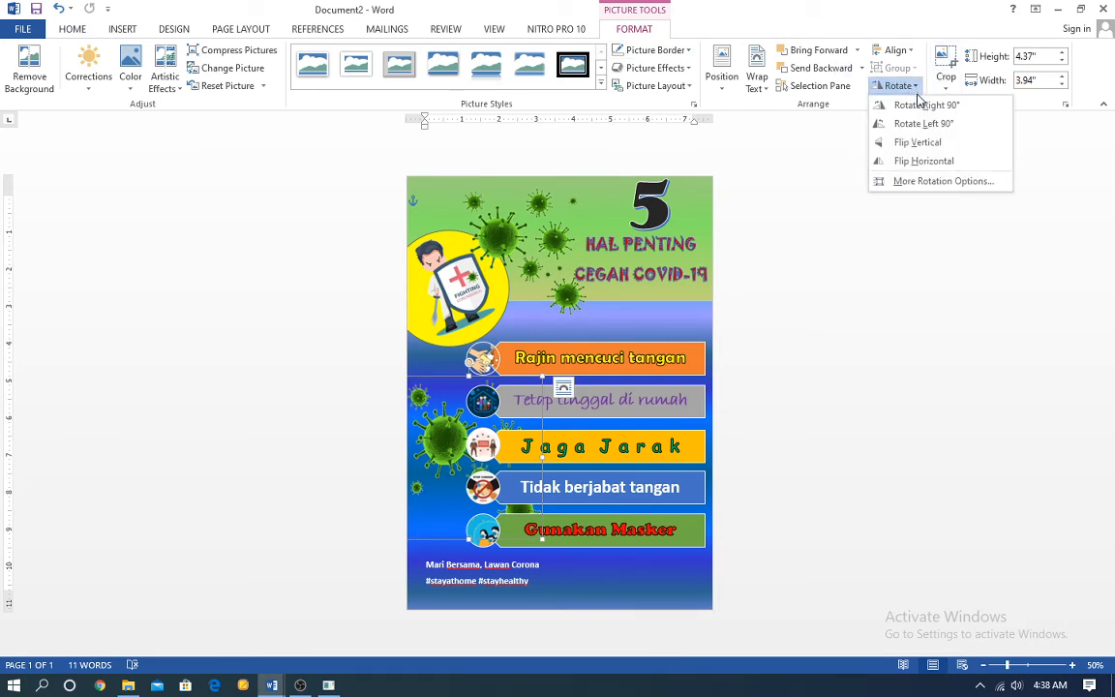
pyautogui.click(908, 167)
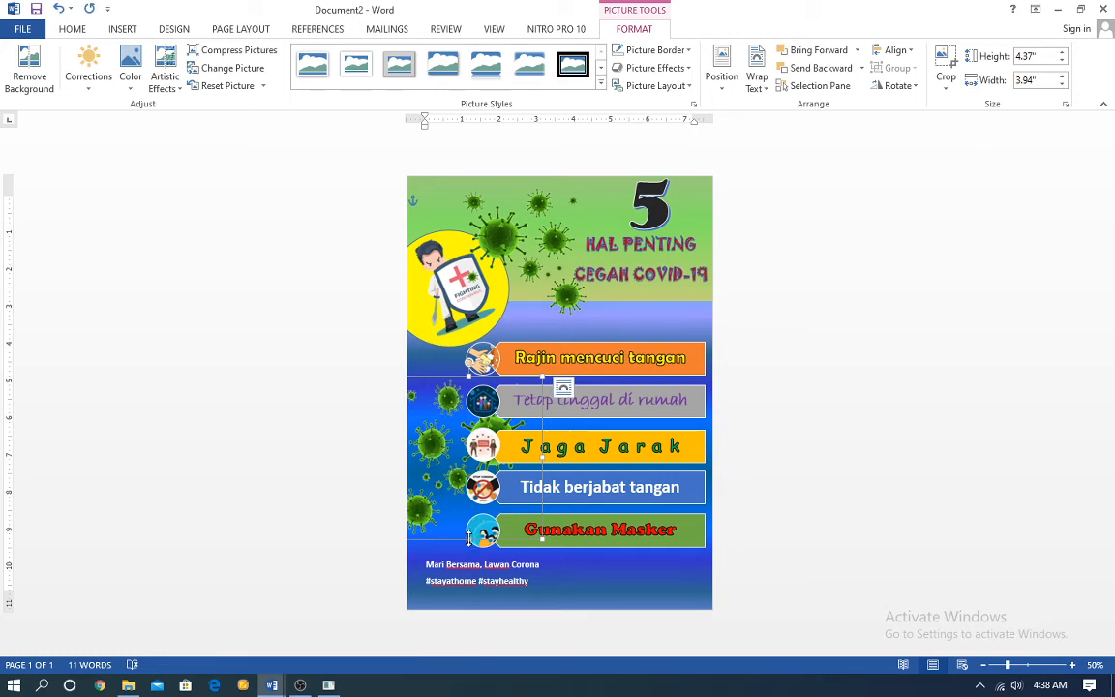
pyautogui.click(933, 429)
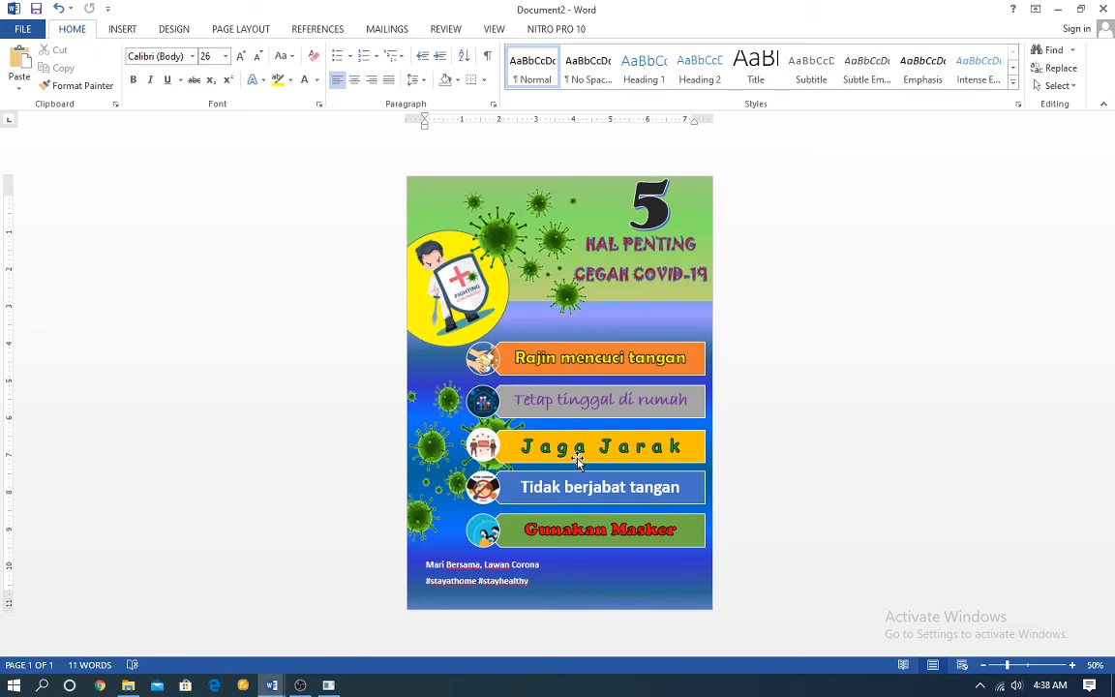
# Insert a simple text box and replace its placeholder with "BY:" followed by the author's name
pyautogui.click(120, 29)
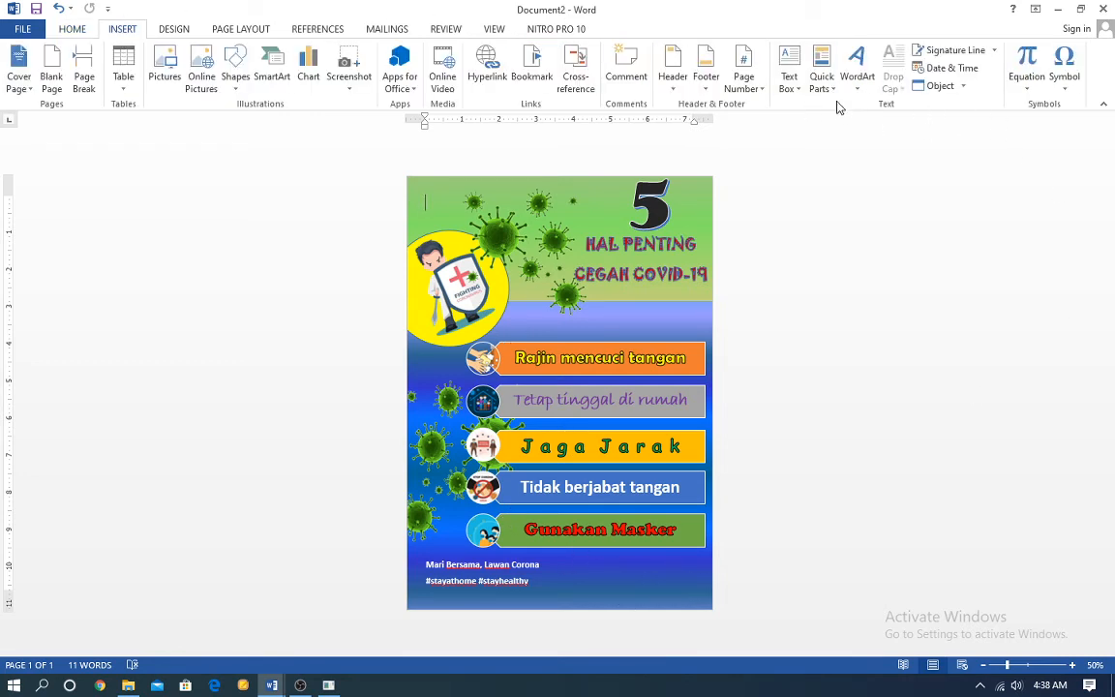
pyautogui.click(788, 77)
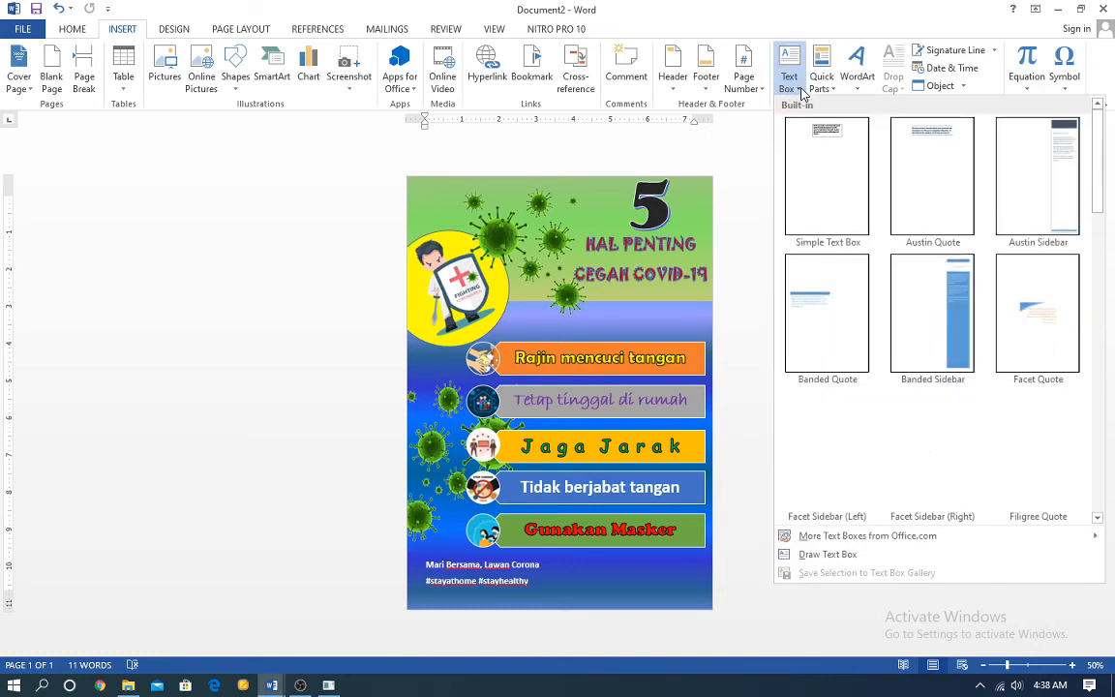
pyautogui.click(814, 145)
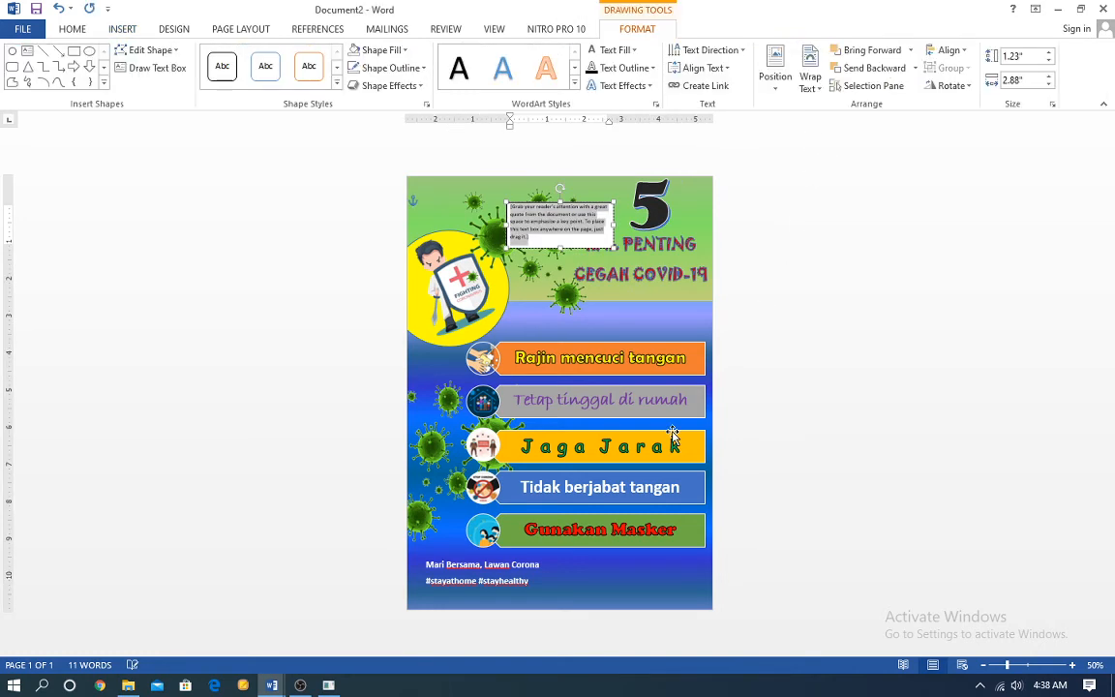
pyautogui.write('BY: Pak Tri')
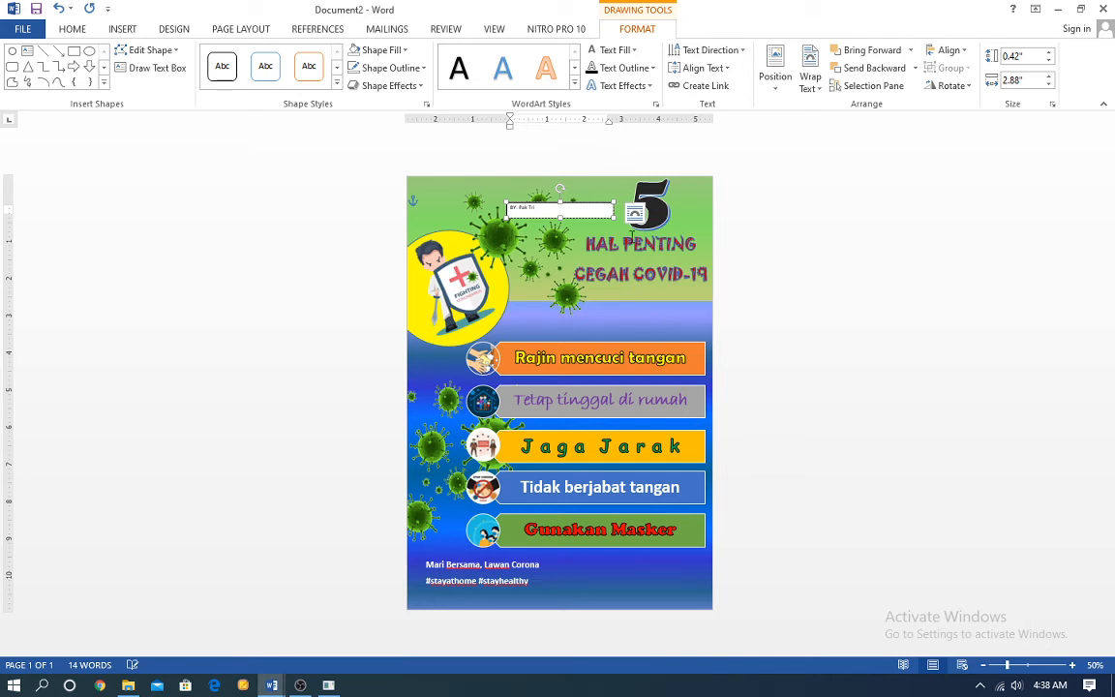
# Shrink the author credit text box to about 0.29 by 1.1 inches and place it in the poster's lower-right corner
pyautogui.moveTo(613, 217); pyautogui.dragTo(682, 595)
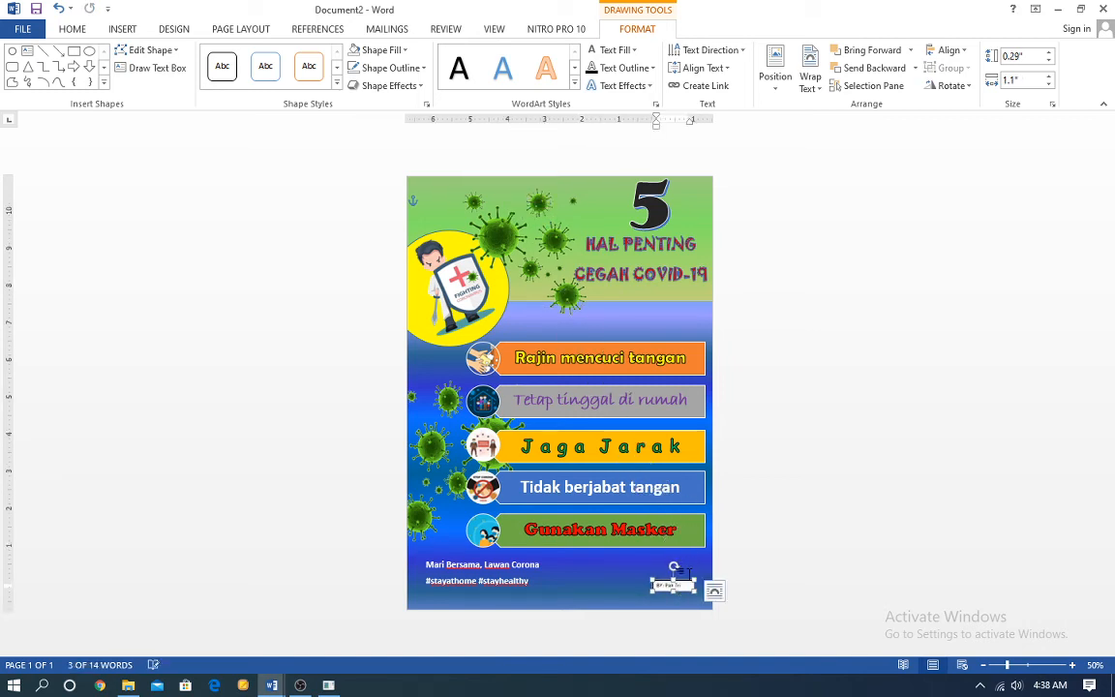
pyautogui.click(71, 29)
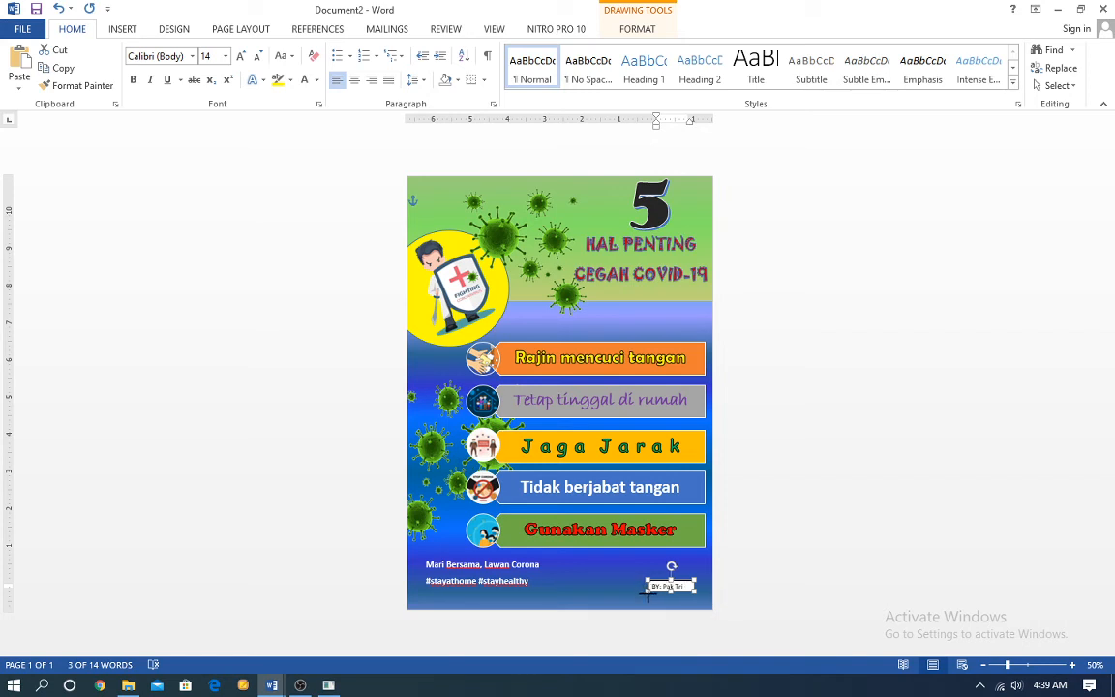
pyautogui.moveTo(652, 591); pyautogui.dragTo(669, 586)
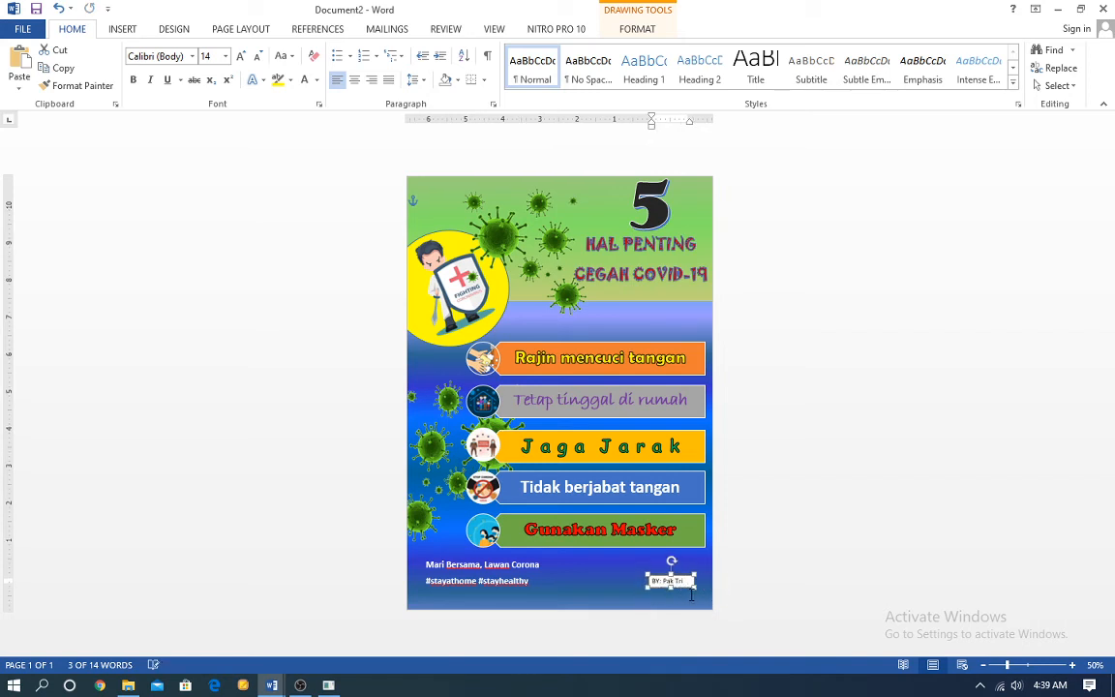
pyautogui.click(990, 404)
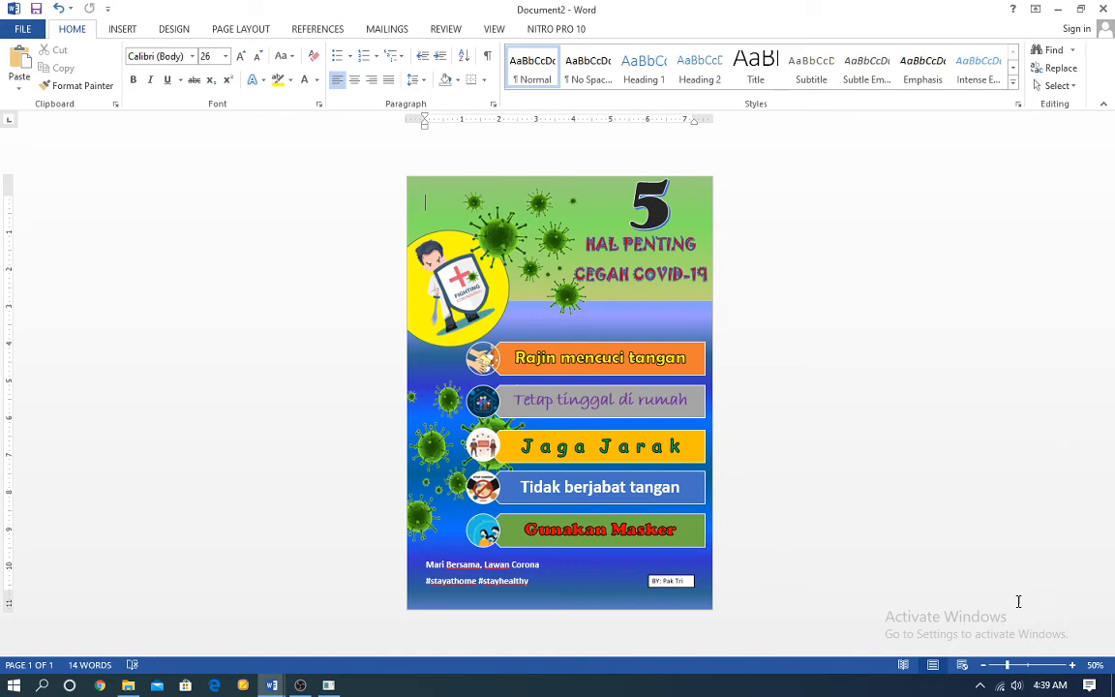
# Examine the finished poster from heading to author credit at 70% zoom
pyautogui.click(1072, 664)
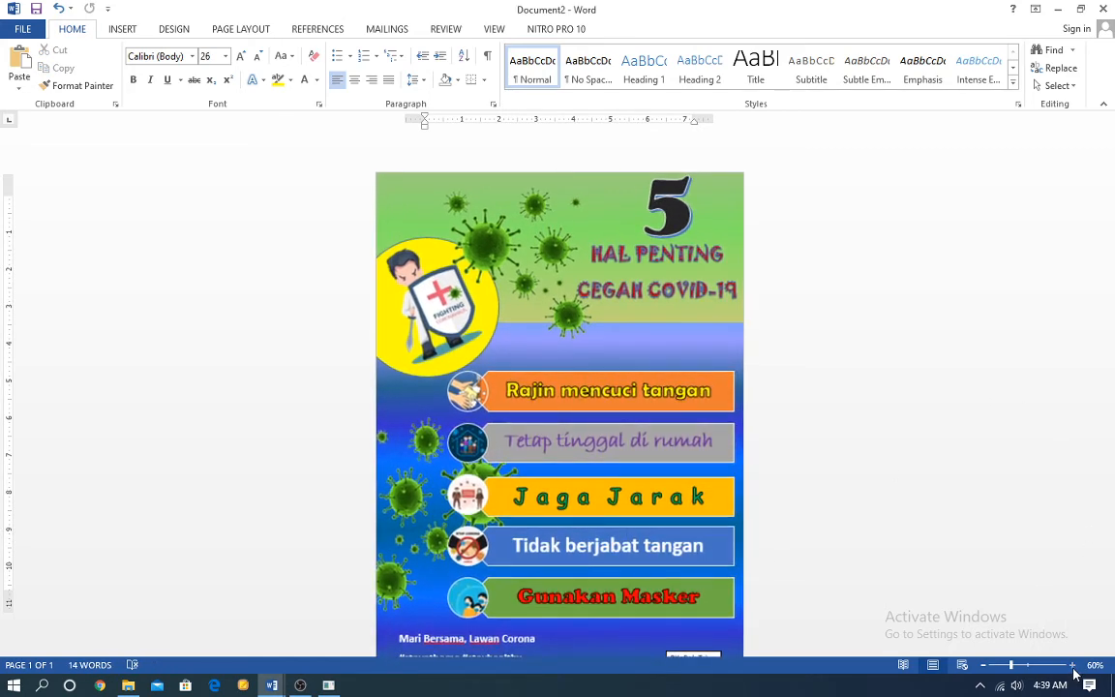
pyautogui.click(1072, 664)
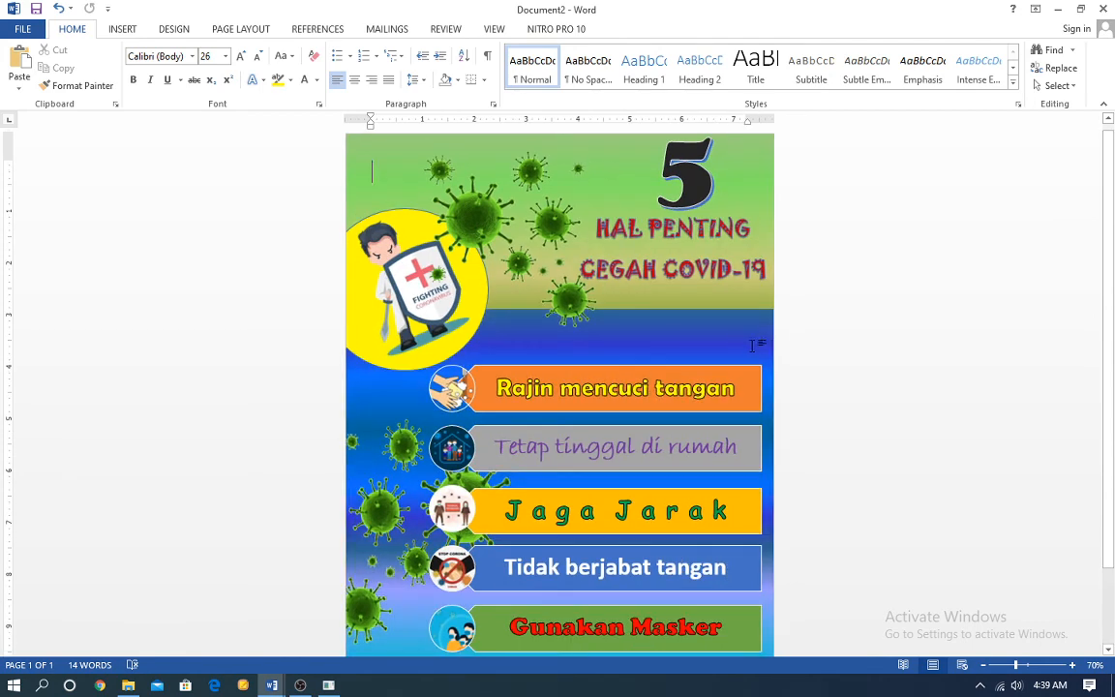
pyautogui.scroll(-2, 651, 379)
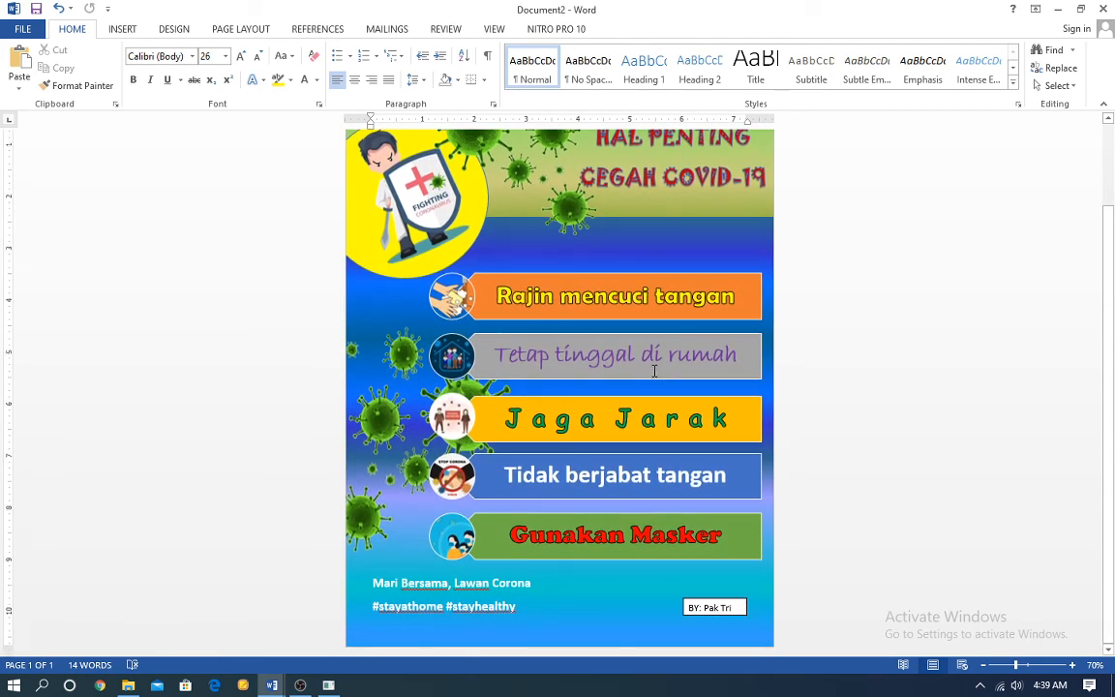
pyautogui.scroll(2, 651, 379)
pyautogui.scroll(-2, 648, 297)
pyautogui.scroll(2, 648, 297)
pyautogui.scroll(-2, 648, 297)
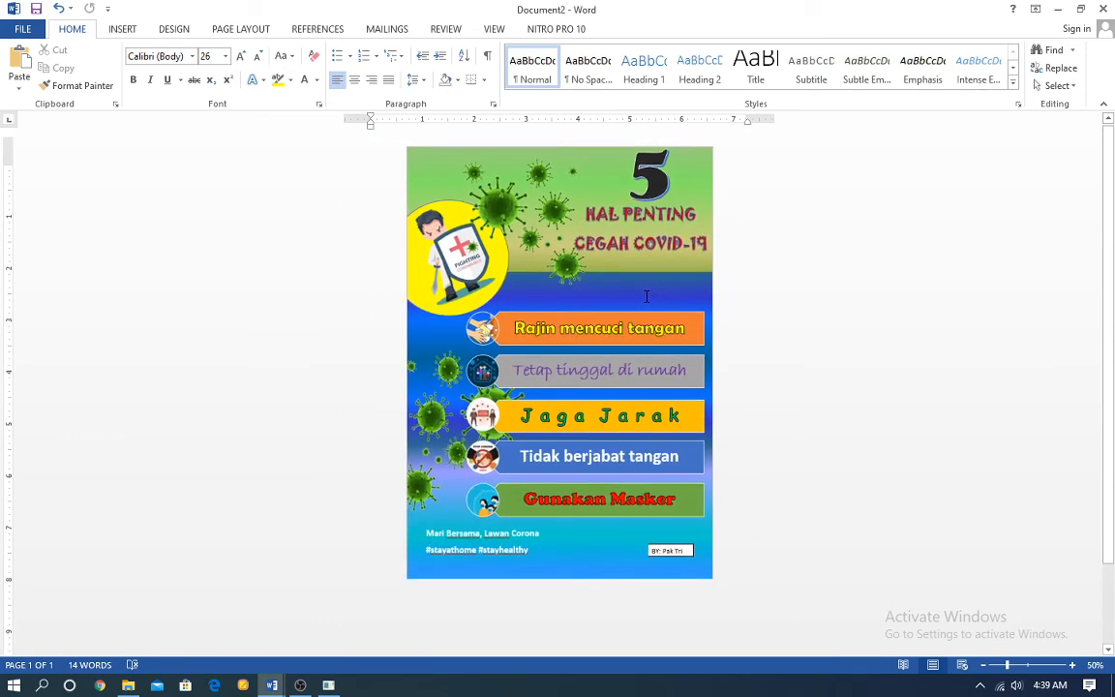
pyautogui.scroll(2, 646, 296)
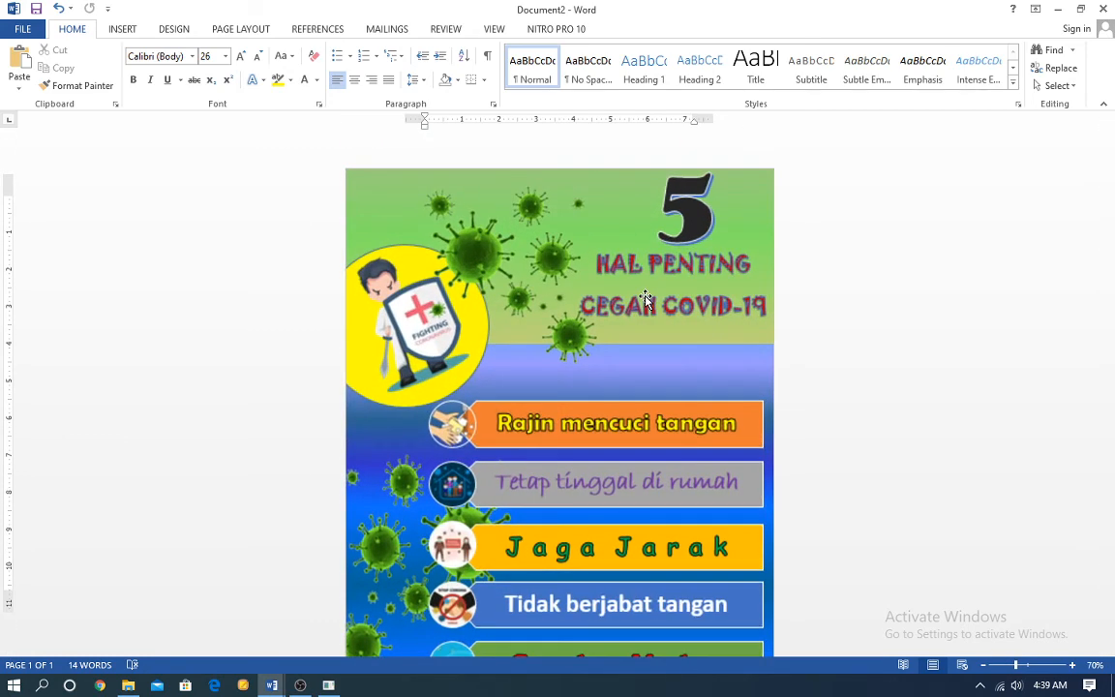
pyautogui.scroll(-3, 646, 300)
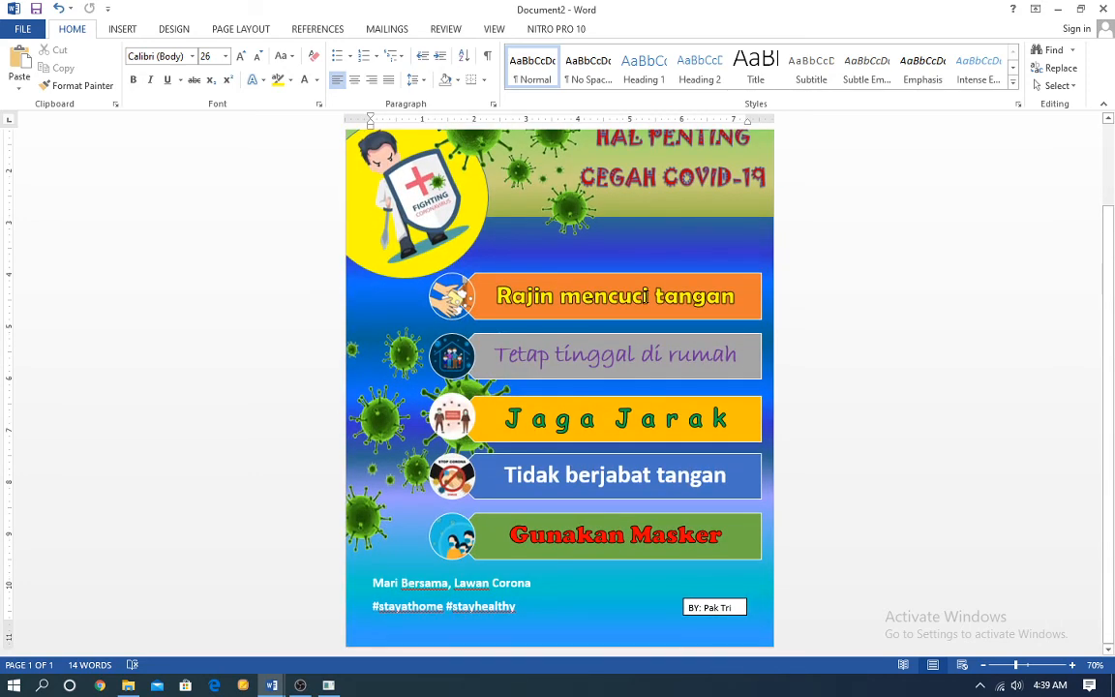
pyautogui.scroll(1, 645, 297)
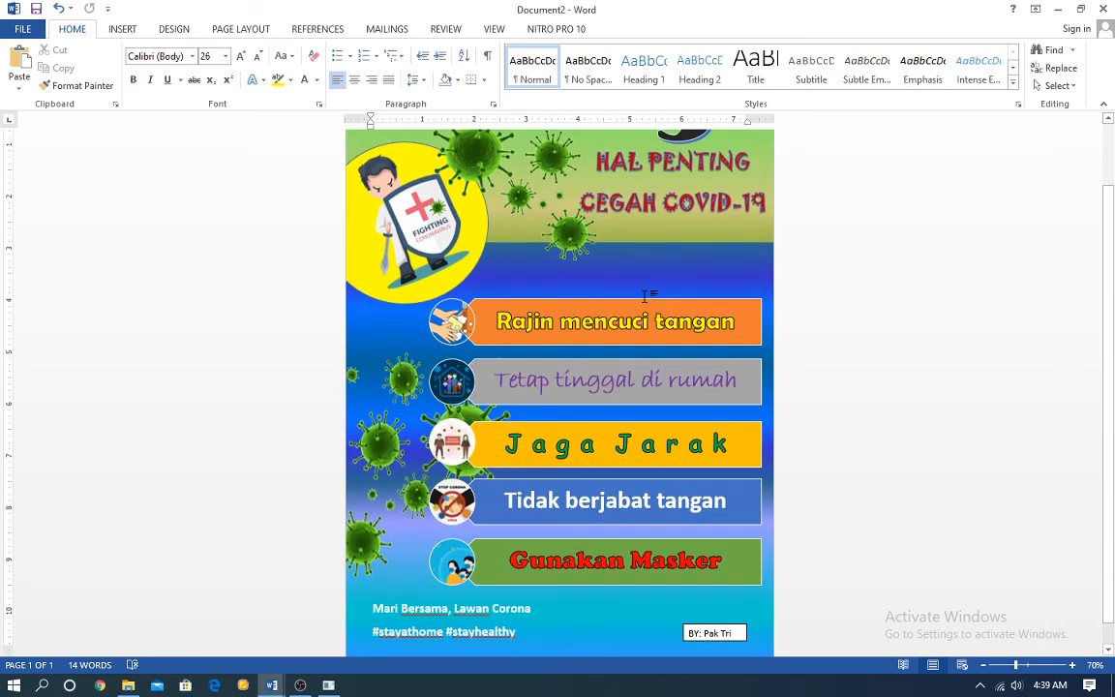
pyautogui.scroll(2, 644, 297)
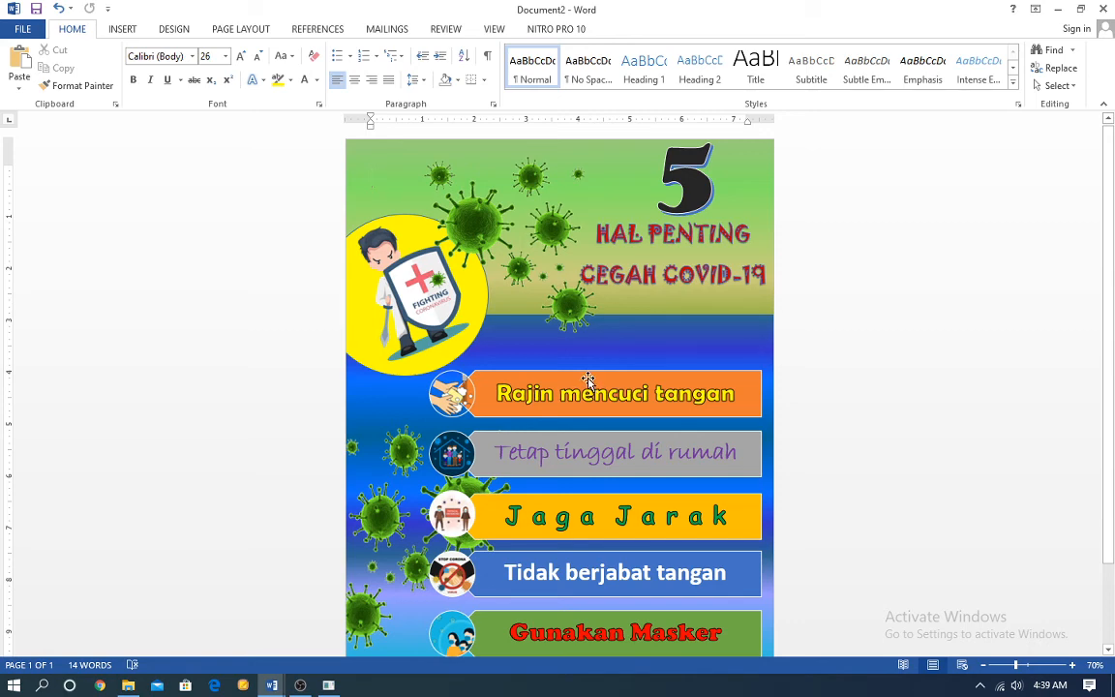
pyautogui.click(387, 176)
pyautogui.scroll(-3, 570, 505)
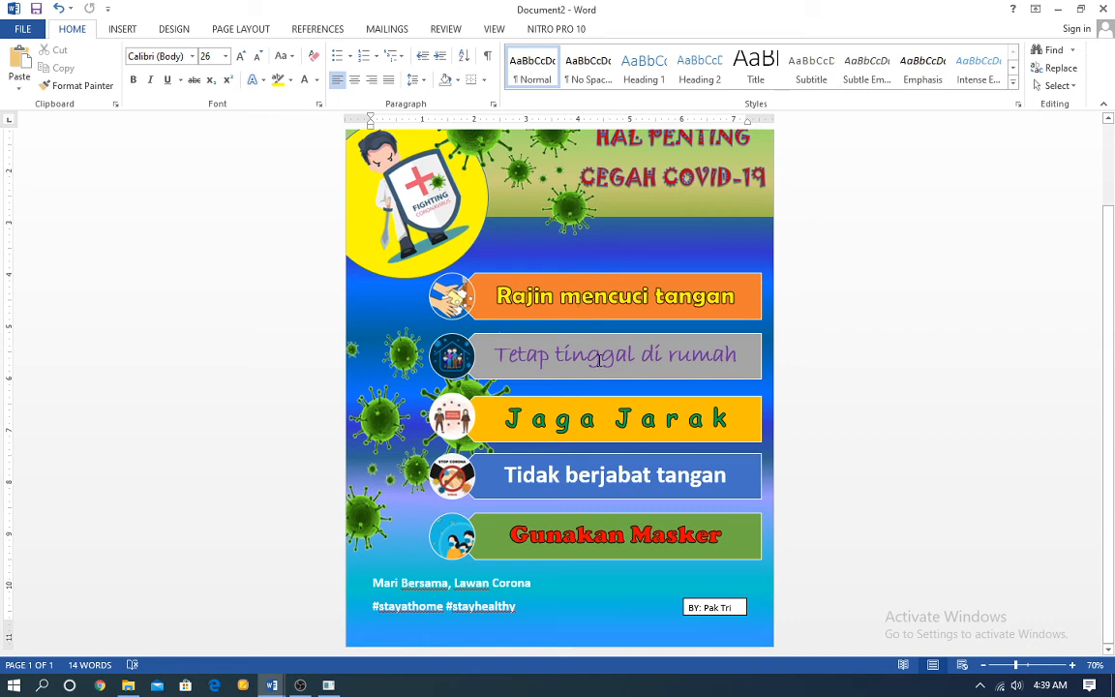
pyautogui.scroll(3, 595, 309)
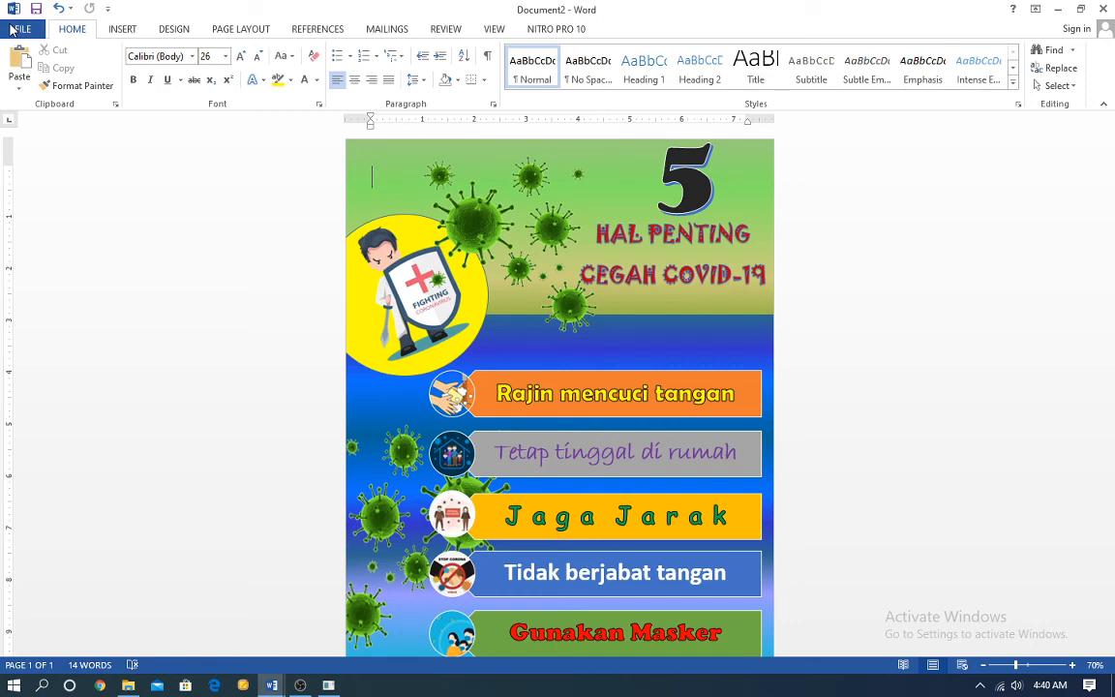
# Start saving the poster under a new name in the Documents folder, with the default file name selected for replacement
pyautogui.click(13, 31)
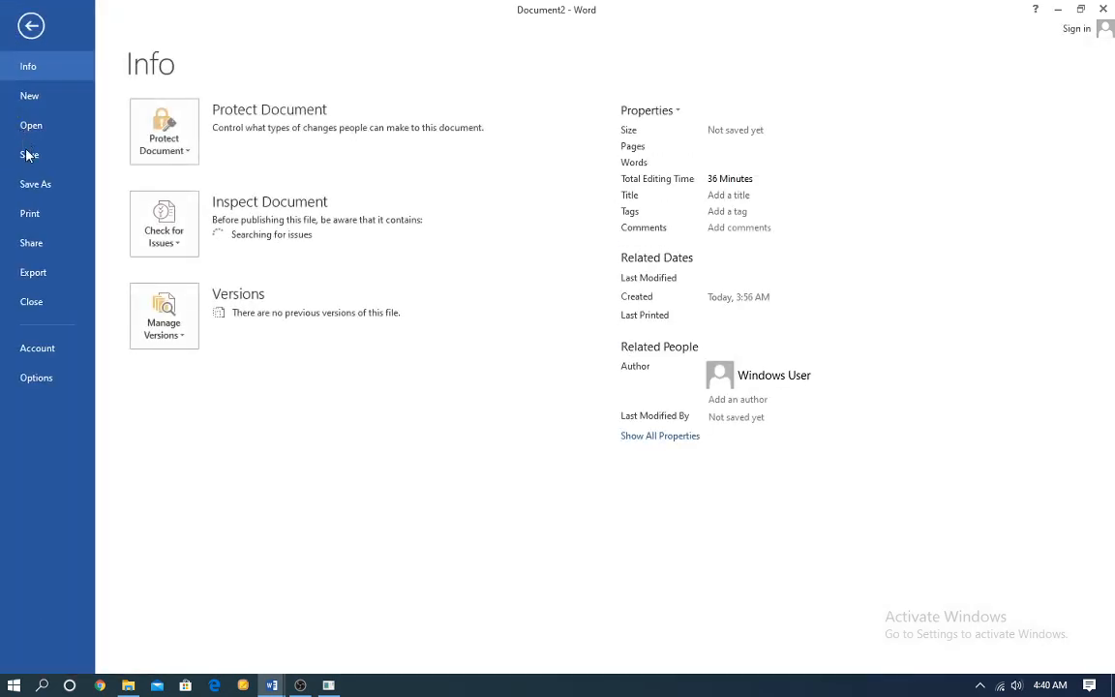
pyautogui.click(32, 184)
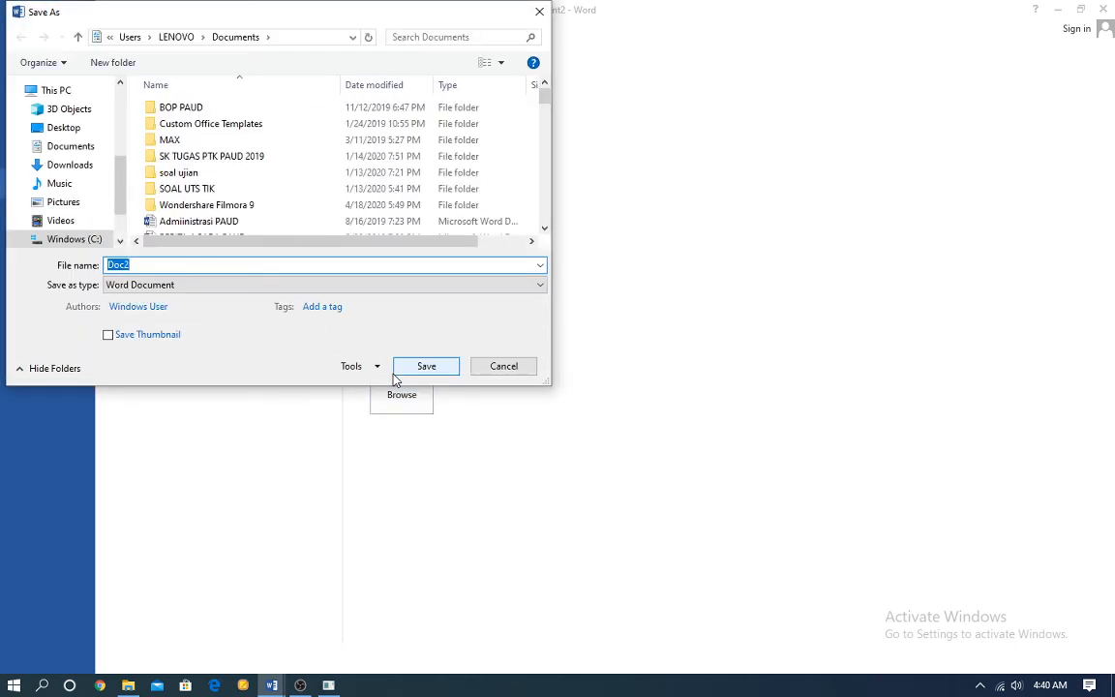
pyautogui.click(86, 148)
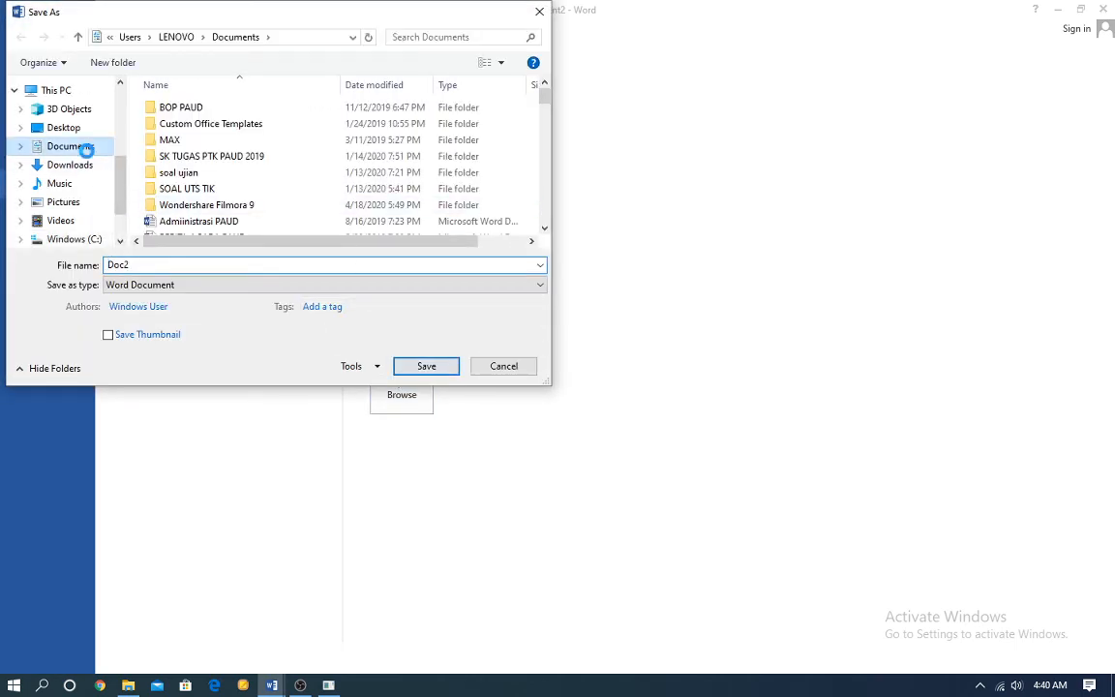
pyautogui.doubleClick(130, 266)
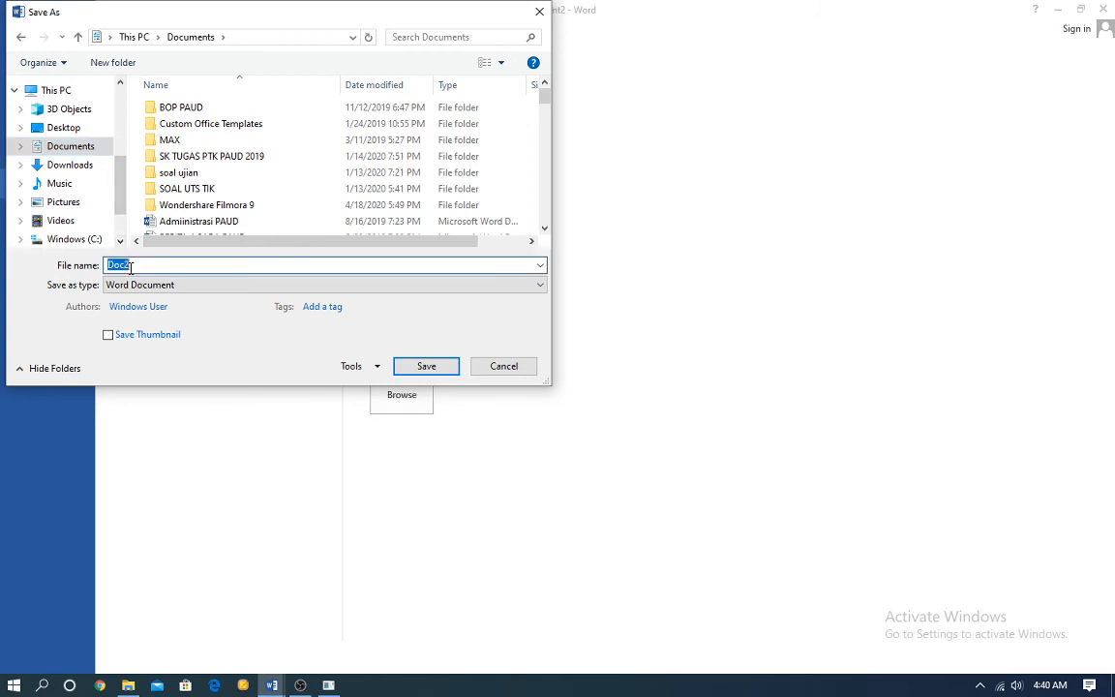
pyautogui.write('Poa')
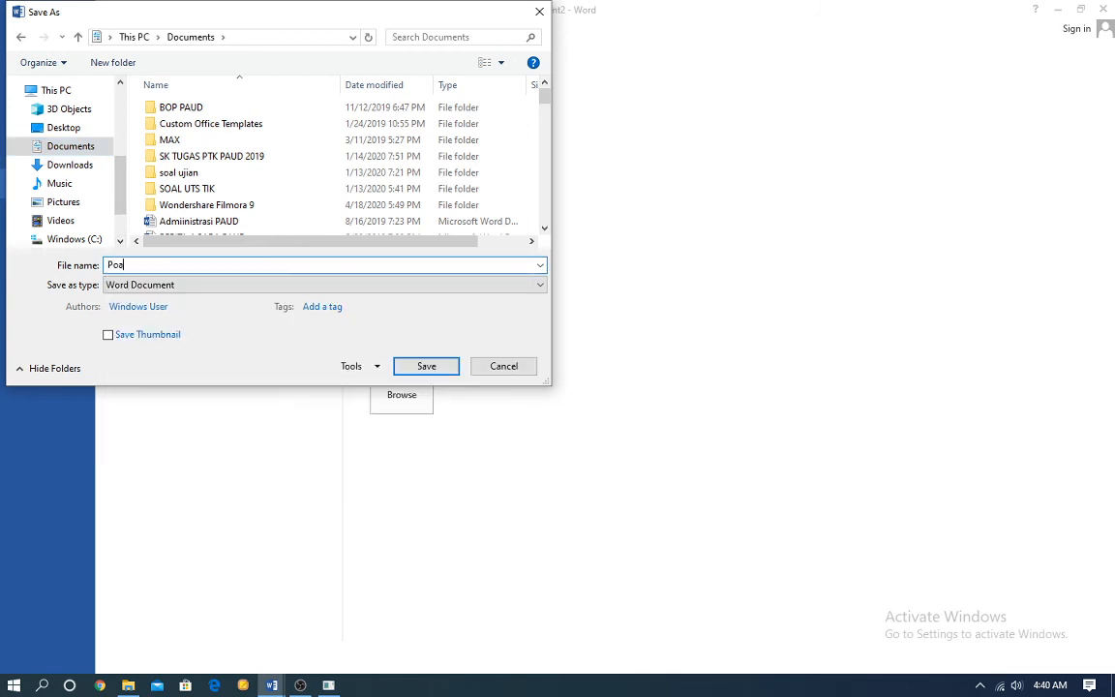
pyautogui.write('ter Sumatif')
pyautogui.press('BackSpace')
pyautogui.press('BackSpace')
pyautogui.press('BackSpace')
pyautogui.press('BackSpace')
pyautogui.press('BackSpace')
pyautogui.press('BackSpace')
pyautogui.press('BackSpace')
pyautogui.press('BackSpace')
pyautogui.write('ste')
pyautogui.press('BackSpace')
pyautogui.press('BackSpace')
pyautogui.press('BackSpace')
# Name the file with the author's name followed by " - Poster Sumatif" and save it as a PDF
pyautogui.write('P')
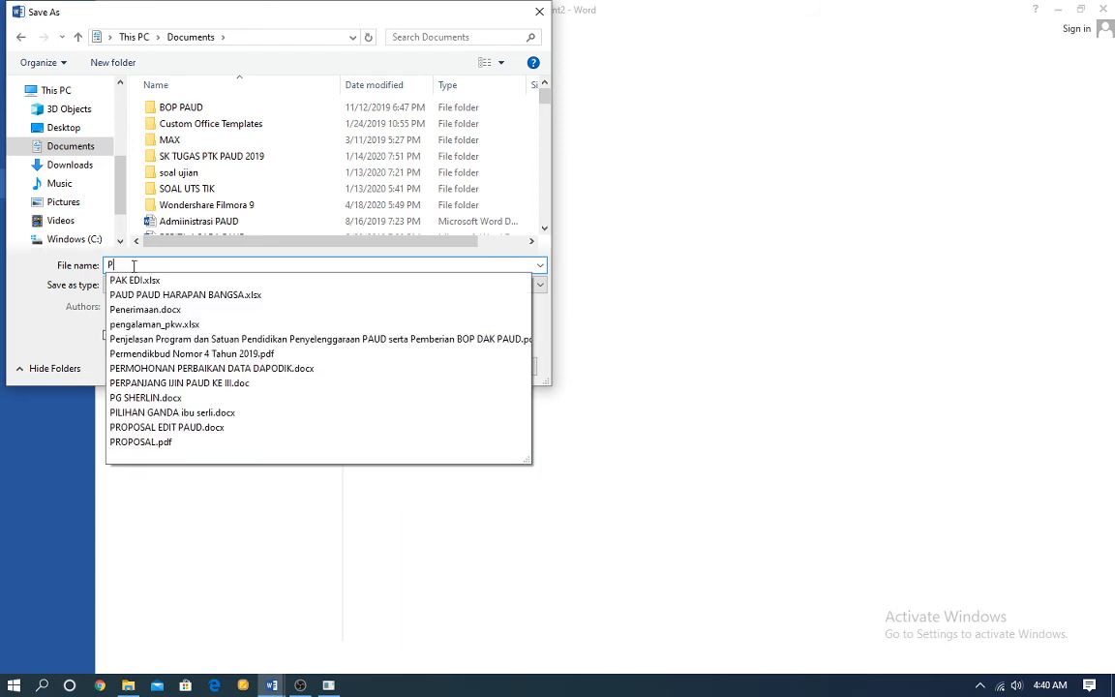
pyautogui.write('ak Tri')
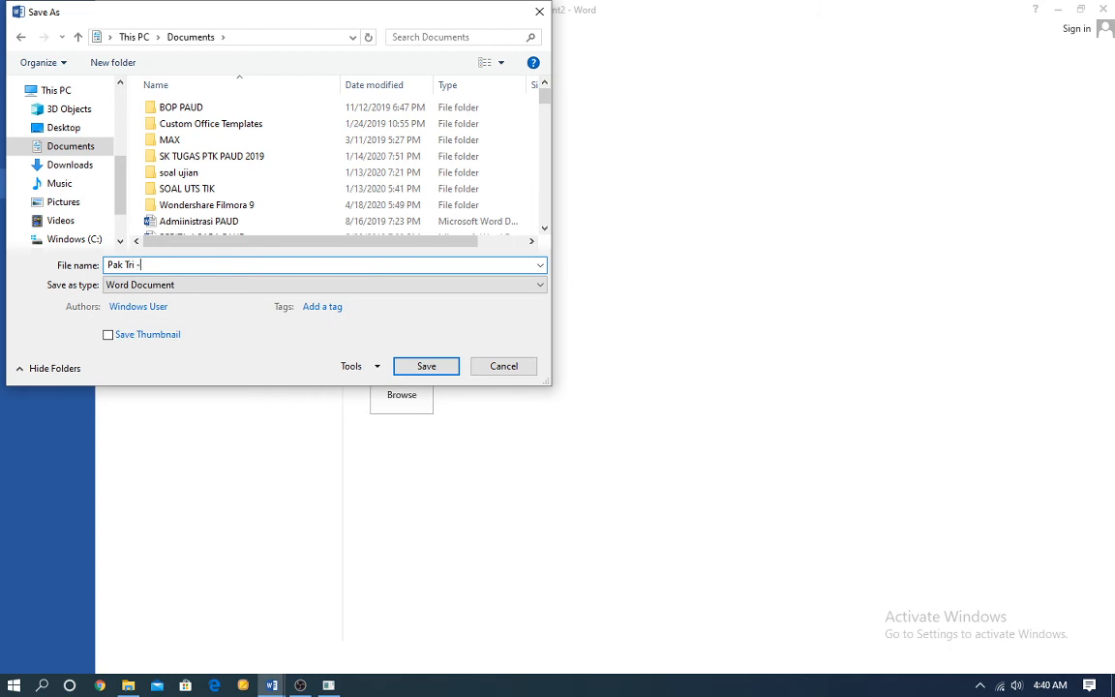
pyautogui.write(' - Poster Sumatif')
pyautogui.click(109, 286)
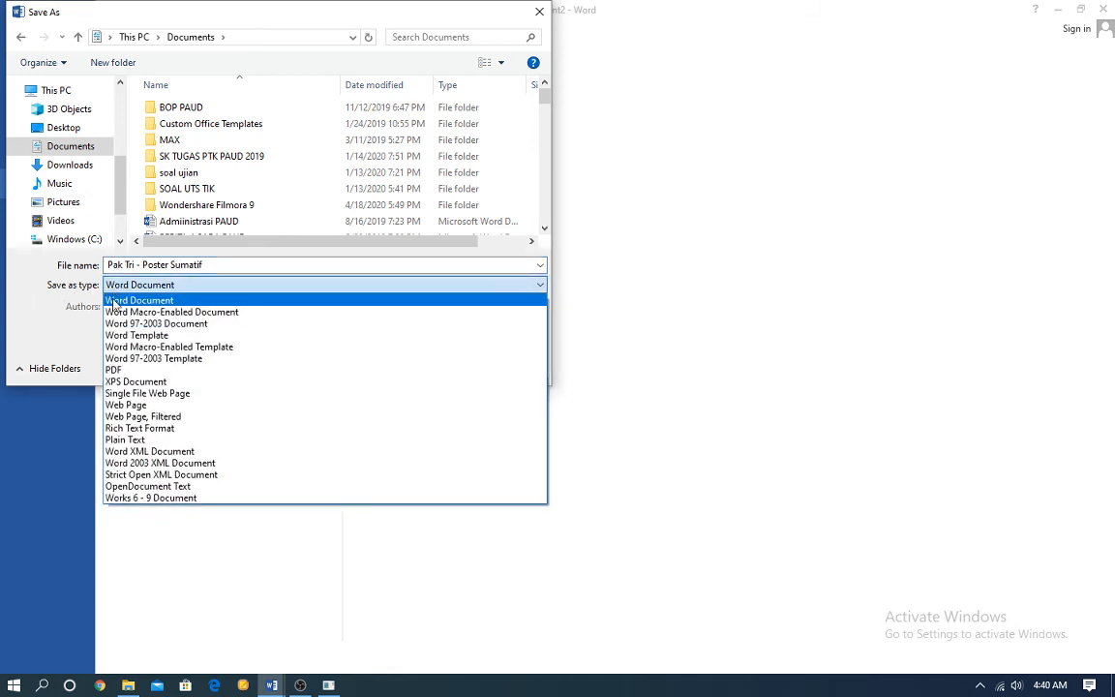
pyautogui.click(120, 369)
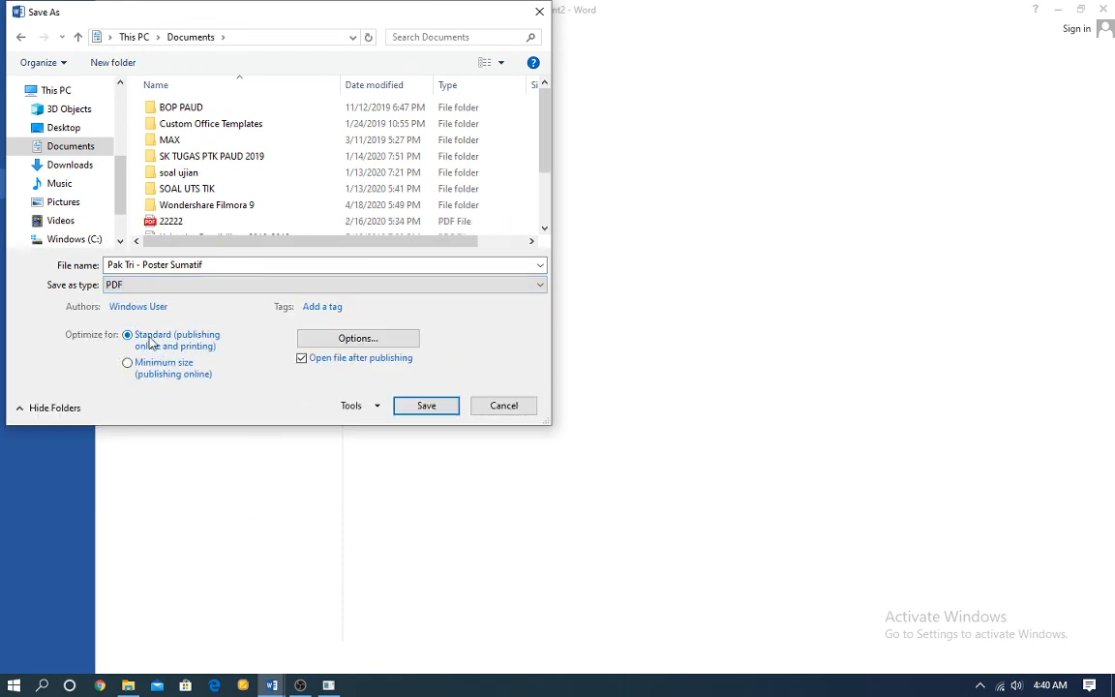
pyautogui.click(426, 405)
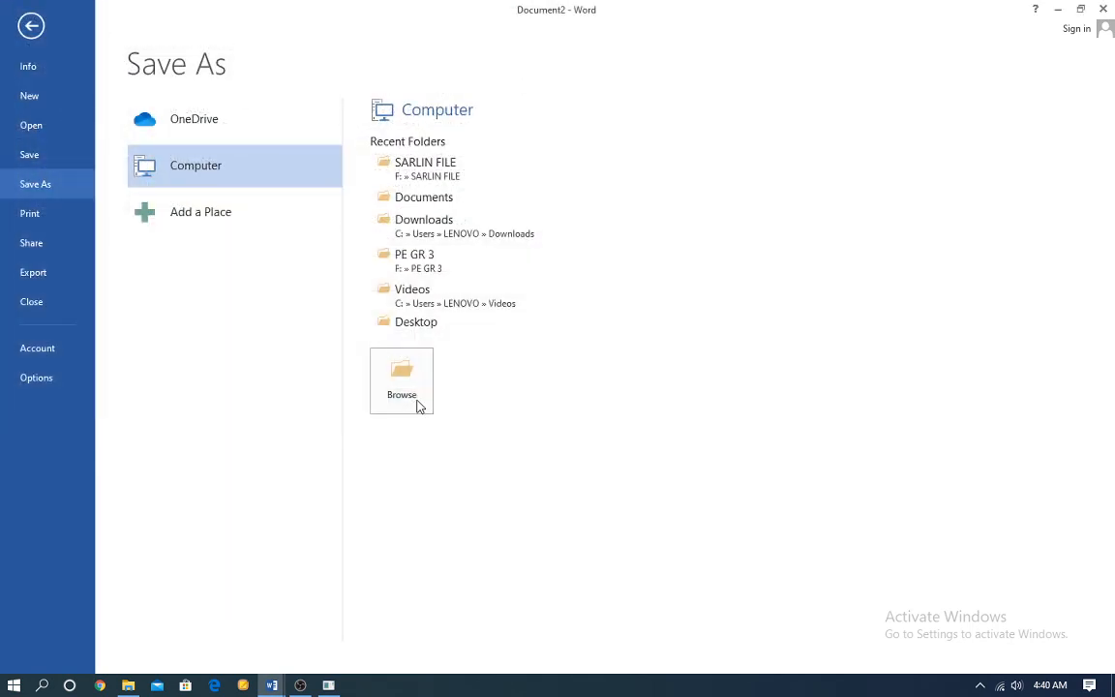
pyautogui.click(416, 401)
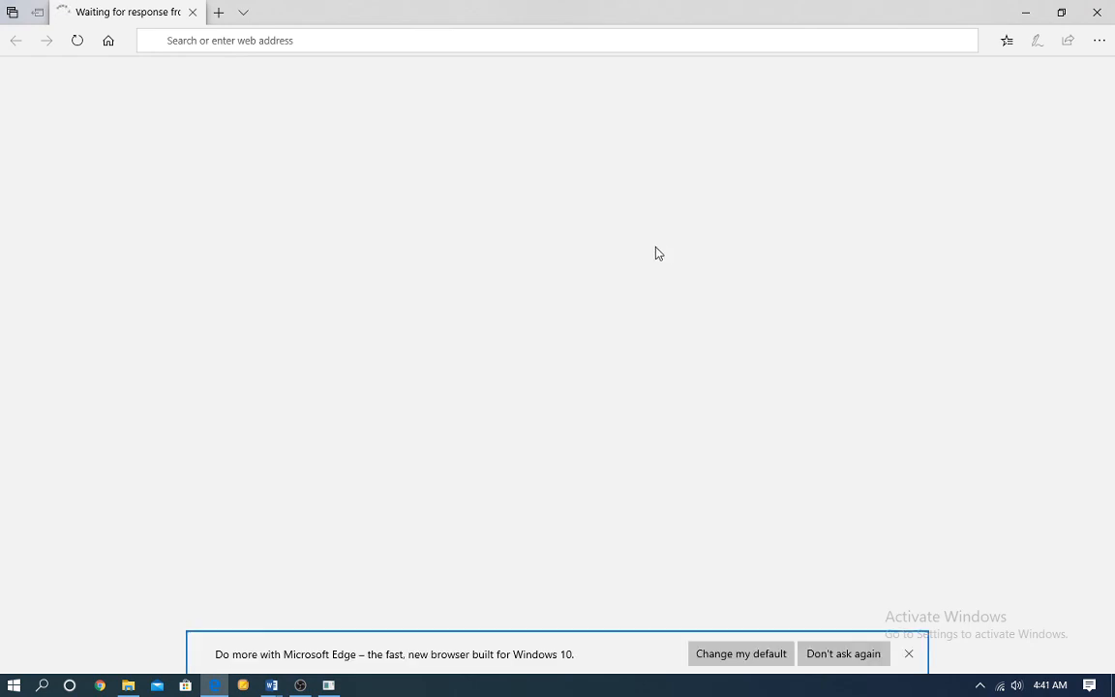
# Dismiss Edge's default-browser prompt and look for the exported poster PDF in the Documents folder in File Explorer
pyautogui.click(908, 653)
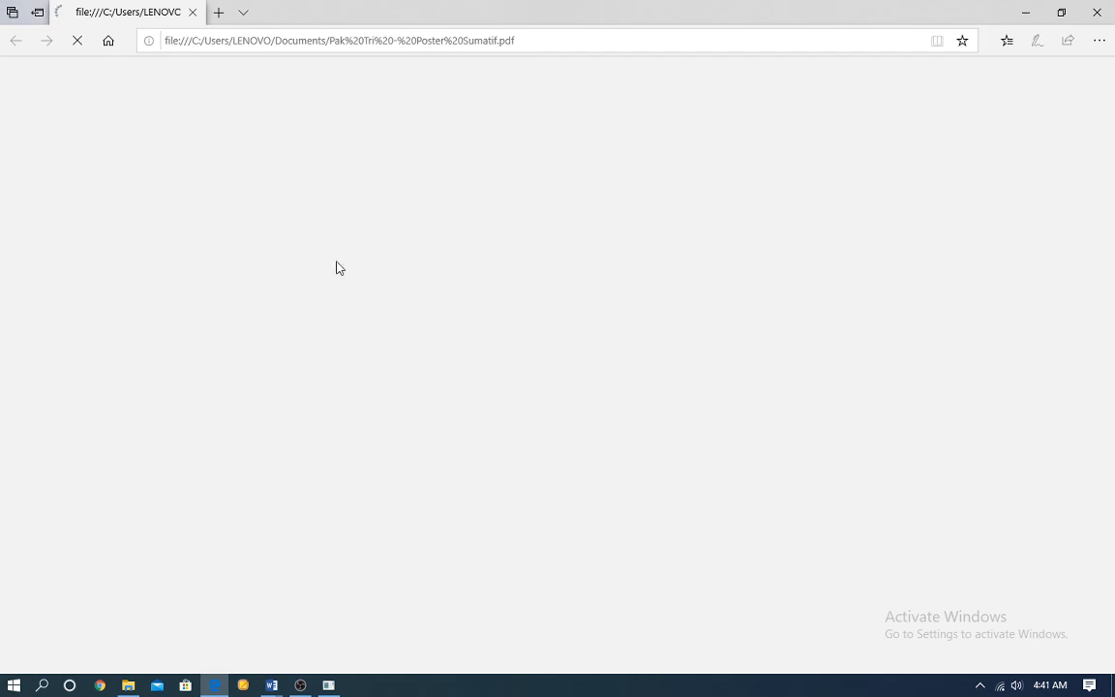
pyautogui.click(128, 686)
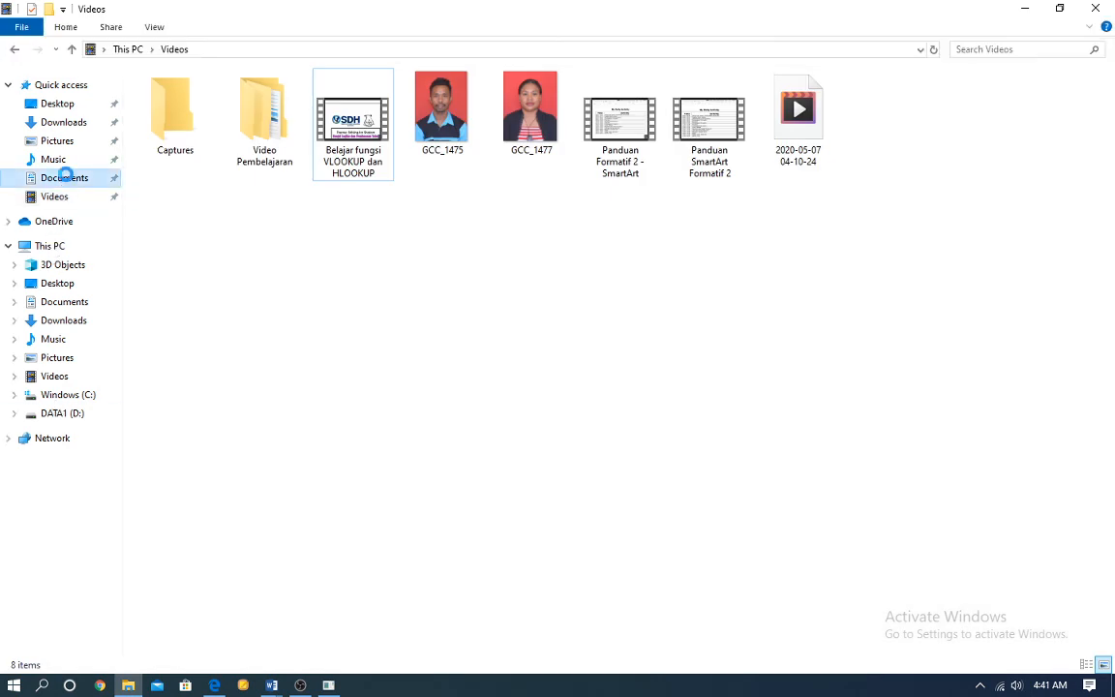
pyautogui.click(68, 180)
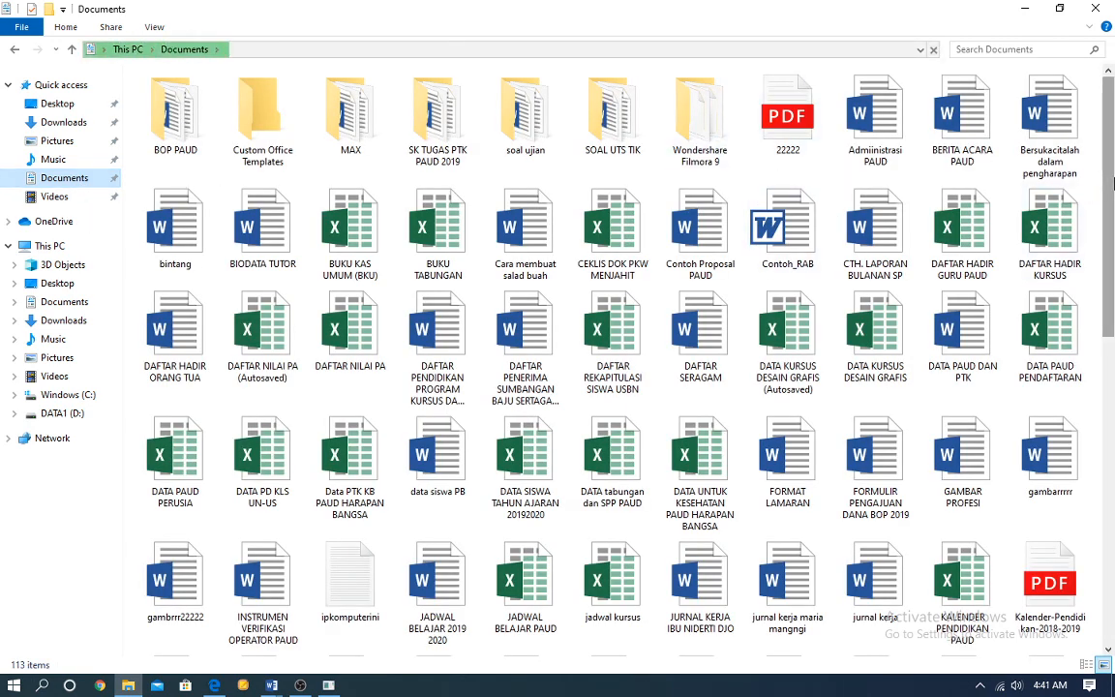
pyautogui.moveTo(1113, 183); pyautogui.dragTo(1107, 489)
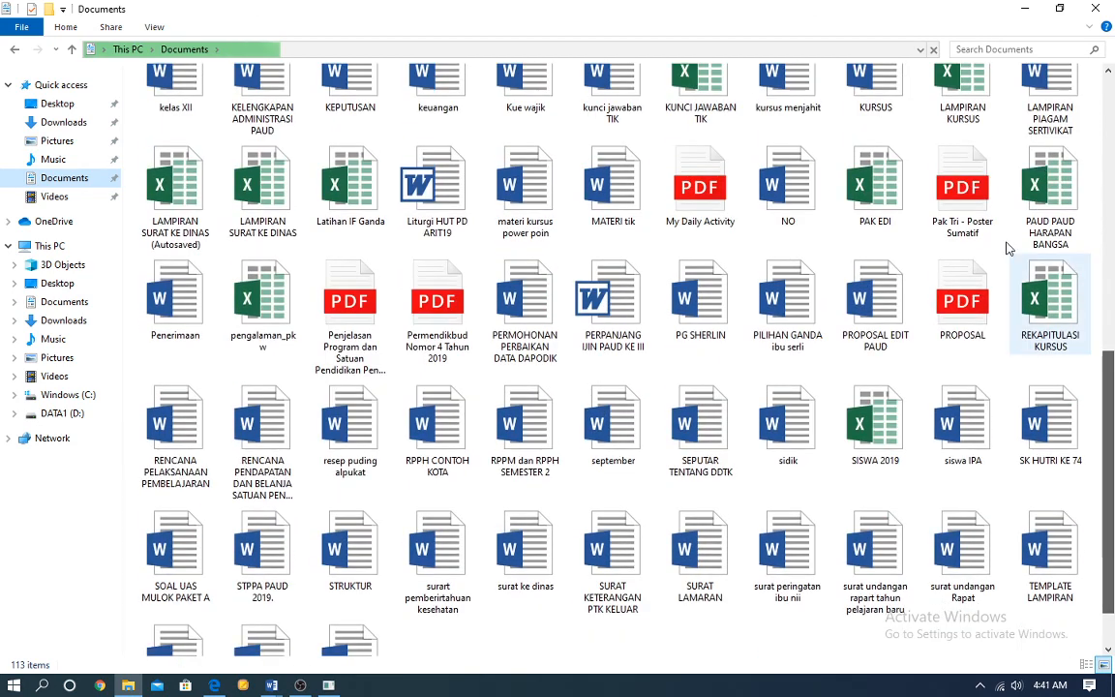
# Try to open the exported poster PDF with a chosen program
pyautogui.click(964, 214)
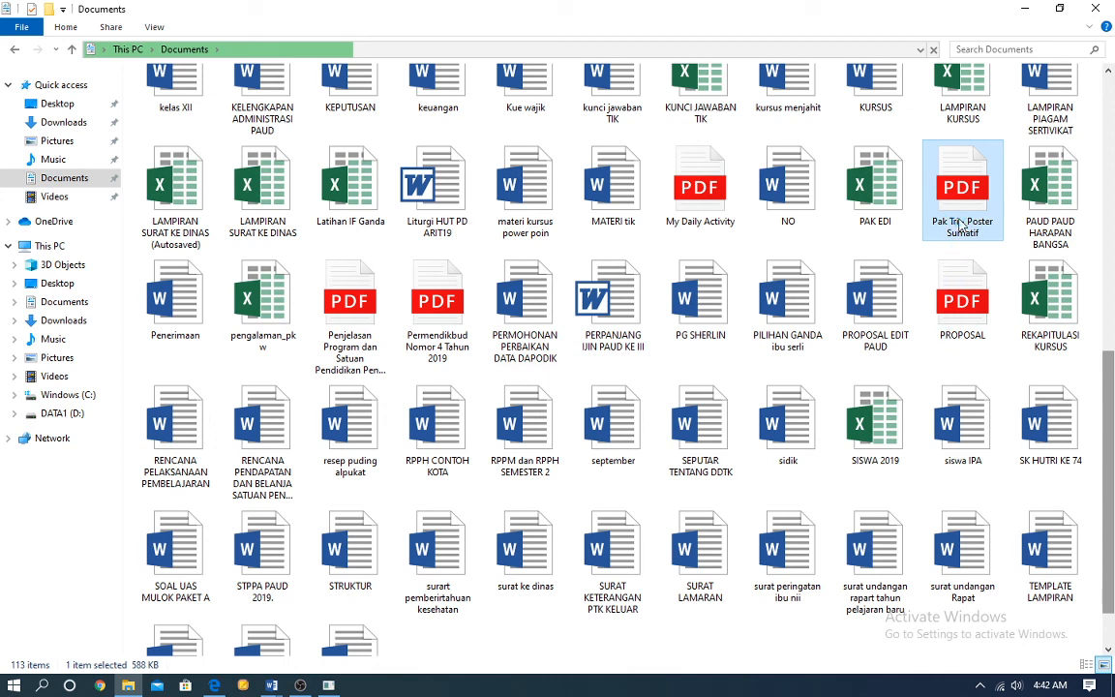
pyautogui.rightClick(861, 191)
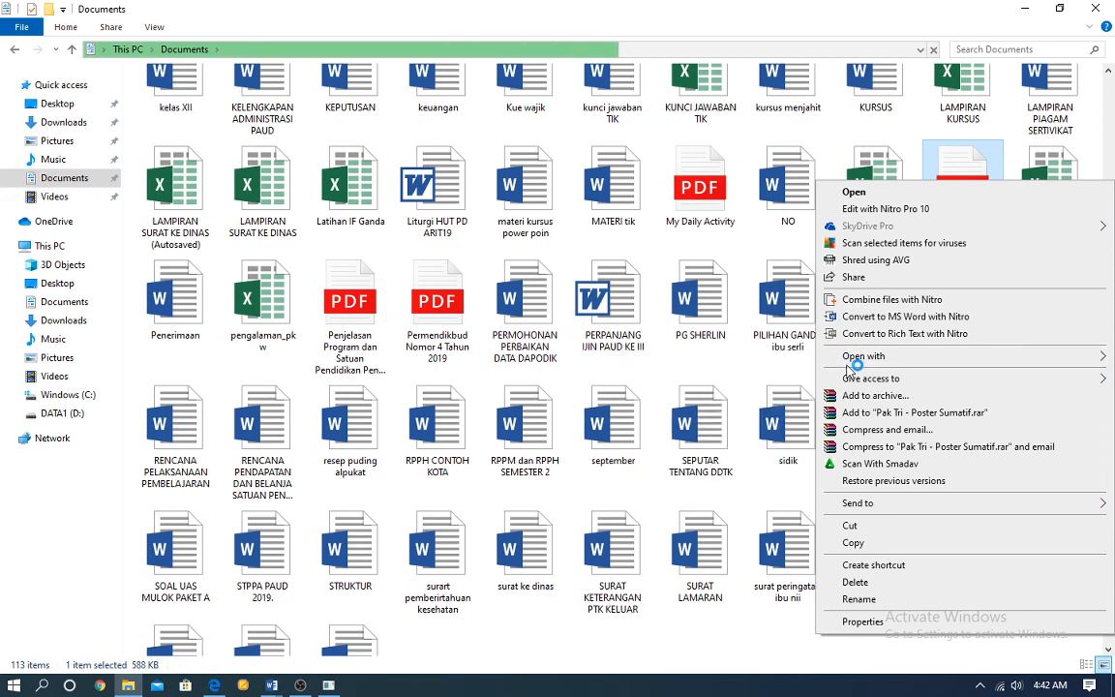
pyautogui.moveTo(856, 356)
pyautogui.click(713, 360)
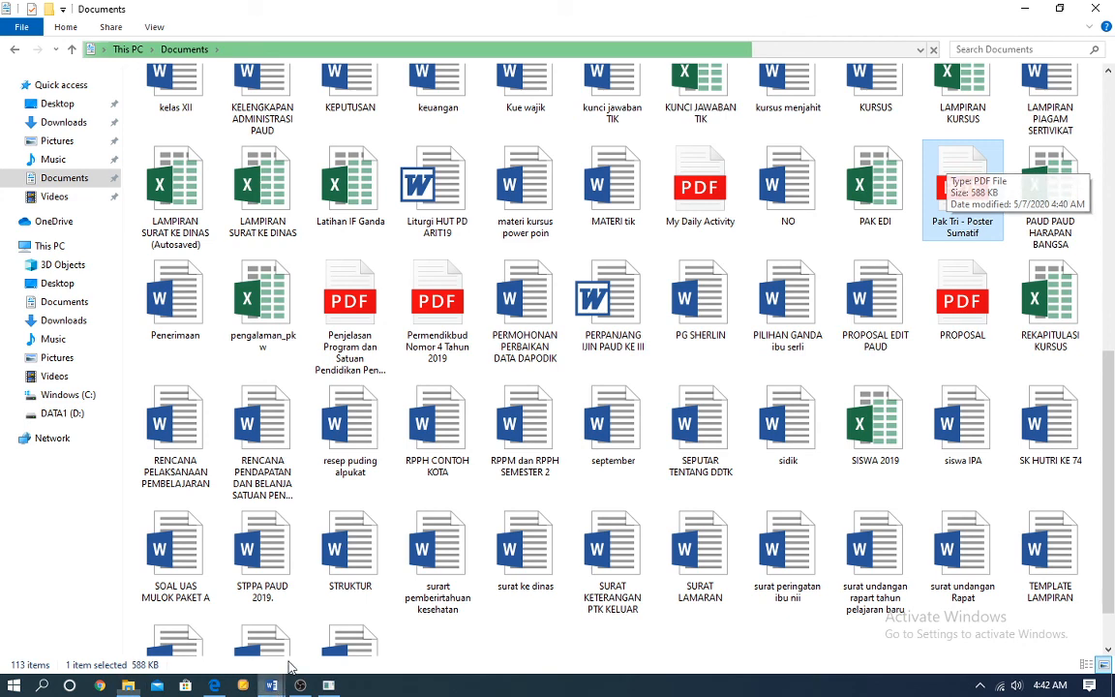
# Check the exported poster by switching between the Word document, the PDF in Edge and the Documents folder in File Explorer
pyautogui.moveTo(275, 687)
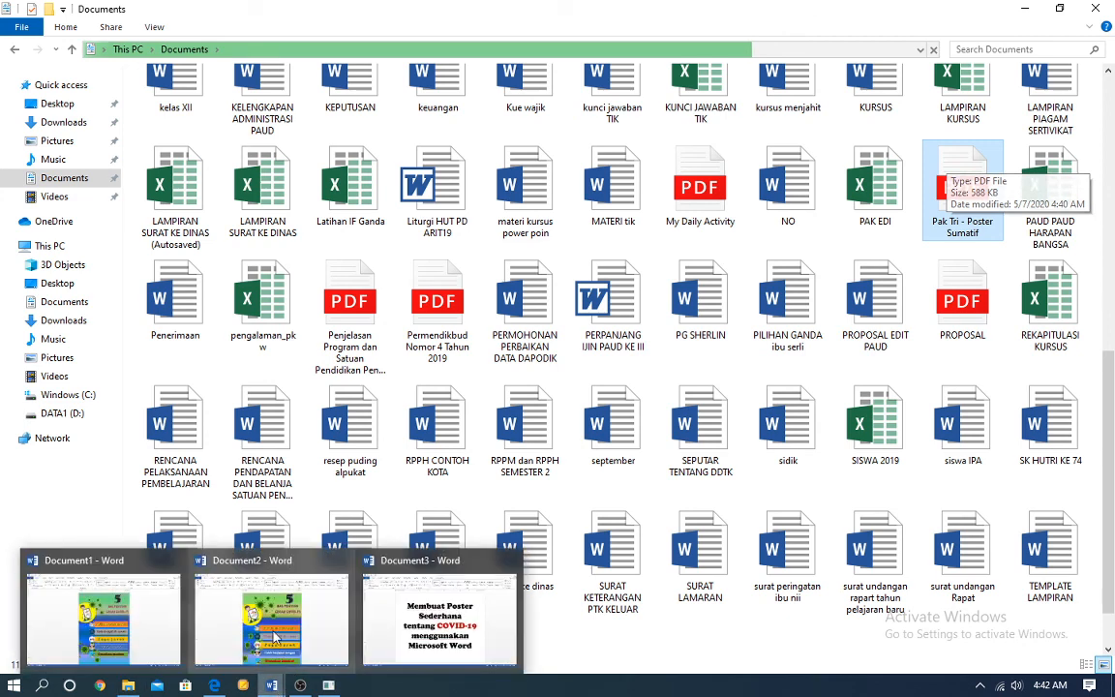
pyautogui.click(274, 634)
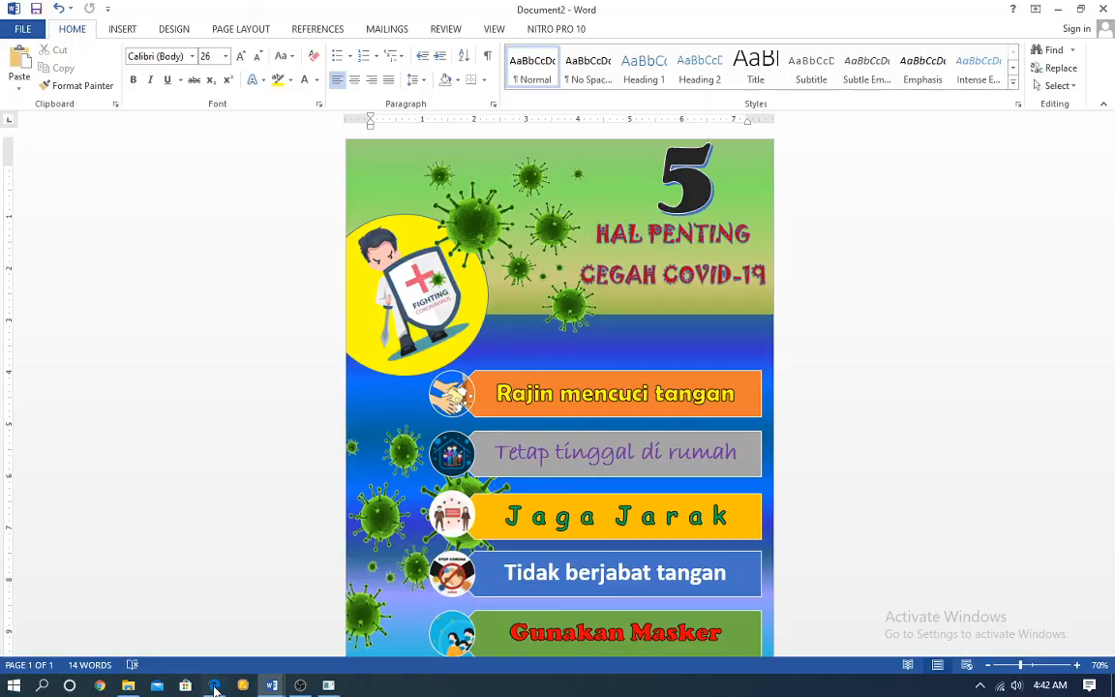
pyautogui.click(214, 685)
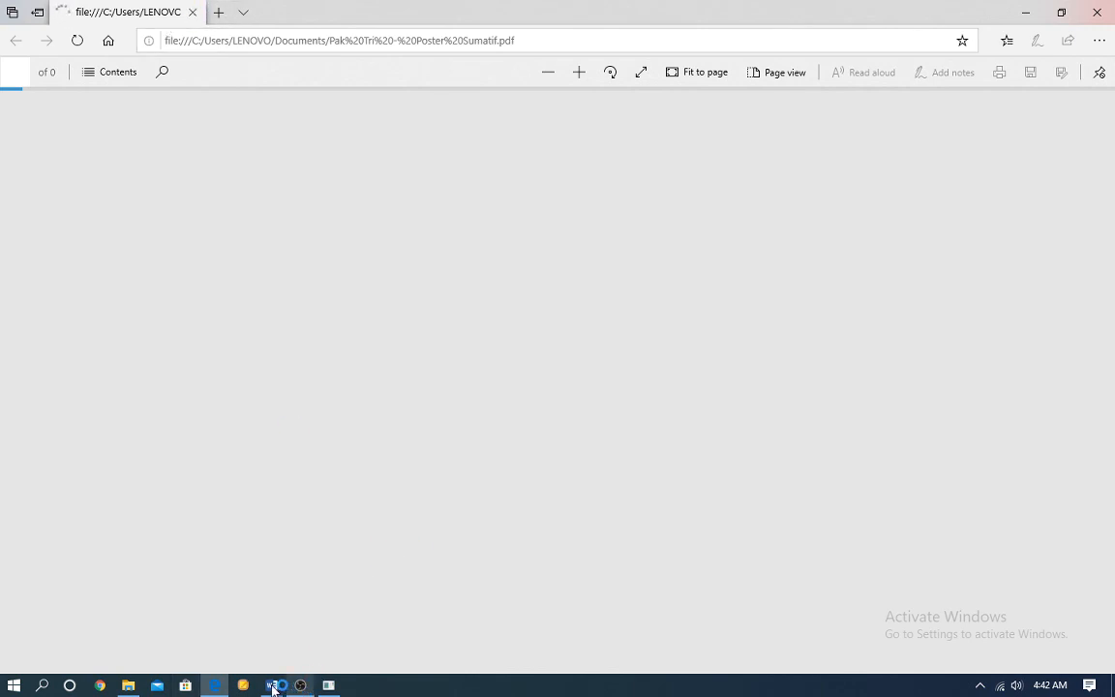
pyautogui.moveTo(271, 683)
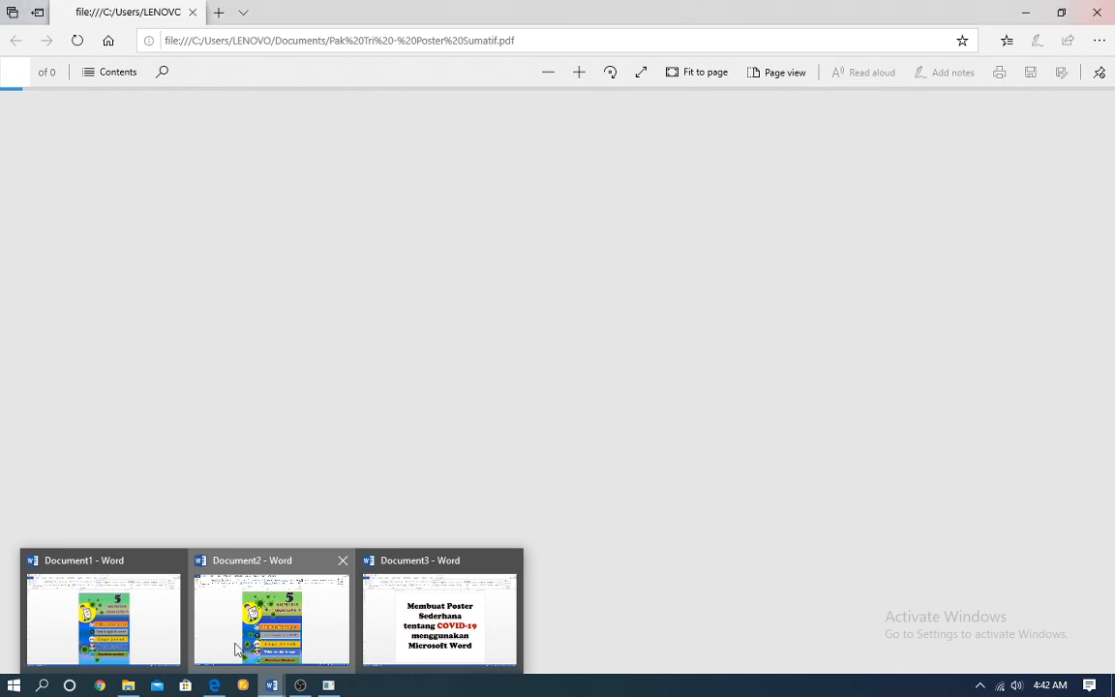
pyautogui.click(130, 685)
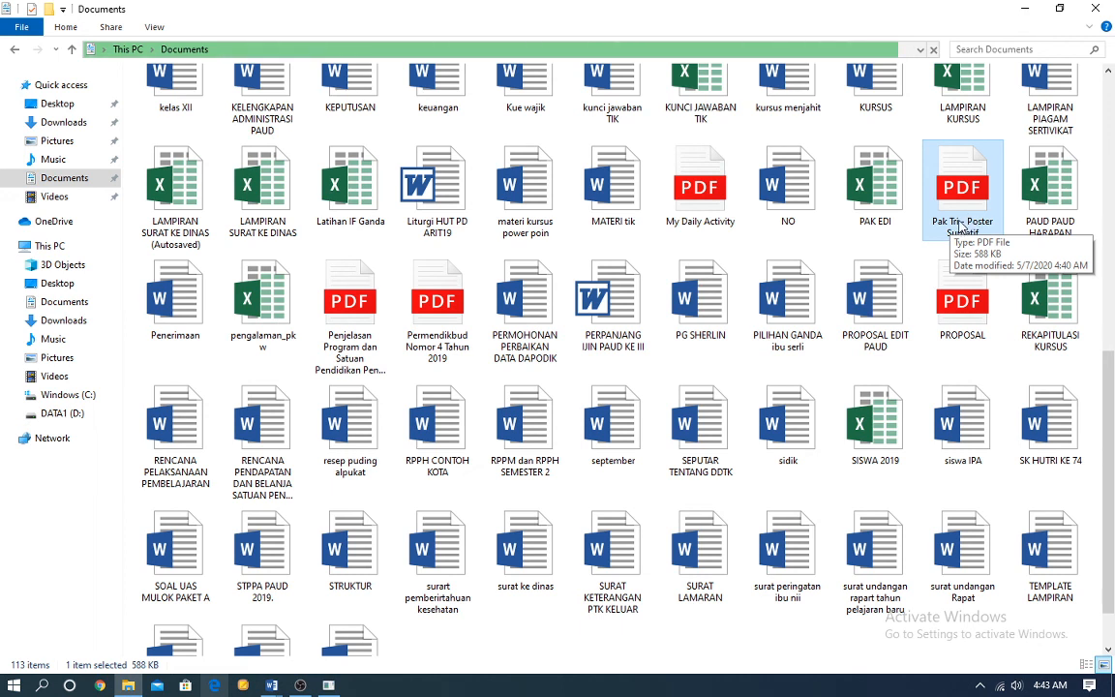
pyautogui.click(128, 685)
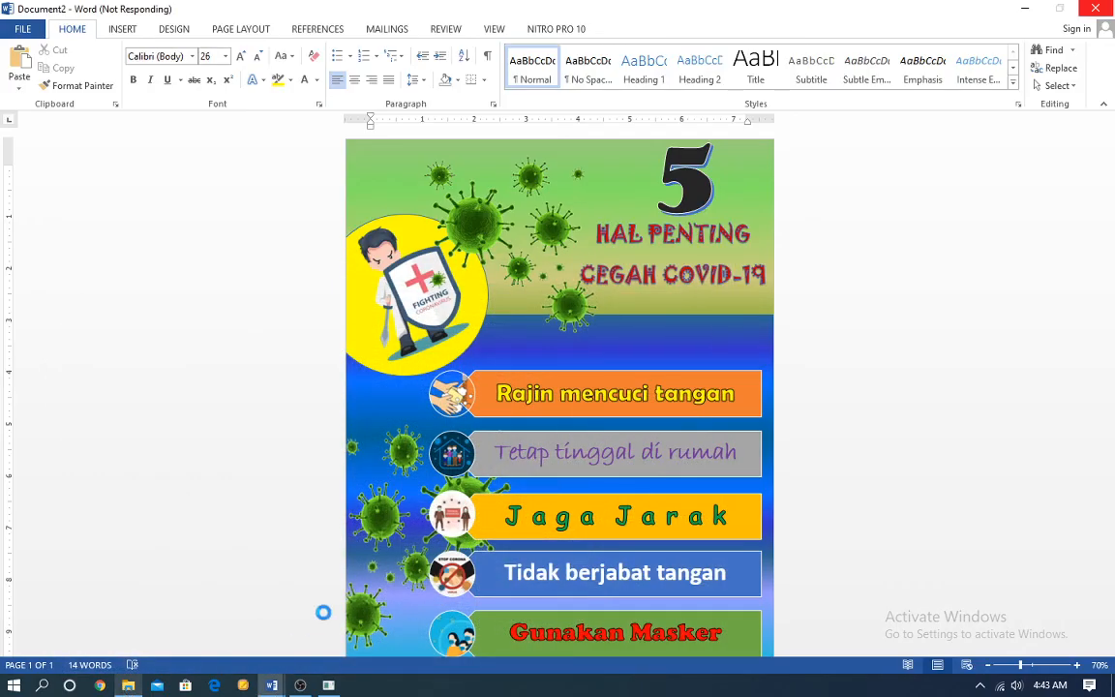